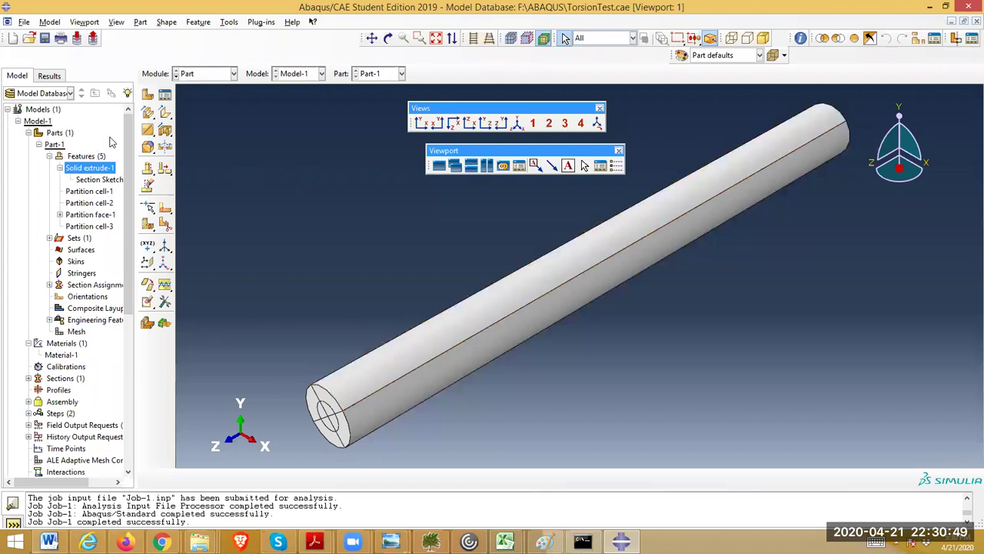
Open the section sketch of Solid extrude-1 and move the Views and Viewport toolbars clear of the sketch.
drag(125, 134, 126, 182)
double_click(90, 181)
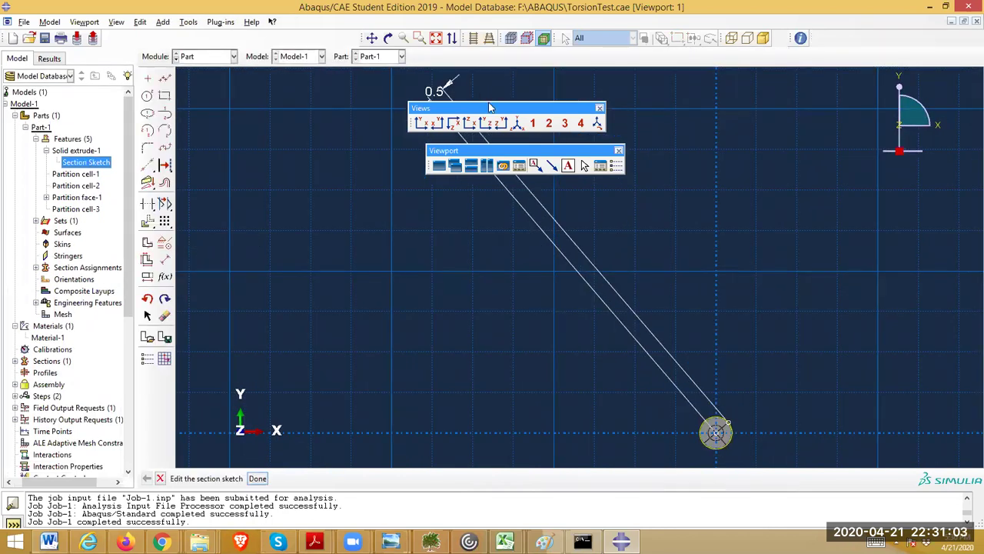
drag(387, 114, 117, 133)
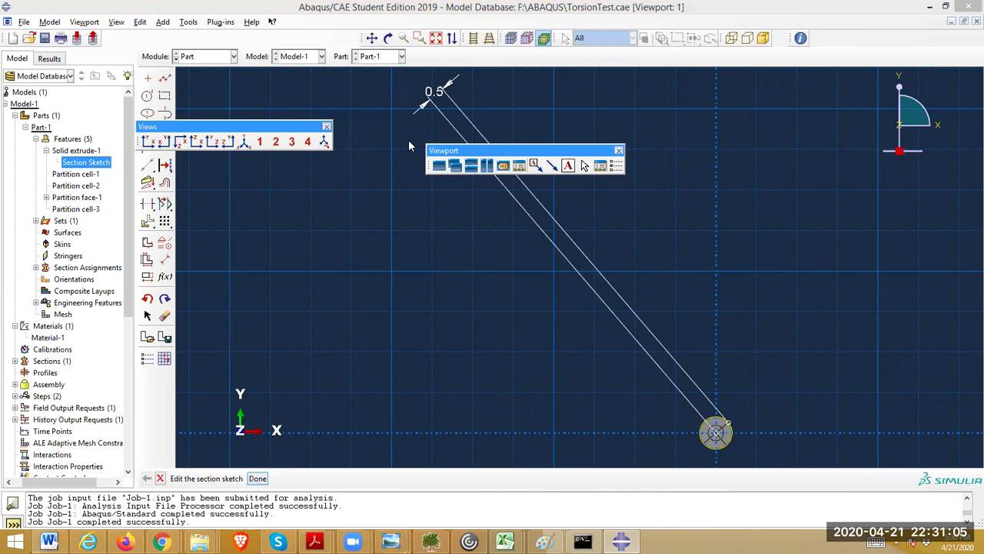
drag(282, 186, 151, 189)
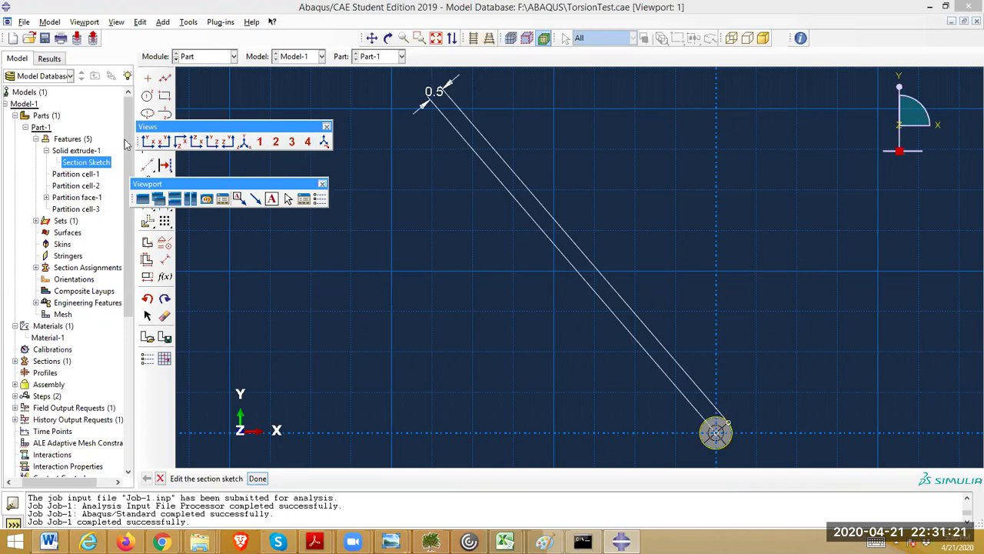
Leave the section sketch, discarding its edit, and review the depth parameter of Solid extrude-1 without altering it.
click(86, 151)
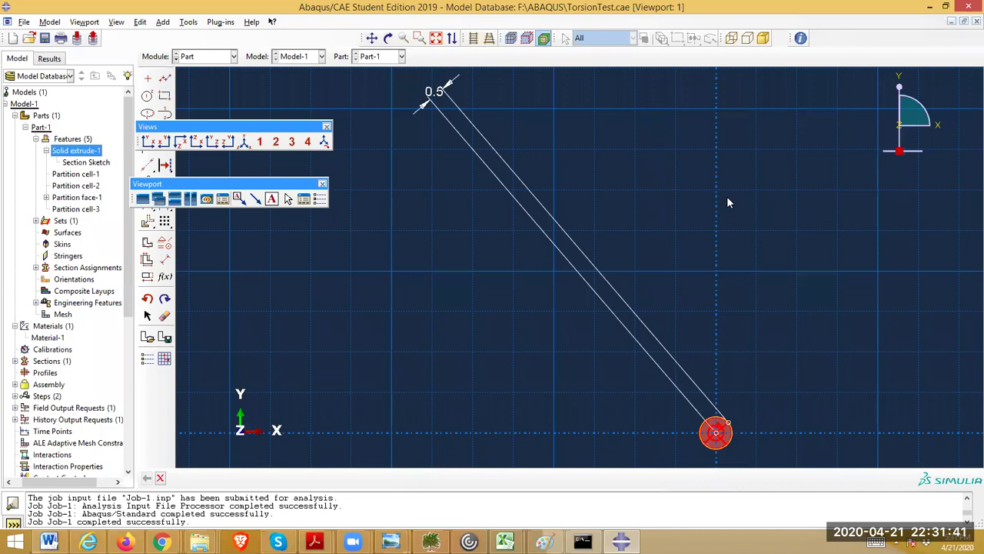
mouse_move(352, 542)
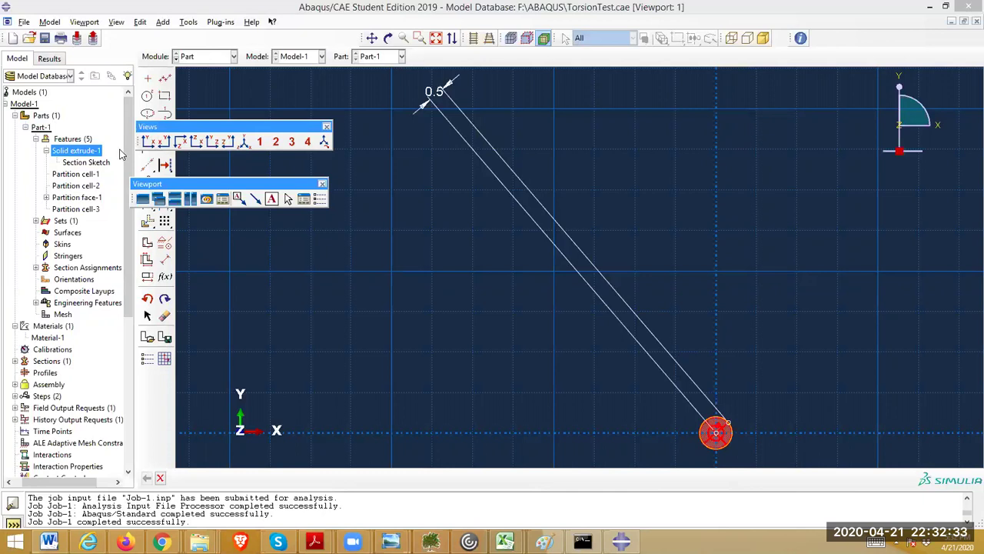
right_click(77, 153)
click(111, 171)
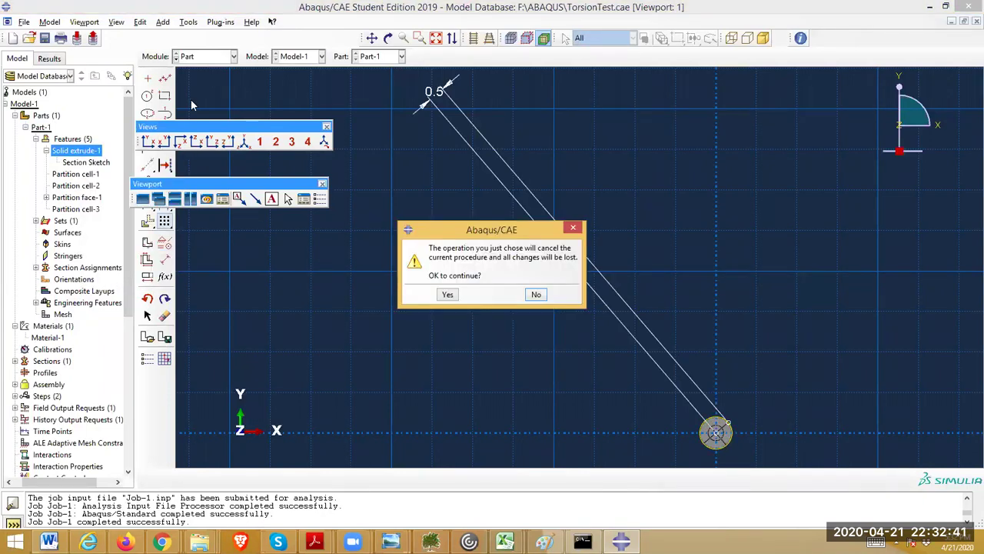
click(250, 144)
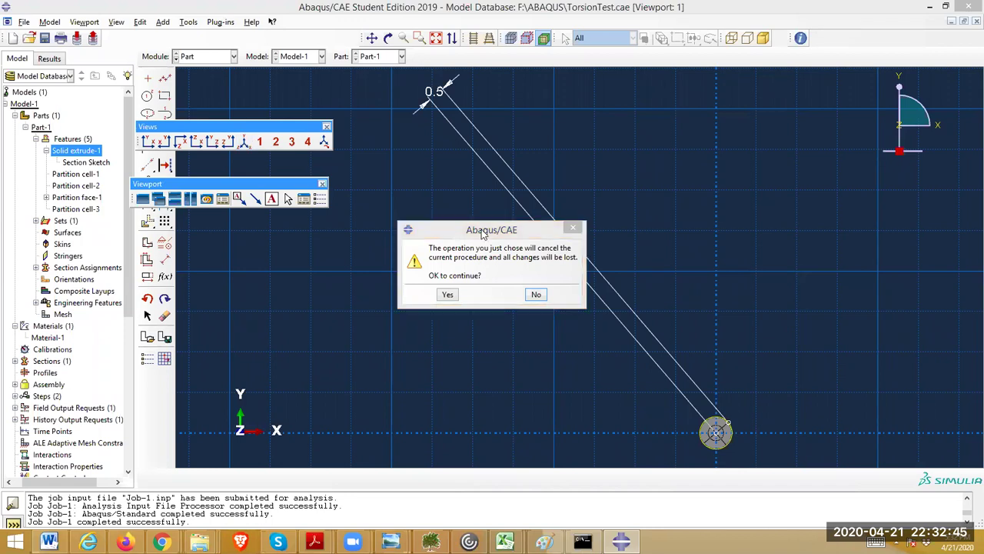
drag(473, 229, 382, 207)
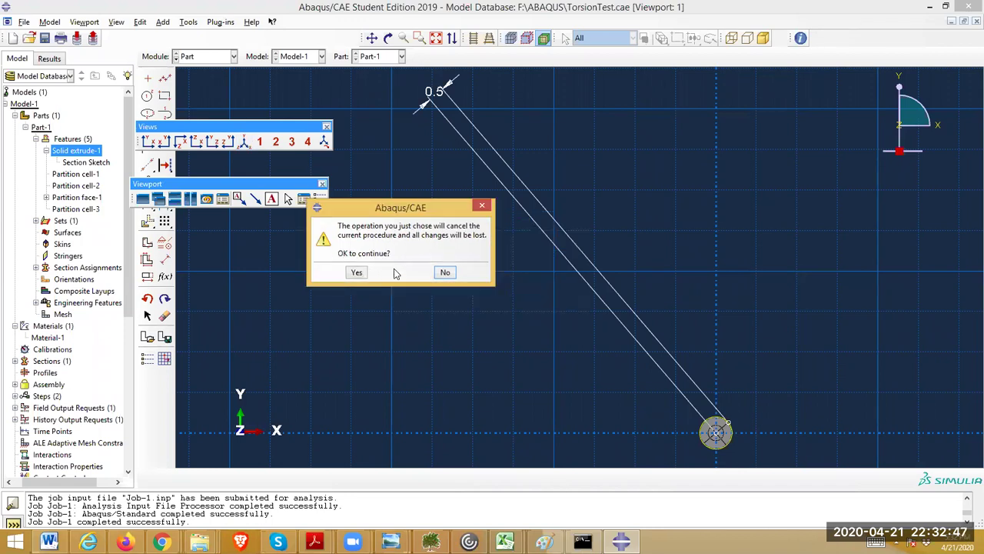
click(358, 273)
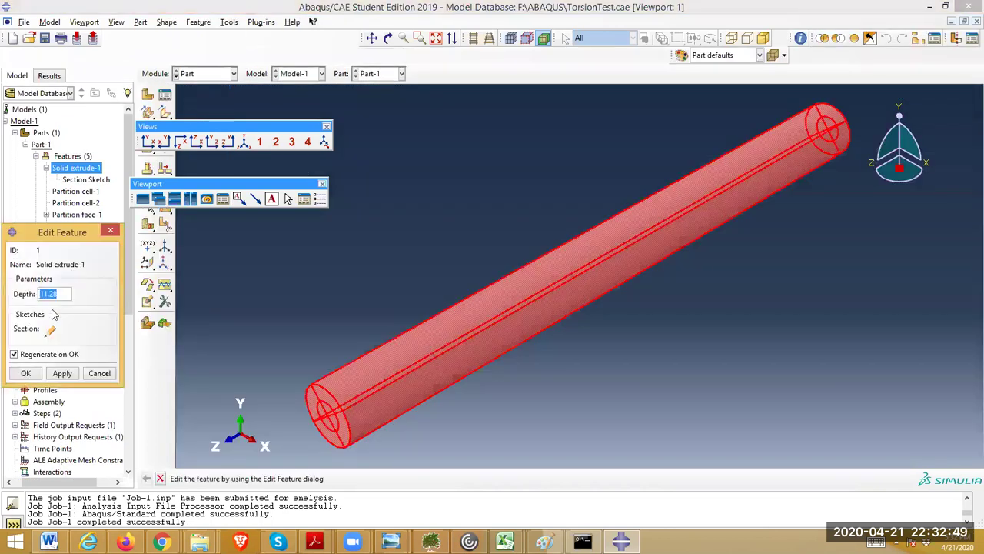
click(60, 299)
click(24, 373)
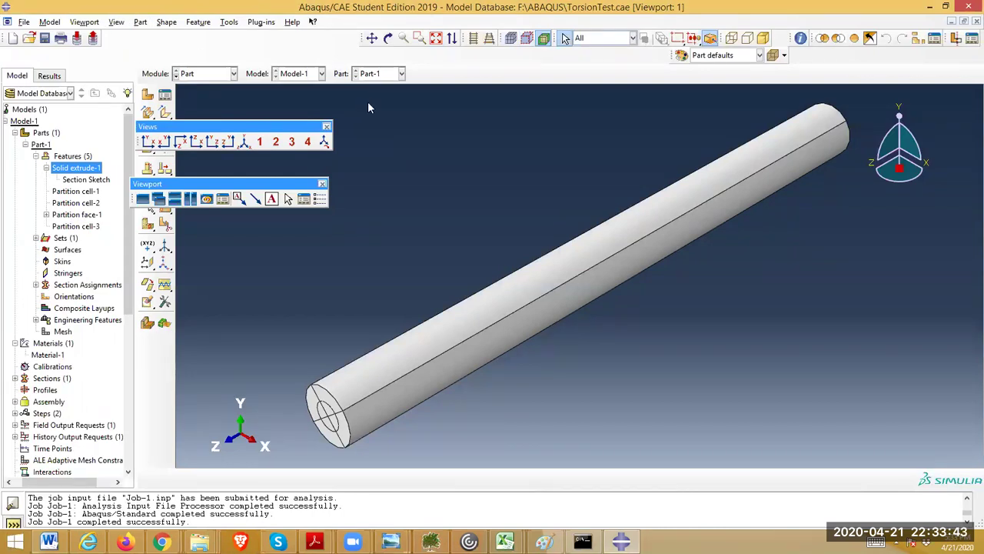
Display the mesh of the cylindrical part and examine its elements at the end face and along its length in the Y-Z view.
click(389, 40)
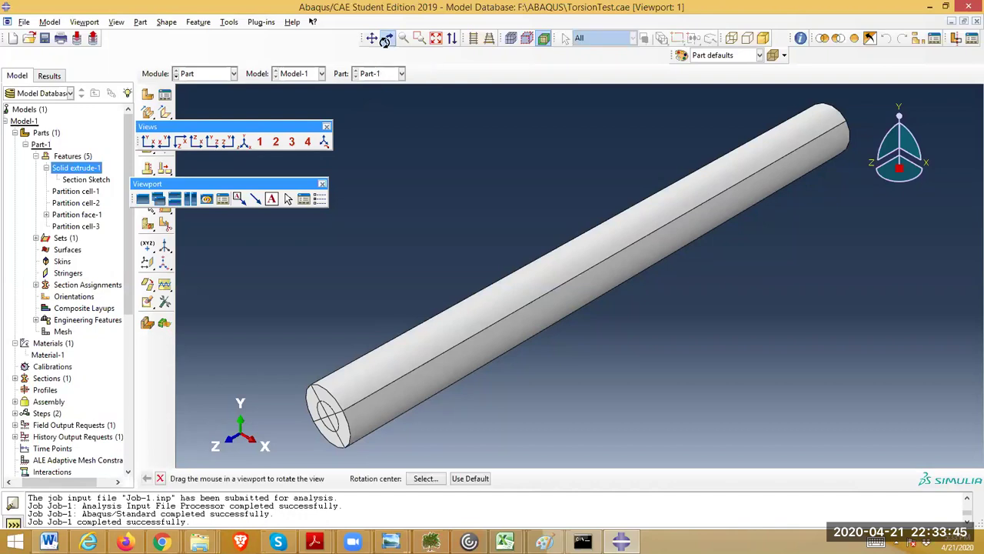
drag(504, 259, 551, 206)
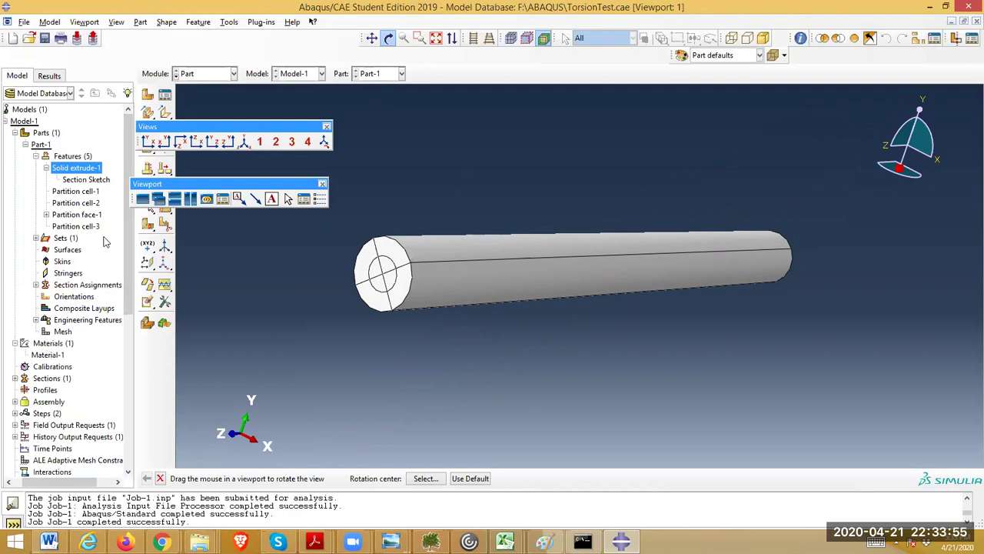
double_click(60, 331)
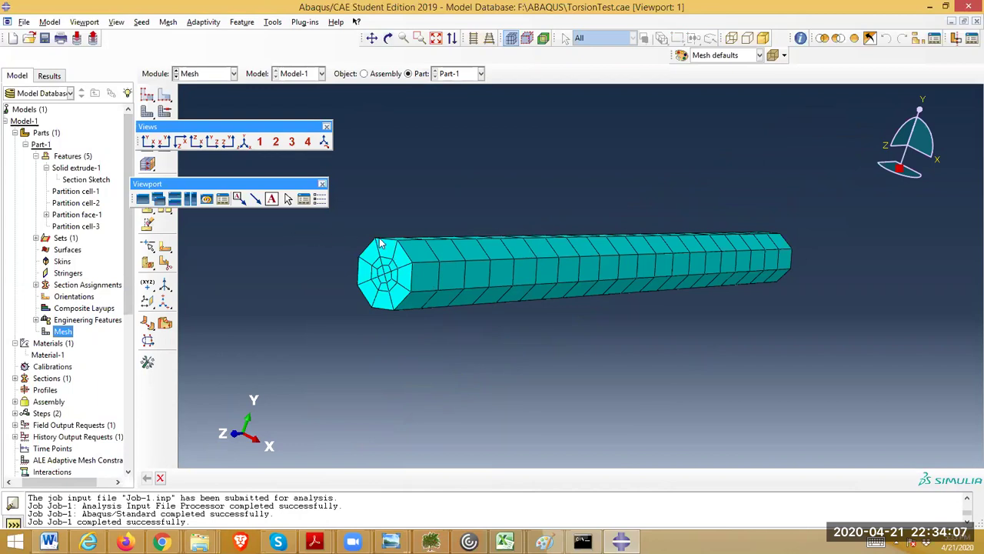
click(388, 37)
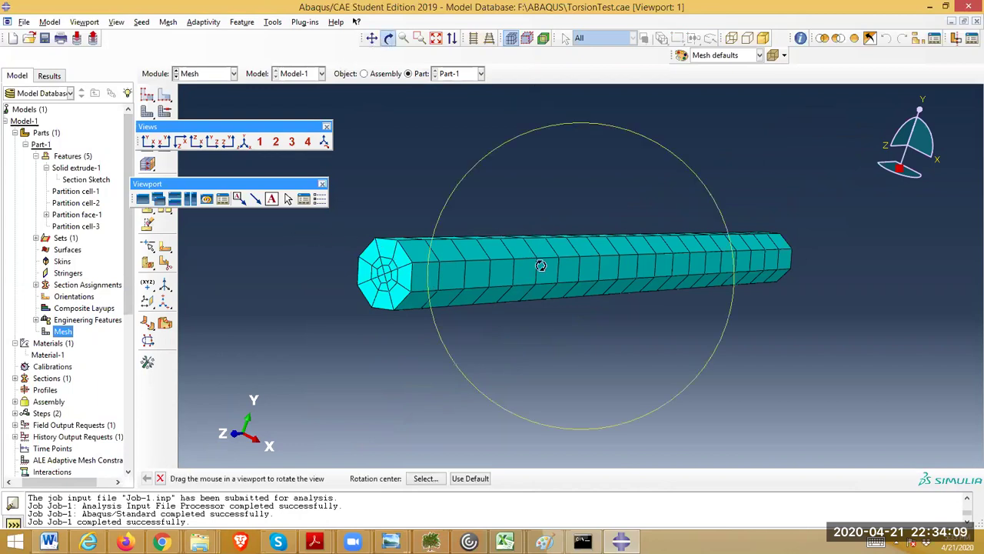
drag(433, 268, 464, 274)
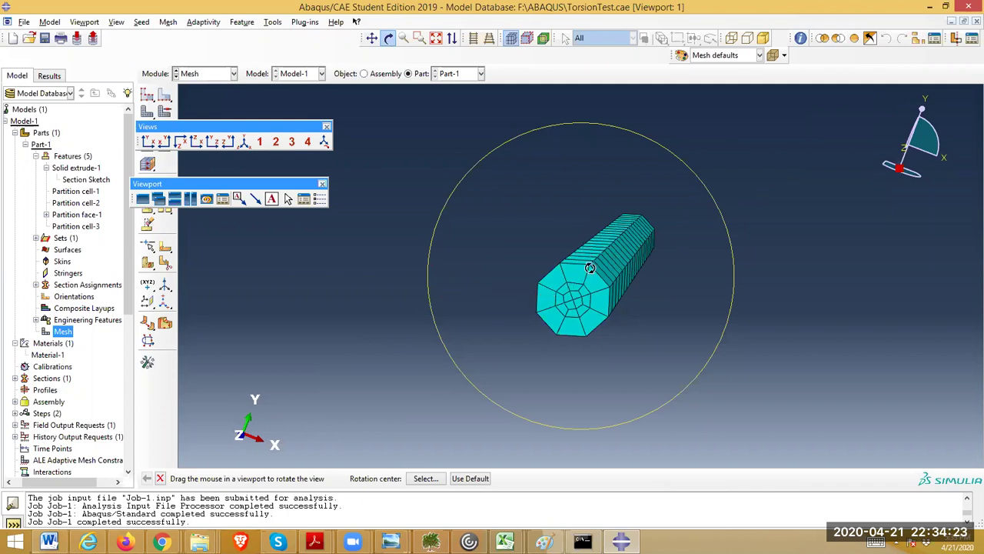
drag(621, 274, 453, 259)
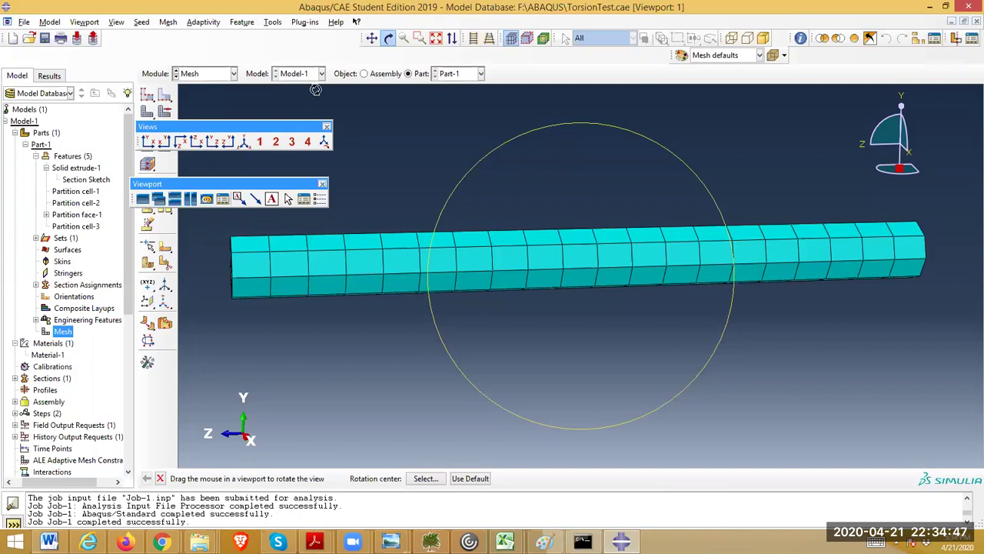
click(213, 144)
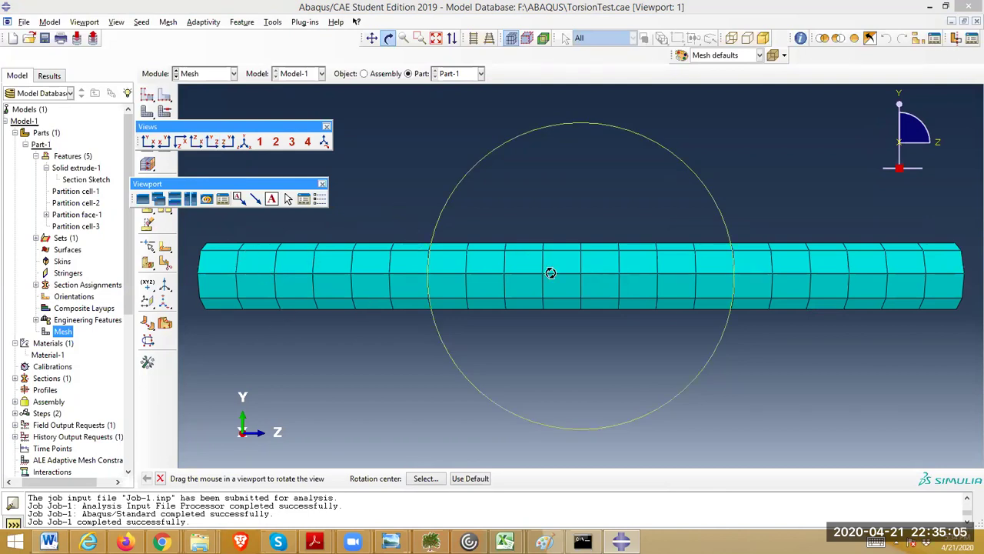
mouse_move(563, 275)
mouse_down()
mouse_move(569, 295)
mouse_move(562, 277)
mouse_up()
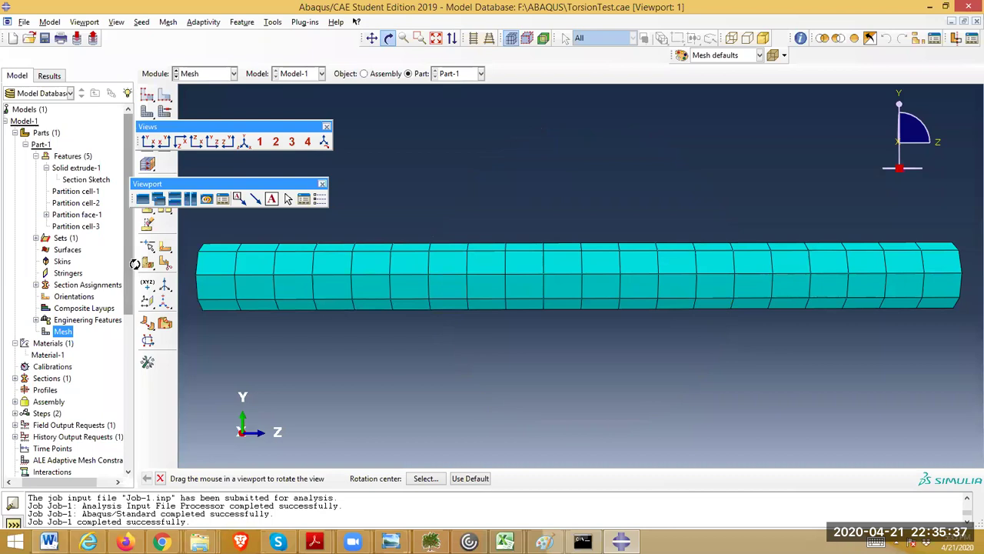
Rotate the meshed cylinder to show its end face, and highlight Partition cell-1 and Partition cell-2 to examine their dividing planes.
drag(228, 272, 369, 344)
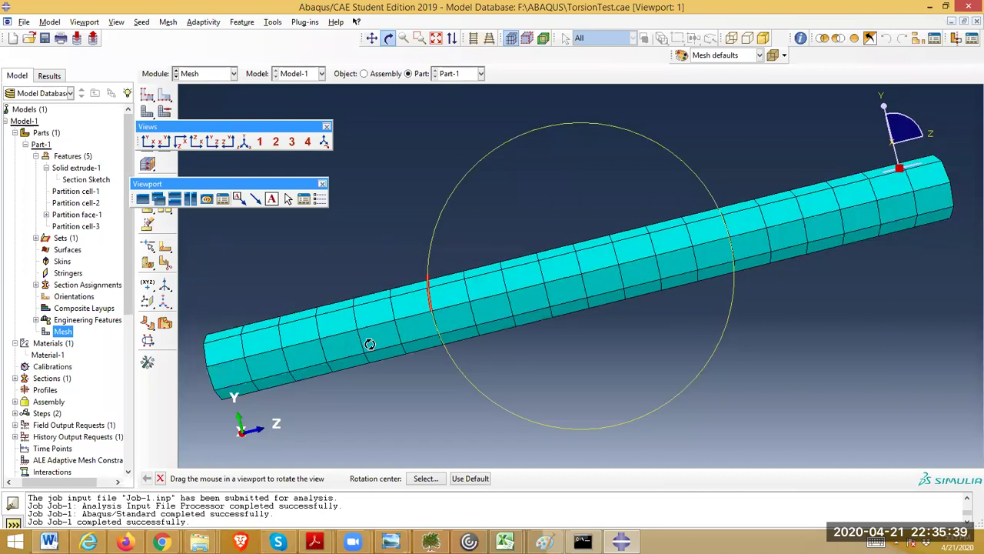
mouse_move(508, 318)
mouse_down()
mouse_move(521, 284)
mouse_move(477, 292)
mouse_up()
click(76, 191)
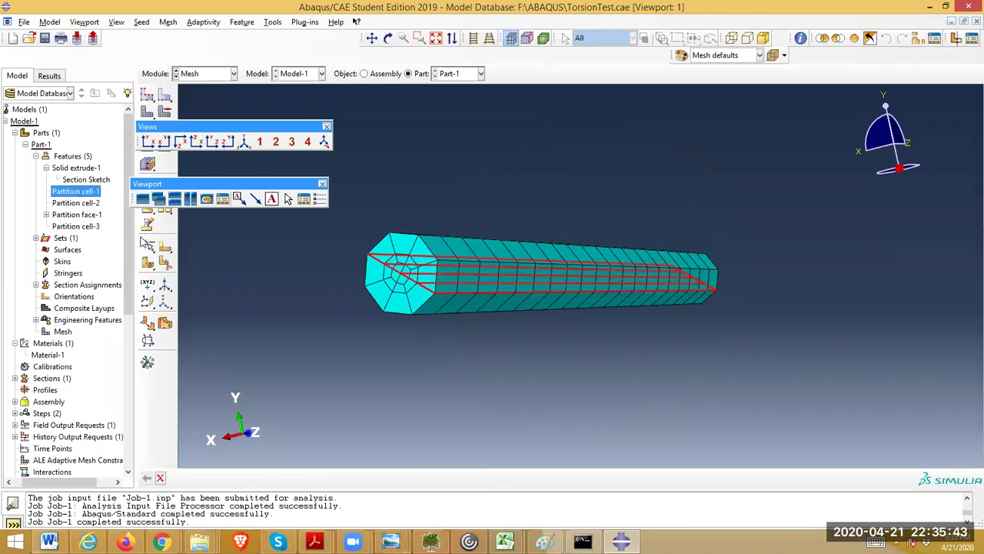
click(92, 204)
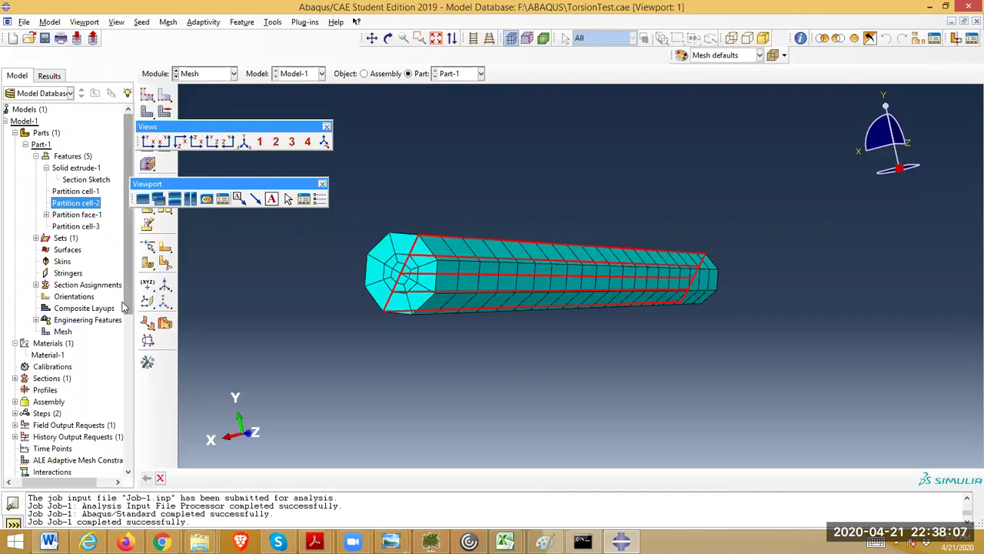
Open Material-1 for editing and review the Young's modulus and Poisson's ratio of its isotropic elastic behavior.
click(43, 343)
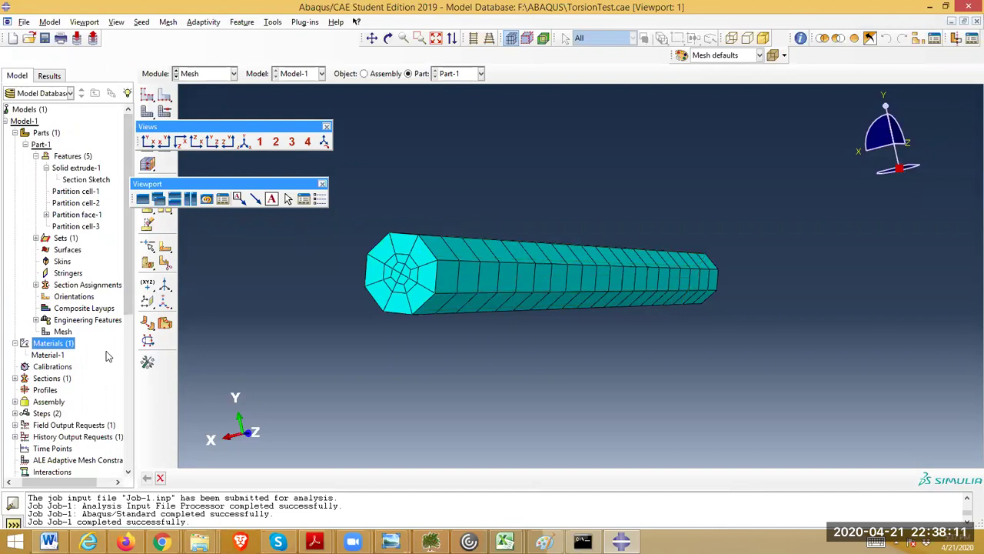
click(233, 74)
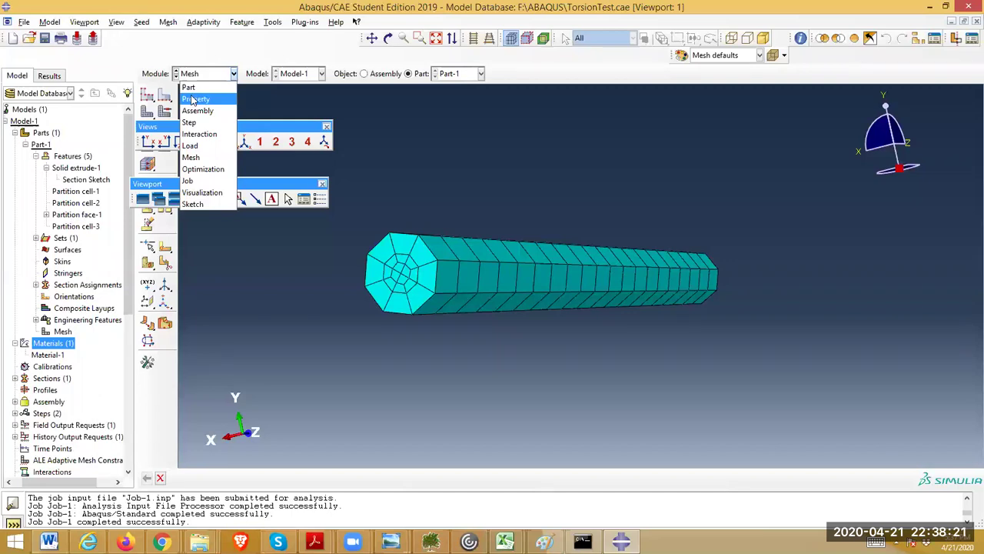
click(47, 355)
double_click(48, 356)
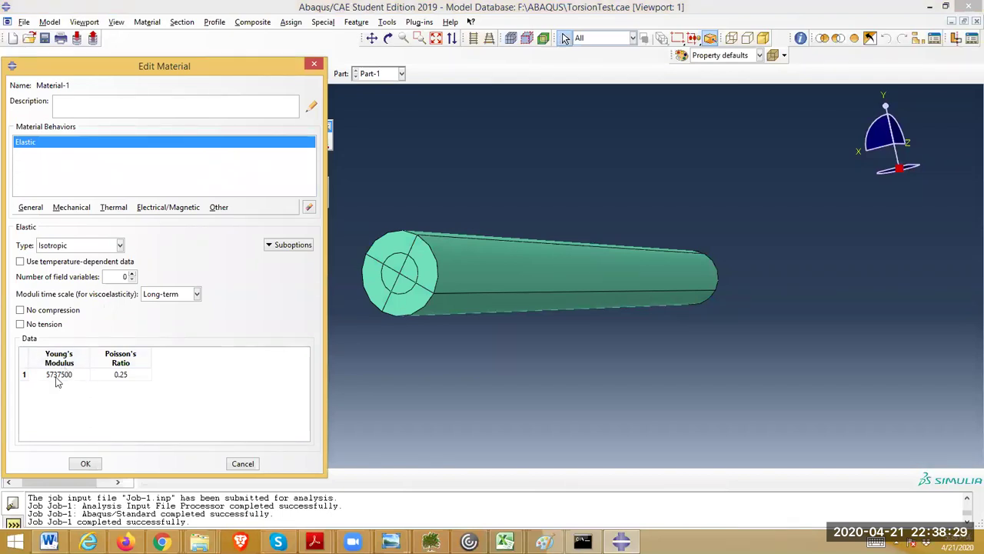
double_click(56, 375)
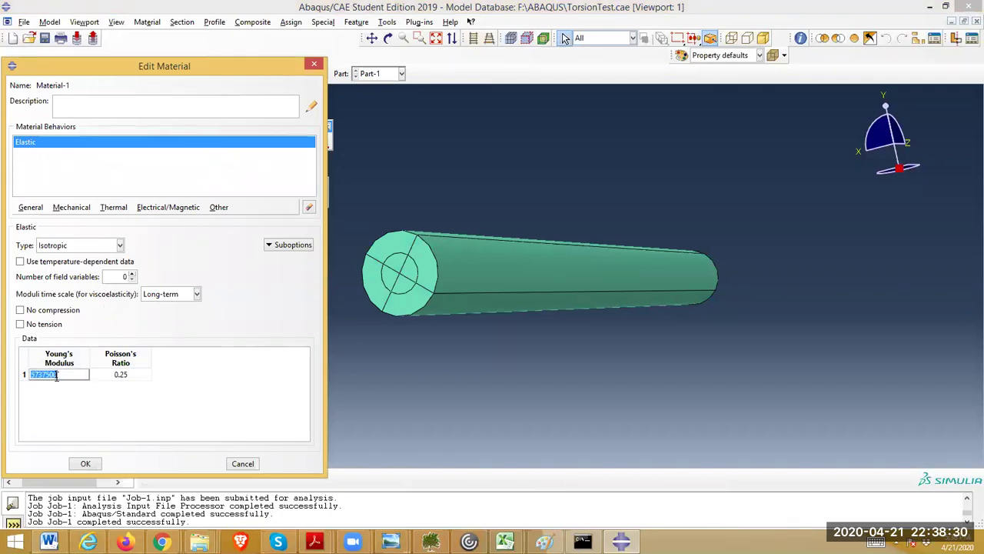
double_click(121, 375)
key(Return)
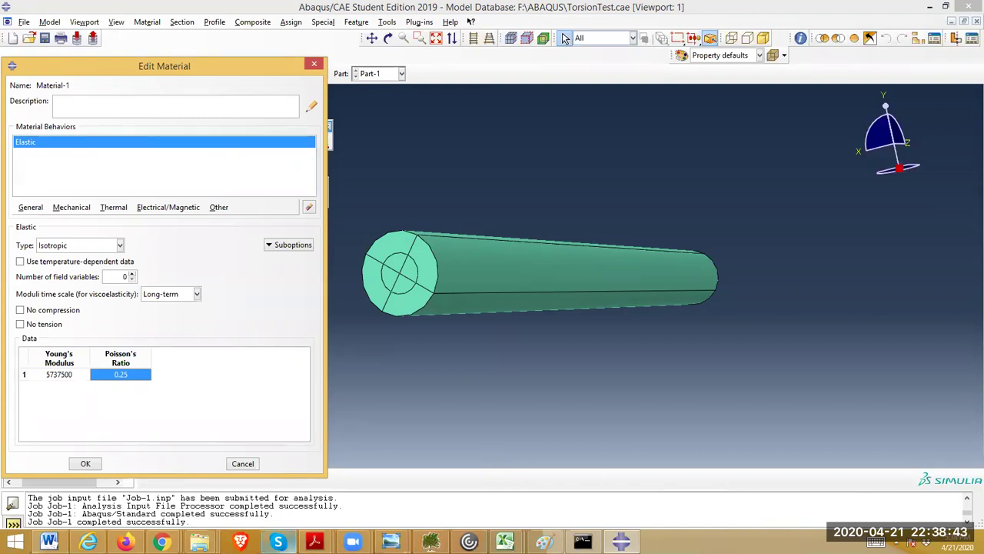
Switch to For Simulation.xlsx in Excel and examine the Poisson's ratio, the ksi shear modulus and the Young's modulus formula derived from them.
click(504, 542)
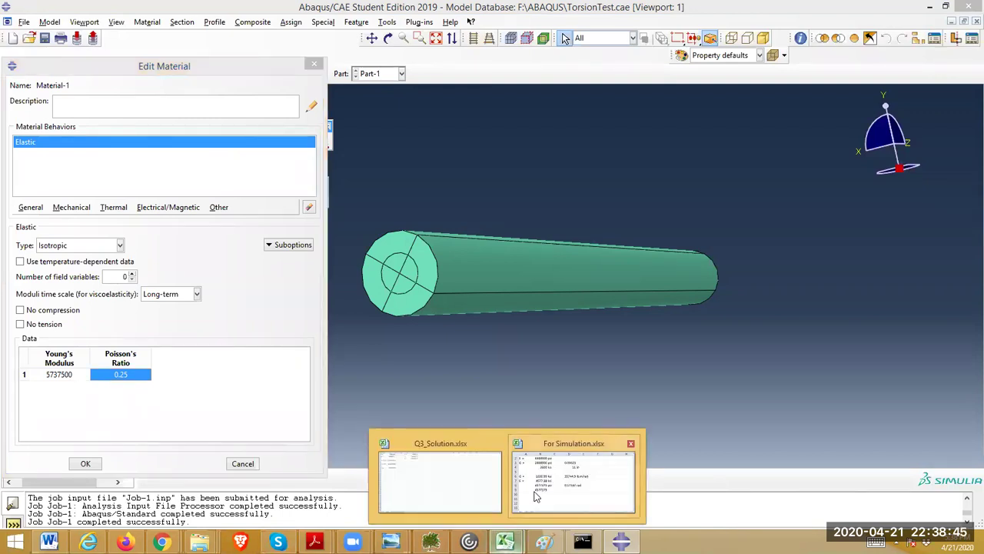
click(536, 497)
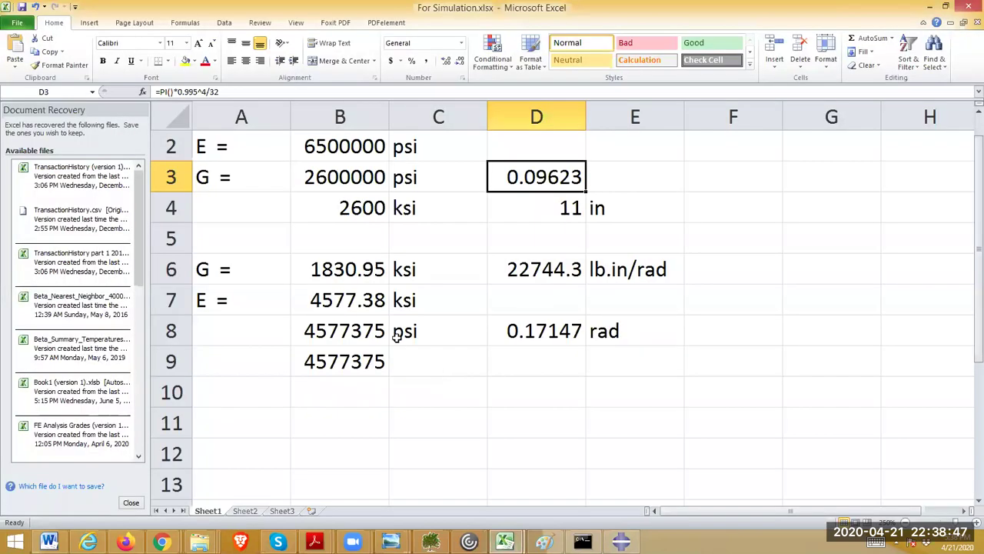
click(357, 271)
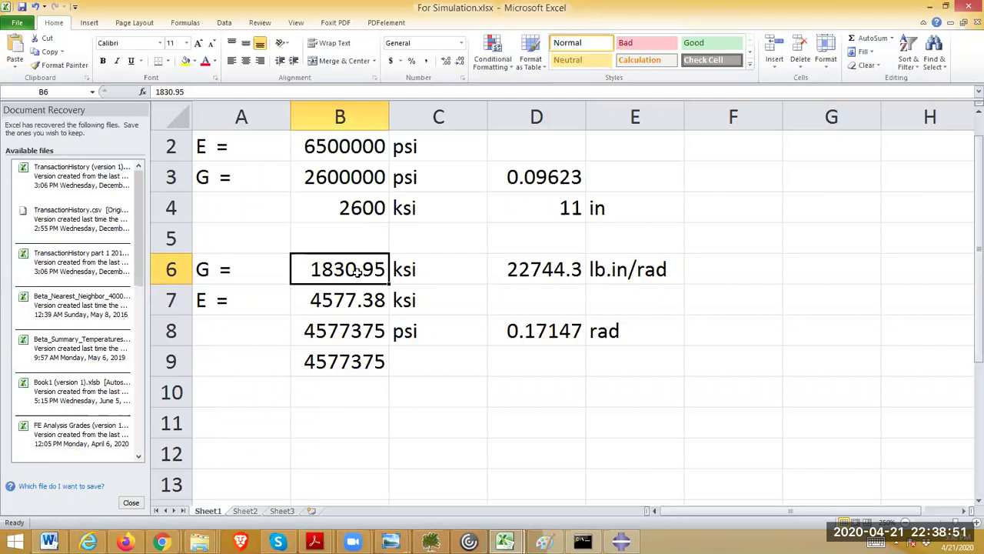
click(333, 301)
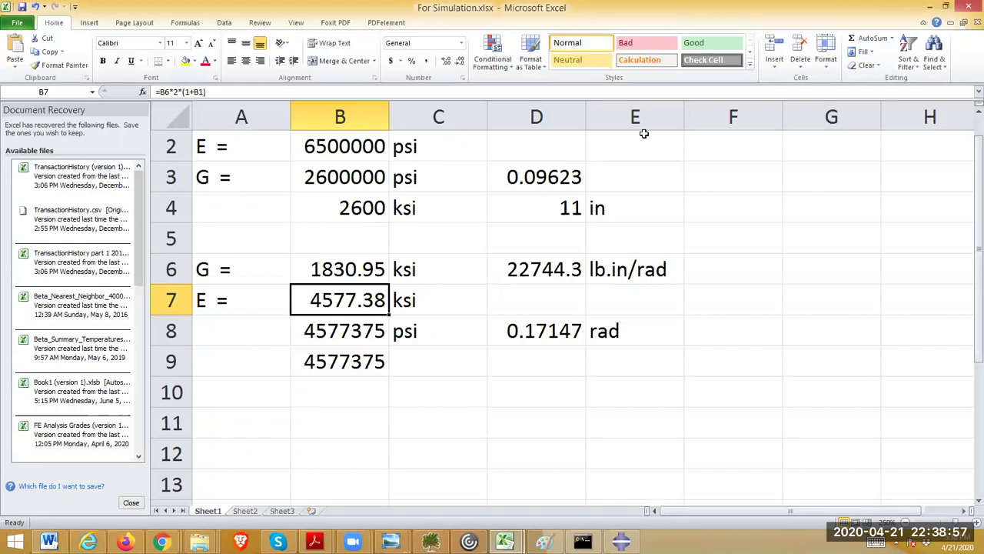
drag(979, 217, 978, 187)
click(357, 150)
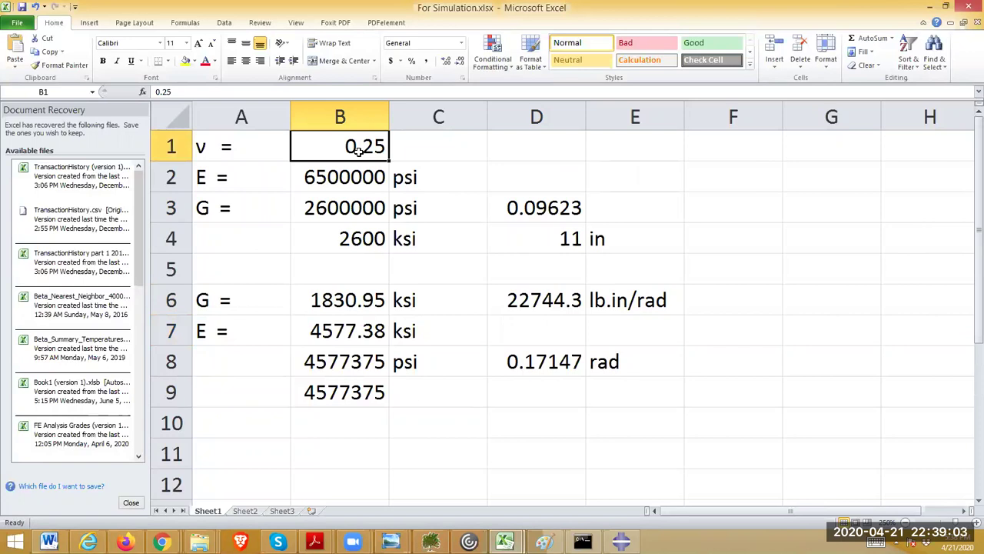
click(315, 327)
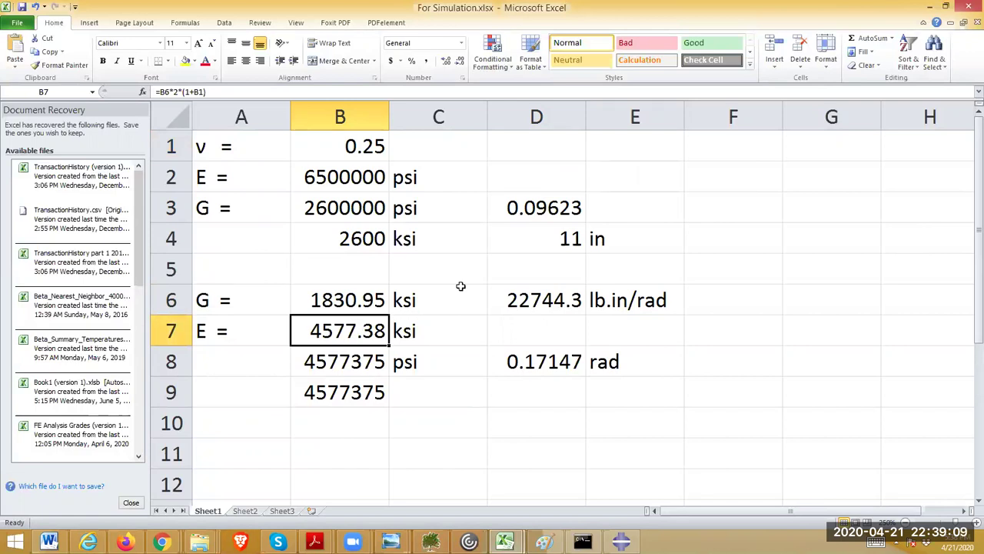
click(338, 304)
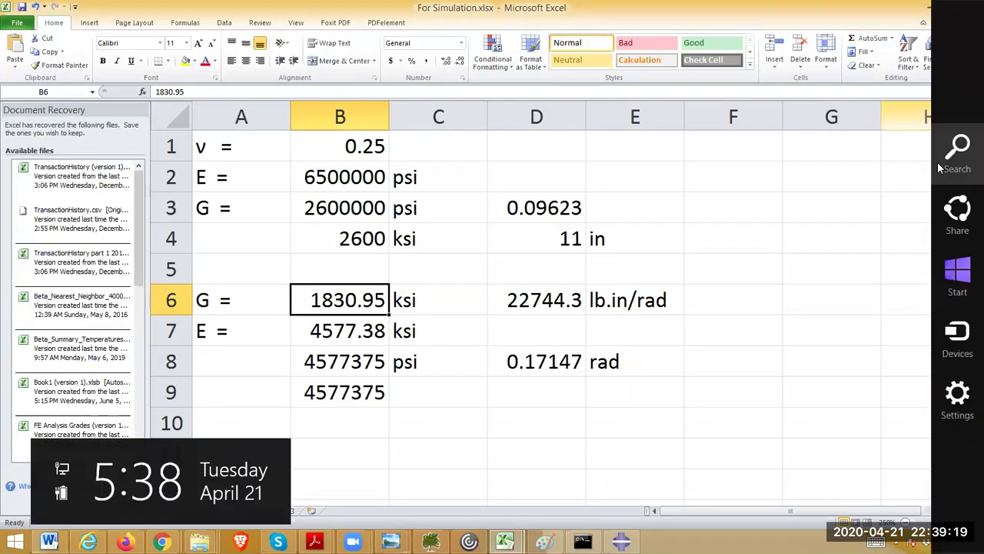
Switch to Paint, start a blank picture while discarding the unsaved one, and choose the brush for freehand writing.
click(937, 161)
text(paint)
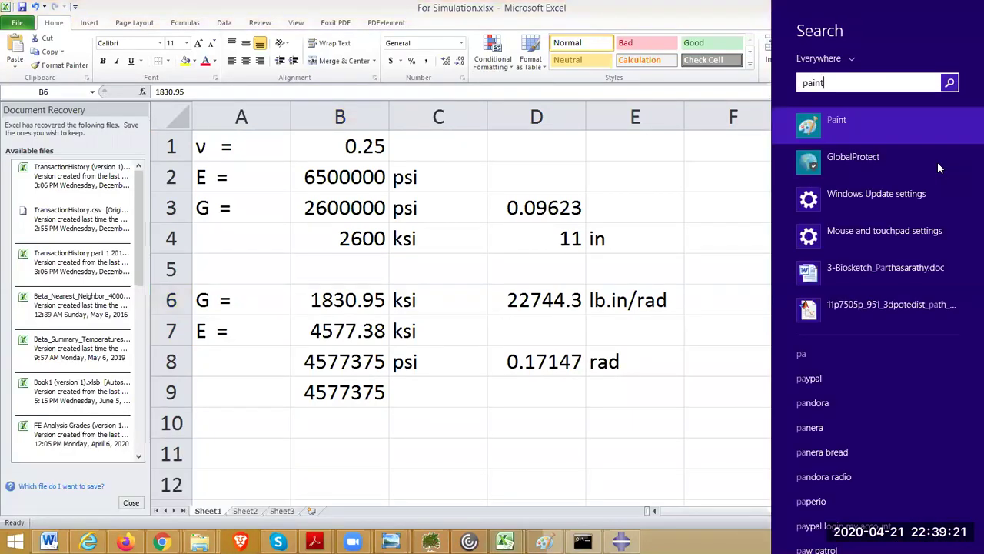
click(895, 139)
key(ctrl+v)
click(15, 22)
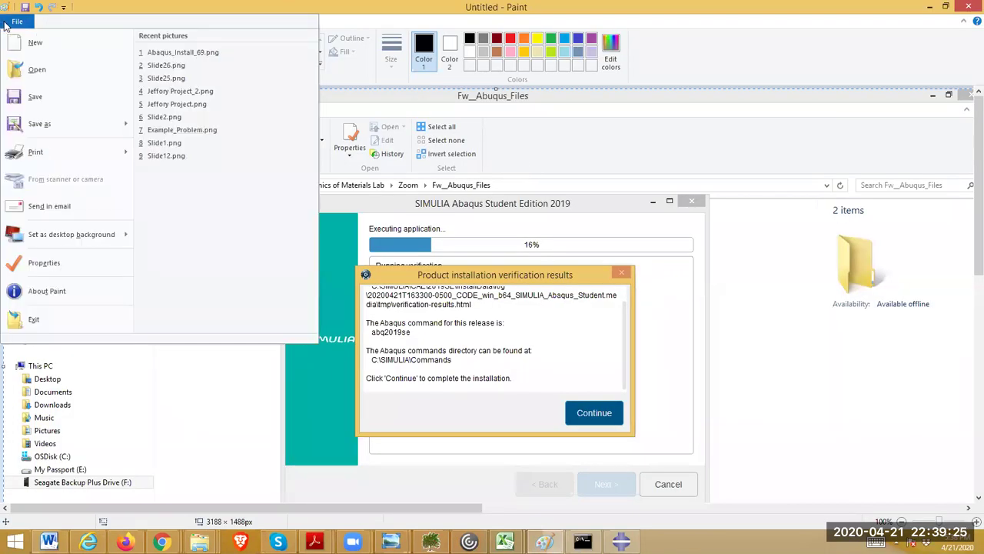
click(57, 44)
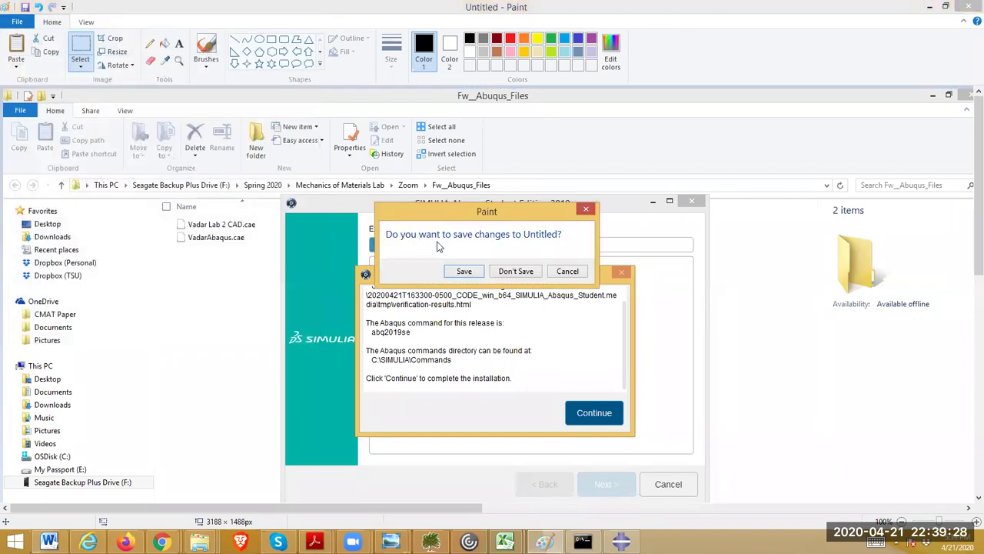
click(509, 271)
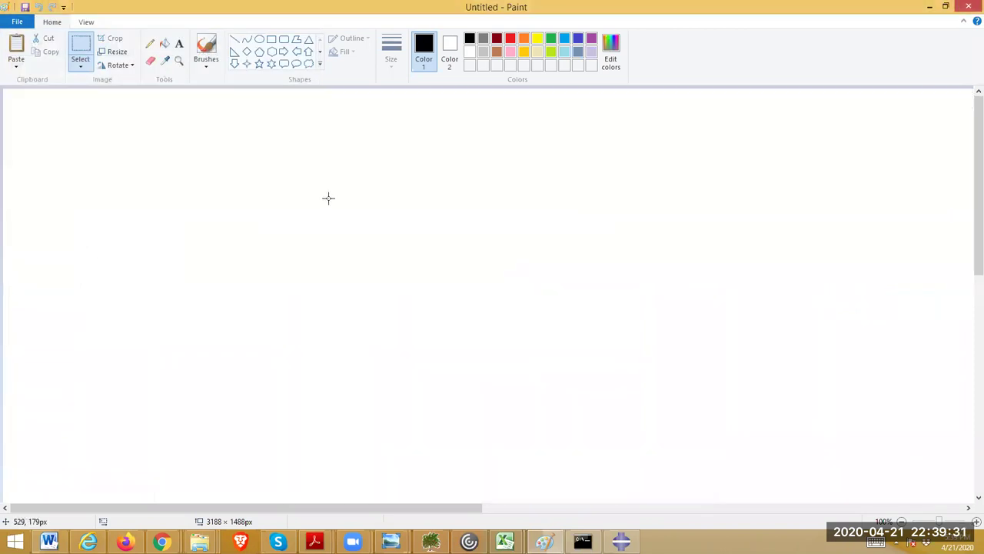
drag(165, 218, 173, 154)
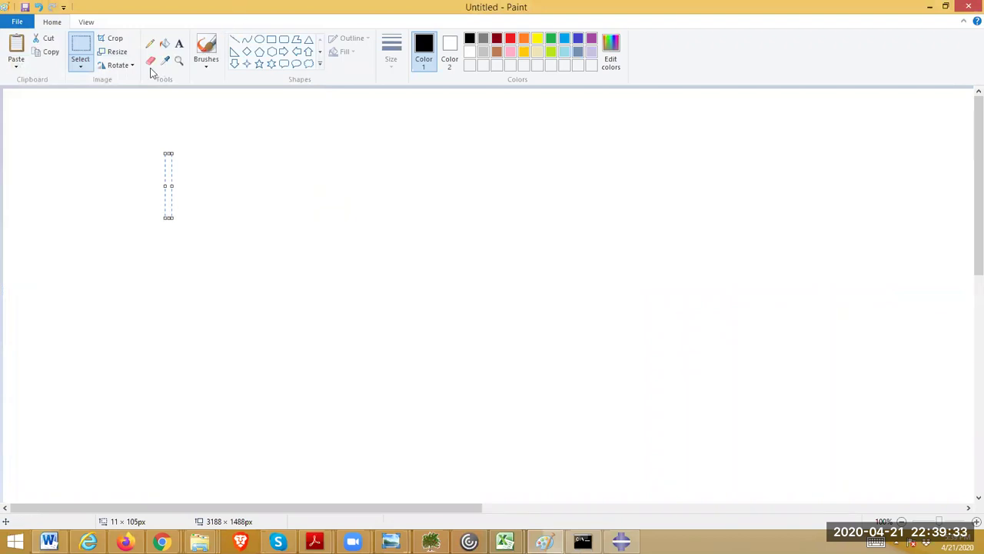
click(206, 47)
drag(166, 176, 164, 225)
drag(165, 176, 191, 175)
mouse_move(167, 201)
mouse_down()
mouse_move(194, 198)
mouse_move(191, 220)
mouse_move(201, 216)
mouse_up()
key(ctrl+z)
key(ctrl+z)
key(ctrl+z)
key(ctrl+z)
Handwrite the shear modulus formula G = E / 2(1+ν) with the brush on the blank canvas.
mouse_move(235, 171)
mouse_down()
mouse_move(220, 171)
mouse_move(237, 218)
mouse_move(286, 184)
mouse_up()
drag(271, 205, 294, 202)
mouse_move(398, 160)
mouse_down()
mouse_move(401, 195)
mouse_move(430, 142)
mouse_up()
drag(412, 166, 440, 164)
drag(406, 192, 441, 187)
drag(336, 216, 561, 216)
mouse_move(347, 262)
mouse_down()
mouse_move(363, 299)
mouse_move(385, 300)
mouse_up()
mouse_move(418, 233)
mouse_down()
mouse_move(396, 286)
mouse_move(419, 302)
mouse_up()
mouse_move(434, 238)
mouse_down()
mouse_move(434, 292)
mouse_move(481, 261)
mouse_up()
mouse_move(467, 247)
mouse_down()
mouse_move(466, 286)
mouse_move(506, 286)
mouse_move(525, 249)
mouse_move(544, 289)
mouse_up()
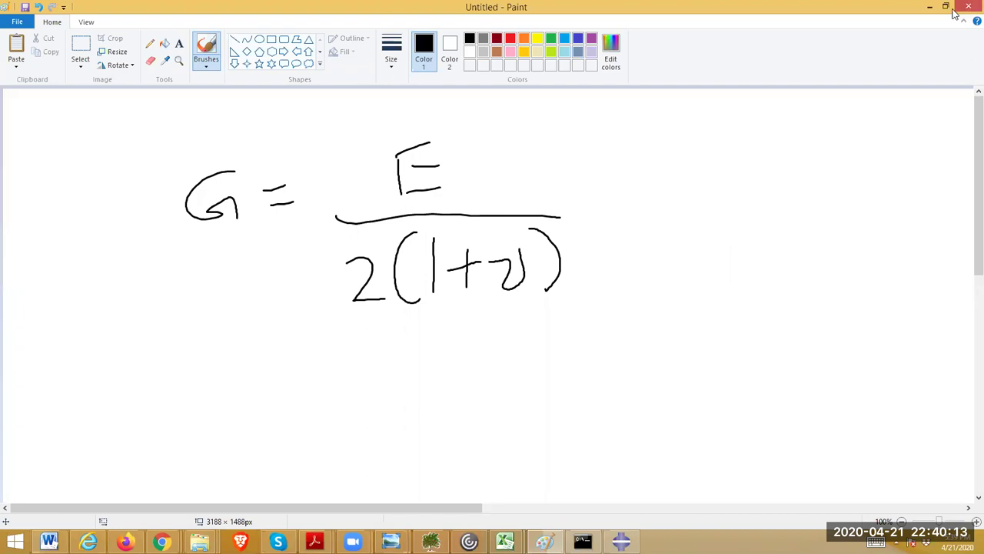
Return to For Simulation.xlsx in Excel and inspect the Young's modulus formula in cell B7 without changing it.
click(927, 7)
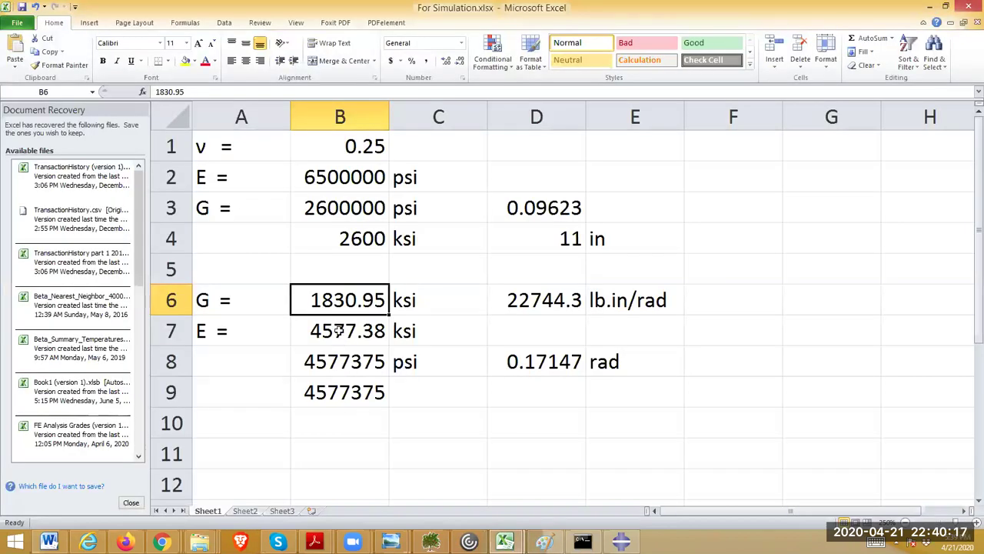
double_click(340, 332)
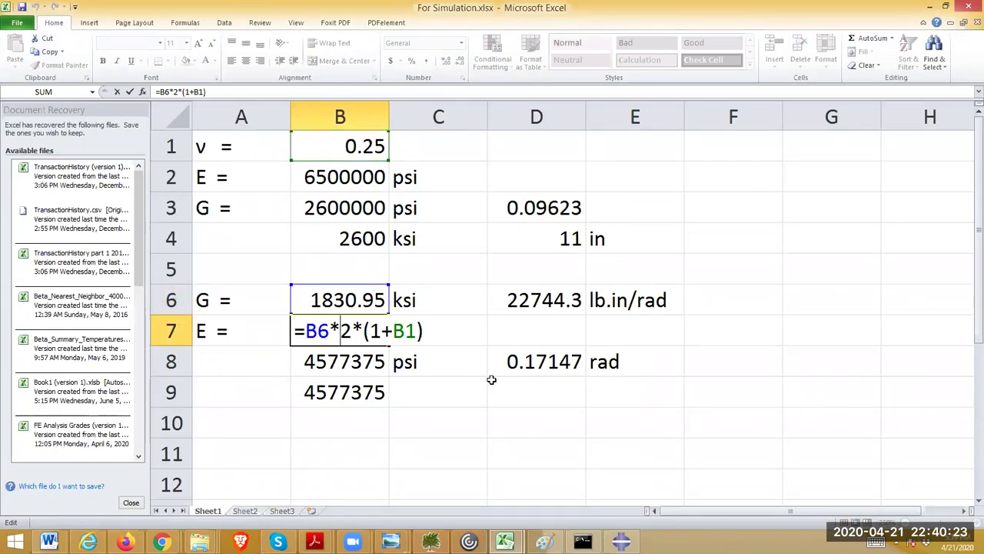
key(Escape)
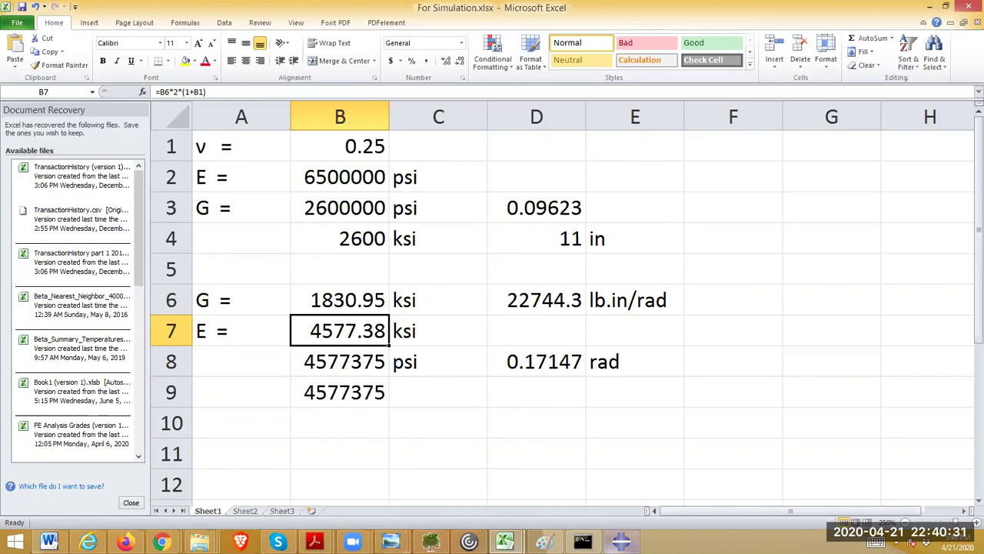
Switch to Abaqus/CAE and select the Young's modulus value in Material-1's elastic data.
click(621, 542)
click(505, 543)
key(alt+Tab)
double_click(57, 374)
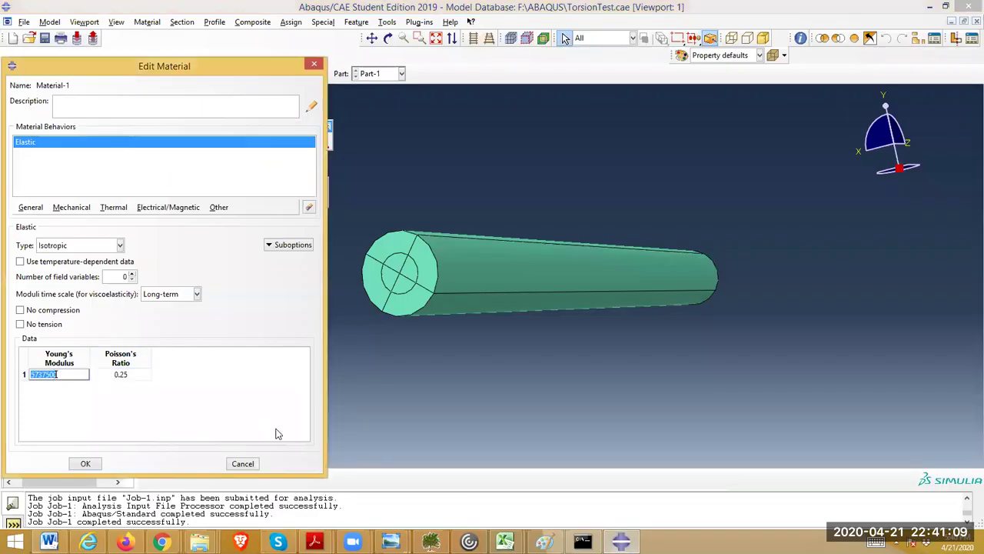
click(228, 427)
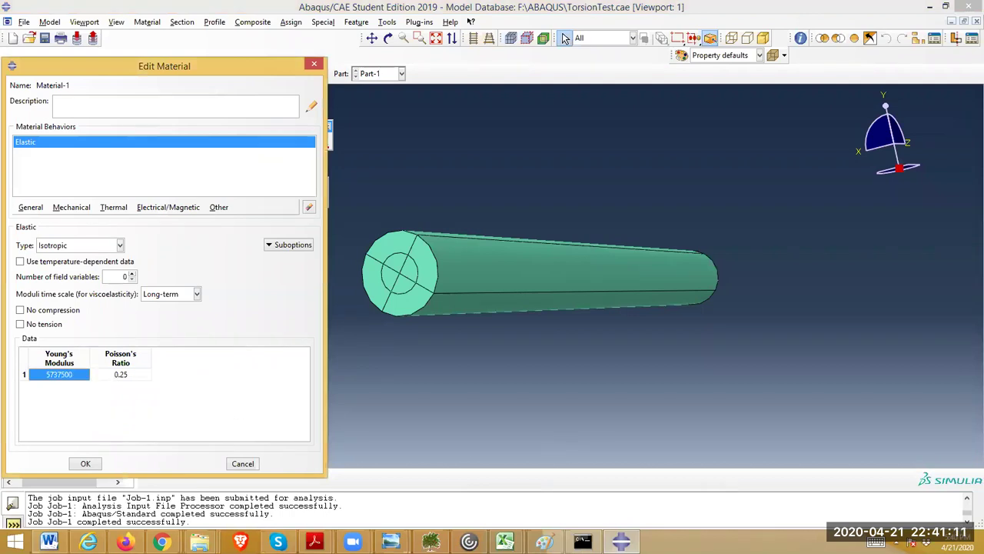
Switch to For Simulation.xlsx in Excel and copy the plain psi Young's modulus value 4577375 from cell B9.
mouse_move(505, 542)
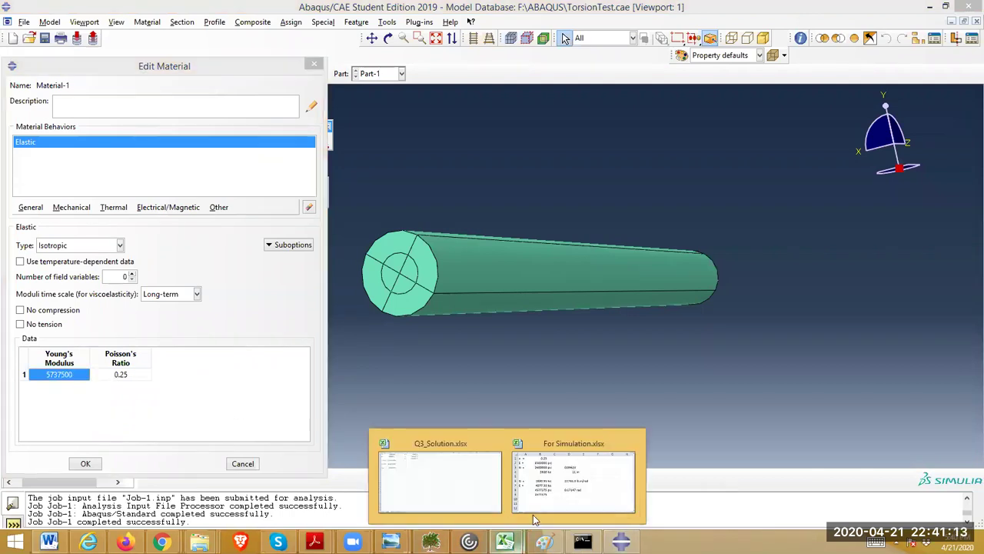
click(573, 477)
click(366, 357)
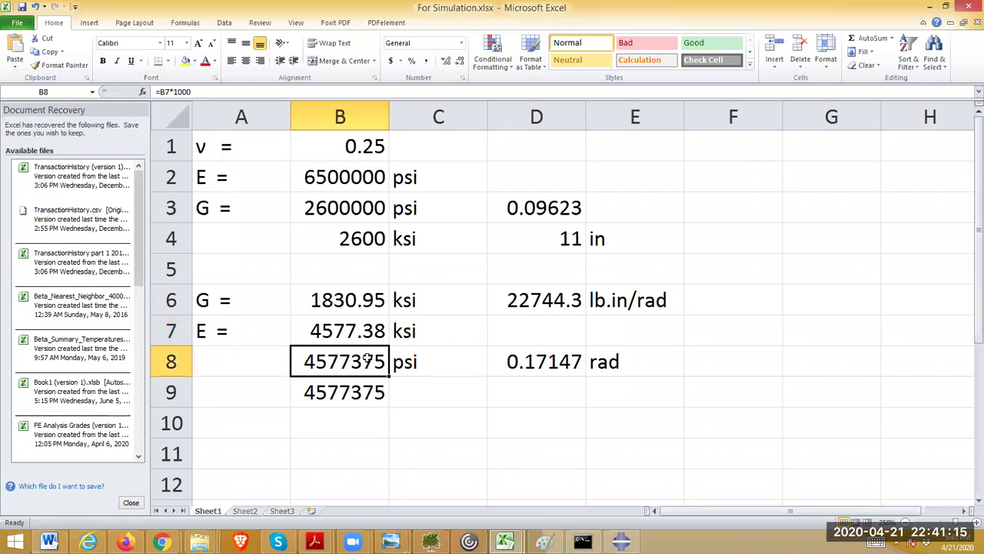
click(380, 387)
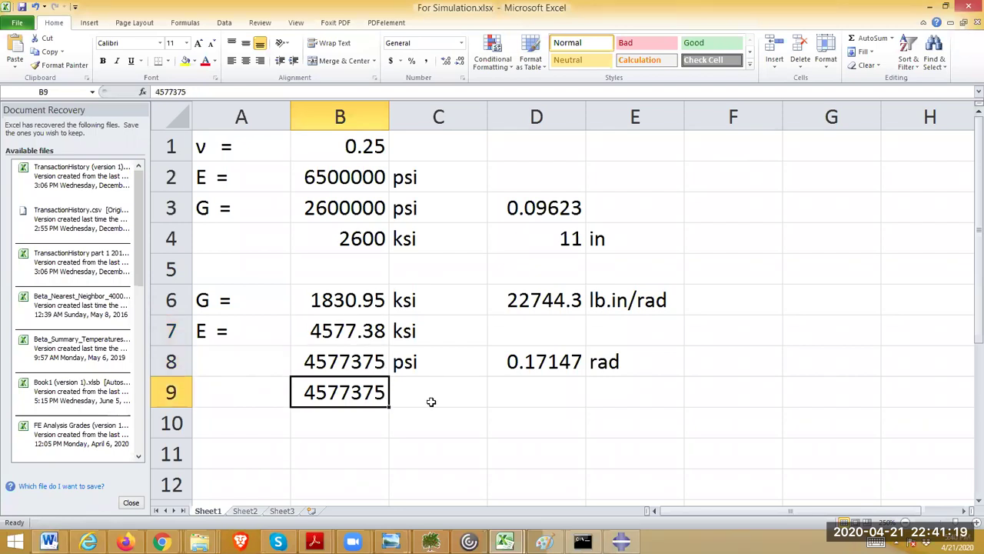
key(ctrl+c)
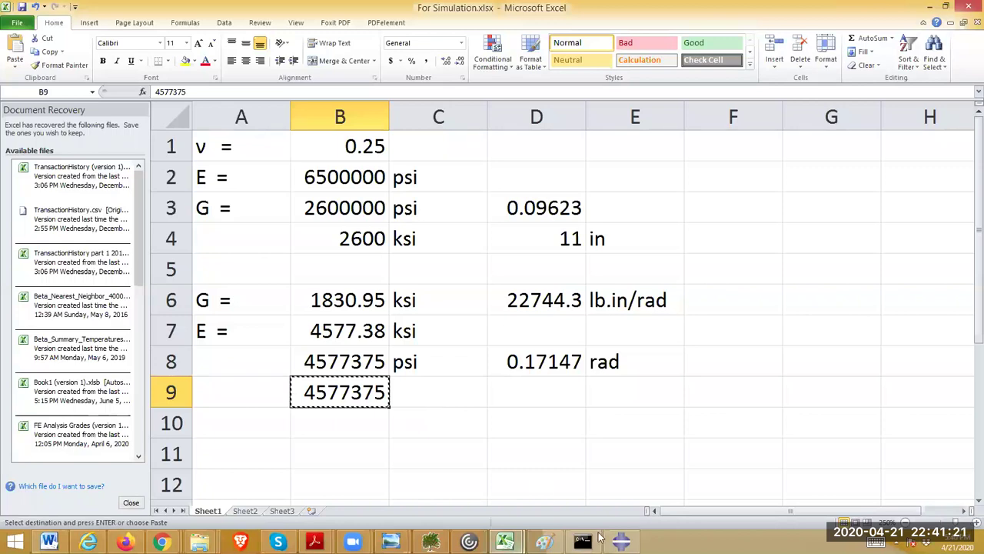
Switch back to Abaqus/CAE, set Material-1's Young's modulus to the copied 4577375, and accept the material edit.
key(alt+Tab)
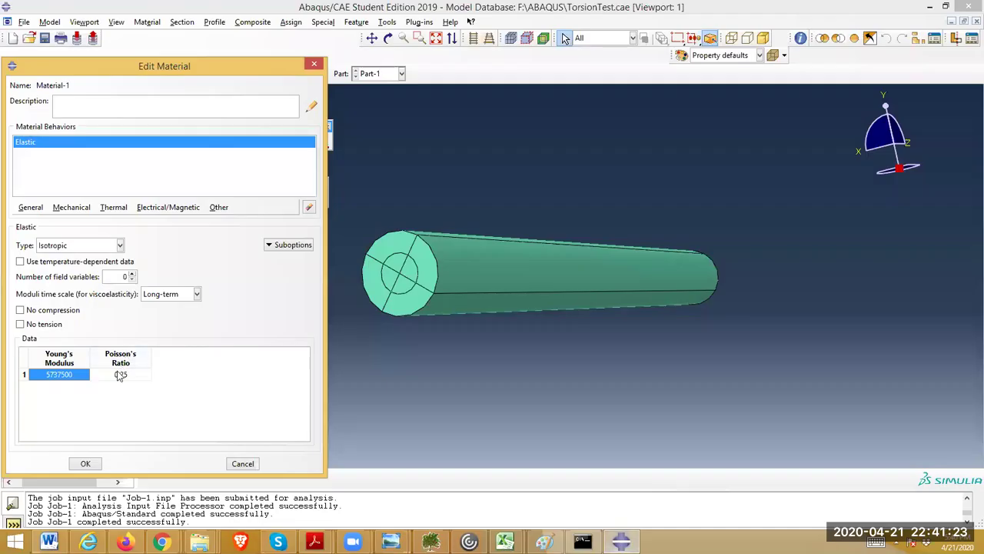
key(ctrl+v)
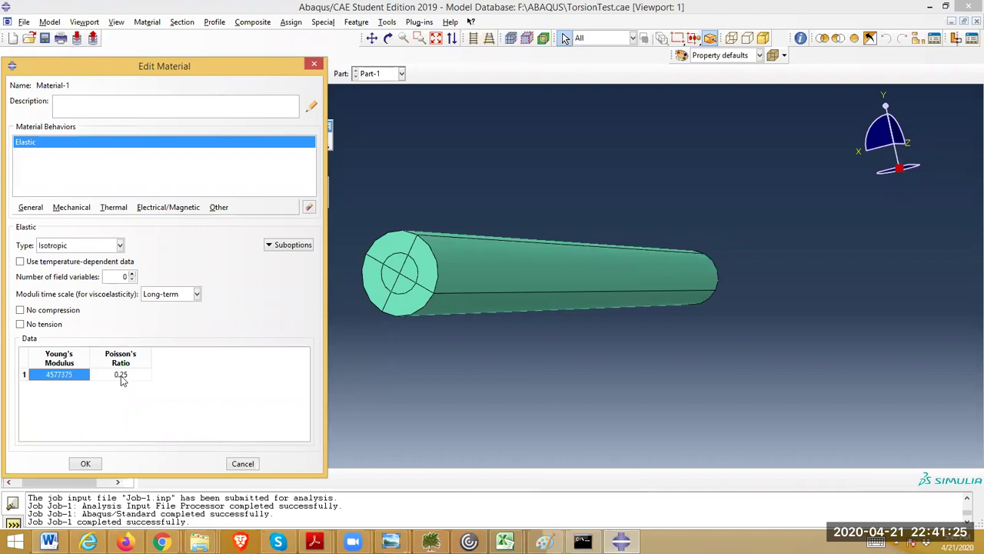
click(87, 463)
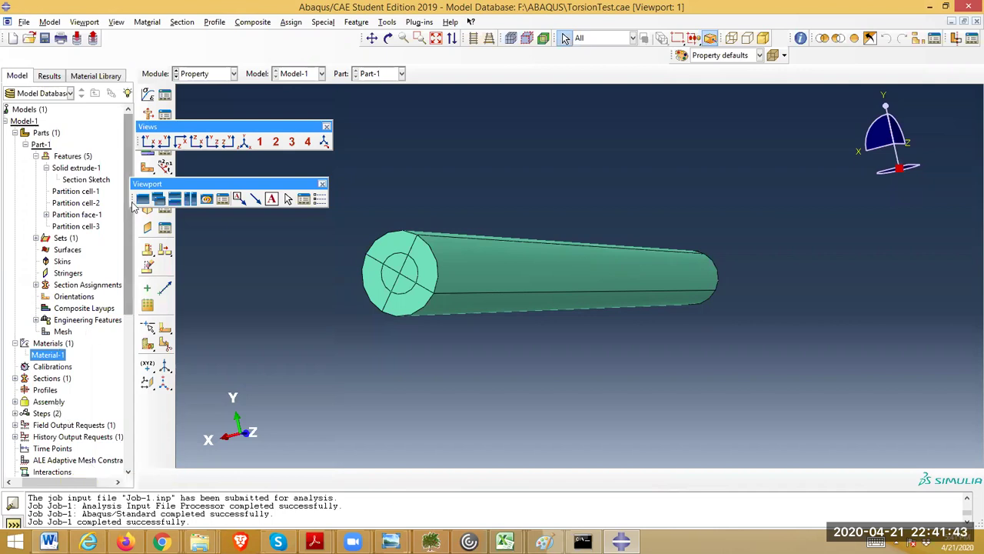
Open Load-1 for editing and review its moment components, region and amplitude, closing it without changes.
drag(132, 237, 126, 285)
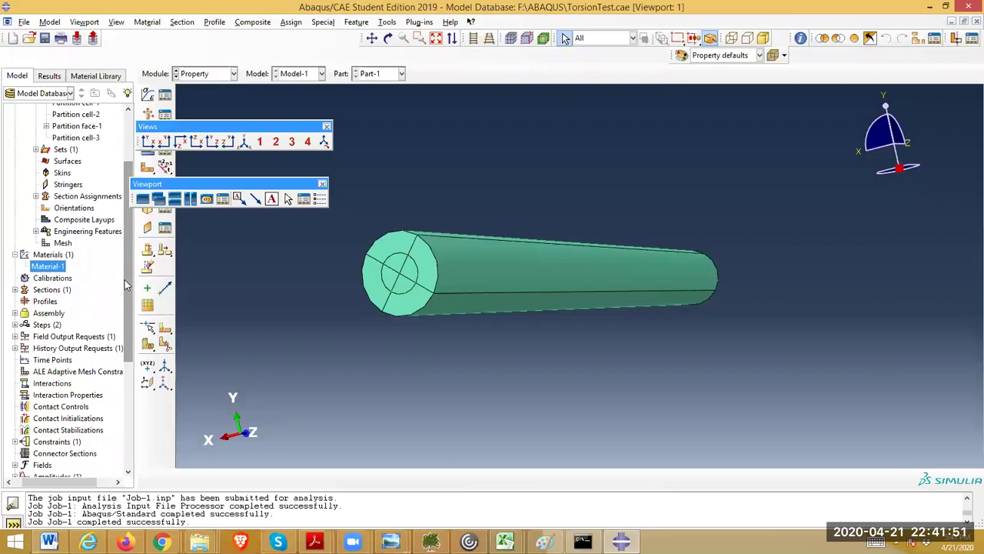
drag(126, 282, 129, 327)
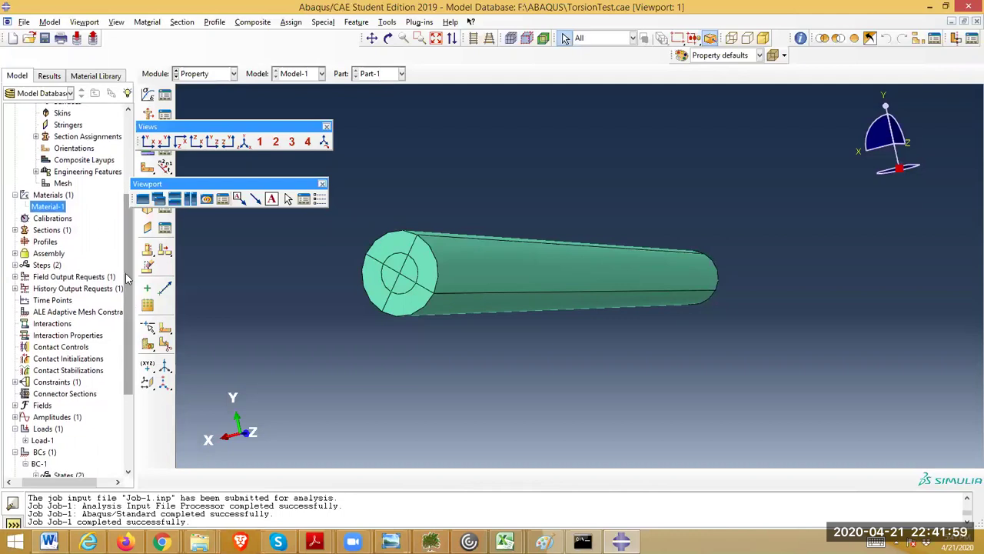
drag(127, 281, 125, 354)
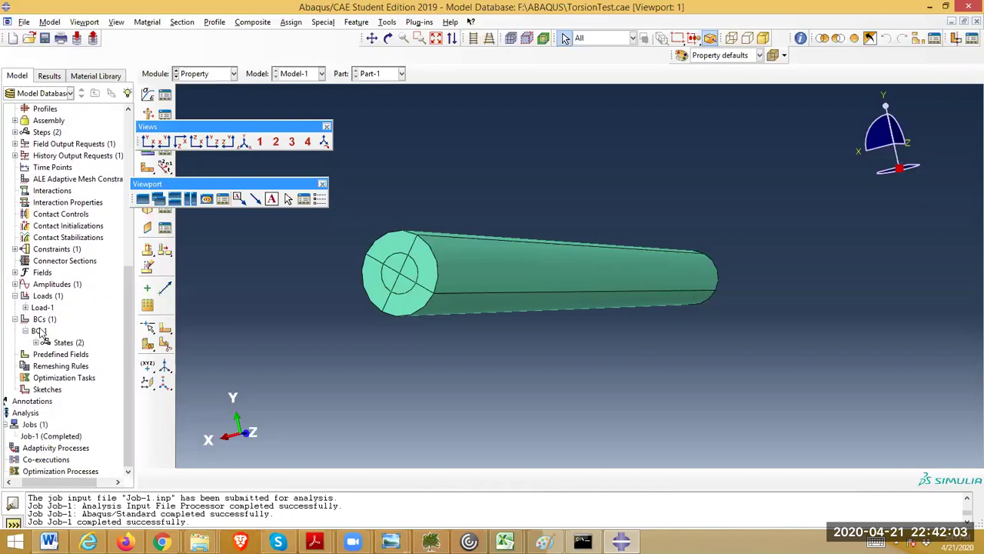
click(25, 307)
click(38, 308)
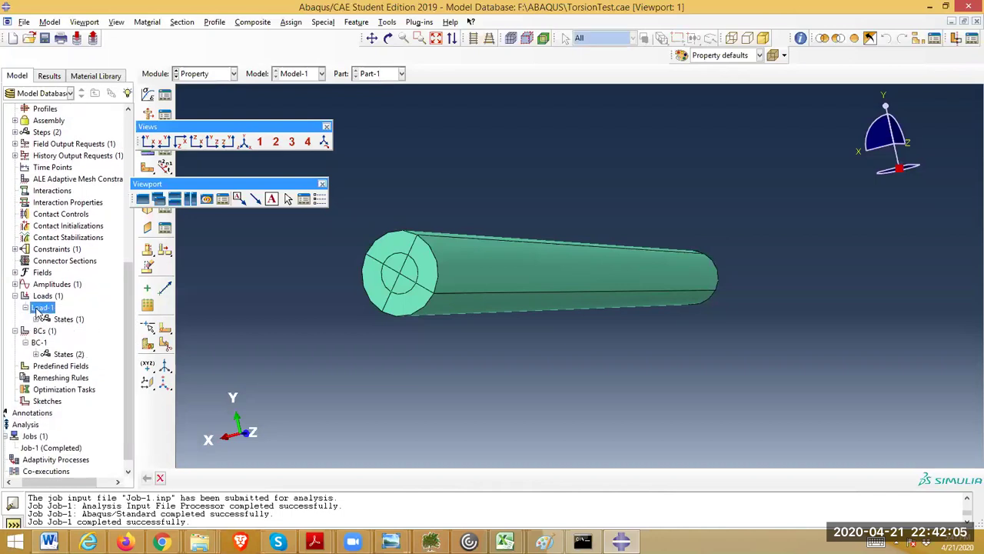
double_click(40, 308)
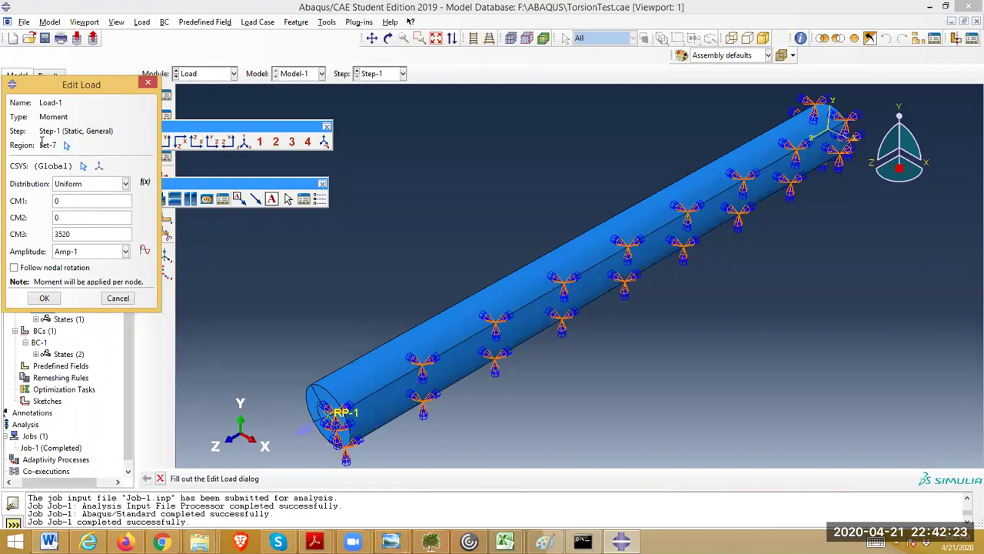
click(118, 297)
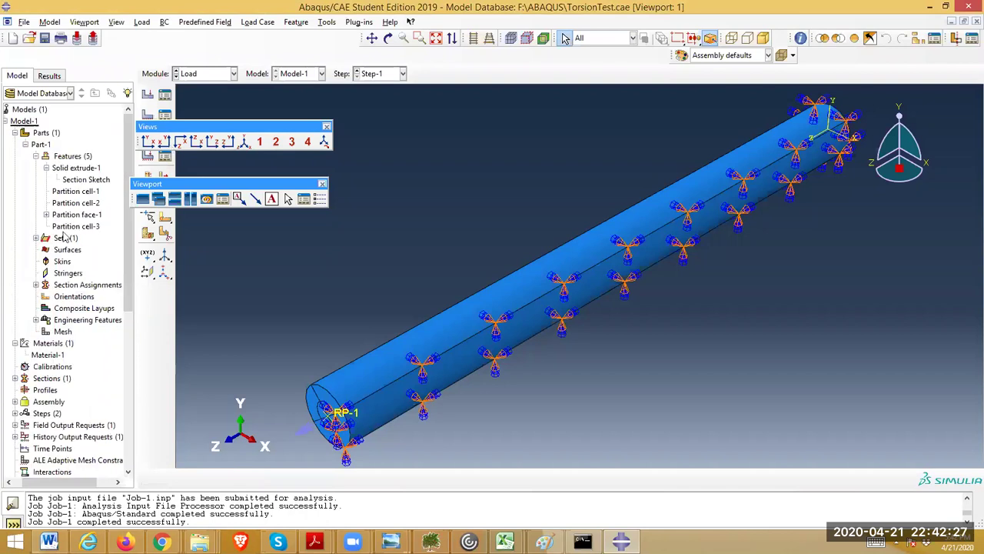
Switch to the assembly, list its sets and highlight Set-7 to examine where the moment is applied.
click(35, 238)
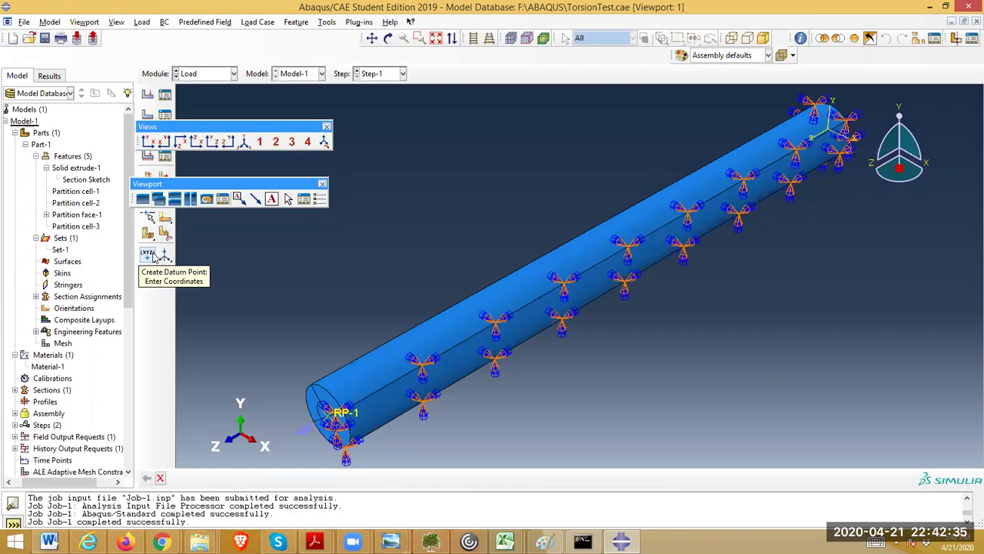
drag(131, 252, 152, 324)
click(16, 268)
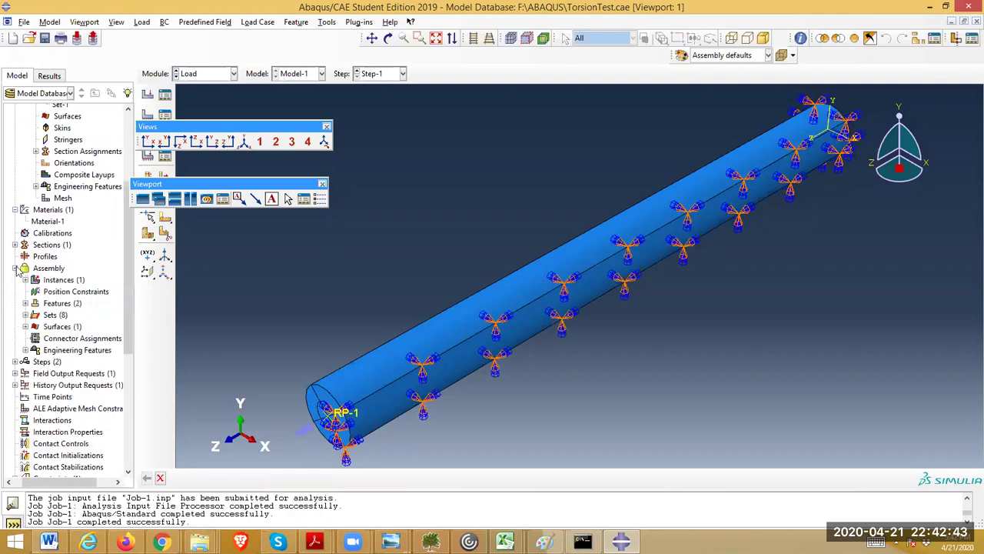
right_click(36, 270)
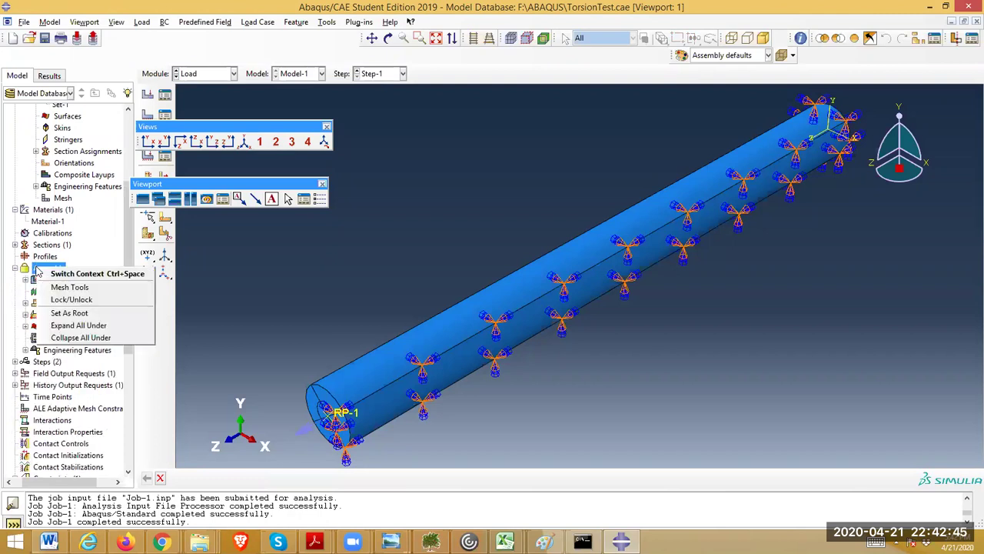
click(65, 299)
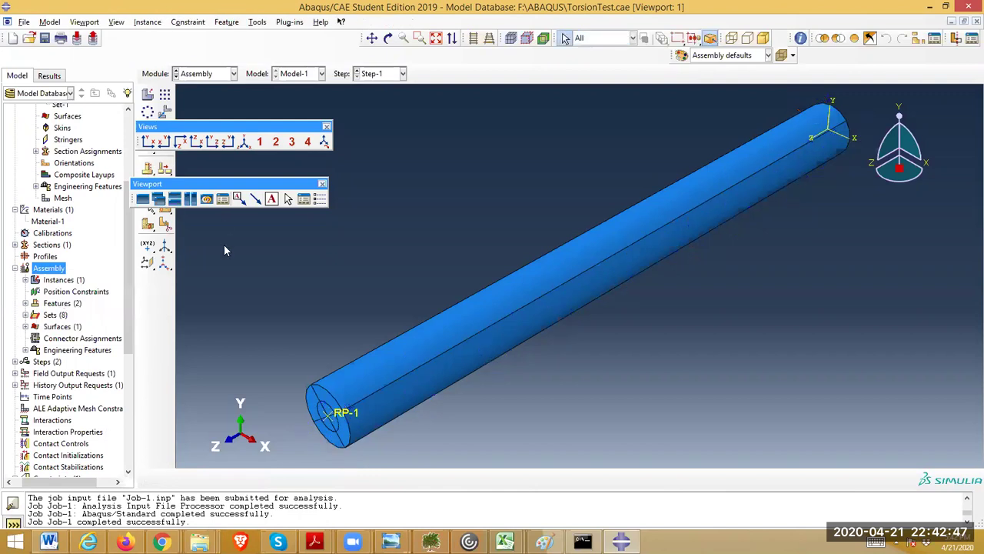
double_click(53, 316)
click(49, 384)
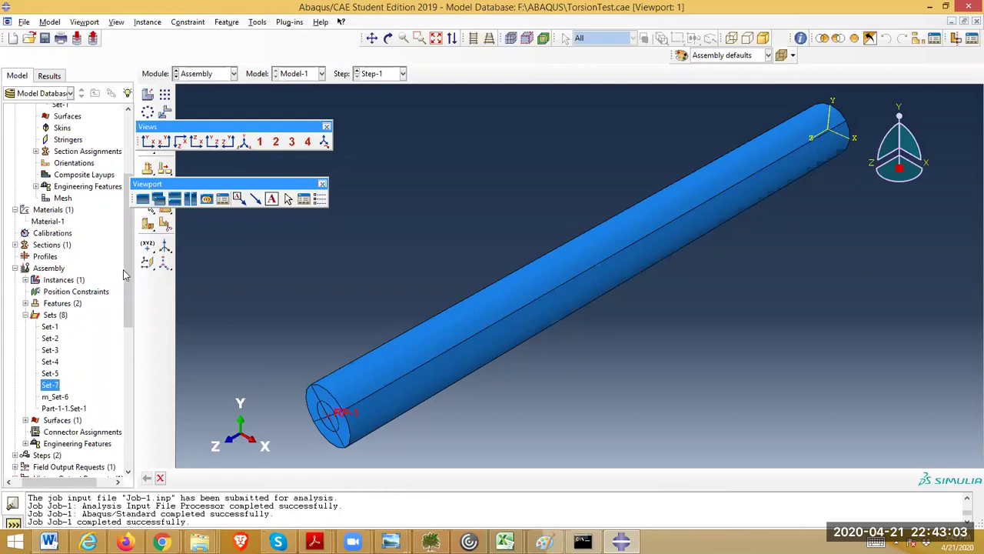
Open Constraint-1 and review its kinematic coupling between control point m_Set-6 and surface s_Surf-1, closing it without changes.
drag(132, 268, 141, 342)
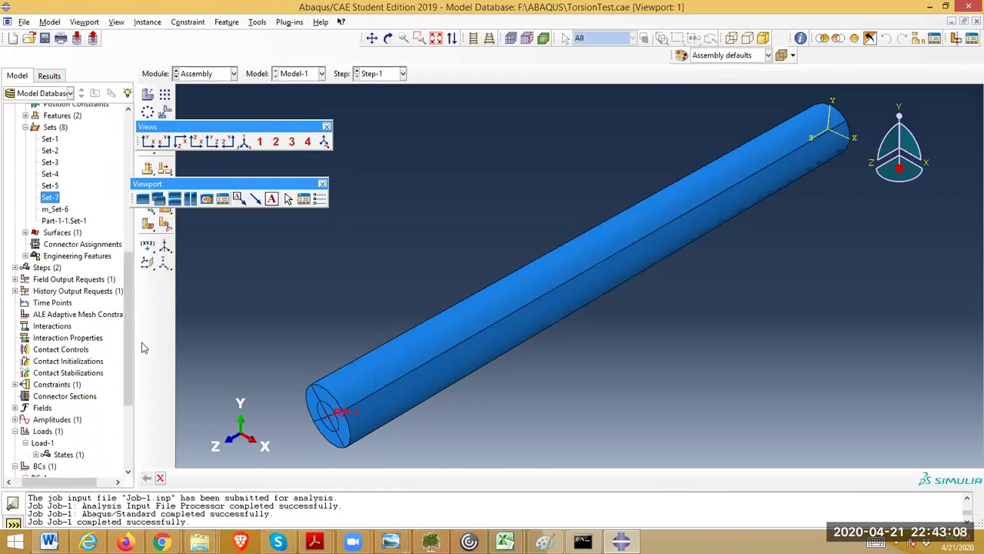
click(15, 384)
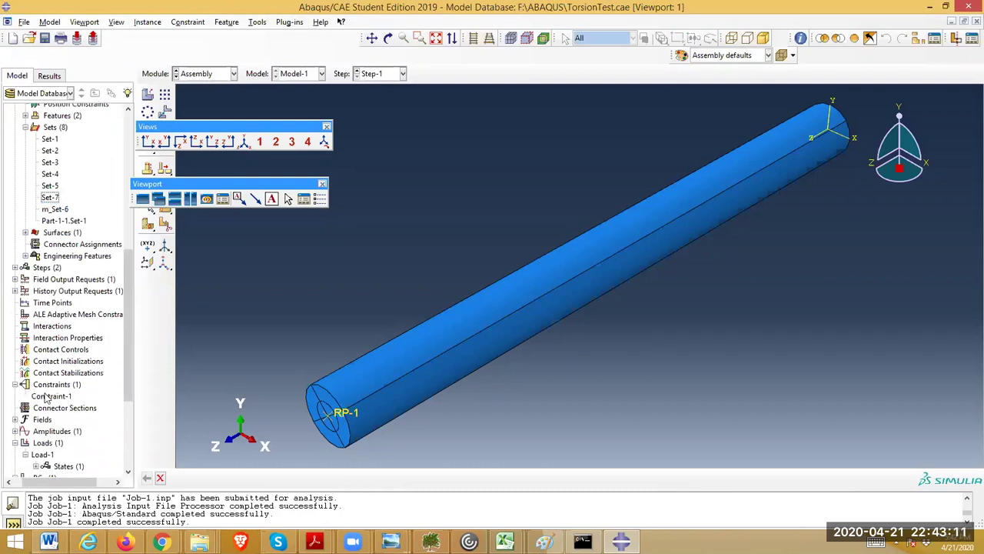
click(46, 397)
double_click(47, 397)
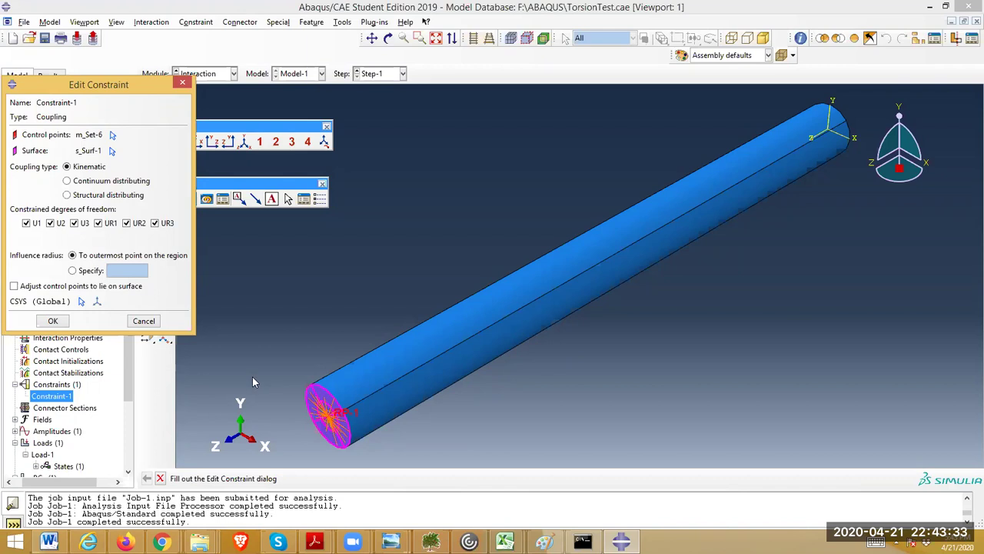
click(145, 321)
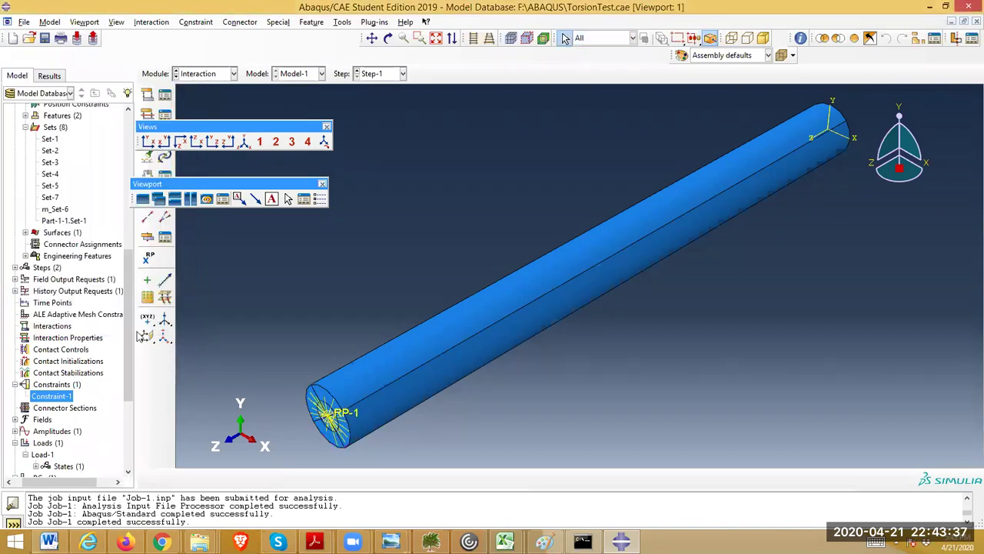
Open Load-1 for editing and highlight its CM3 moment value to review the applied torque.
drag(127, 339, 136, 410)
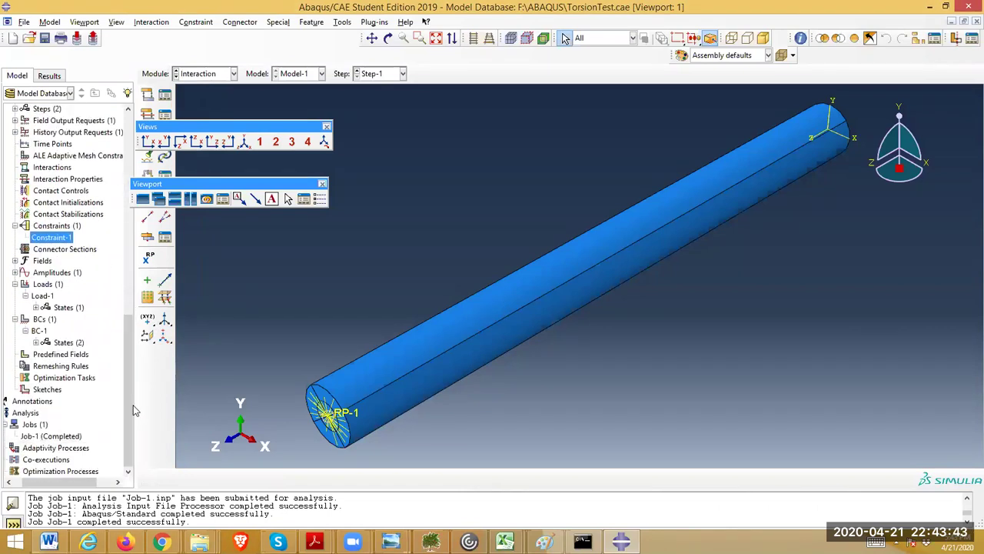
click(43, 296)
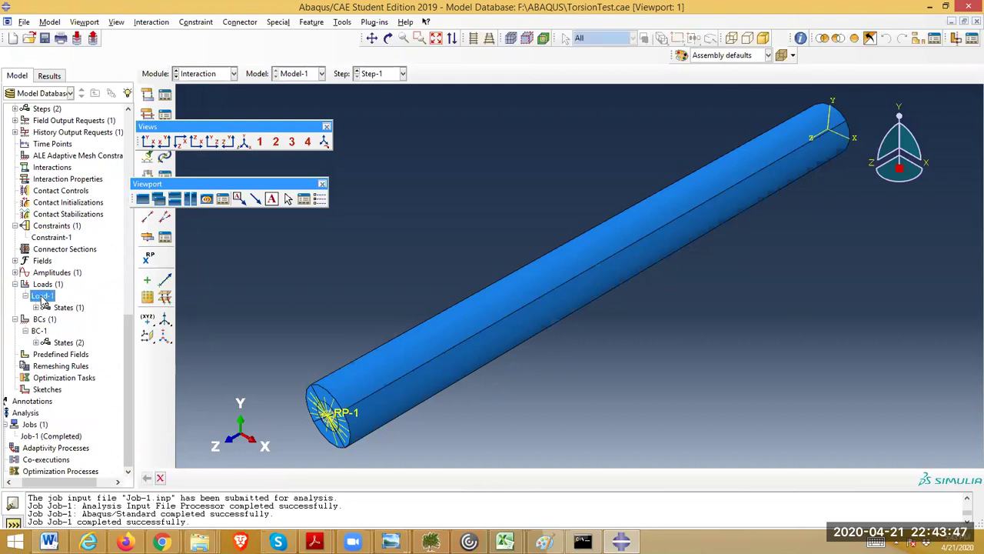
double_click(42, 297)
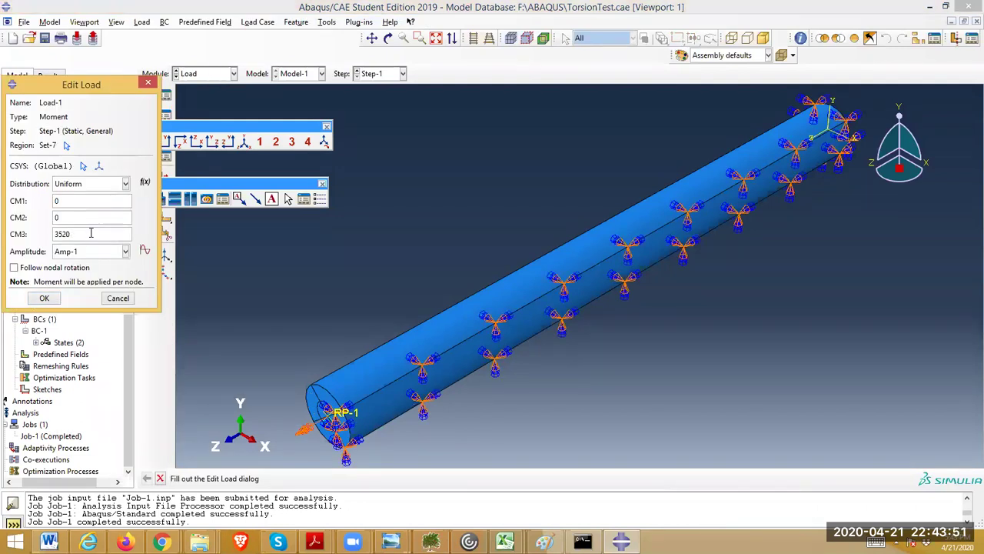
drag(69, 233, 56, 236)
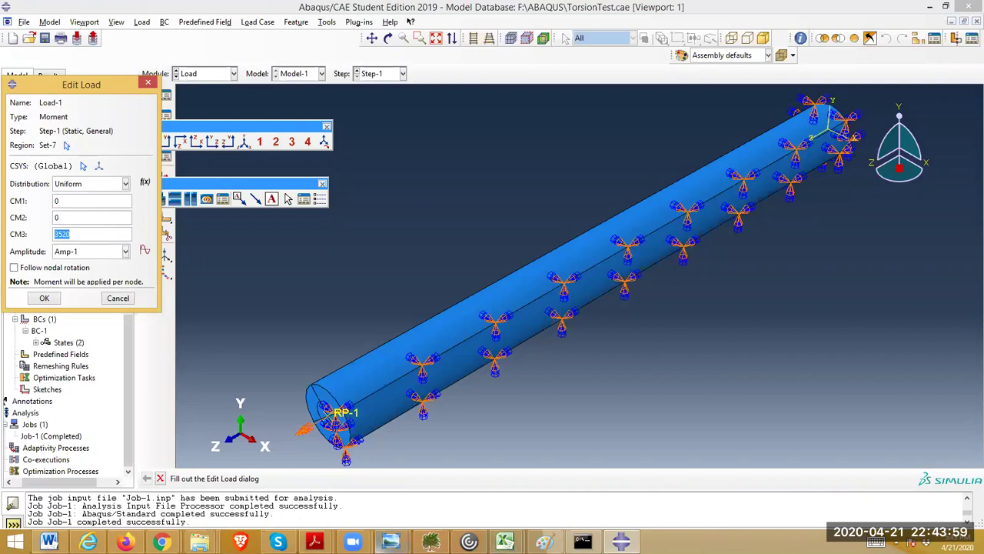
Open Raw Data.xlsx from the Experiment 7 Torsion folder, check the last torque entry in cell A11, and minimize the workbook.
mouse_move(200, 542)
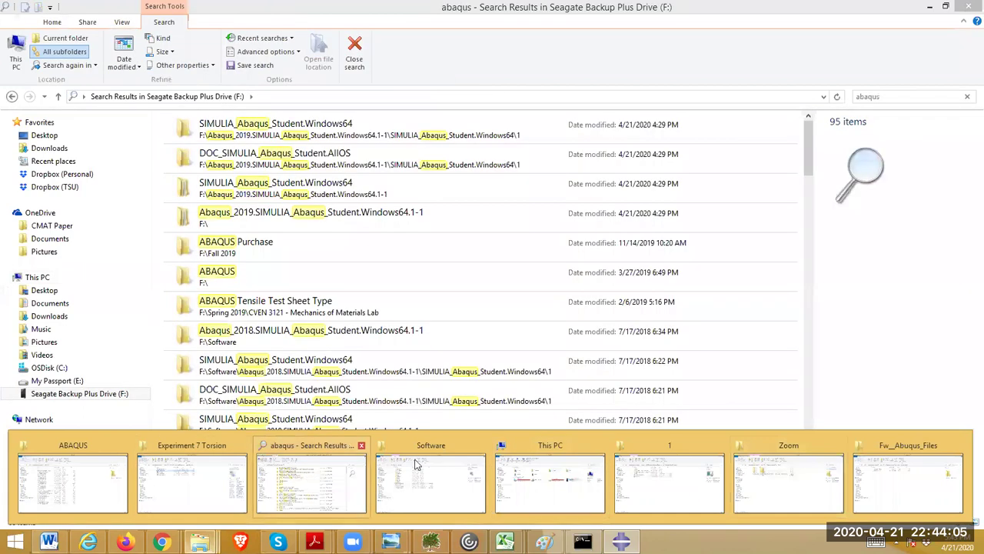
click(112, 492)
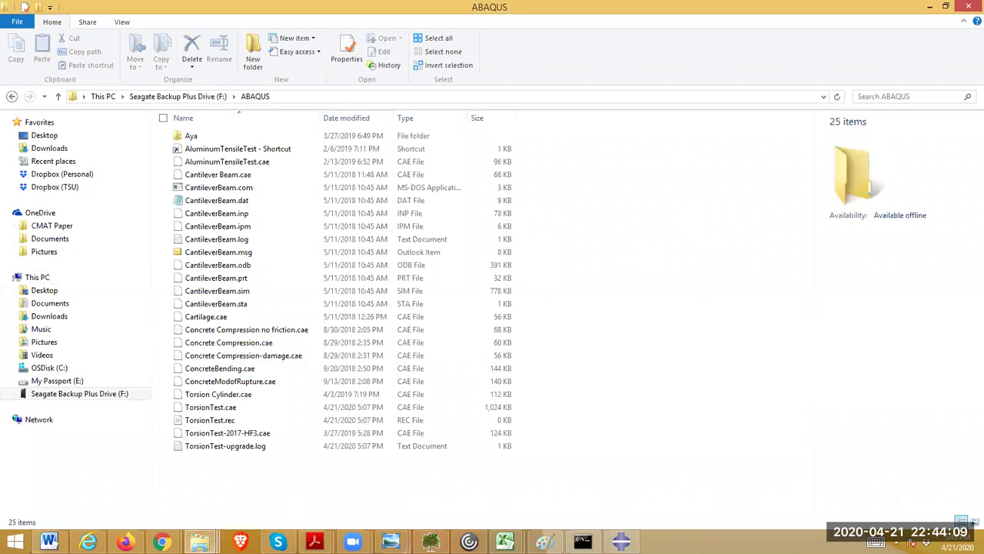
click(200, 542)
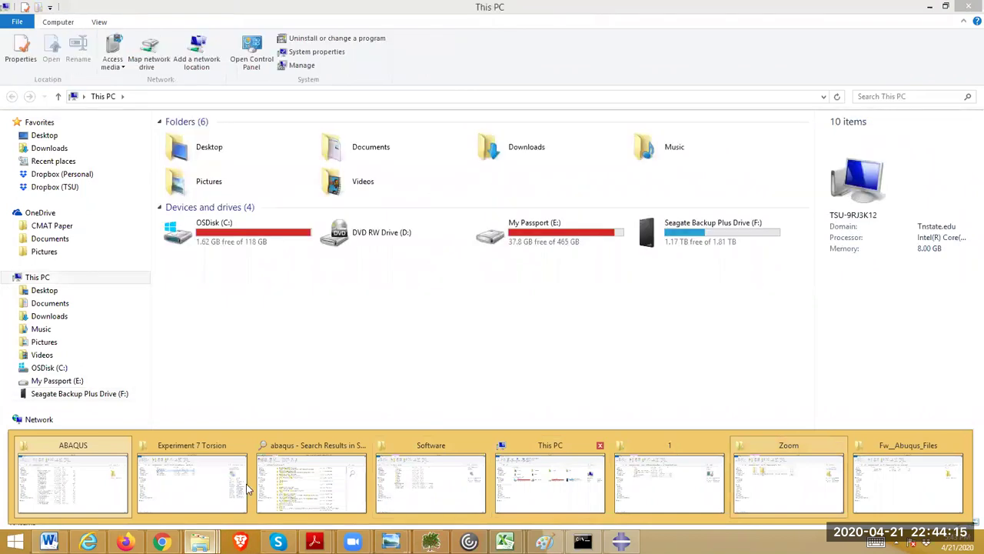
click(225, 503)
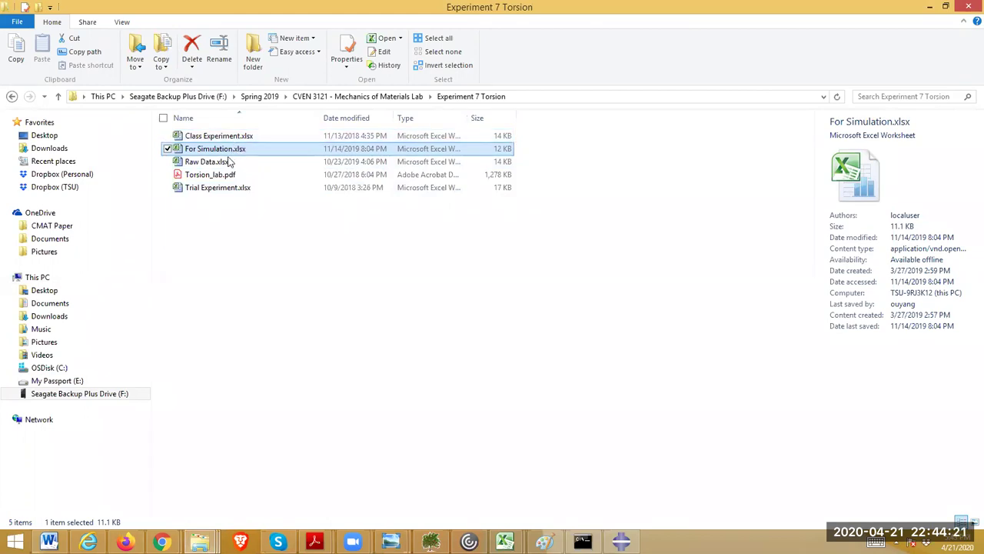
double_click(226, 159)
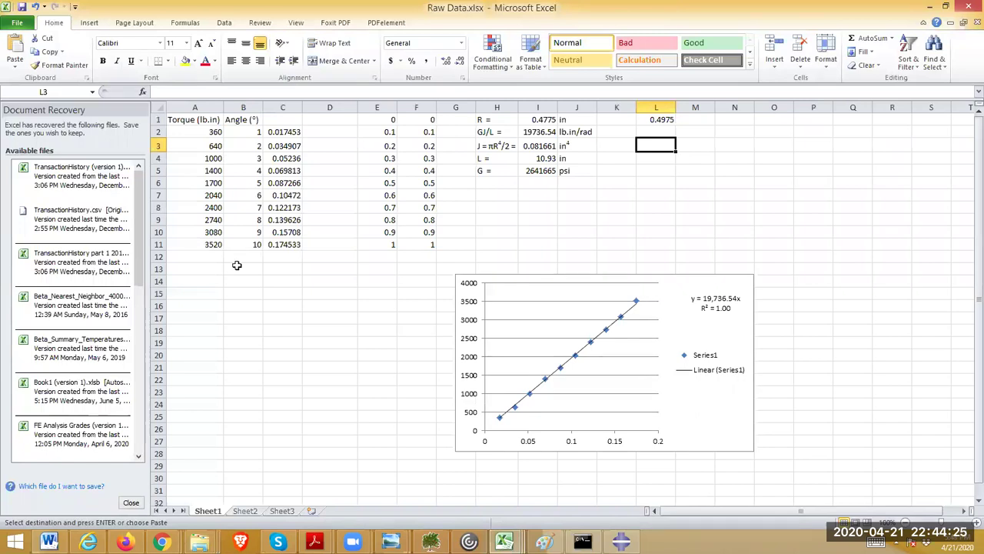
click(198, 244)
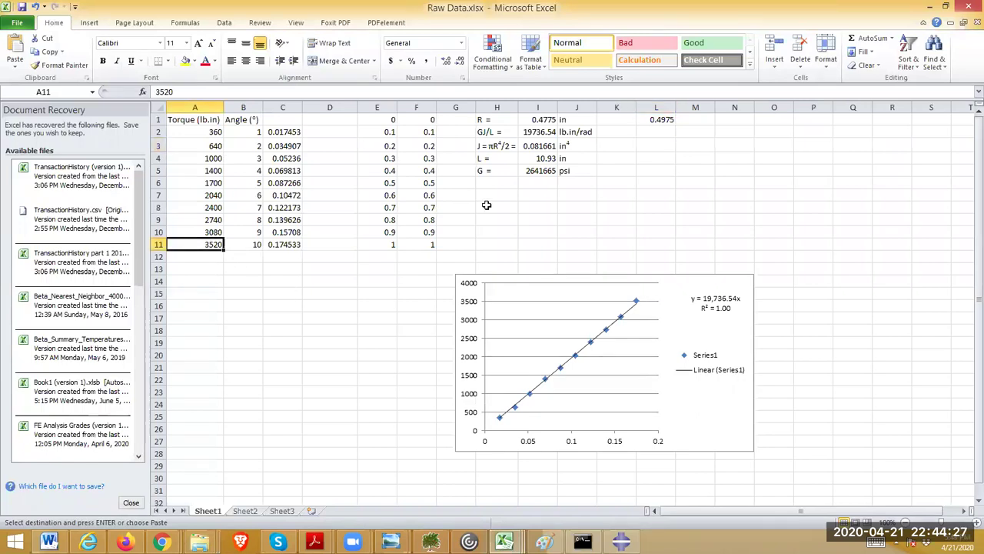
click(930, 7)
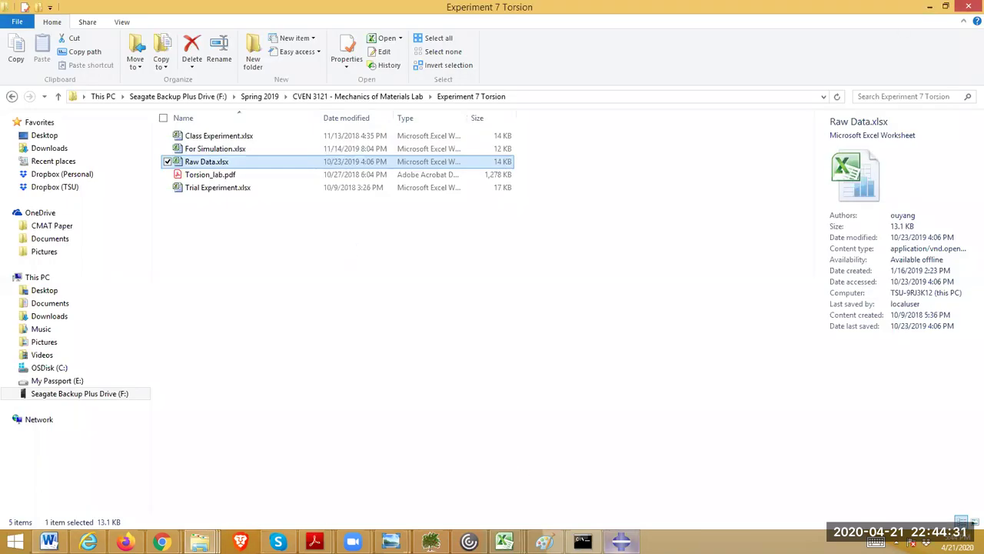
Switch back to Abaqus/CAE and accept the Load-1 edit with CM3 kept at 3520.
key(alt+Tab)
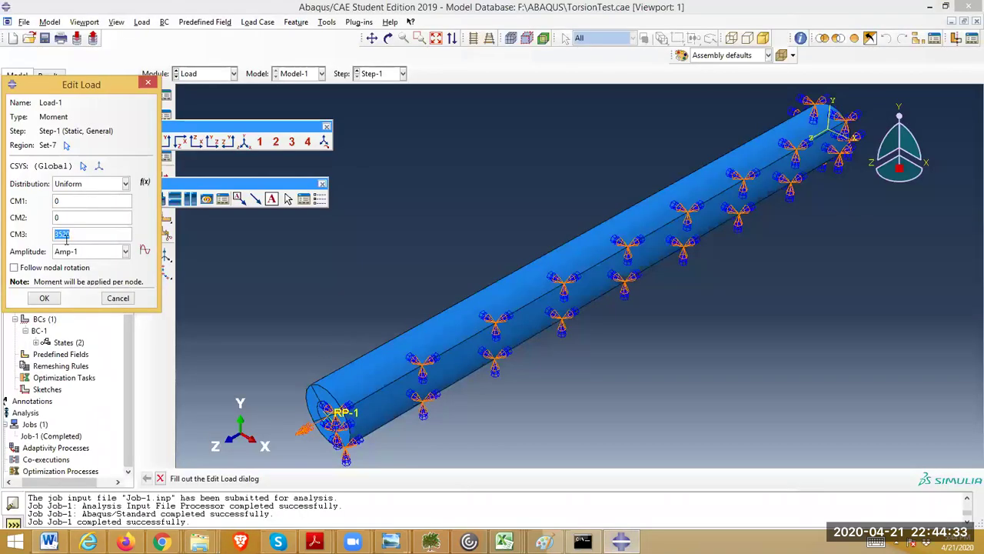
click(89, 233)
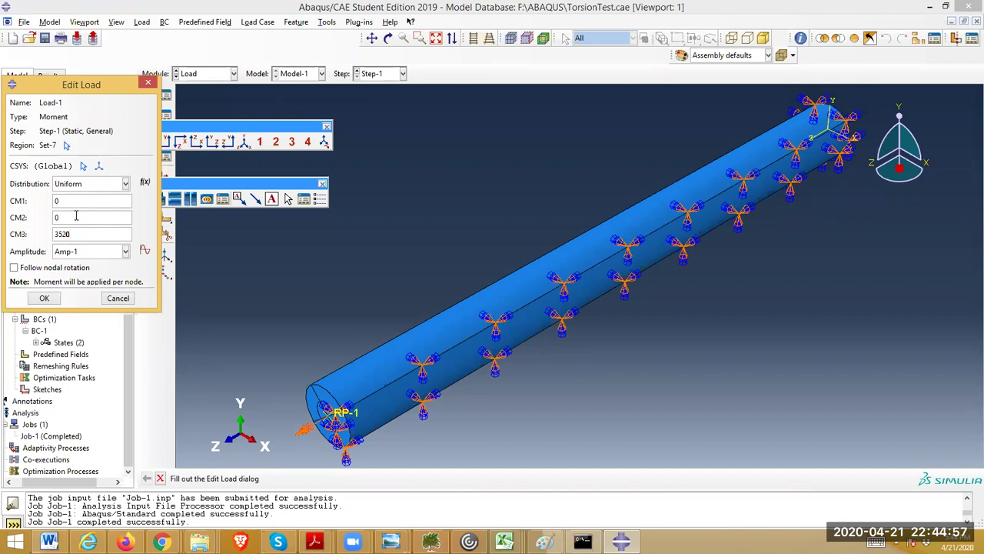
click(44, 300)
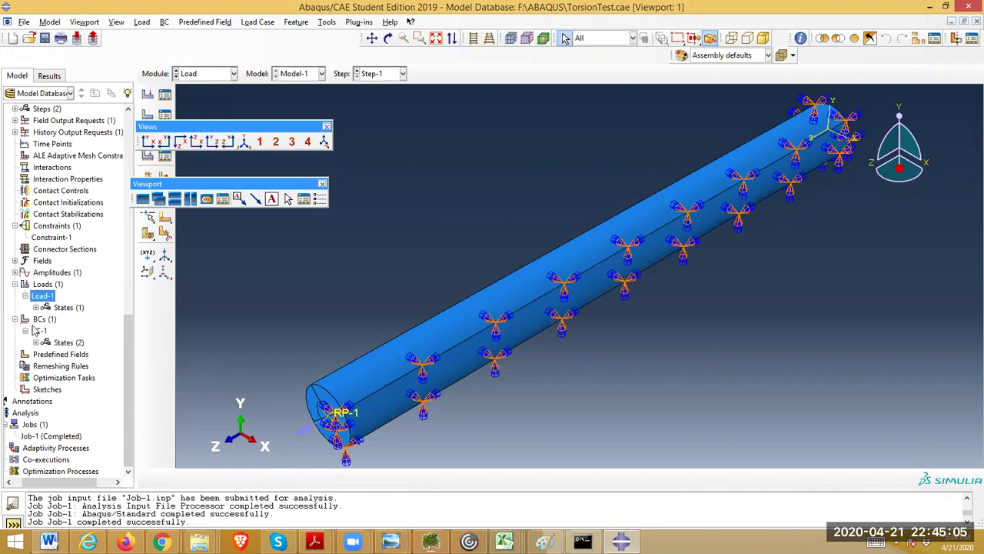
Open BC-1 for editing and review its encastre type, initial step and region Set-5, closing it without changes.
double_click(38, 331)
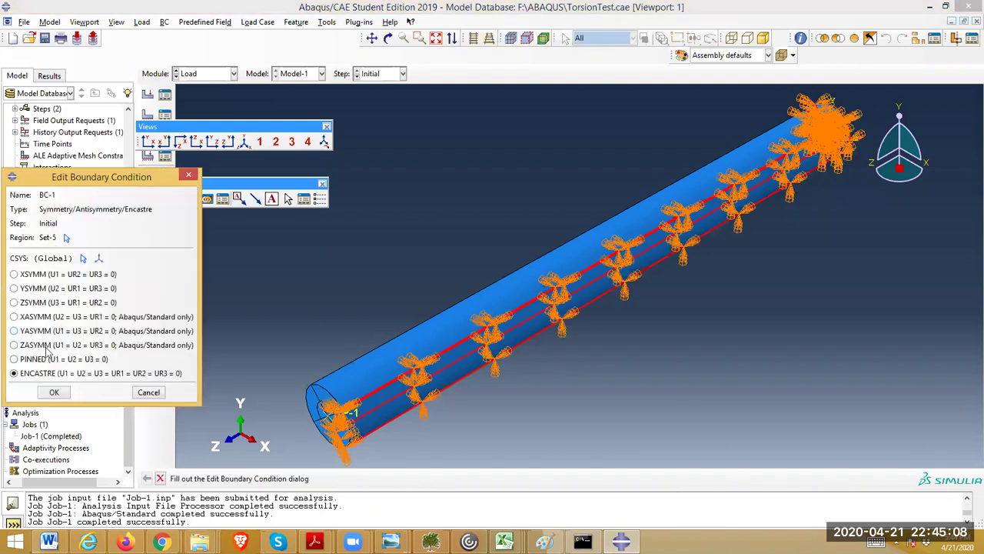
click(152, 395)
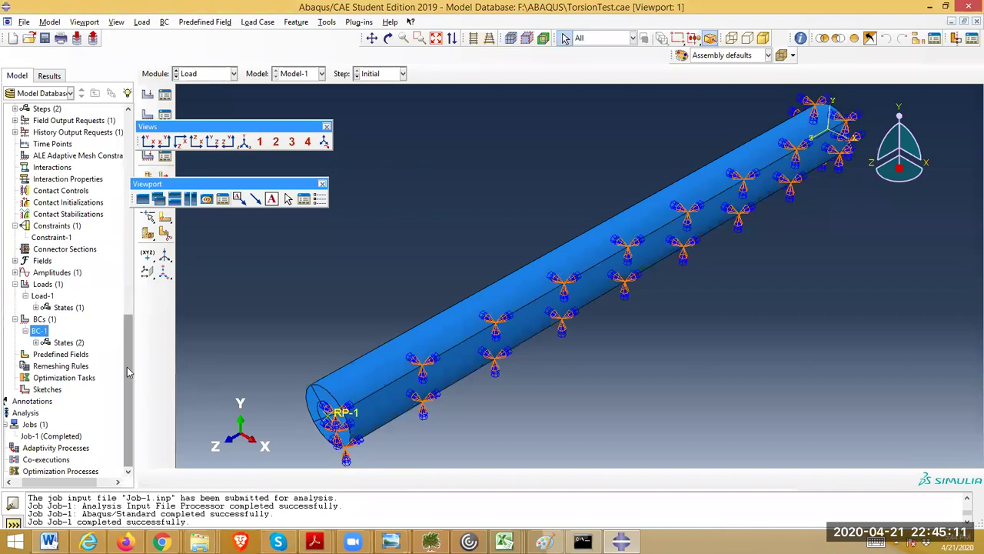
double_click(40, 319)
click(40, 331)
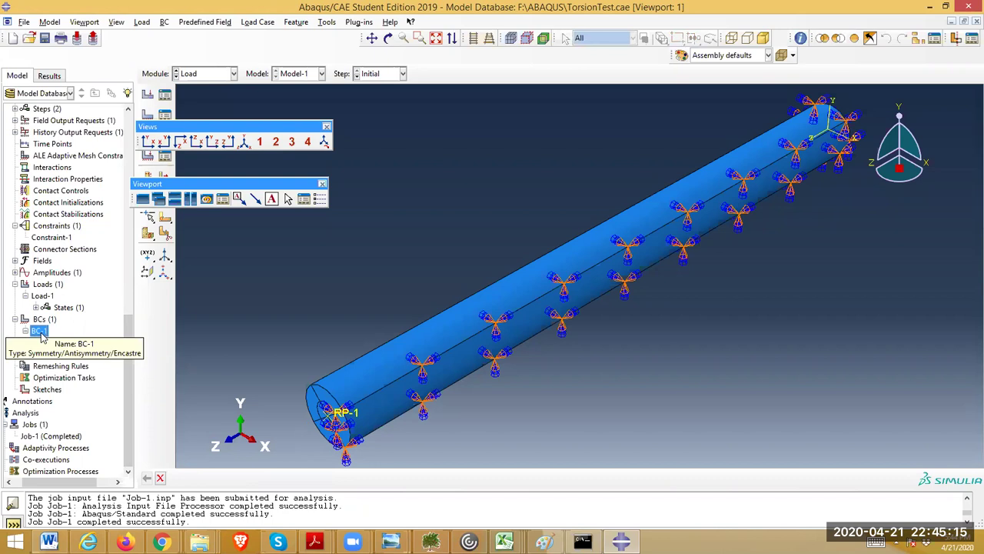
double_click(40, 331)
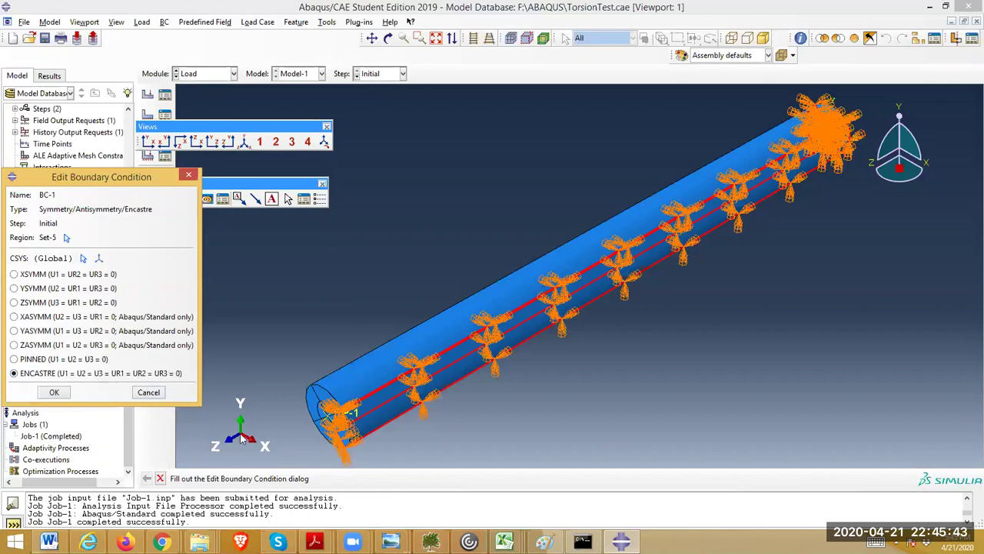
click(148, 393)
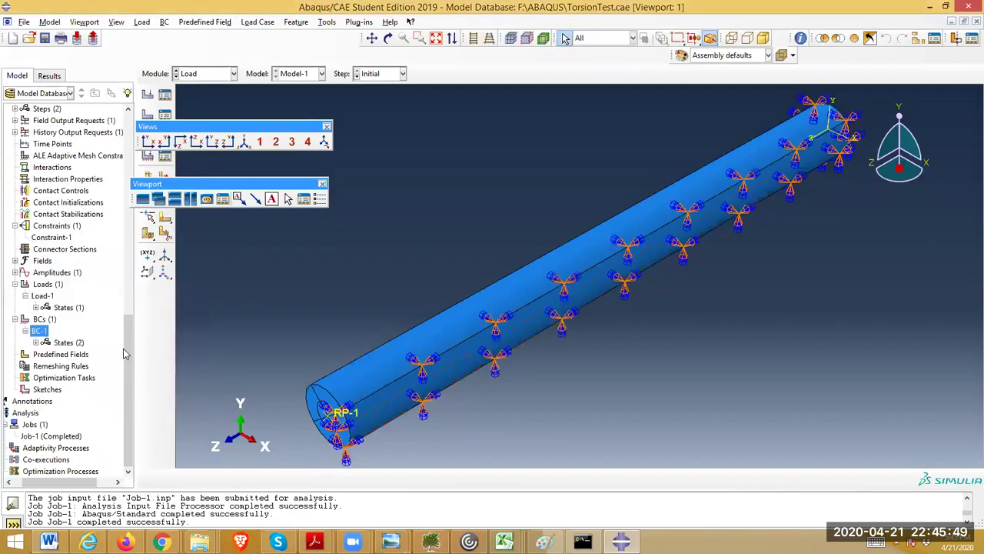
drag(129, 347, 151, 137)
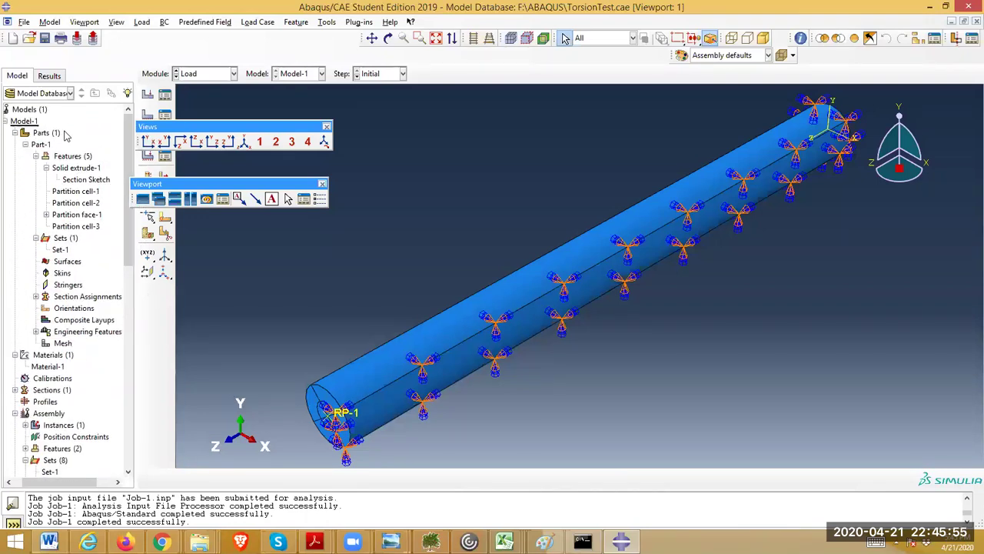
click(44, 134)
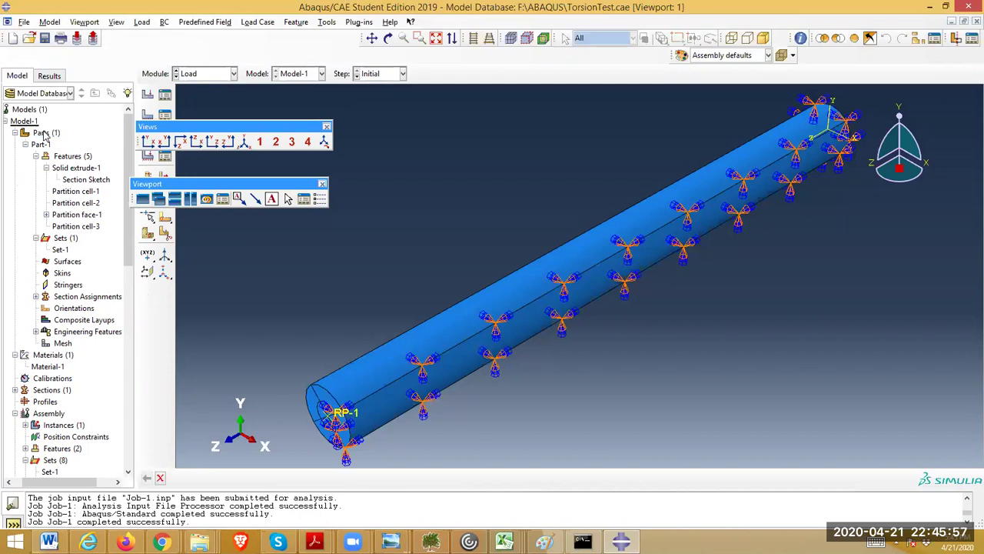
double_click(44, 133)
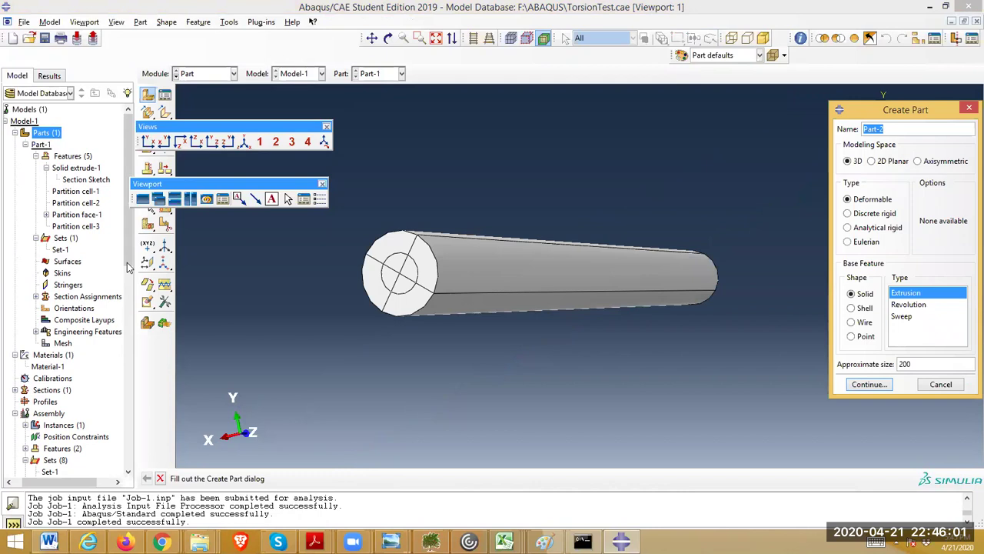
Start a new boundary condition and cancel it, then reopen BC-1 to examine its encastre condition, closing it without changes.
drag(131, 260, 126, 458)
double_click(40, 380)
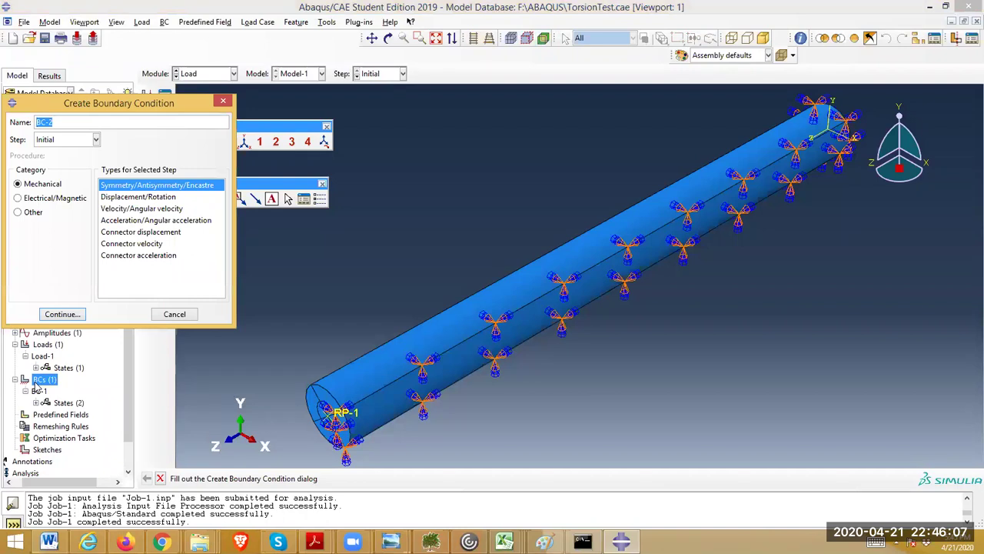
click(187, 316)
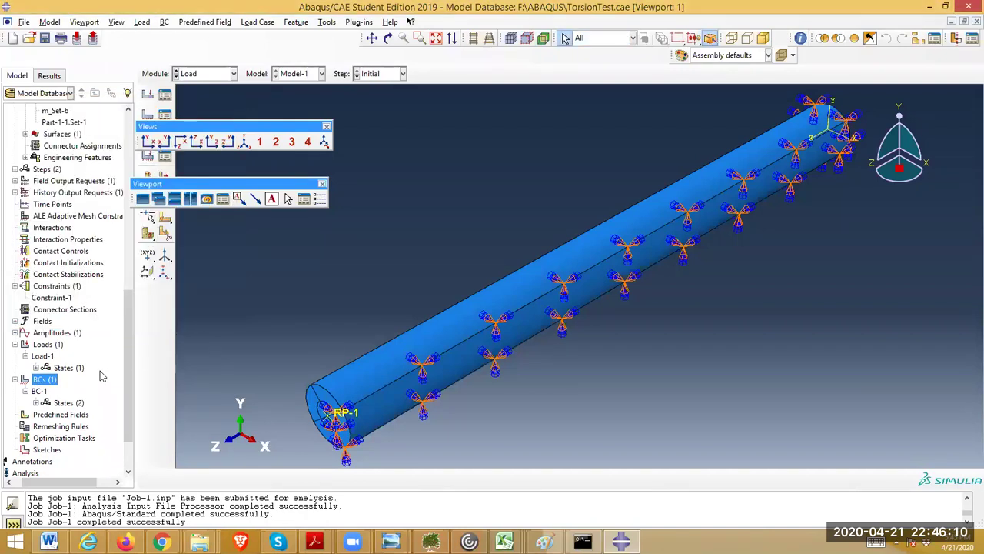
double_click(40, 391)
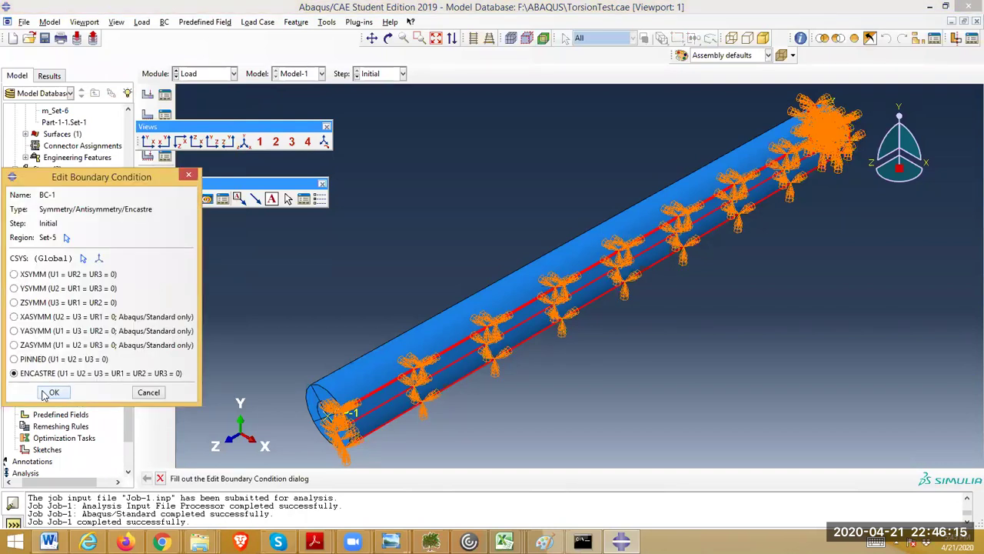
click(135, 393)
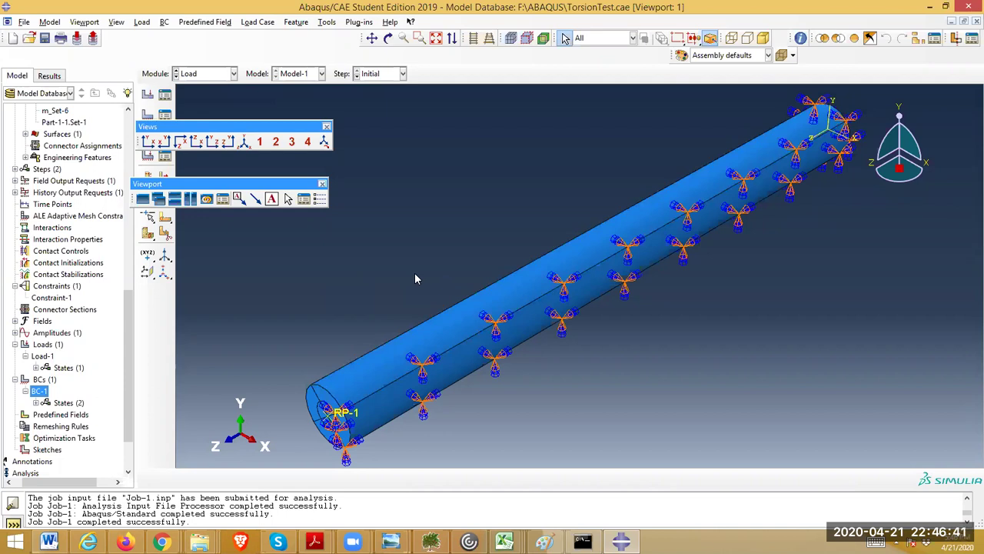
Examine the model tree from Parts down to Jobs, and the commands offered for the Jobs container and Job-1.
scroll(127, 317, down, 1)
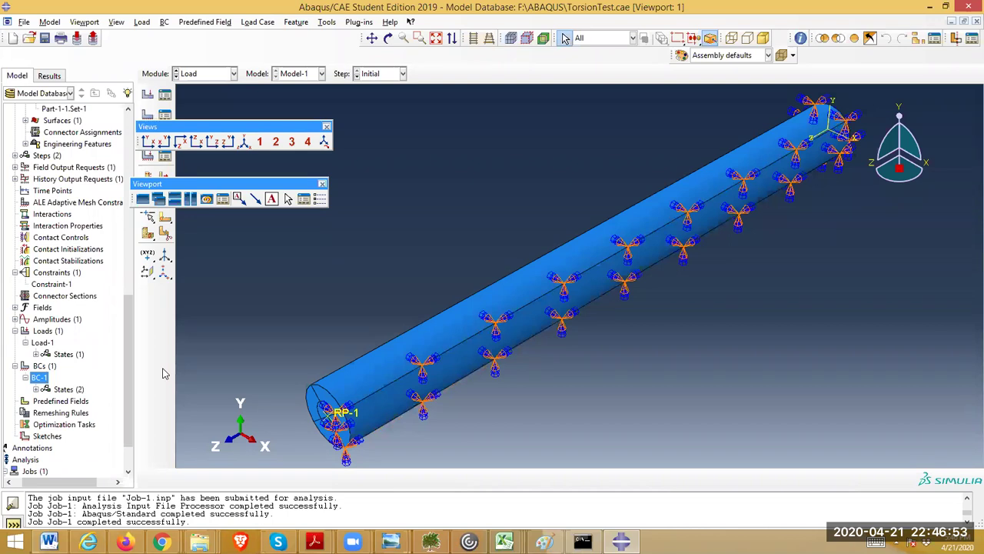
scroll(70, 431, down, 2)
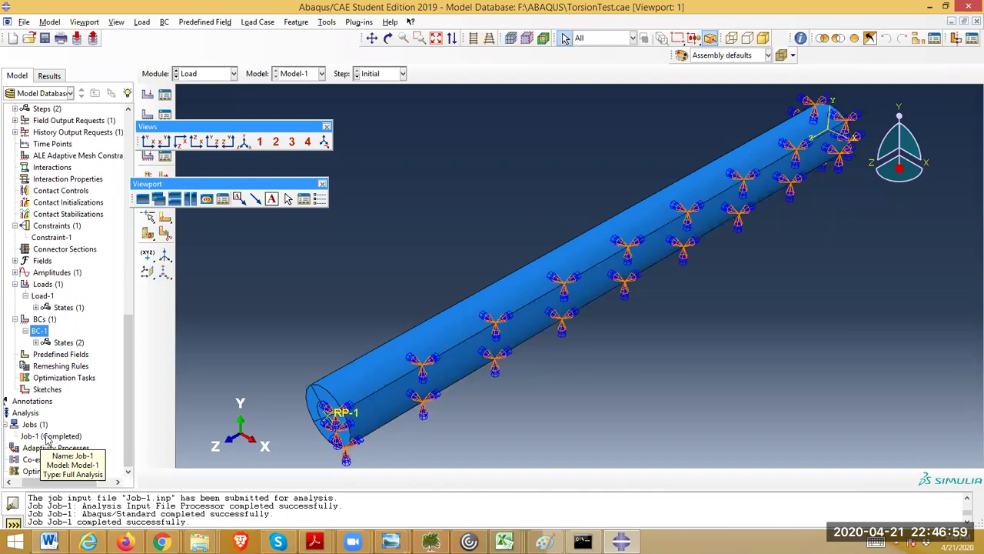
click(29, 425)
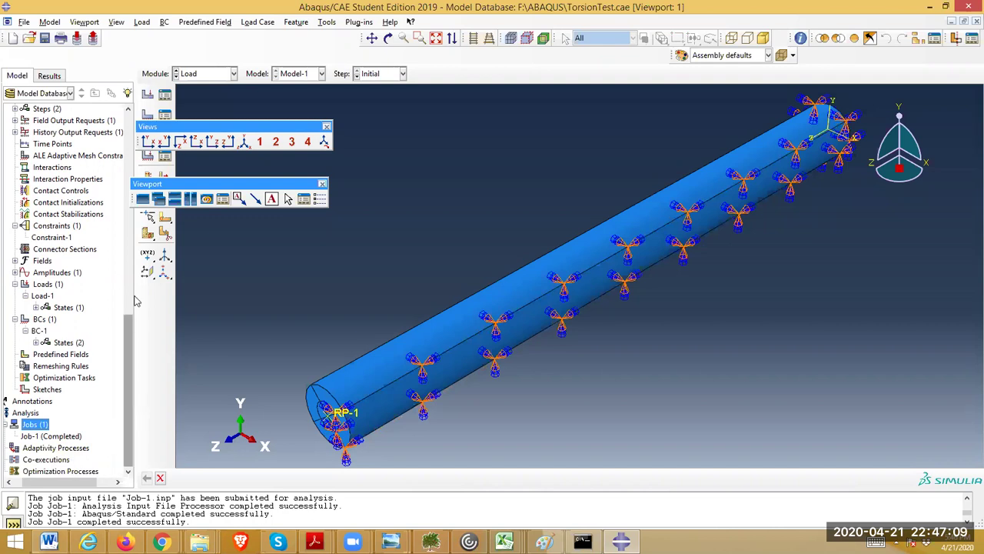
scroll(92, 246, up, 15)
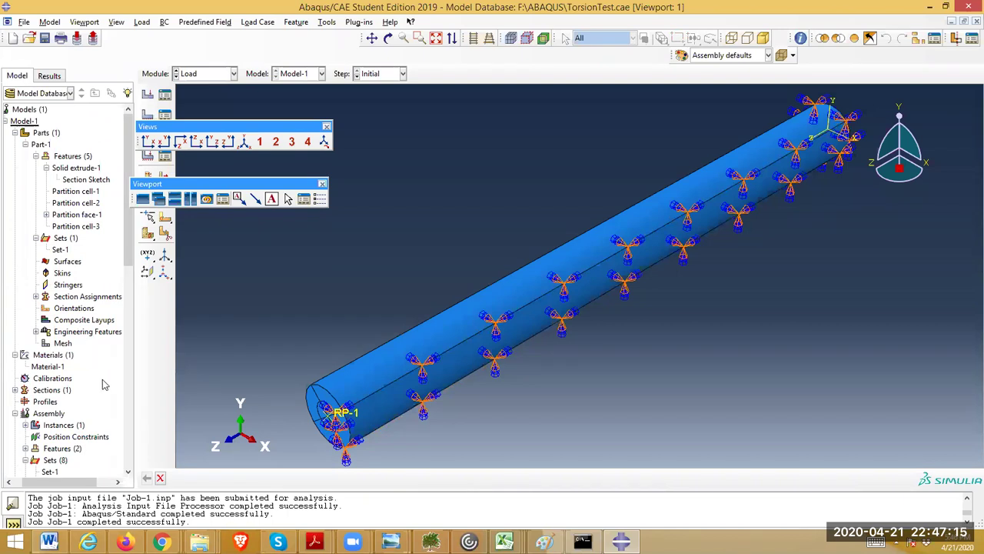
drag(128, 233, 131, 463)
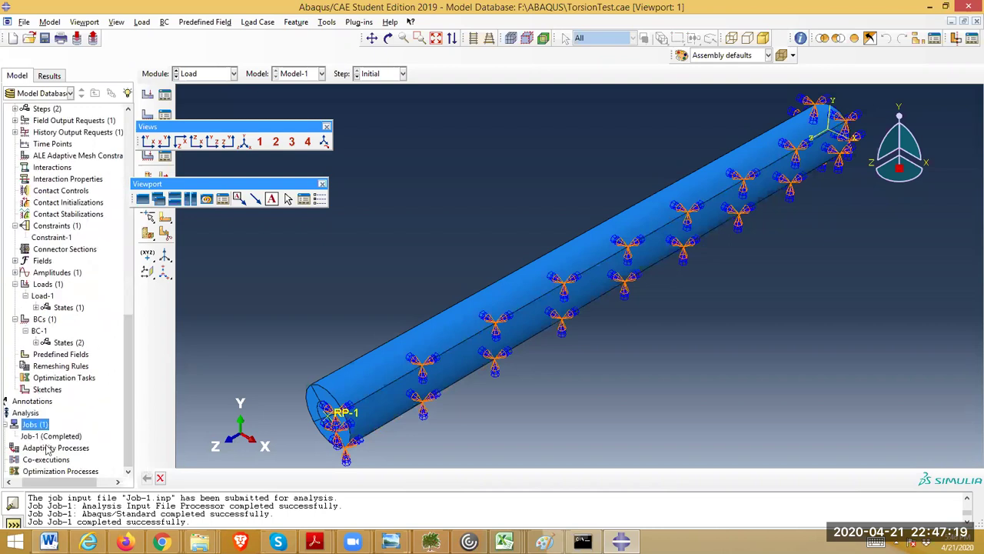
right_click(48, 439)
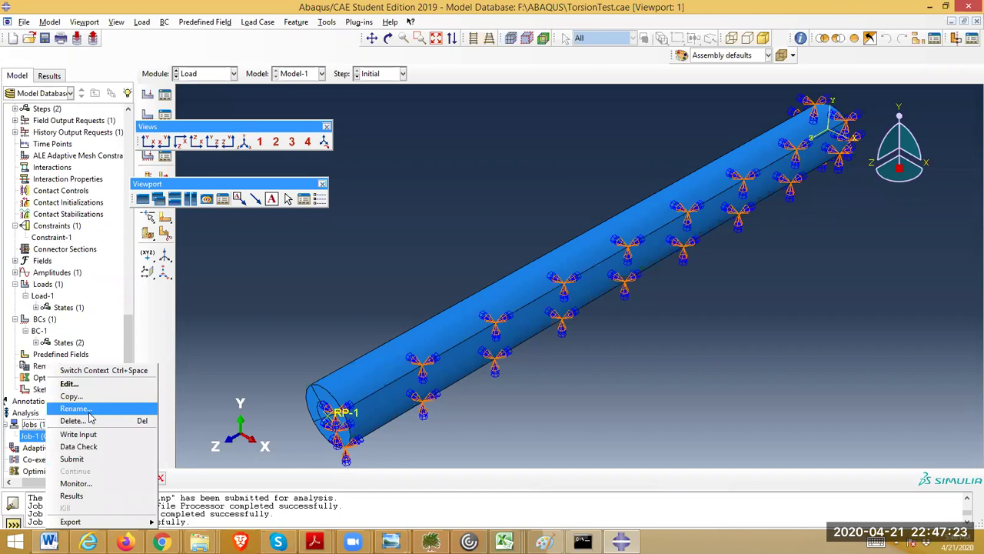
click(129, 336)
right_click(29, 425)
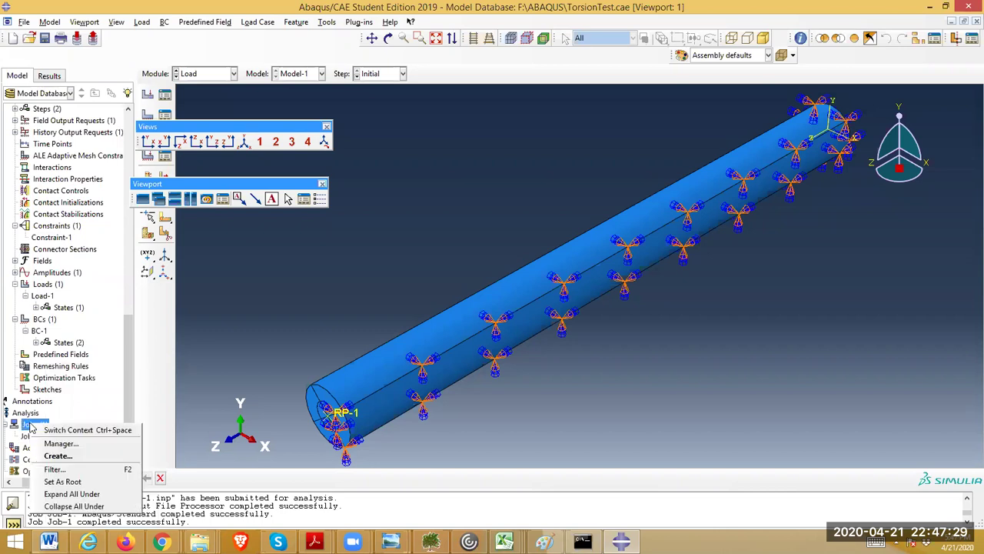
click(123, 380)
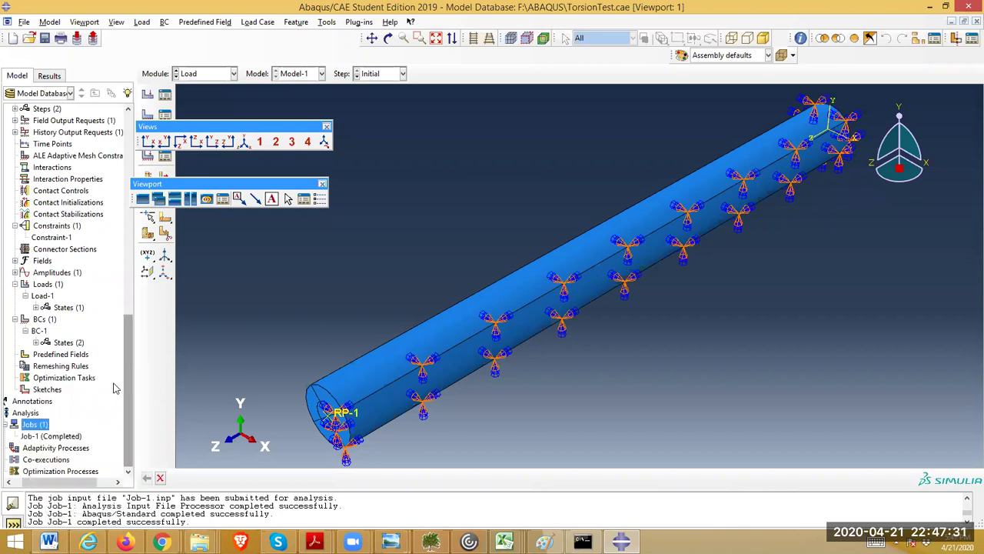
Submit Job-1 for analysis, overwriting its existing job files.
right_click(40, 436)
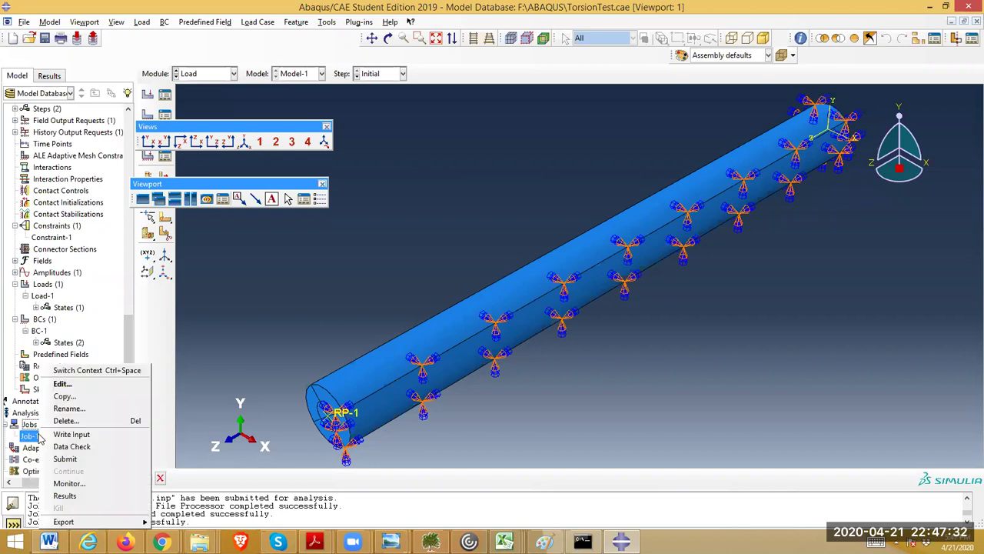
click(68, 462)
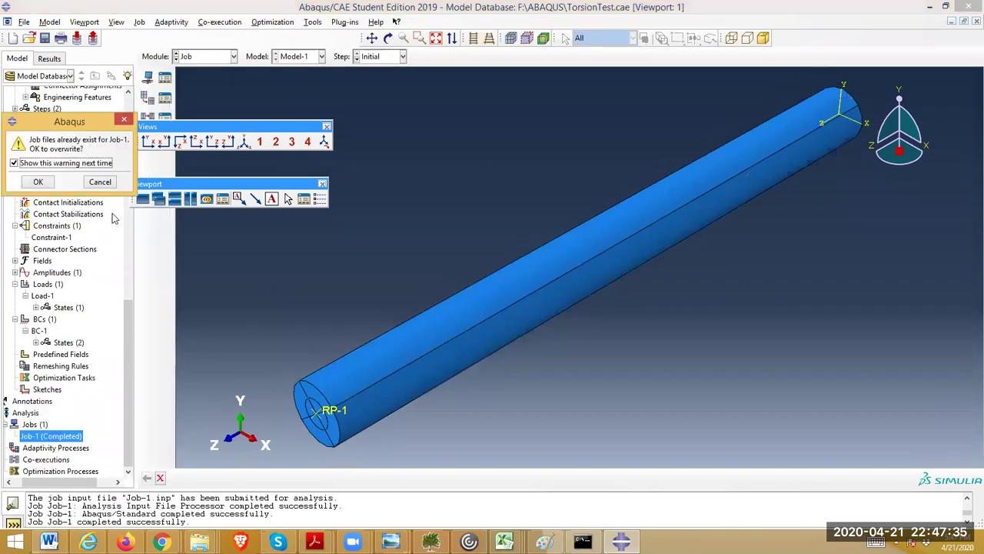
drag(54, 125, 270, 161)
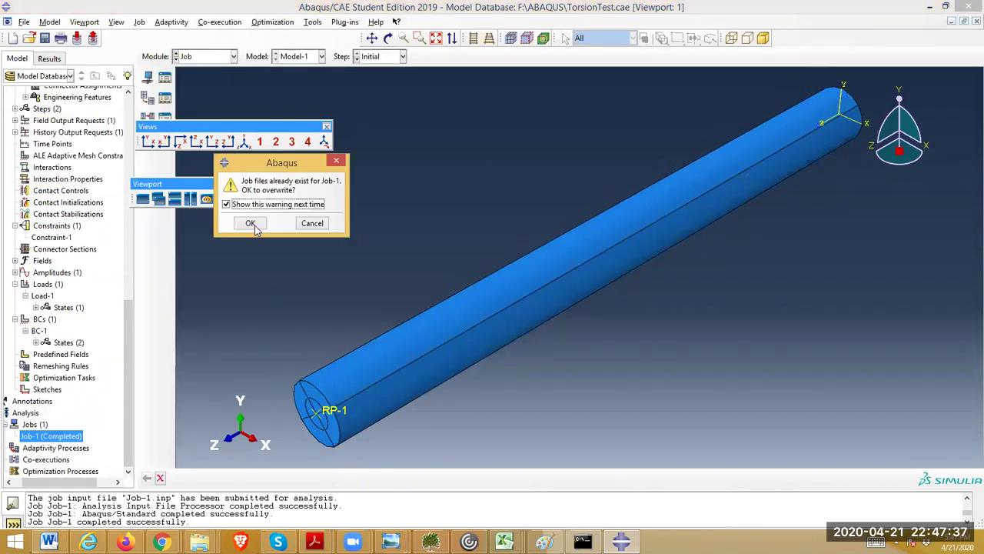
click(254, 222)
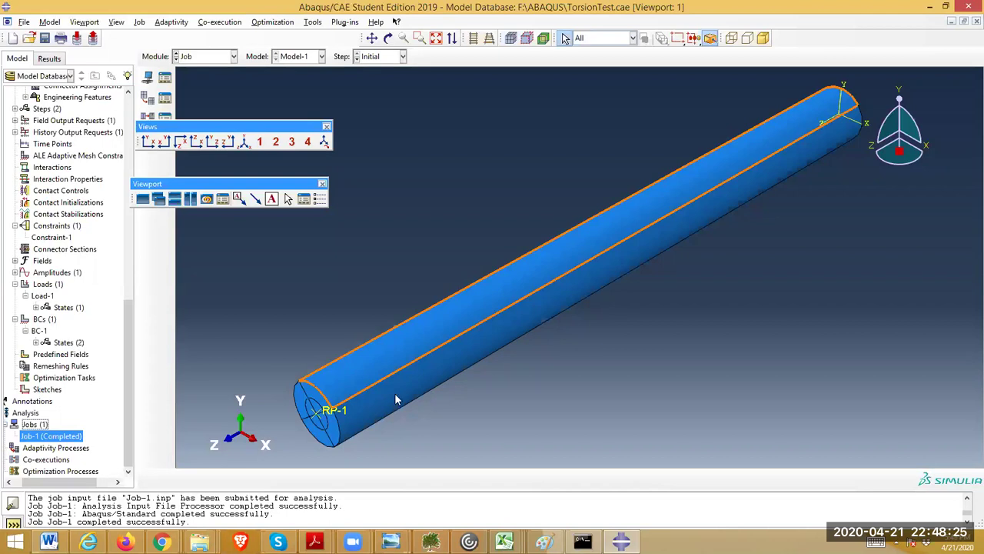
Switch to the Experiment 7 Torsion window in File Explorer and open the Spring 2020 folder on the Seagate Backup Plus Drive (F:).
mouse_move(189, 546)
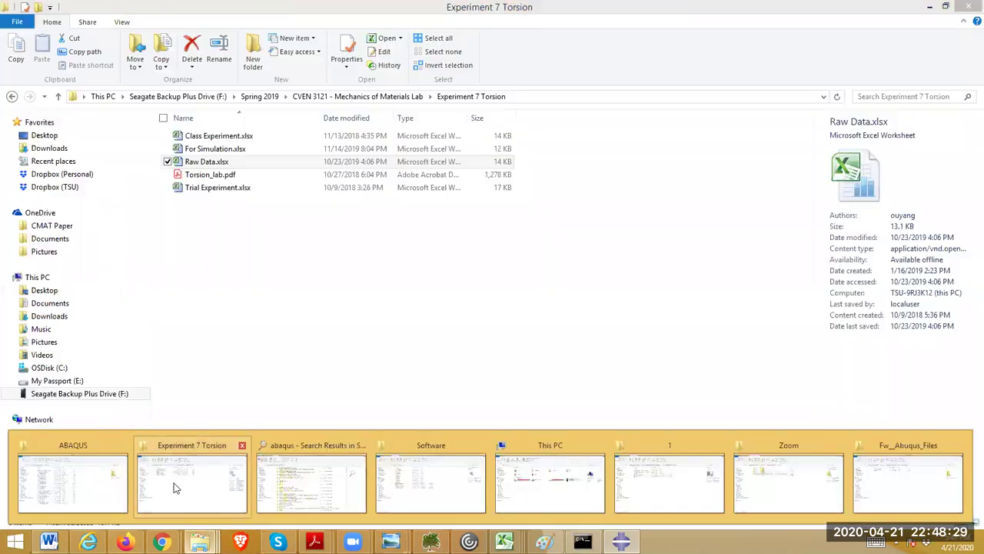
click(184, 514)
click(206, 96)
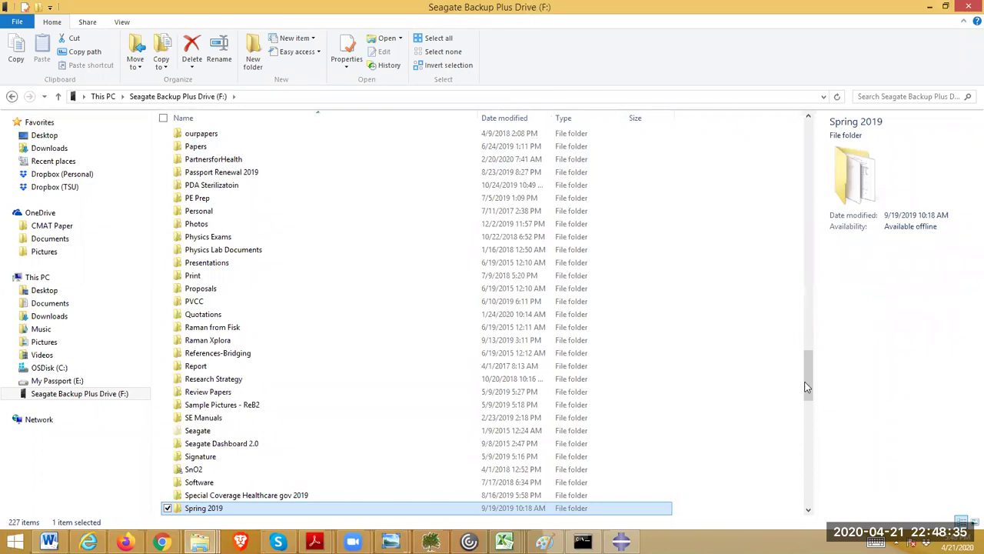
drag(806, 387, 817, 148)
click(236, 150)
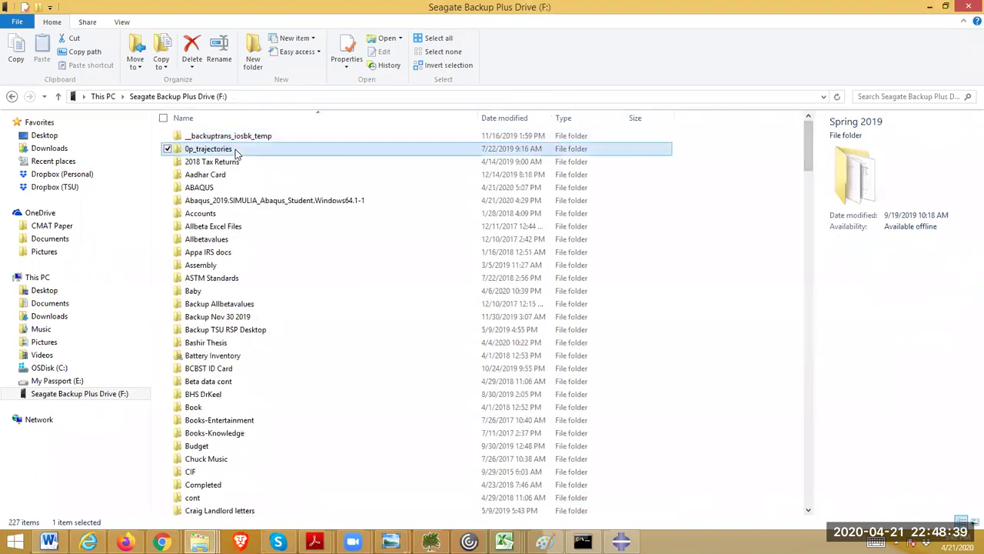
text(s)
key(Down)
key(Down)
key(Down)
key(Down)
key(Down)
key(Down)
key(Down)
key(Down)
key(Down)
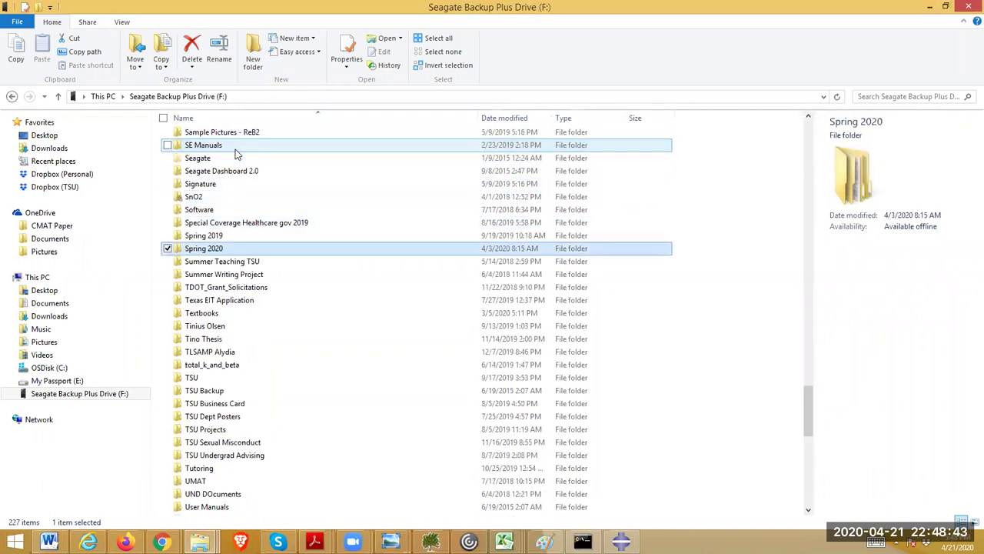
key(Return)
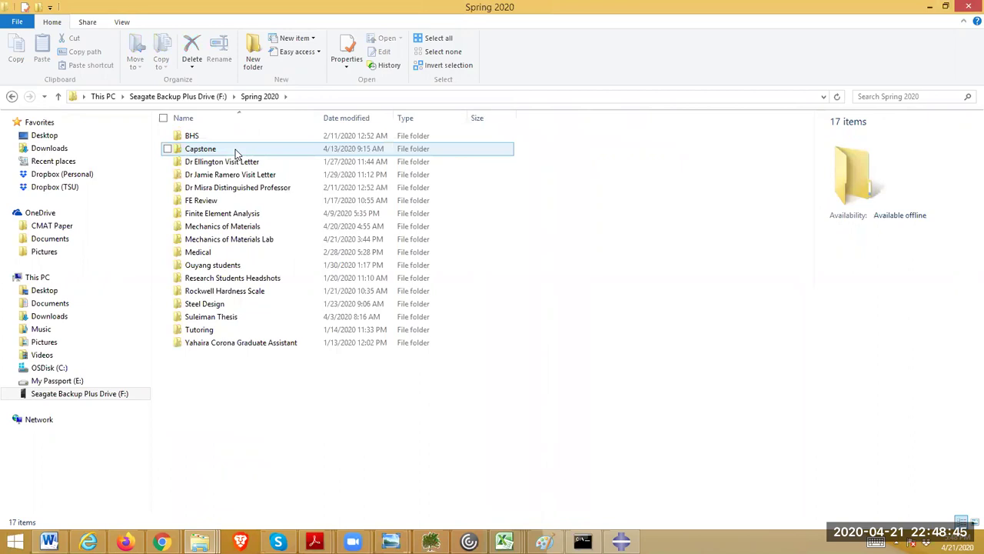
Look through Finite Element Analysis, its Zoom Lectures folder and the Lec 2 Beam subfolder, returning to Zoom Lectures.
double_click(230, 213)
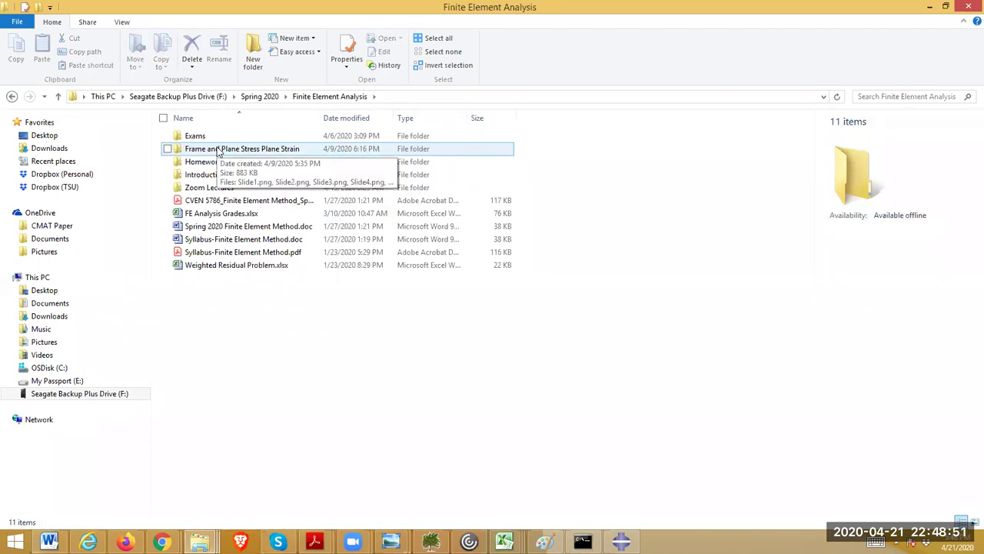
double_click(222, 189)
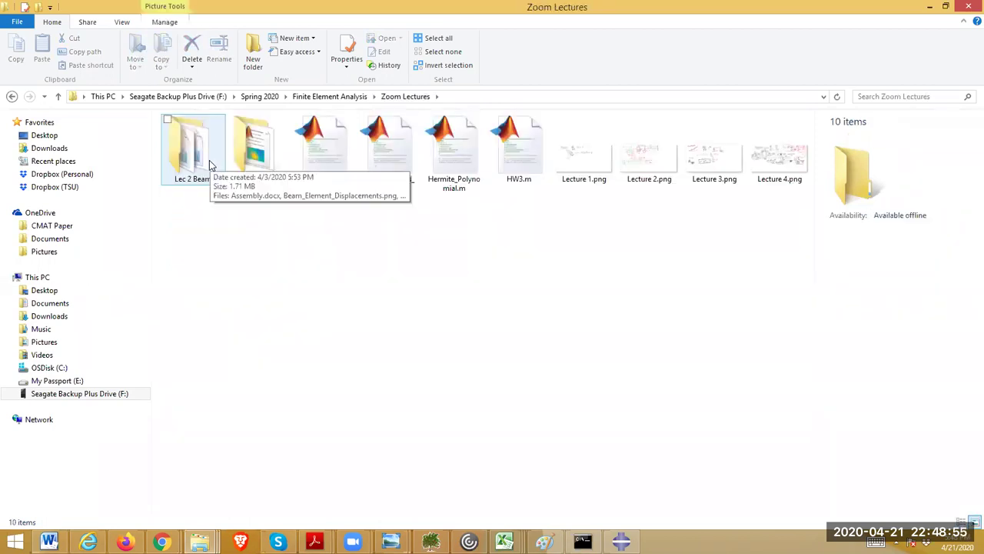
double_click(210, 164)
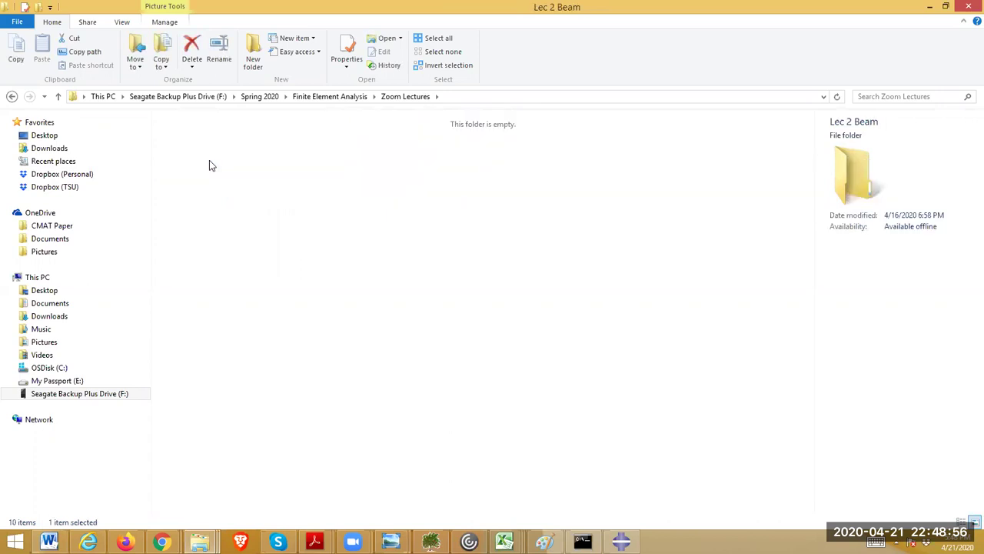
click(11, 96)
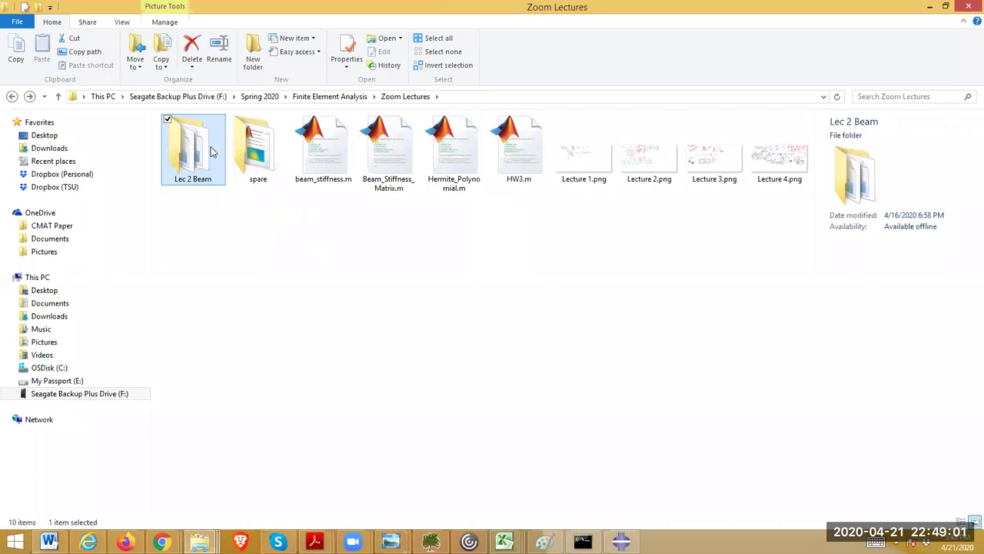
From Spring 2020, look through the Mechanics of Materials folder and its Zoom lecture images, returning to Mechanics of Materials.
click(259, 96)
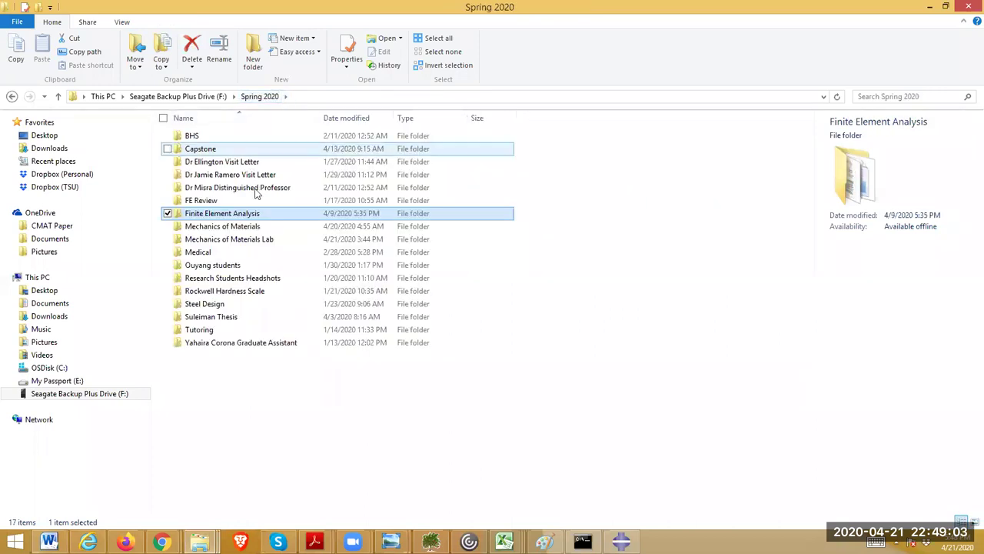
double_click(258, 228)
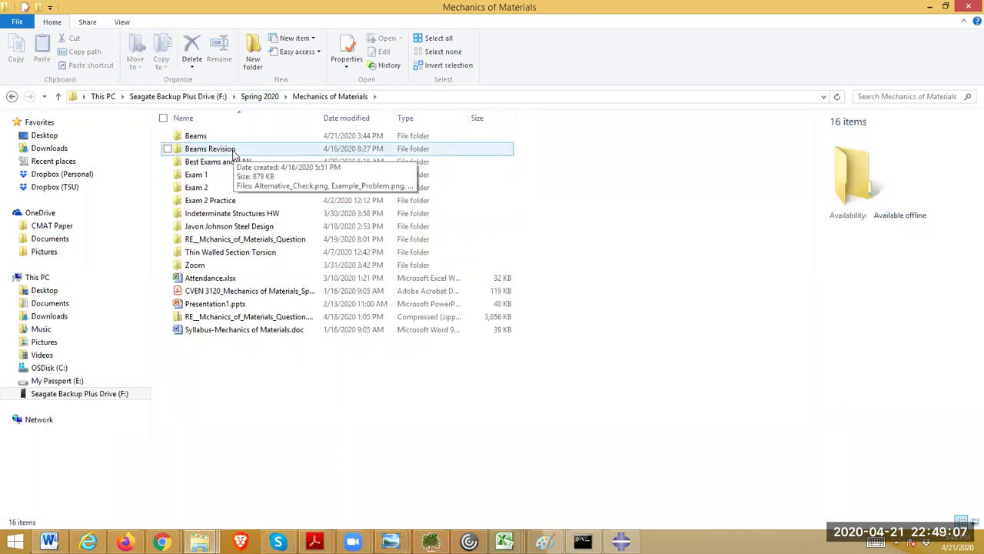
click(210, 266)
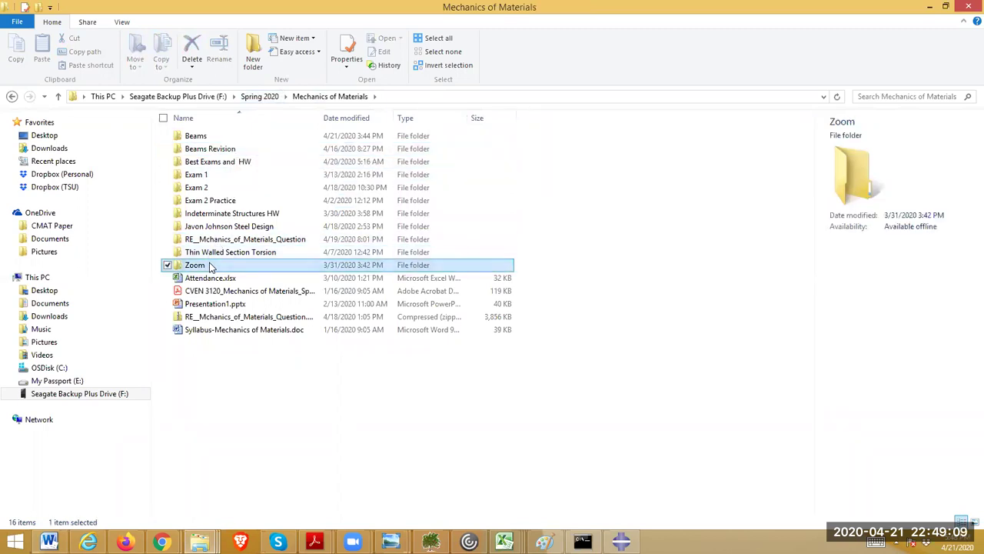
double_click(210, 265)
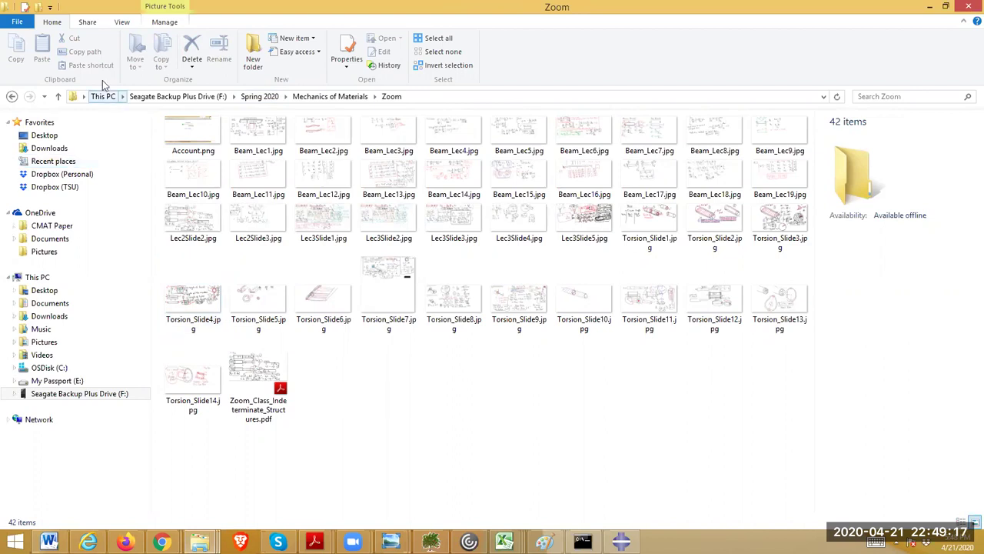
click(12, 96)
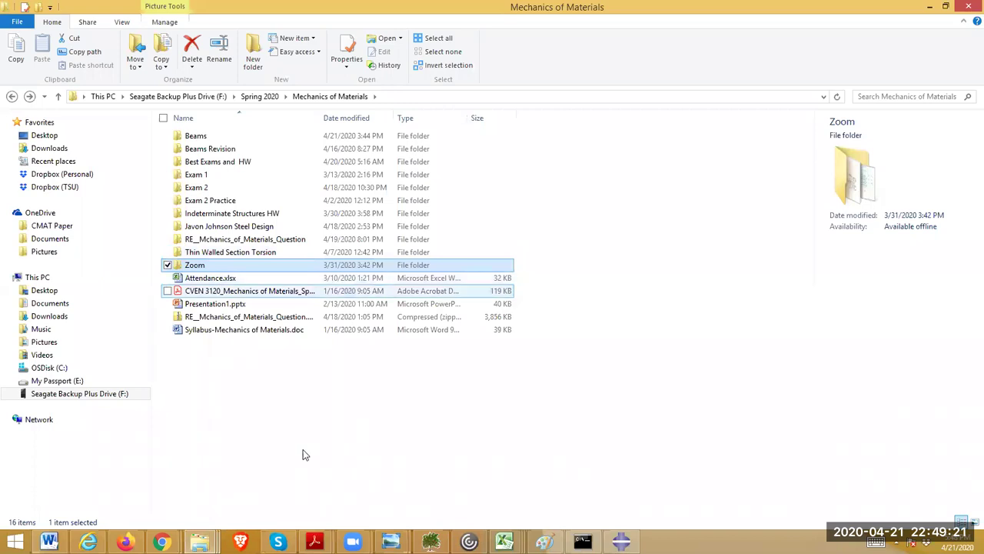
Switch to the Engineering Mechanics of solids PDF in Acrobat Reader and go to page 17 of the file.
click(303, 449)
click(316, 541)
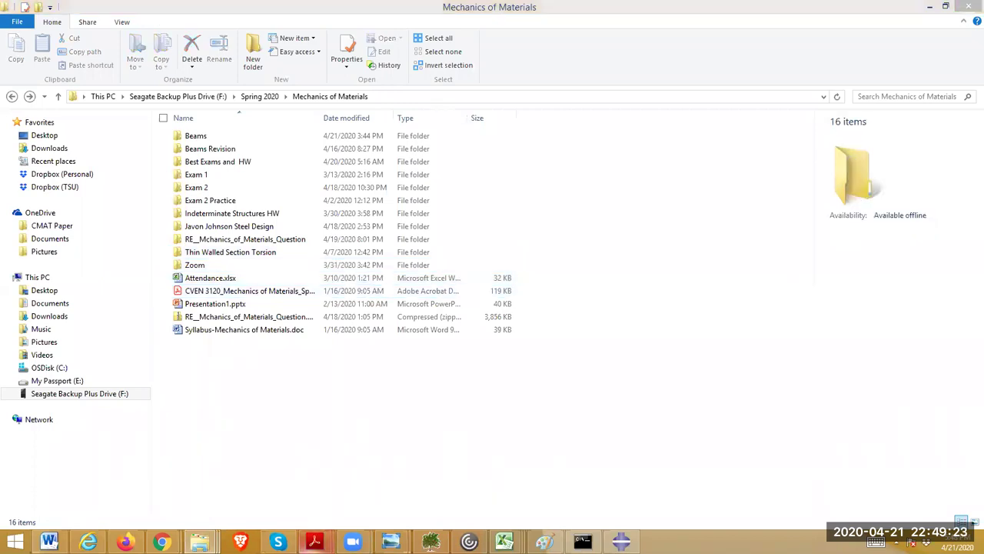
click(338, 500)
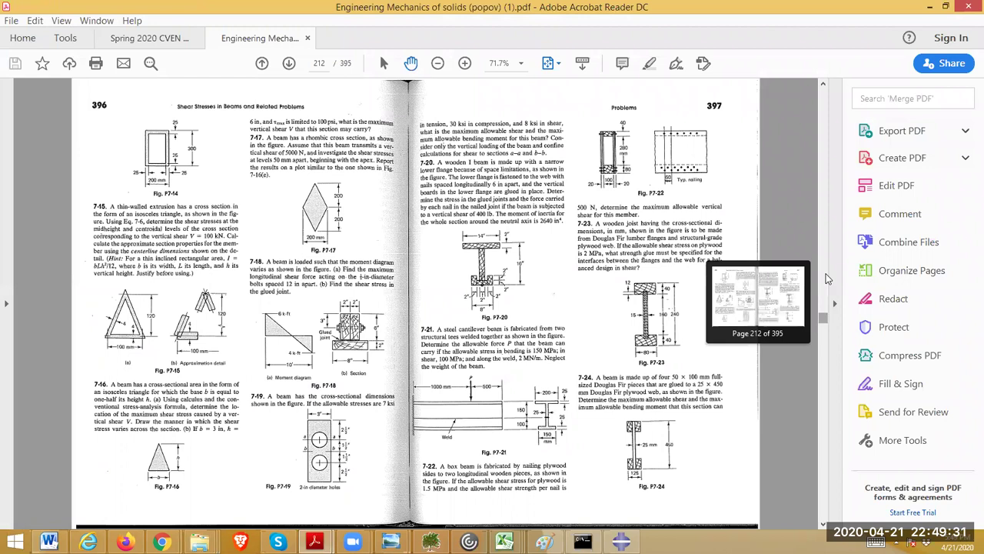
drag(829, 279, 827, 110)
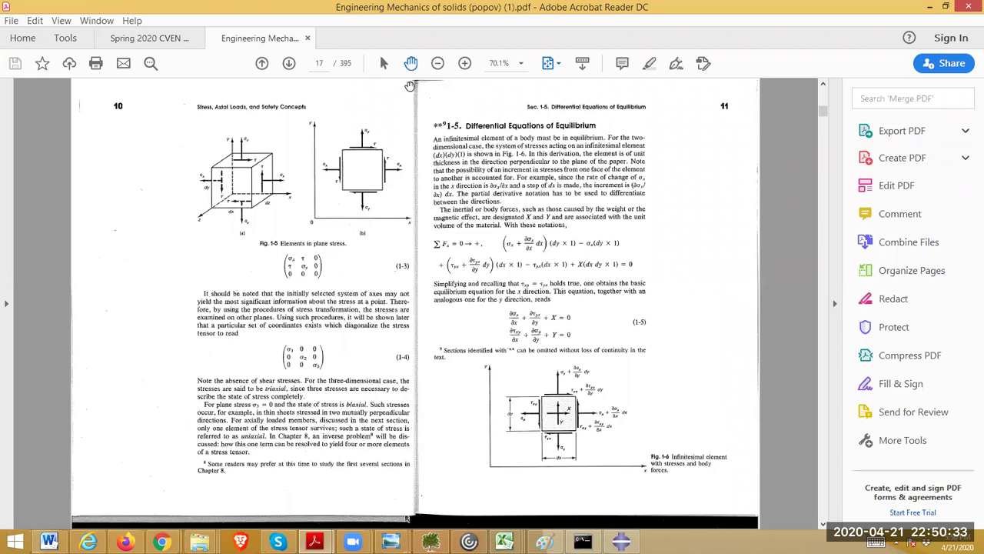
Enlarge the page to 150% and examine the plane stress elements and the section 1-5 differential equations of equilibrium.
click(465, 66)
click(464, 66)
click(465, 65)
click(464, 65)
drag(588, 439, 319, 353)
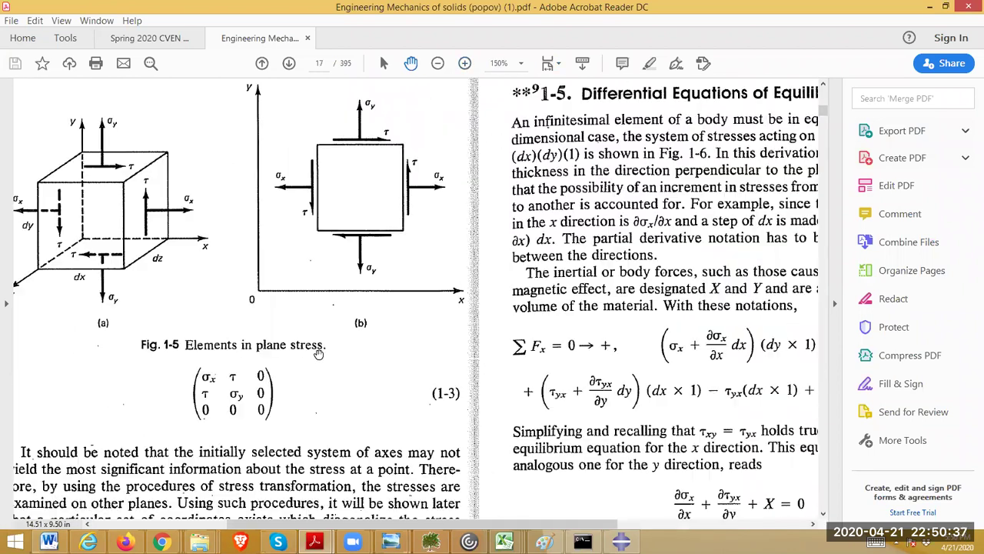
drag(331, 220, 110, 202)
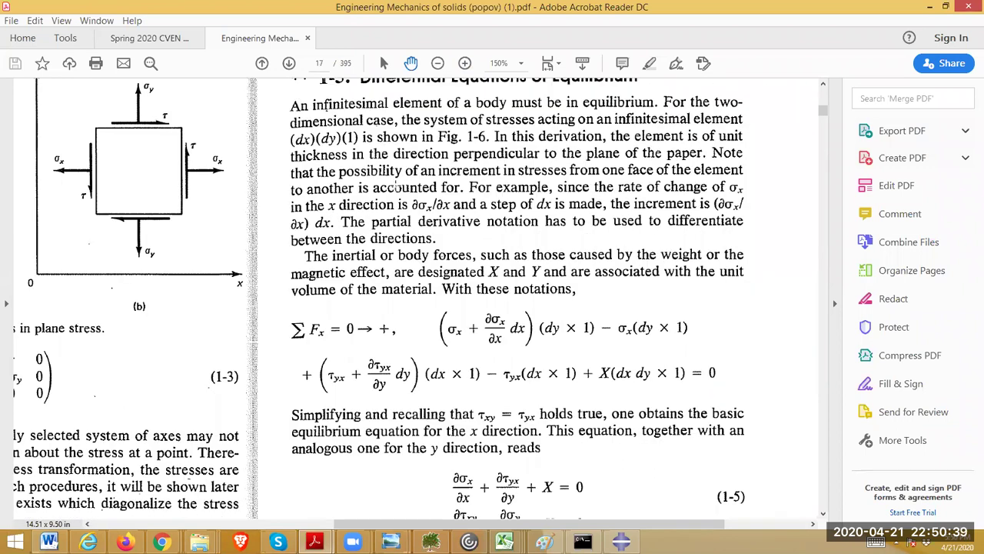
scroll(396, 187, down, 5)
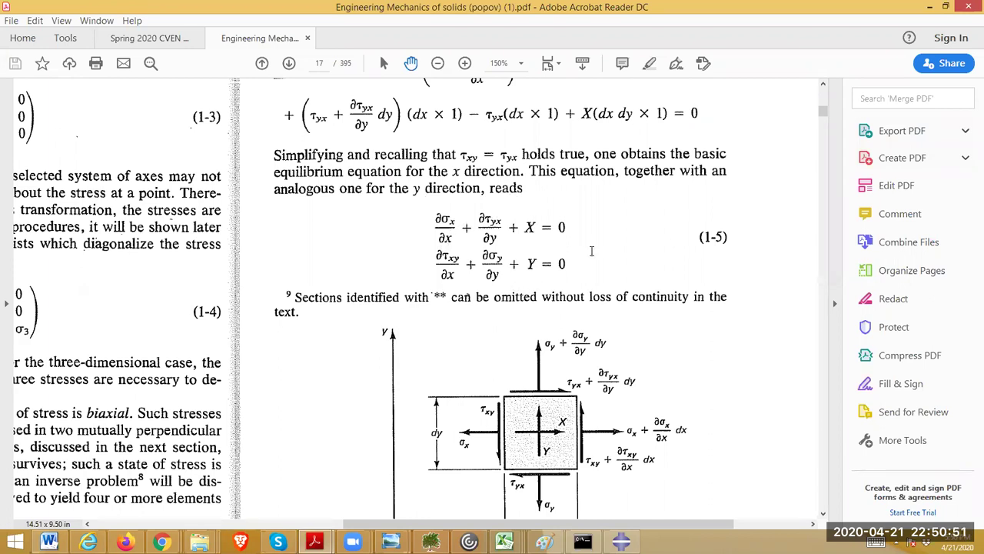
Minimize the PDF, switch to Abaqus/CAE and open the results of Job-1.
click(931, 7)
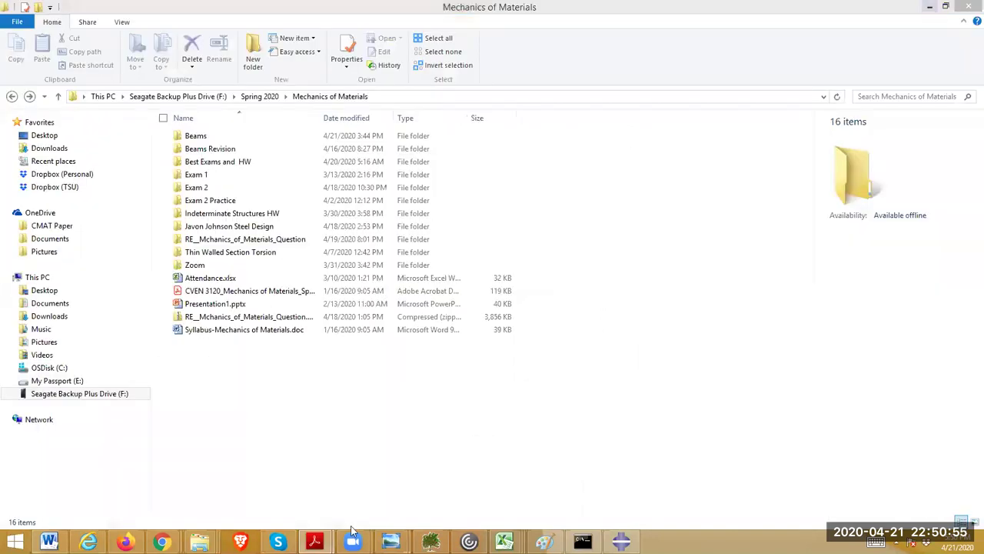
click(622, 542)
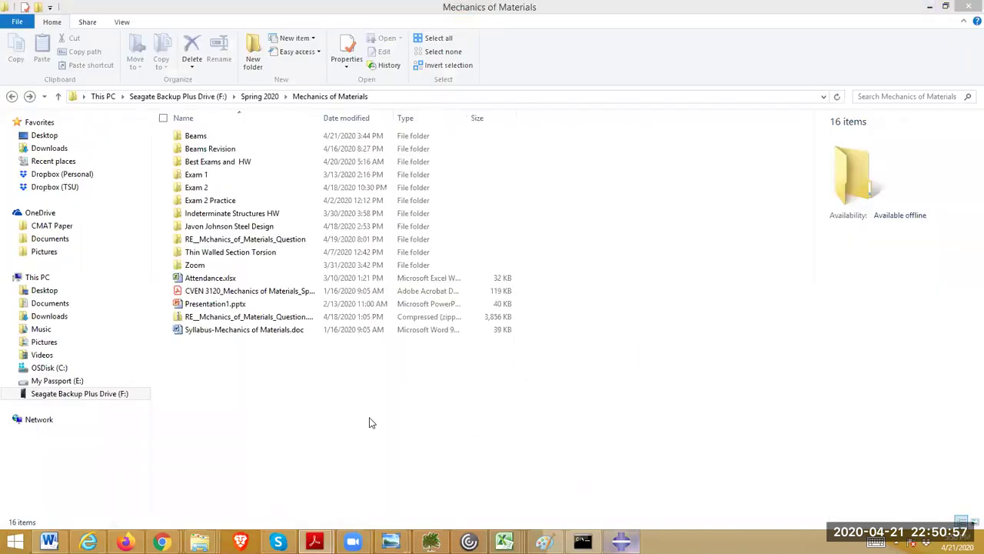
right_click(77, 438)
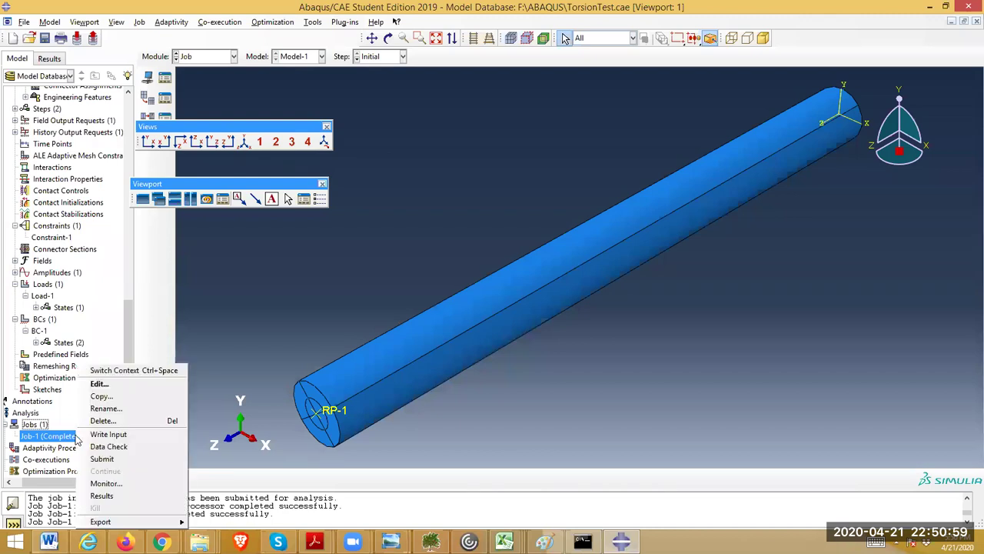
click(104, 496)
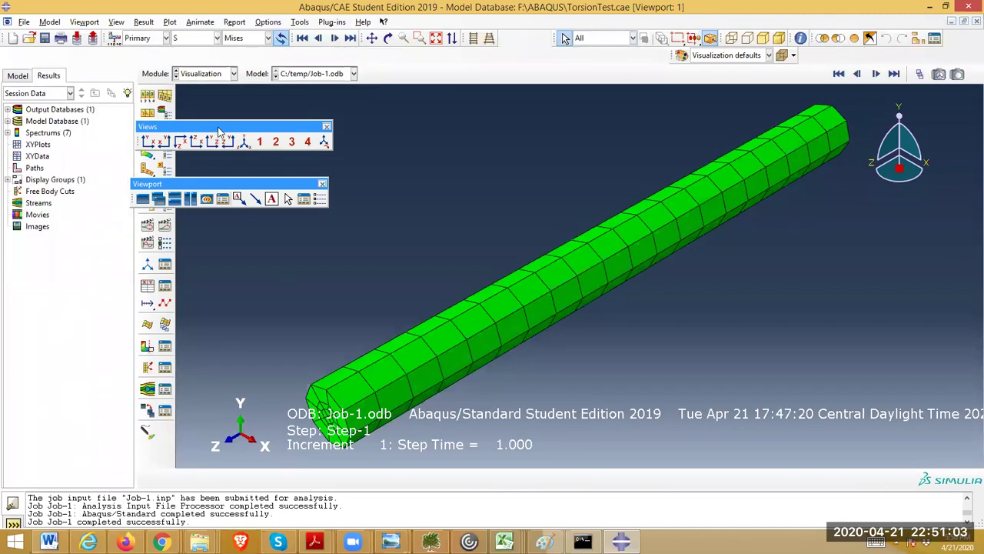
Move the Views and Viewport toolbars off the result tools and plot the Mises stress contours on the deformed shape.
drag(218, 127, 388, 144)
drag(192, 184, 368, 197)
click(147, 152)
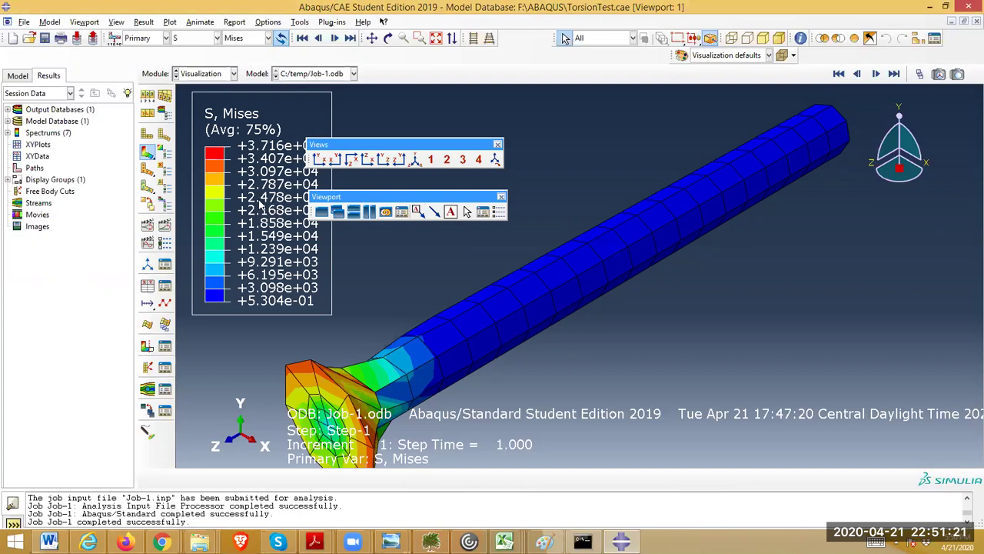
Return to the model tree and check where the boundary conditions are applied on the cylinder, without creating another one.
click(18, 75)
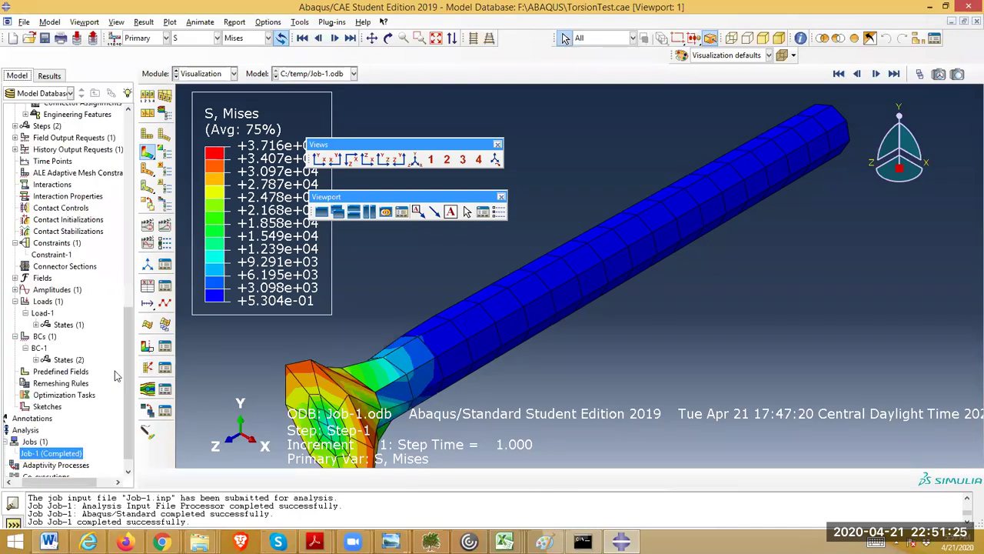
click(37, 339)
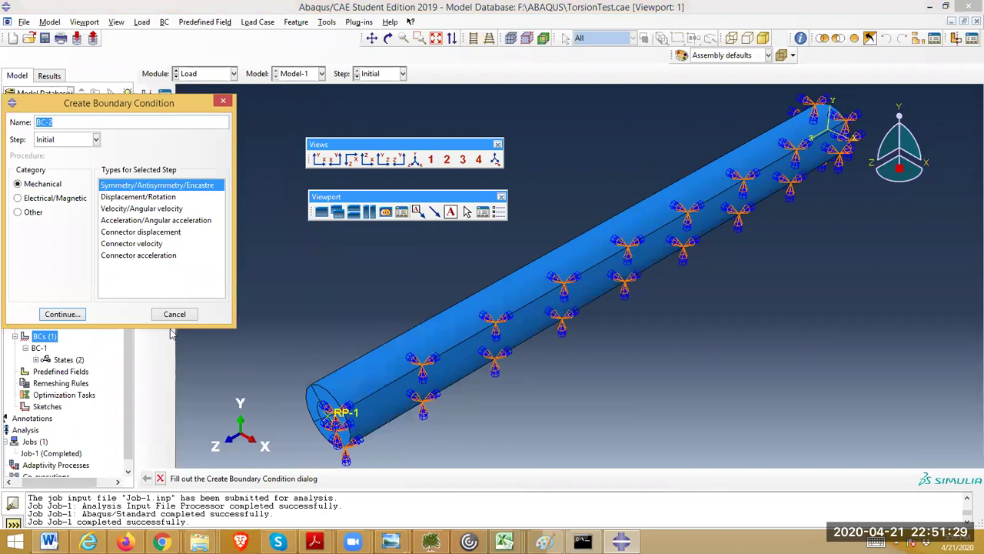
click(172, 315)
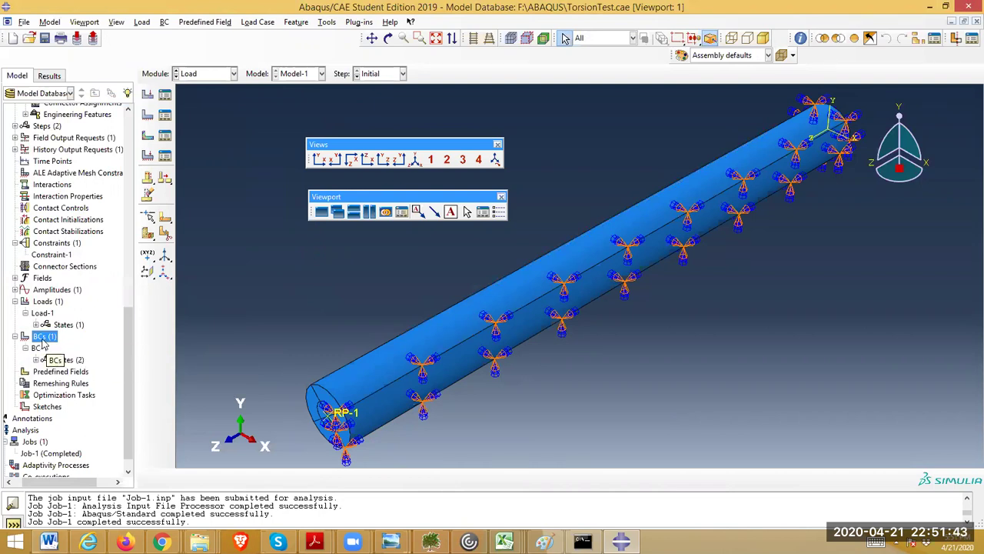
Reopen the TorsionTest.cae model database from the ABAQUS folder.
click(28, 40)
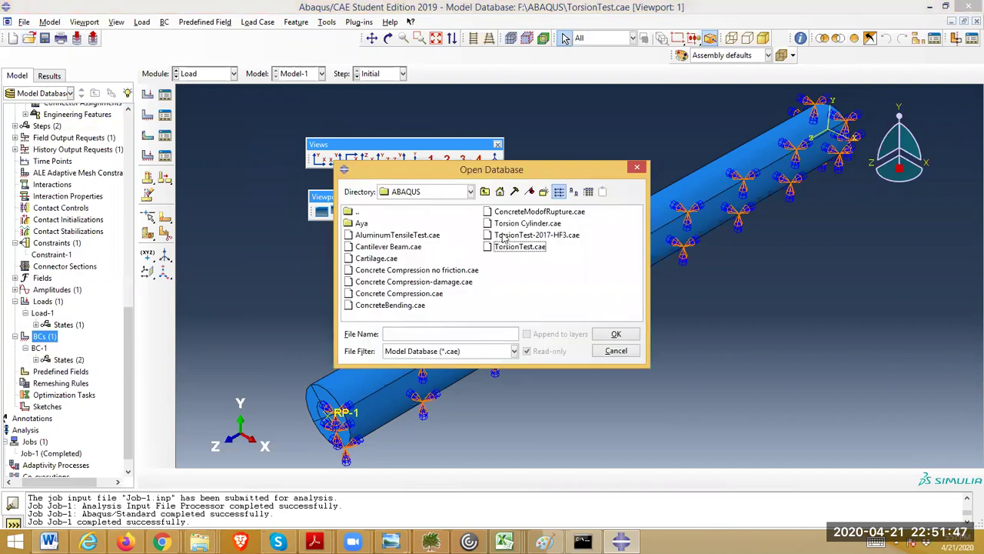
click(512, 247)
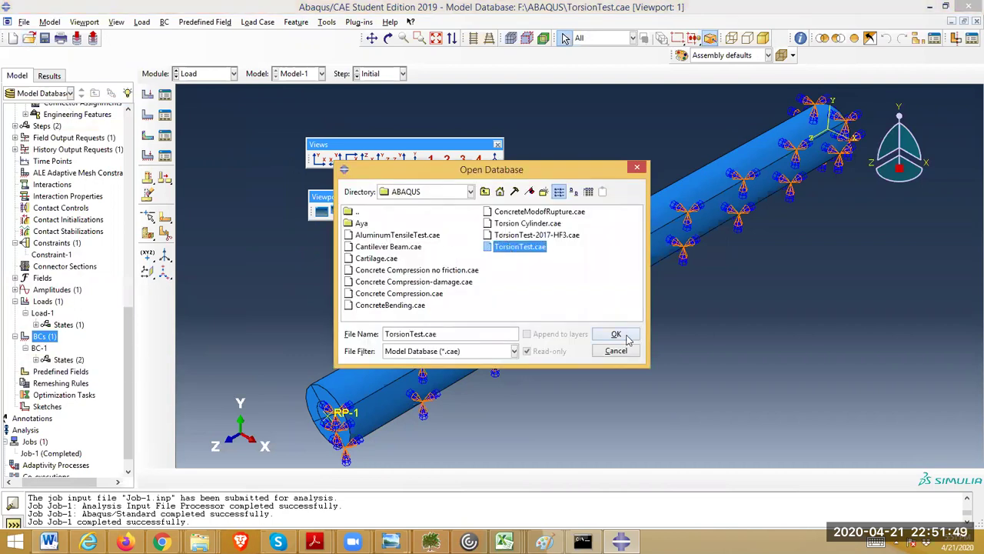
click(627, 339)
click(498, 288)
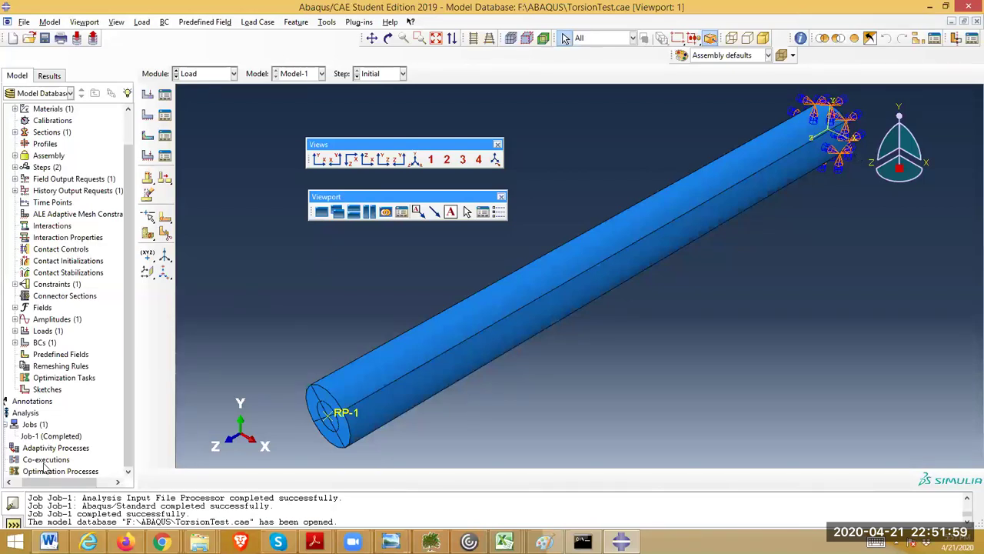
Submit Job-1 again, overwriting its existing job files, and open its results.
right_click(36, 438)
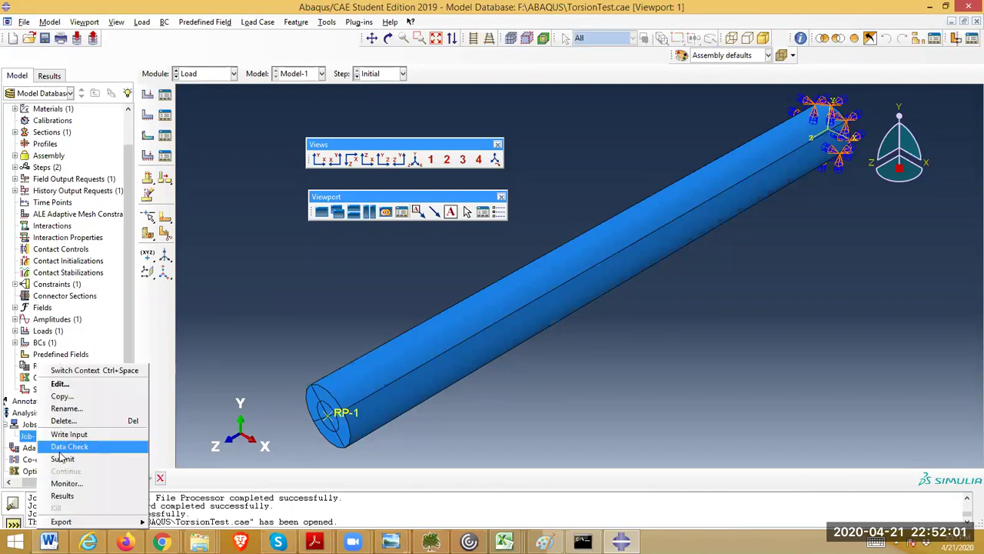
click(62, 460)
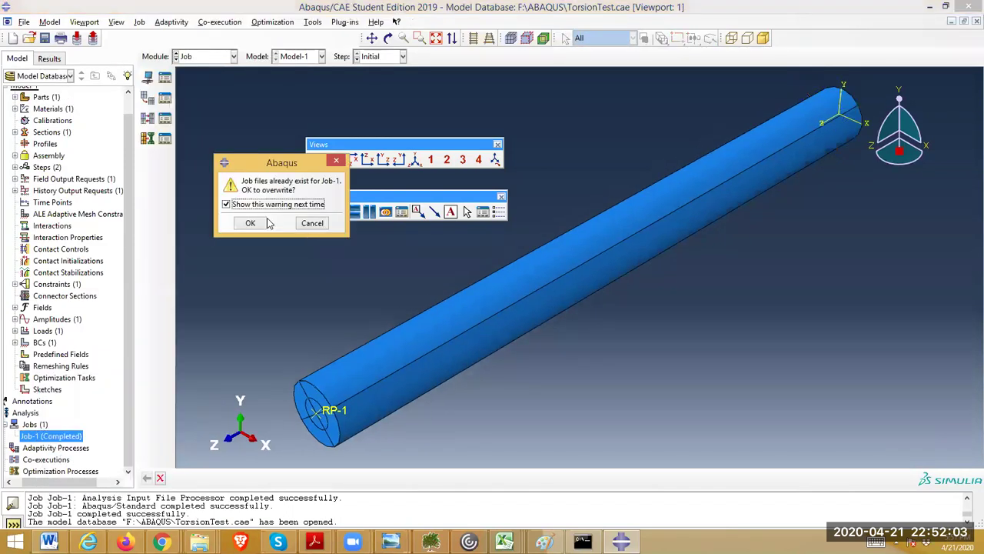
click(253, 220)
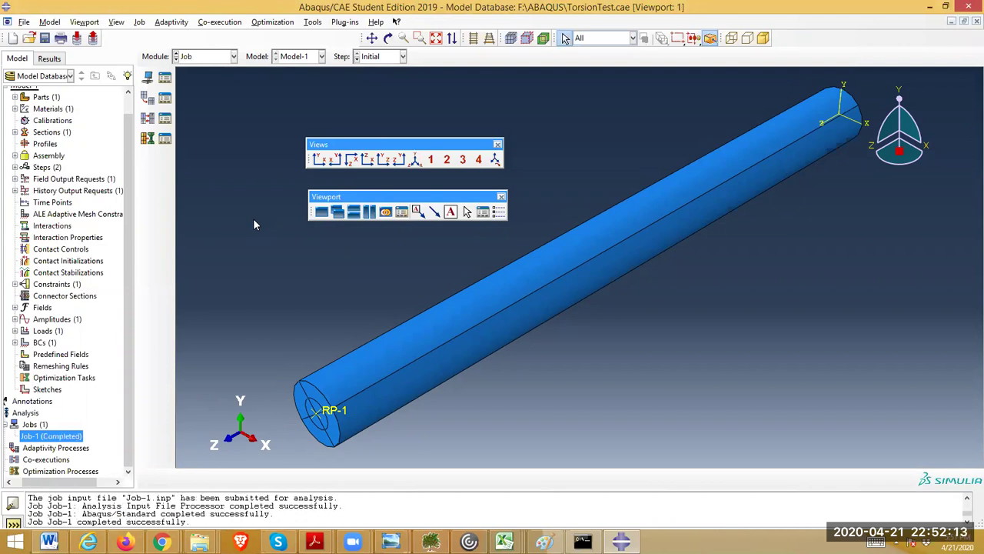
right_click(59, 439)
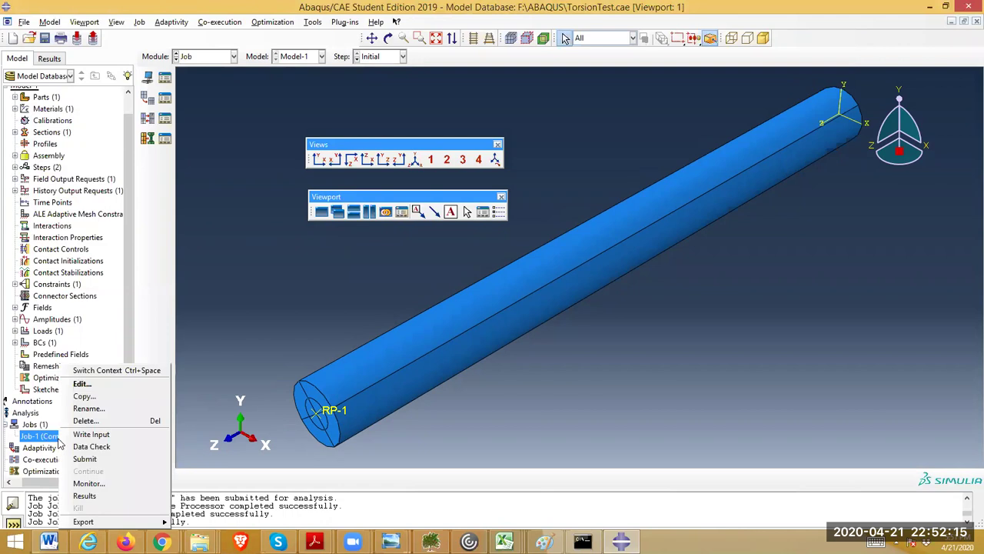
click(91, 497)
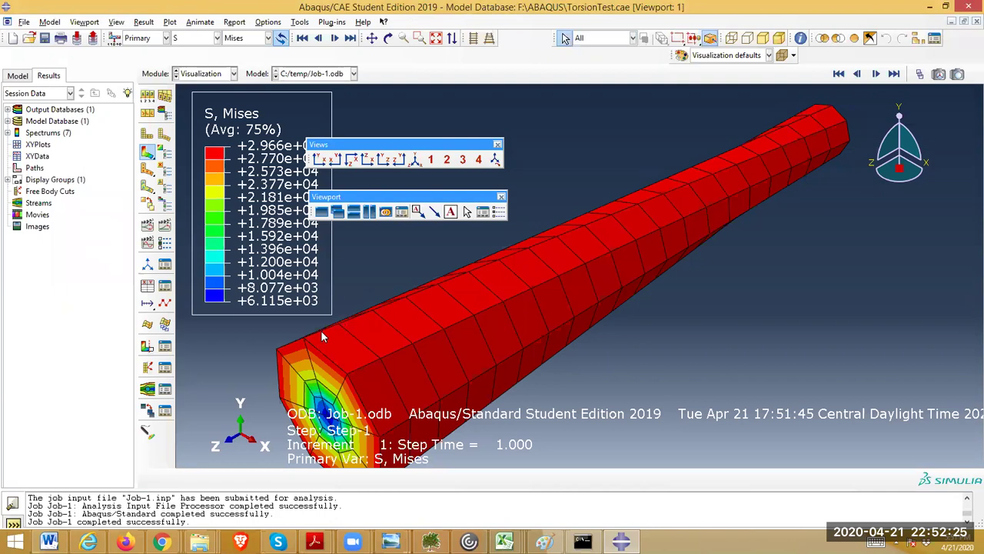
Examine the Mises contours in the Y-Z side view and the isometric view, and look through the available output variables.
click(382, 159)
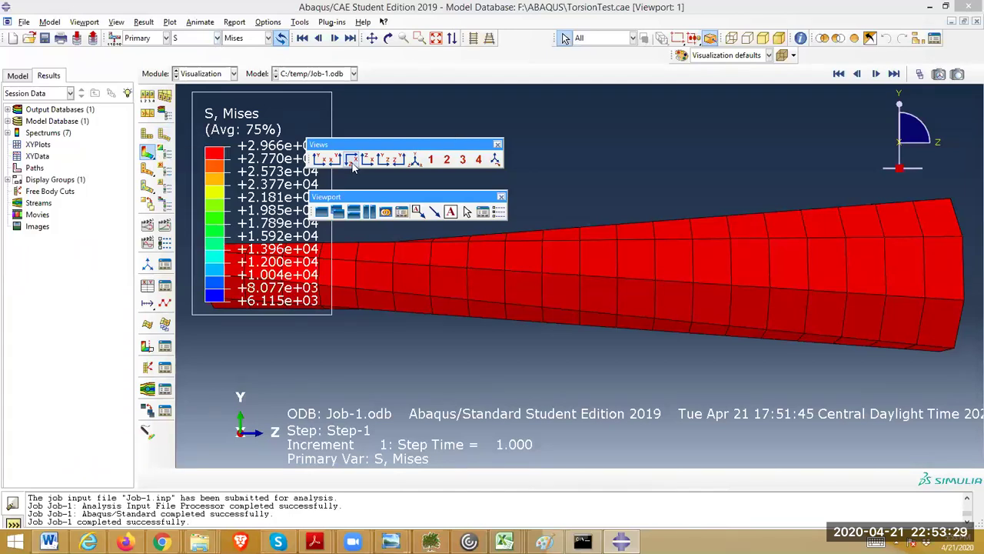
click(416, 159)
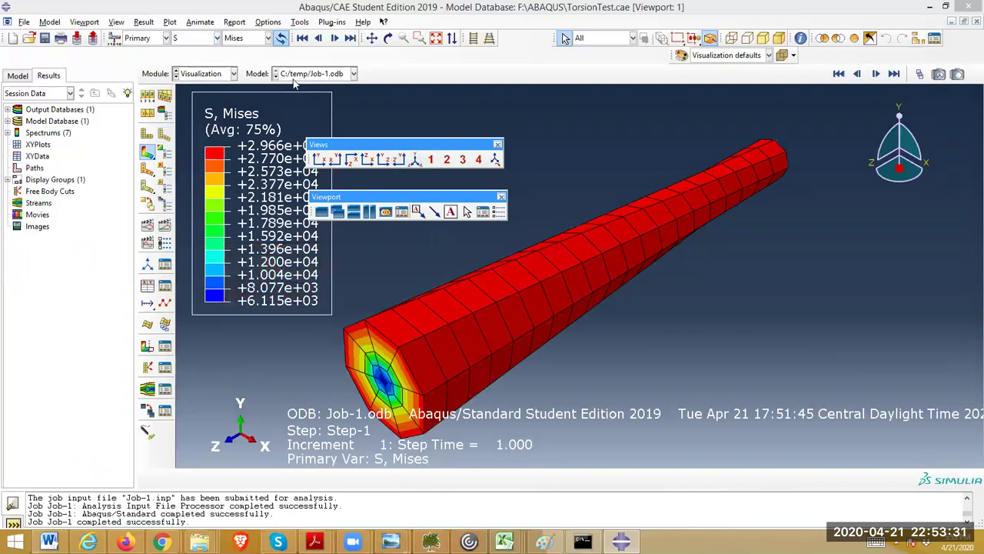
click(218, 39)
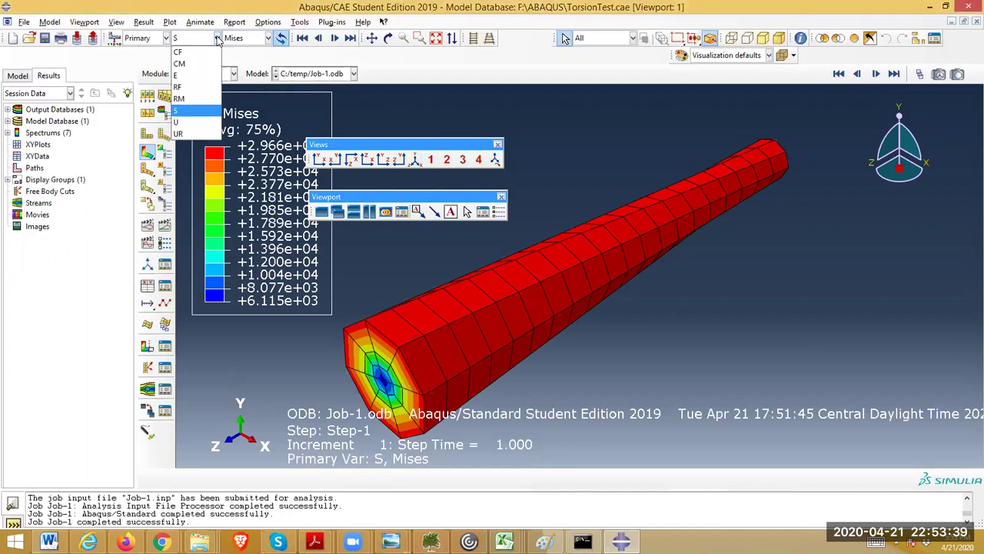
click(218, 38)
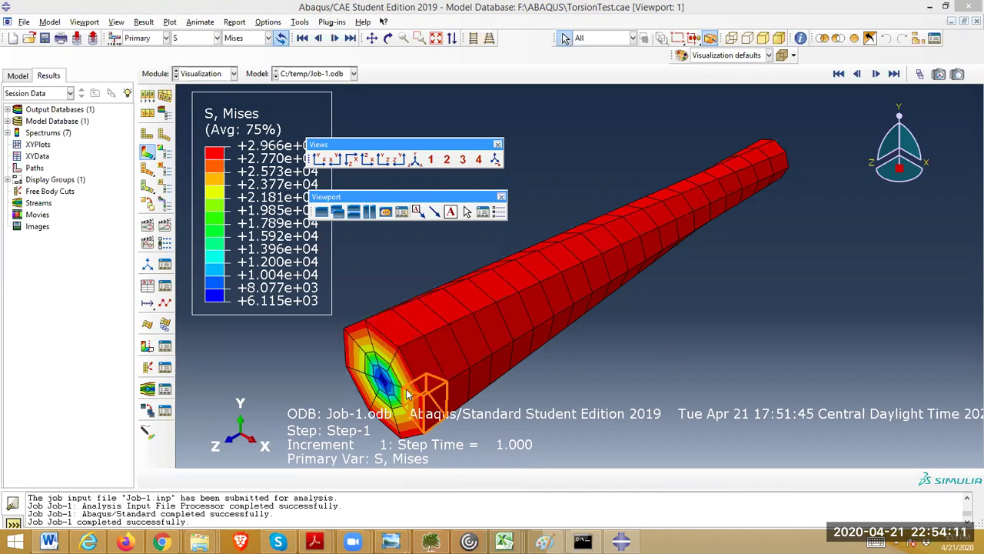
Plot the shear stress components S23 and S13 in turn on the deformed cylinder and compare their distributions.
click(238, 40)
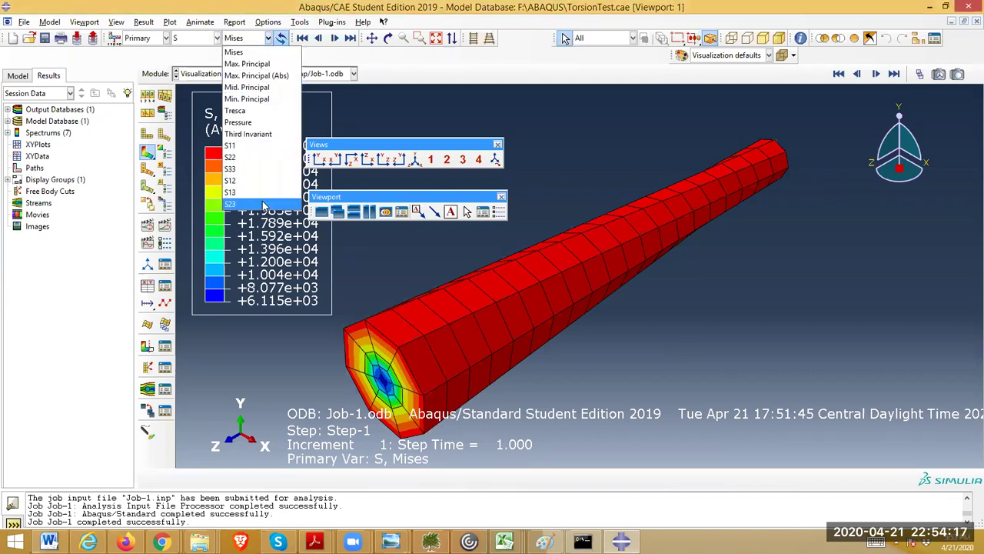
click(231, 204)
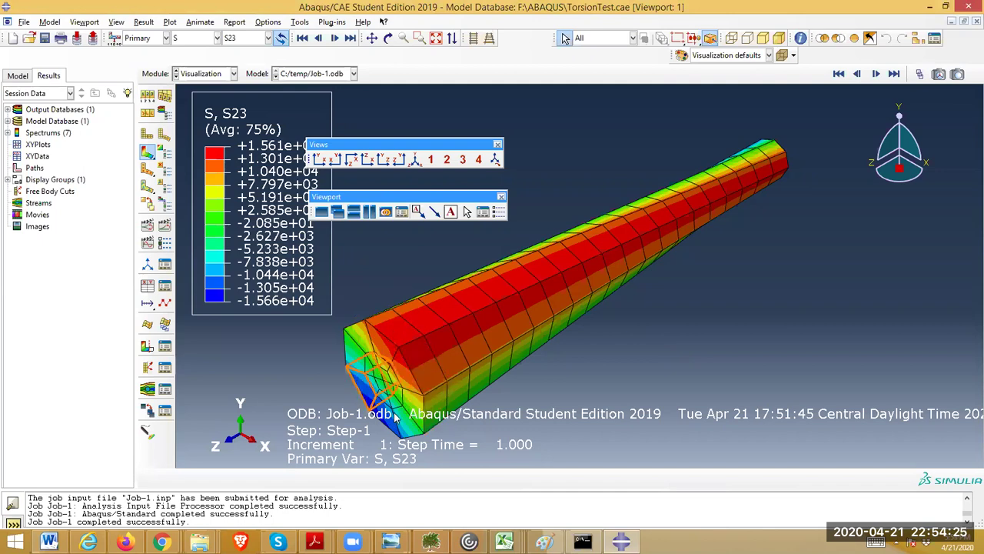
click(269, 39)
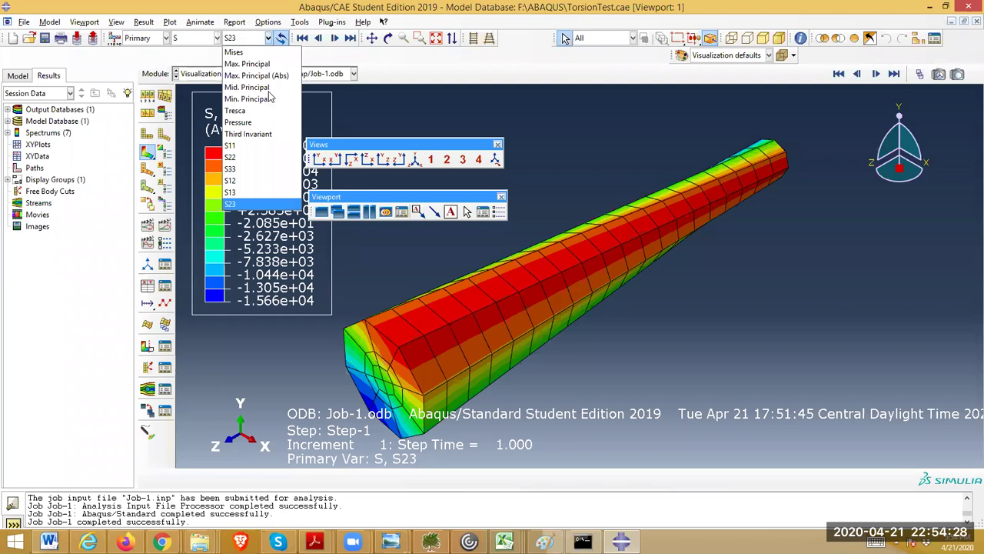
click(262, 193)
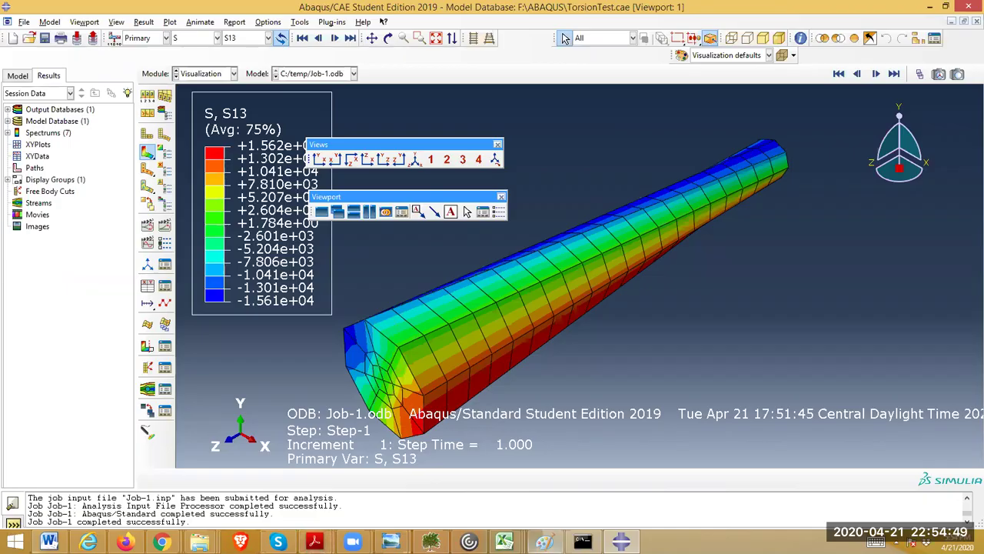
Switch to Paint and draw a black circle for the cylinder's cross-section below the shear modulus formula.
click(545, 542)
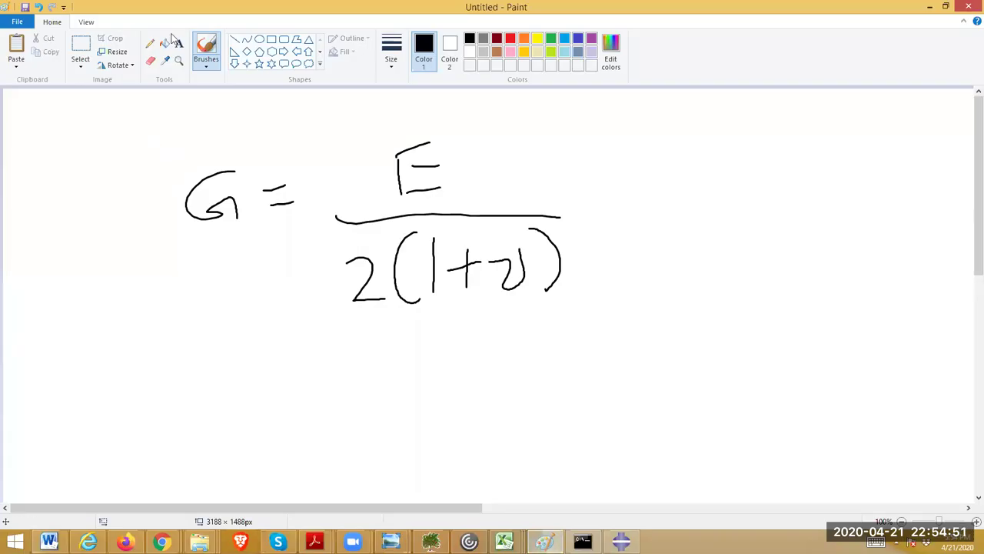
click(259, 39)
mouse_move(38, 307)
mouse_down()
mouse_move(222, 448)
mouse_move(211, 480)
mouse_up()
click(283, 440)
Brush red counterclockwise shear stress arrows along an outer and an inner ring inside the circle.
click(510, 39)
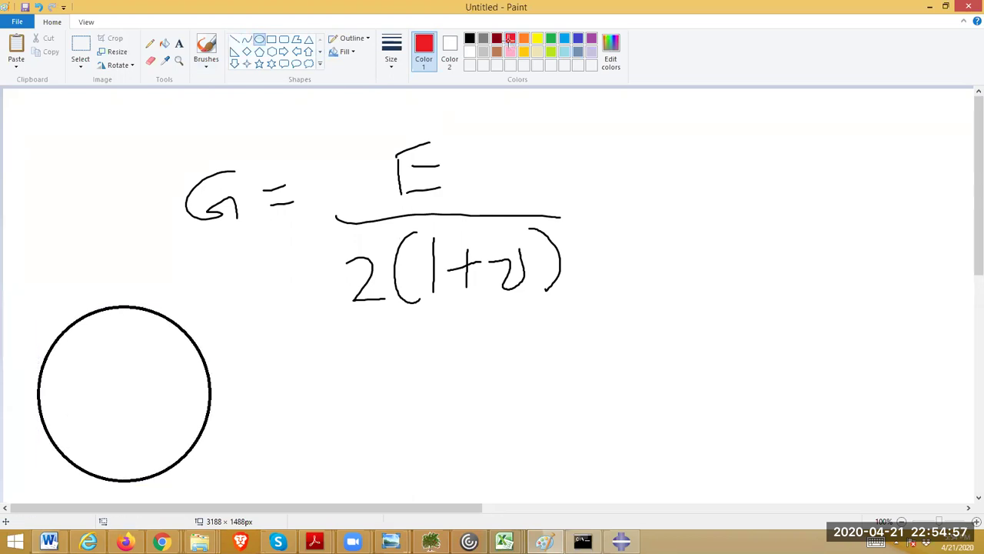
mouse_move(163, 453)
mouse_down()
mouse_move(131, 467)
mouse_move(158, 470)
mouse_move(191, 411)
mouse_move(182, 356)
mouse_move(108, 330)
mouse_move(52, 374)
mouse_move(59, 421)
mouse_move(96, 460)
mouse_up()
key(ctrl+z)
click(206, 48)
mouse_move(83, 383)
mouse_down()
mouse_move(90, 406)
mouse_move(100, 399)
mouse_up()
mouse_move(104, 418)
mouse_down()
mouse_move(135, 443)
mouse_move(161, 411)
mouse_move(156, 369)
mouse_up()
mouse_move(154, 352)
mouse_down()
mouse_move(127, 350)
mouse_move(86, 367)
mouse_up()
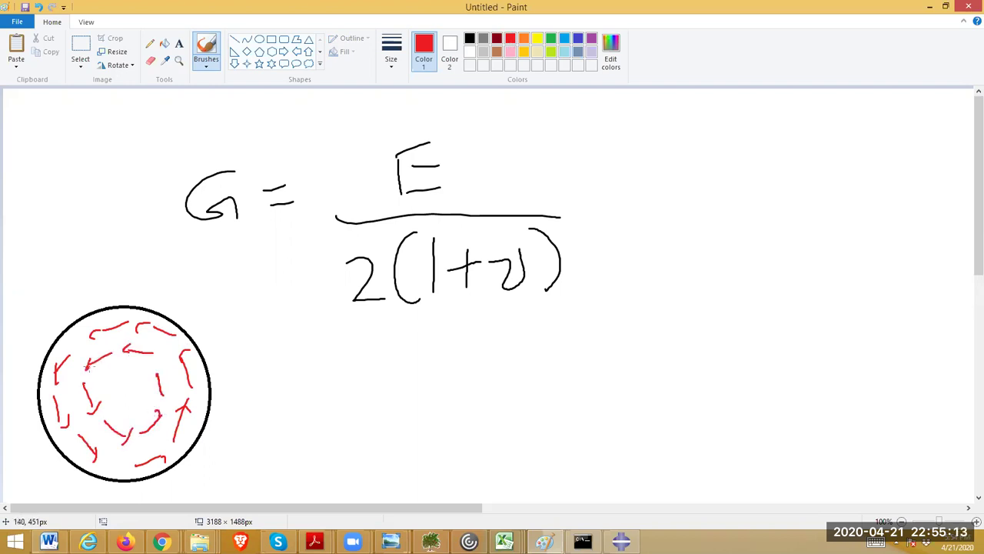
Brush dark red arrows over the circle's four sides, marking the vertical and horizontal shear directions counterclockwise.
click(497, 37)
mouse_move(194, 375)
mouse_down()
mouse_move(187, 429)
mouse_move(192, 374)
mouse_move(200, 425)
mouse_up()
mouse_move(178, 392)
mouse_down()
mouse_move(194, 372)
mouse_move(211, 389)
mouse_up()
mouse_move(57, 378)
mouse_down()
mouse_move(59, 435)
mouse_move(79, 404)
mouse_up()
mouse_move(149, 318)
mouse_down()
mouse_move(83, 333)
mouse_move(100, 341)
mouse_up()
drag(109, 470, 155, 461)
drag(136, 459, 147, 474)
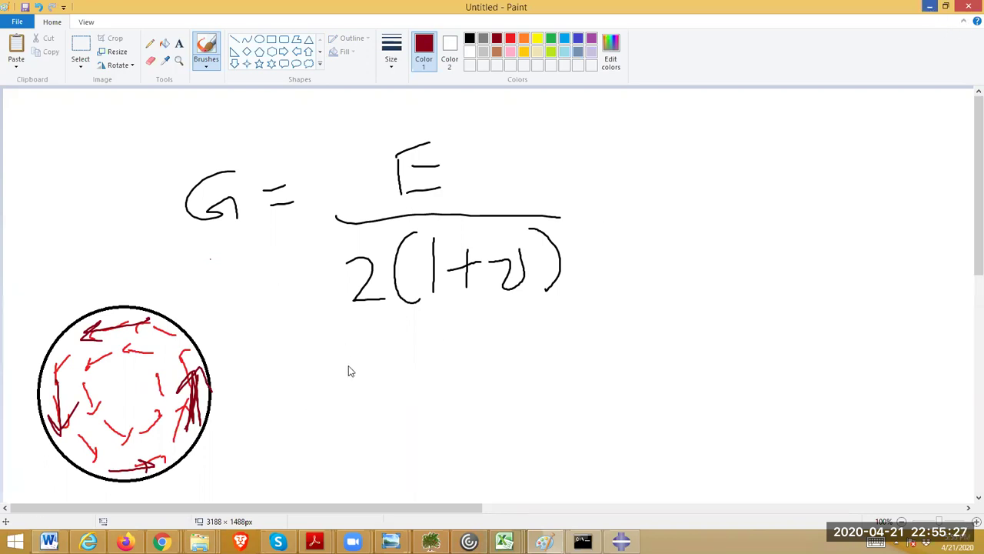
Switch back to Abaqus/CAE and plot the S23 shear stress contours on the cylinder.
key(alt+Tab)
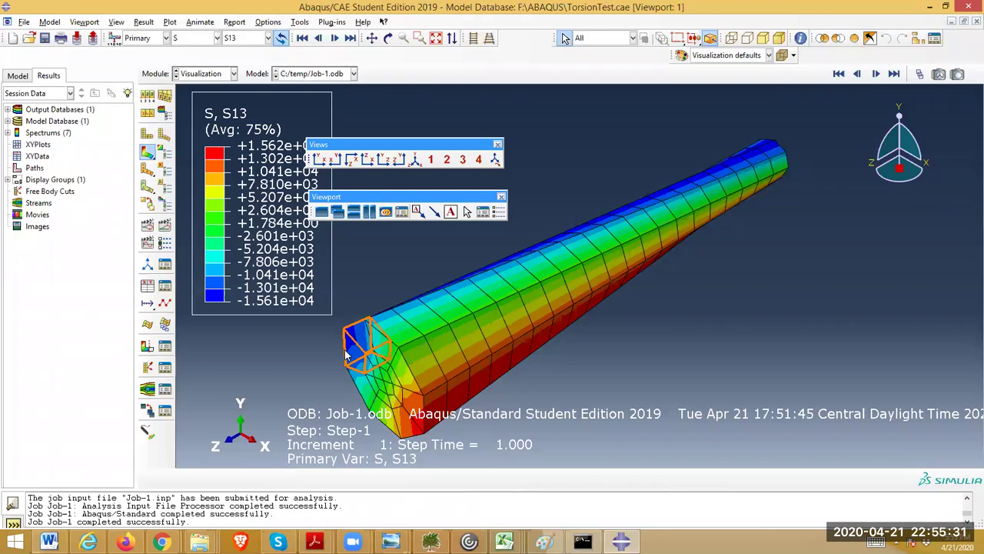
click(244, 40)
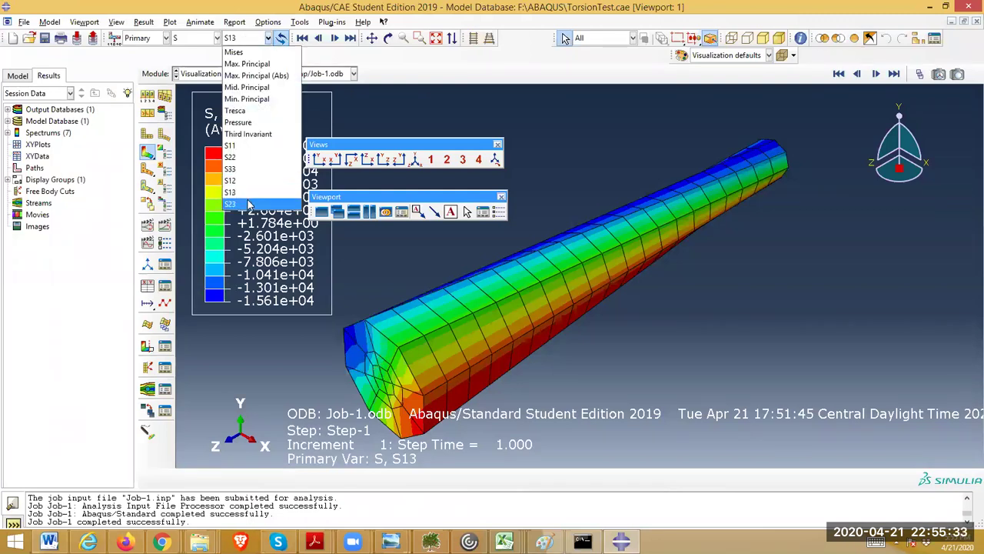
click(246, 204)
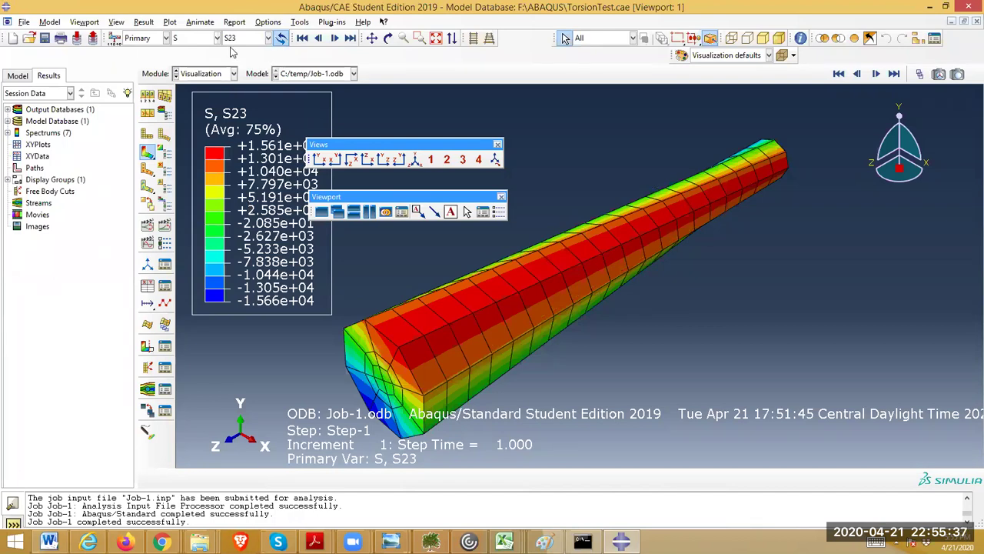
Plot the rotation magnitude UR on the cylinder and move the Views and Viewport toolbars clear of the legend.
click(207, 41)
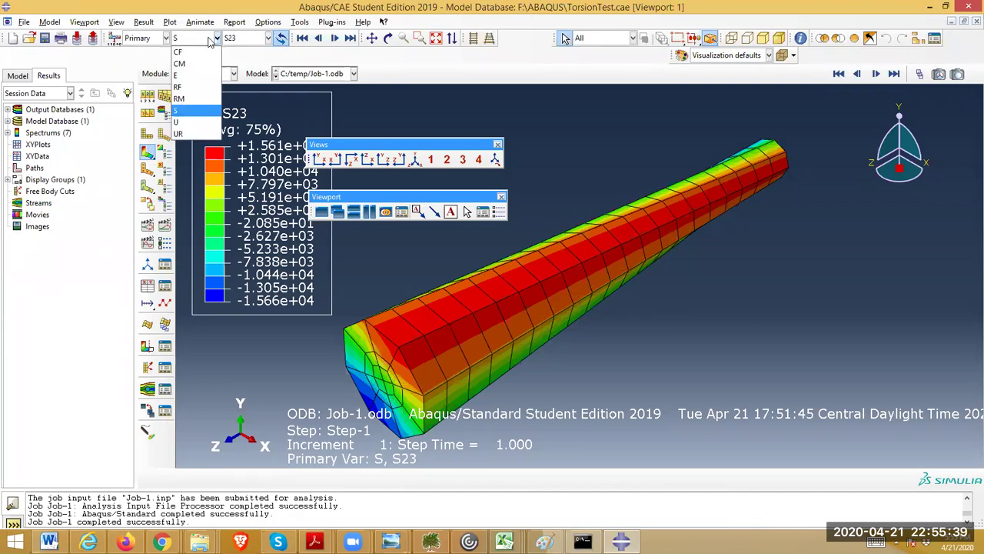
click(179, 134)
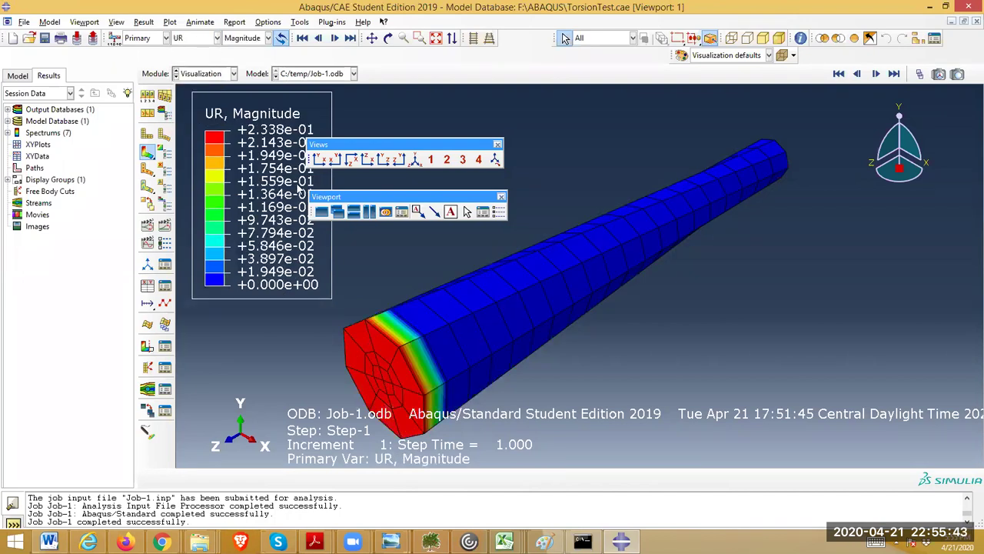
drag(345, 145, 489, 146)
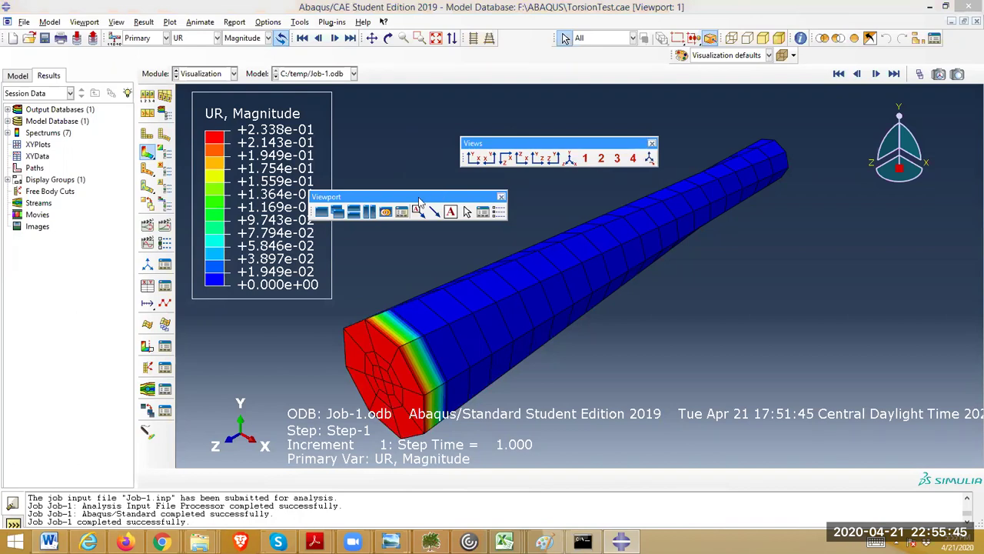
drag(414, 196, 505, 182)
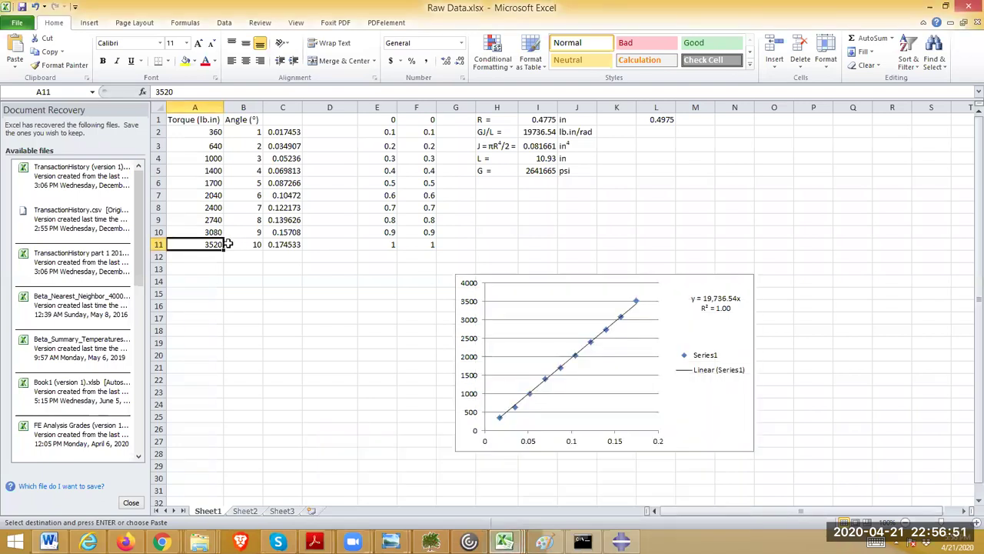
Compare the torque and radian angle of the 10° row in Raw Data.xlsx with the rotation magnitude contours in Abaqus/CAE.
click(239, 255)
click(216, 244)
click(276, 244)
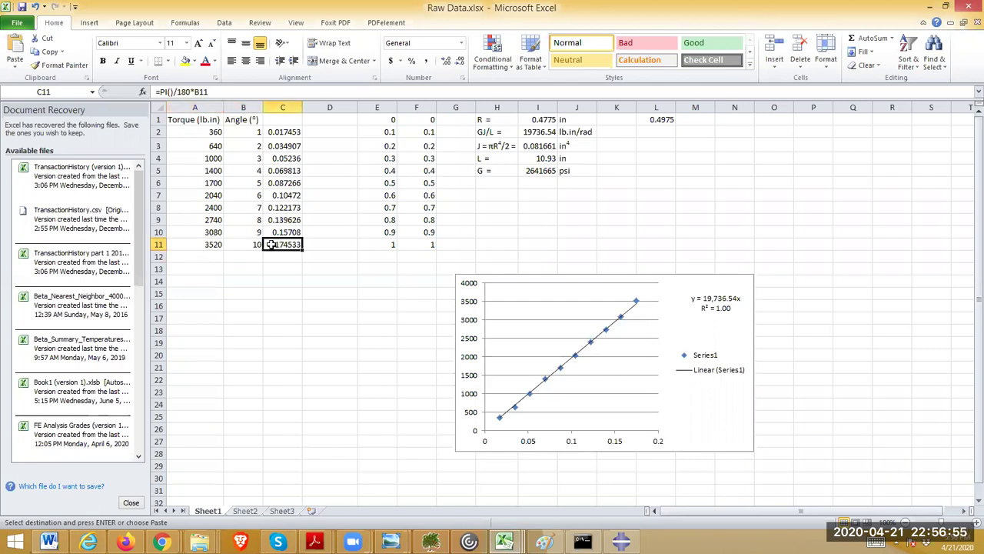
click(206, 244)
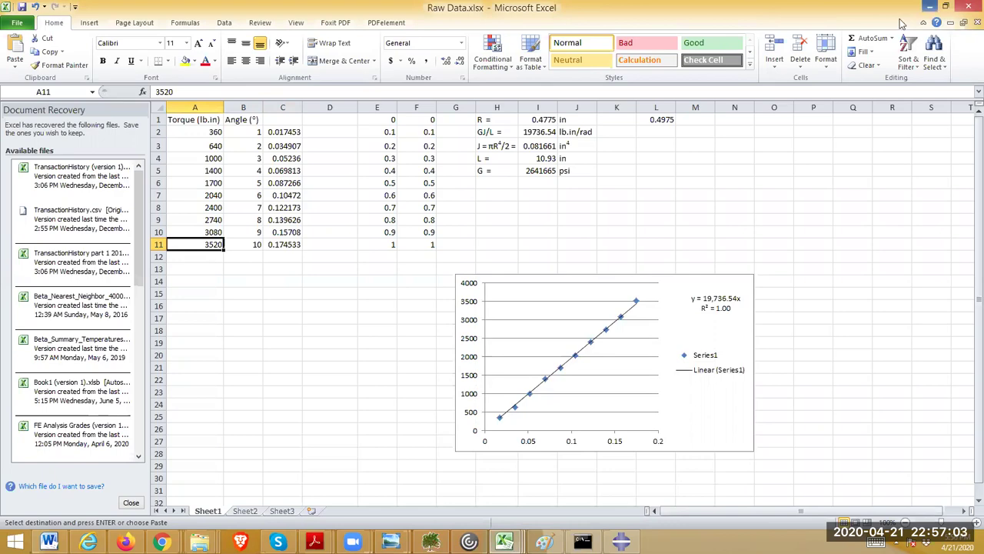
click(930, 6)
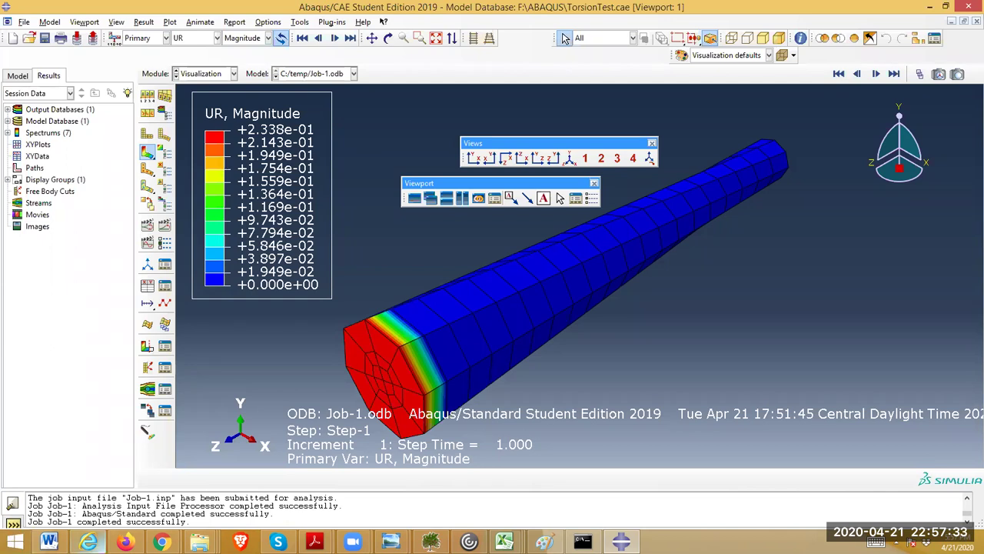
mouse_move(469, 541)
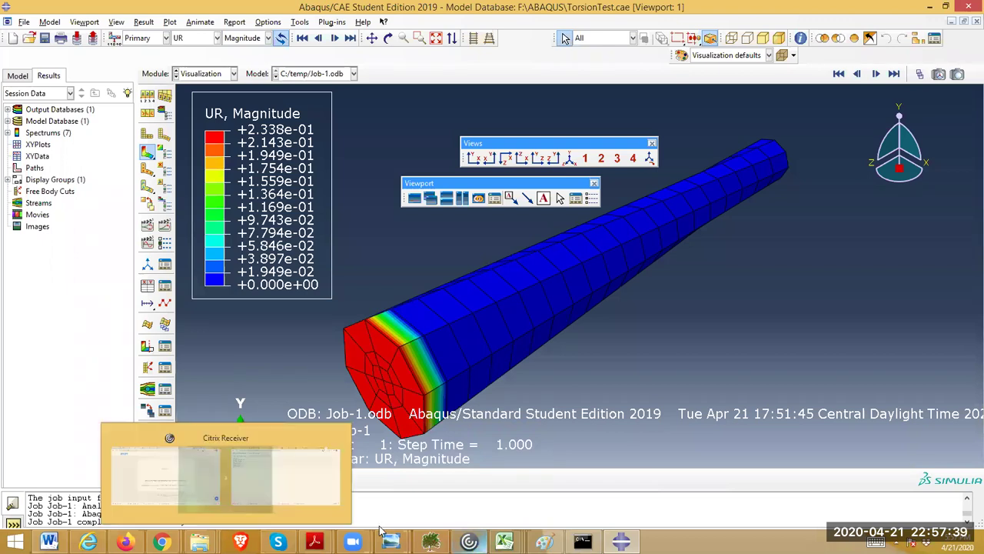
click(664, 465)
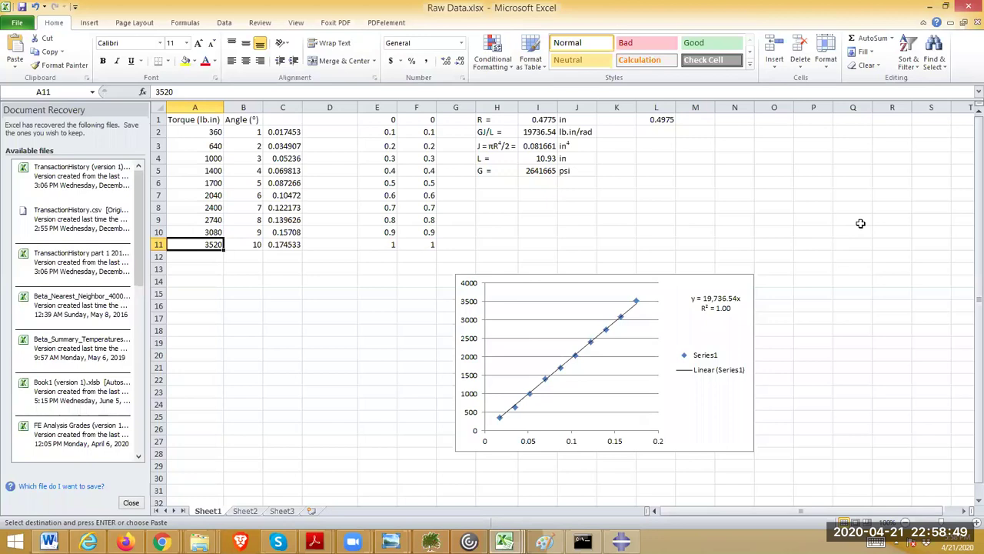
click(930, 8)
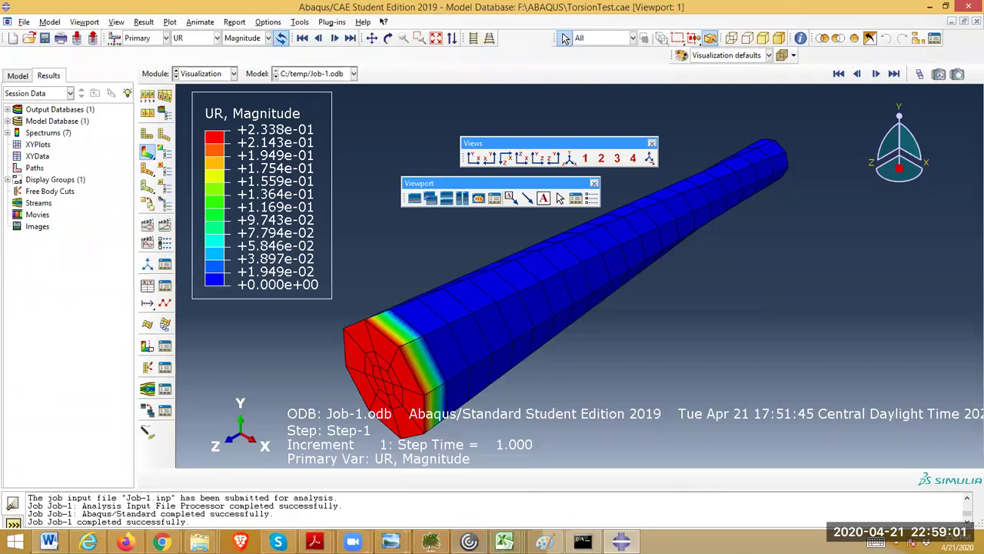
Switch to Outlook mail in Chrome and start a new message.
mouse_move(352, 542)
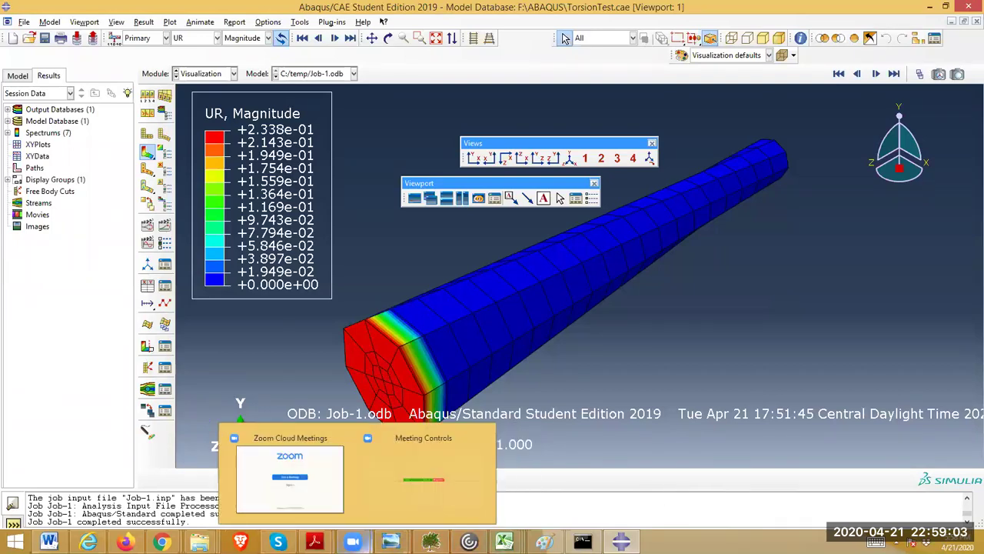
mouse_move(162, 542)
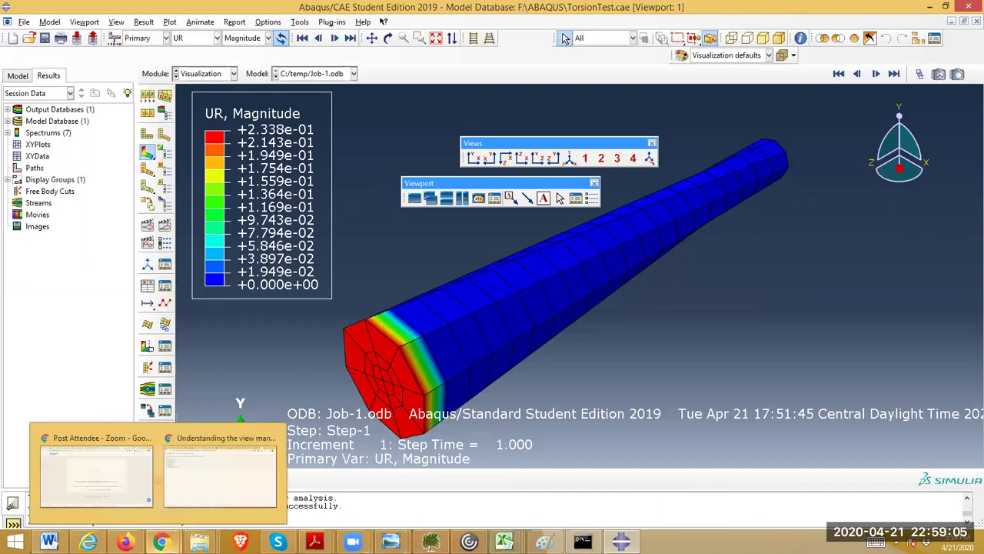
click(96, 477)
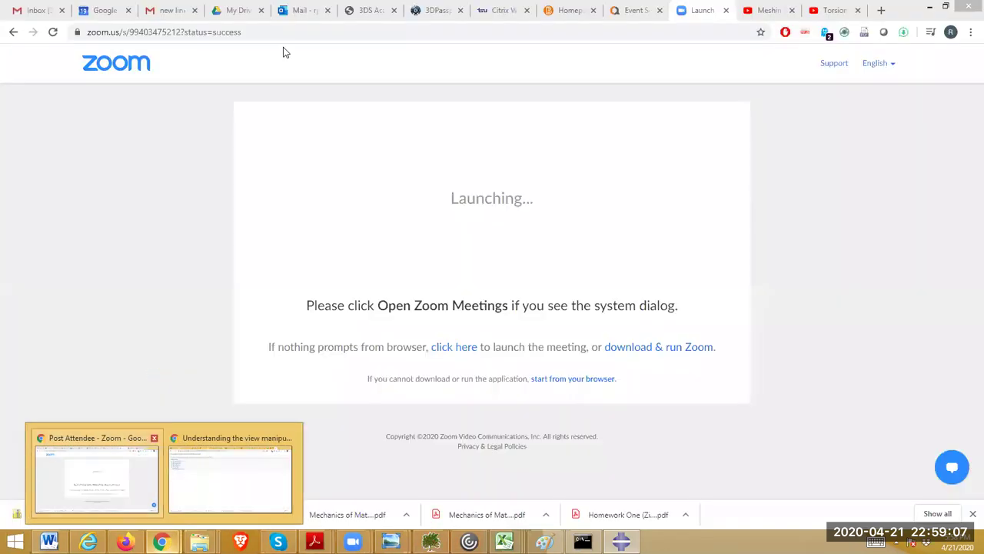
click(300, 10)
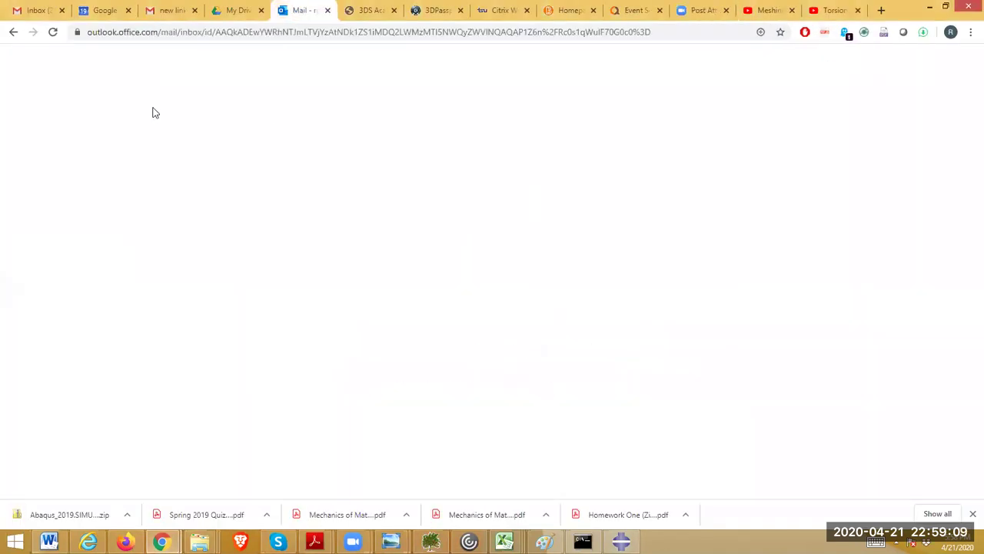
click(70, 91)
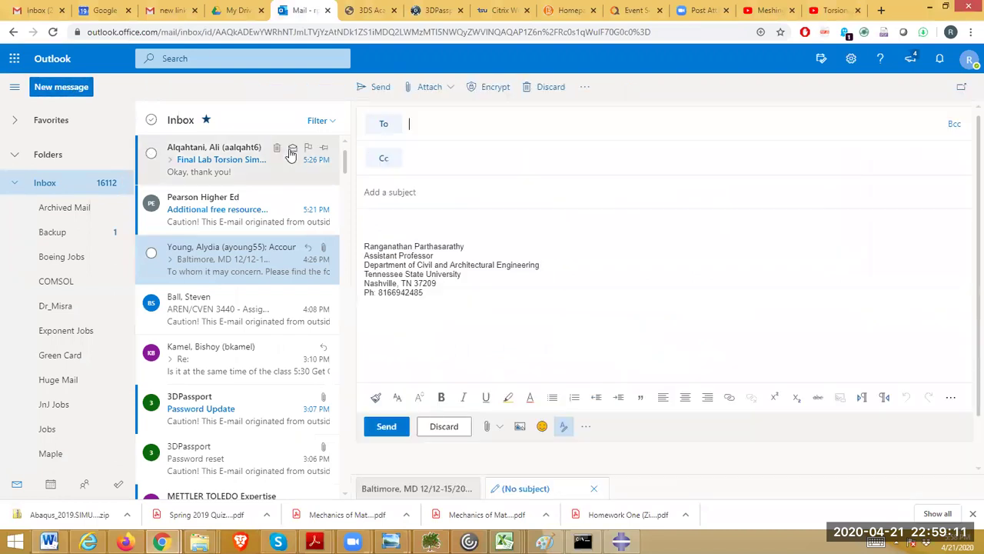
In the message body, enter "1) Calculate/look up the angle of twist from your experimental data for a twisting moment of 3520".
click(383, 222)
text(1) Calculate t)
text(he angle of twist )
text(for your)
key(BackSpace)
key(BackSpace)
key(BackSpace)
key(BackSpace)
key(BackSpace)
key(BackSpace)
key(BackSpace)
key(BackSpace)
key(BackSpace)
key(BackSpace)
key(BackSpace)
key(BackSpace)
key(BackSpace)
key(BackSpace)
key(BackSpace)
key(BackSpace)
key(BackSpace)
key(BackSpace)
key(BackSpace)
key(BackSpace)
key(BackSpace)
key(BackSpace)
key(BackSpace)
key(BackSpace)
key(BackSpace)
key(BackSpace)
key(BackSpace)
text(/look up th)
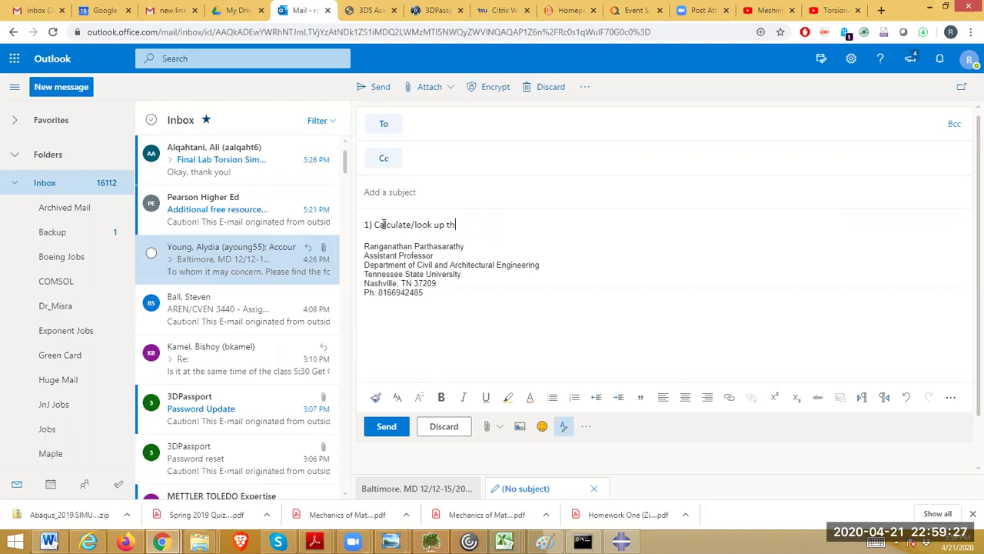
text(e angle of twist from your ex)
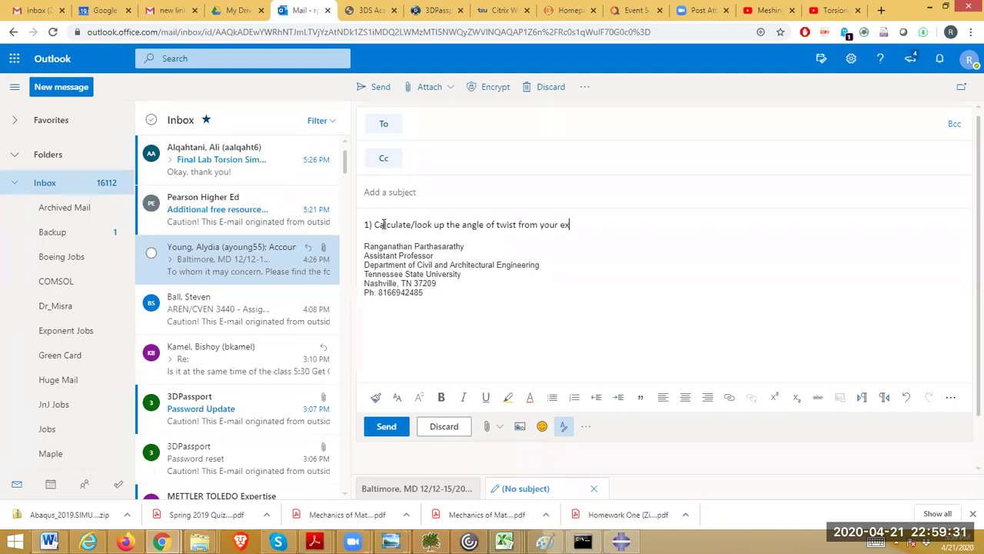
text(perimental data for a twist)
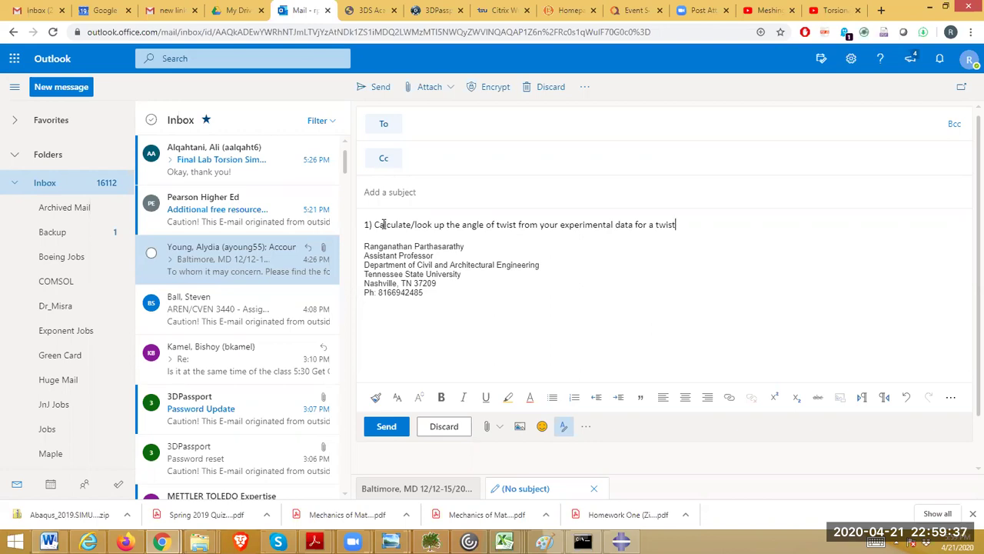
text(ing moment of )
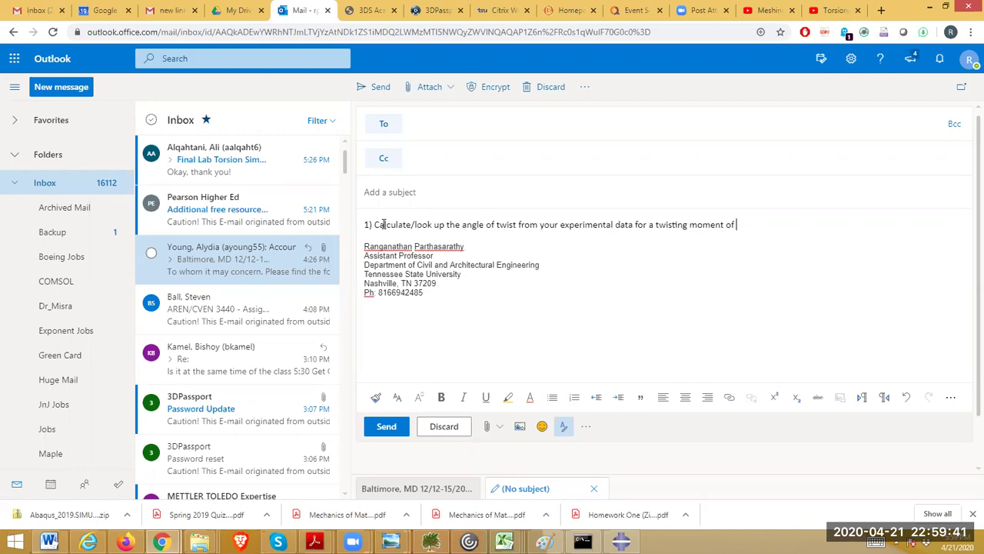
text(3520 p)
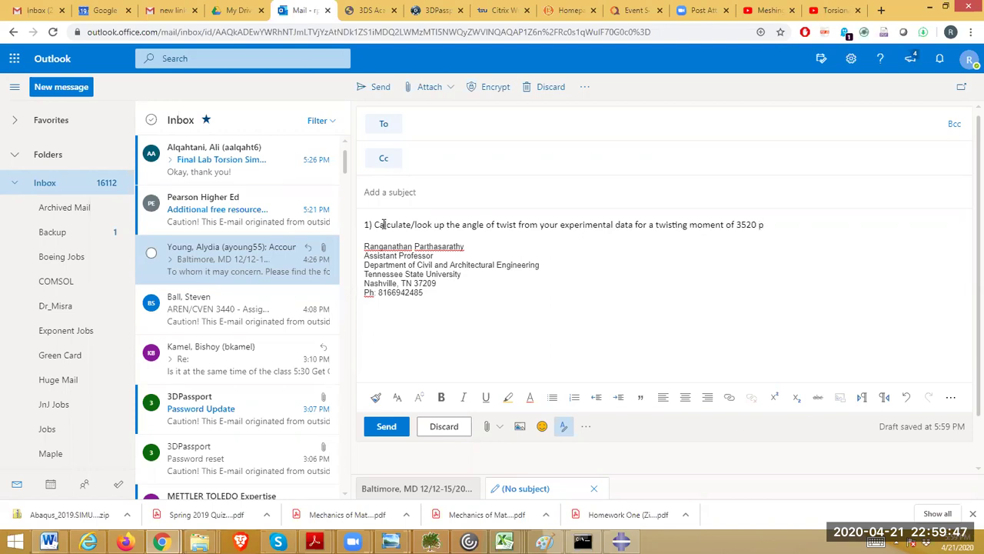
key(BackSpace)
Complete item 1 with "lb-in. Compare this to the value for the outermost face in ABAQUS." and add the number "2)" below it.
text(lb-in.  Compare this to the)
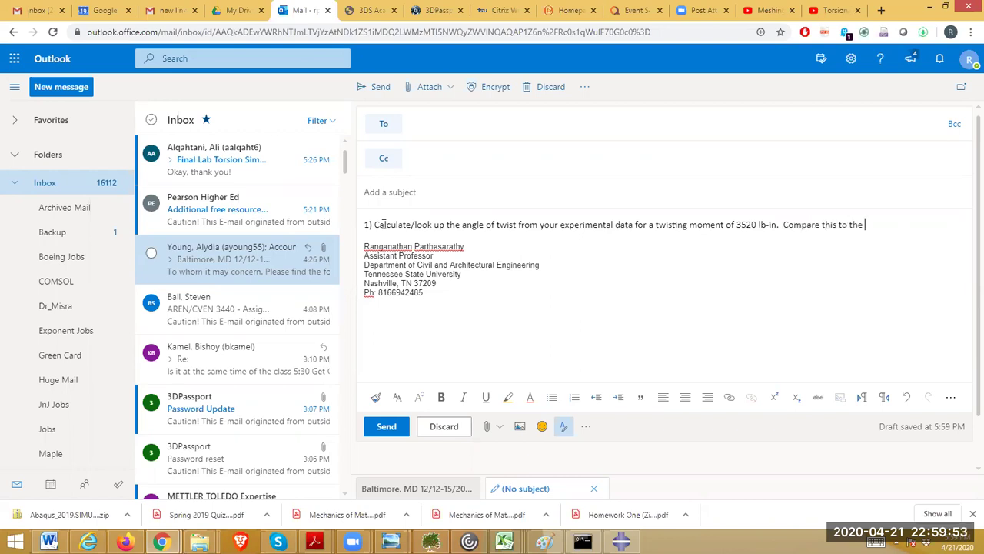
text( value for the outermost face in ABAQUs)
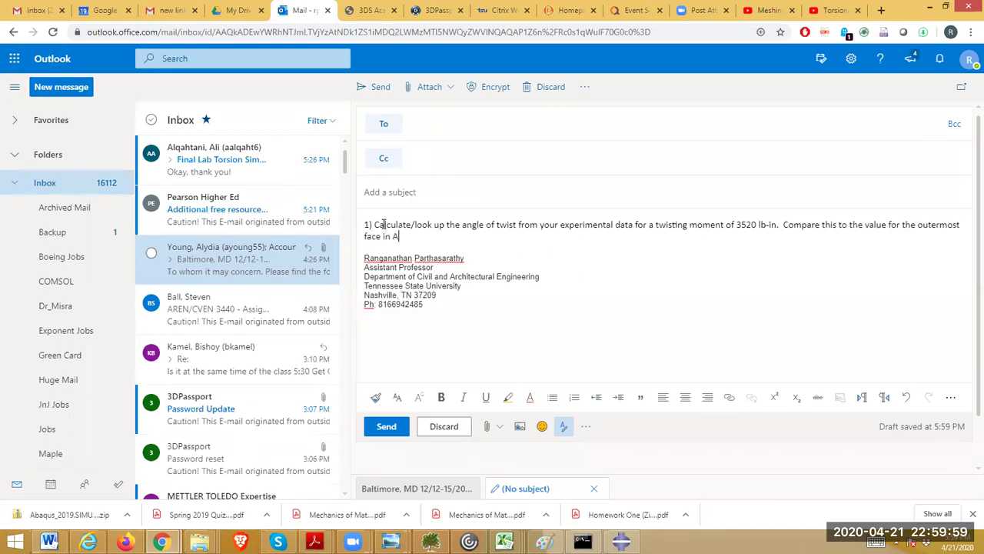
key(BackSpace)
text(S.)
key(Return)
key(Return)
text(2))
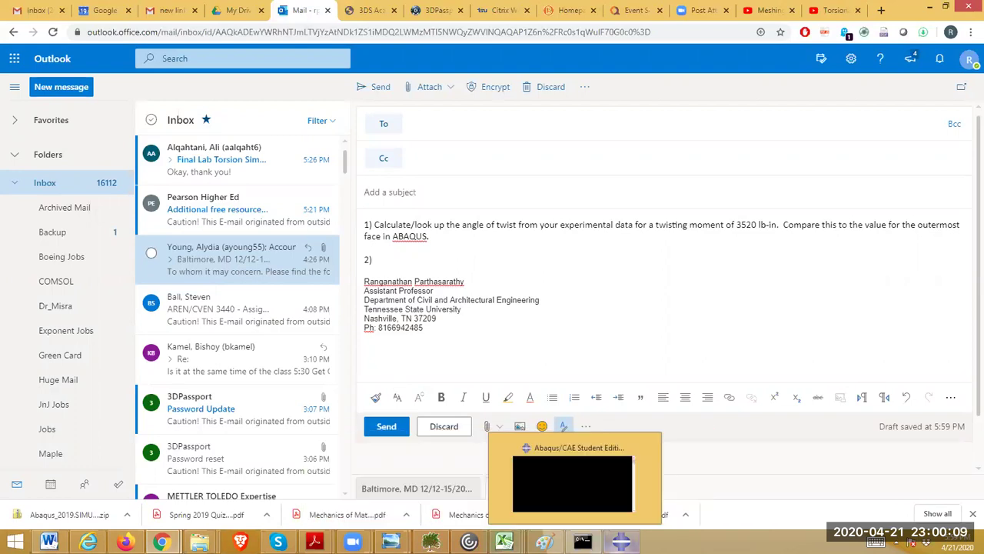
Switch to Abaqus/CAE and compare the deformed and undeformed cylinder meshes in a side view of the YZ plane.
mouse_move(619, 541)
click(601, 460)
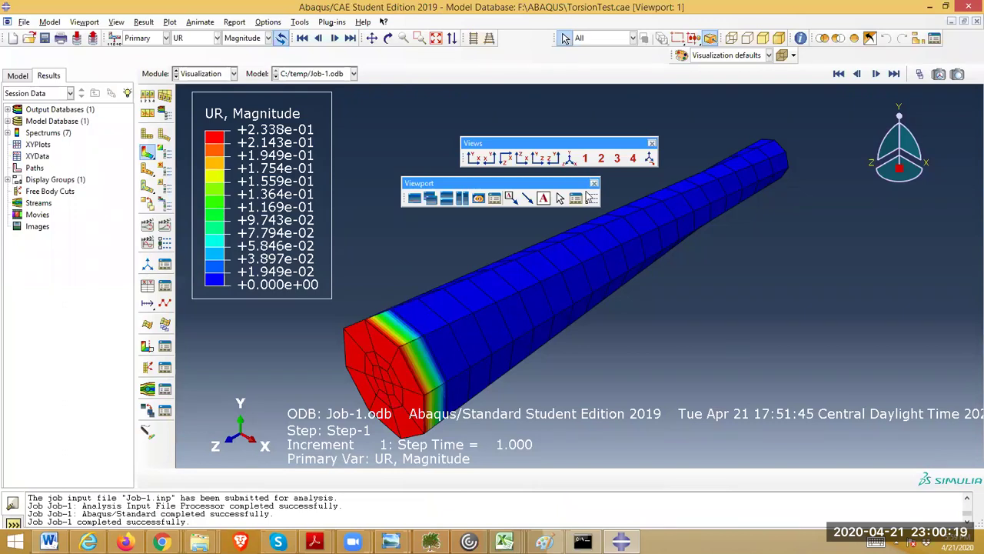
click(522, 158)
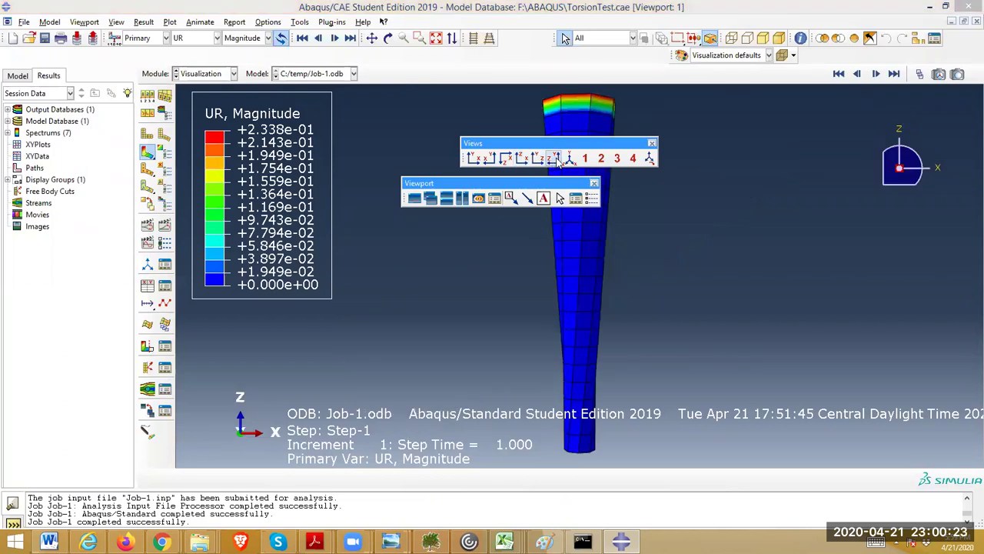
click(557, 161)
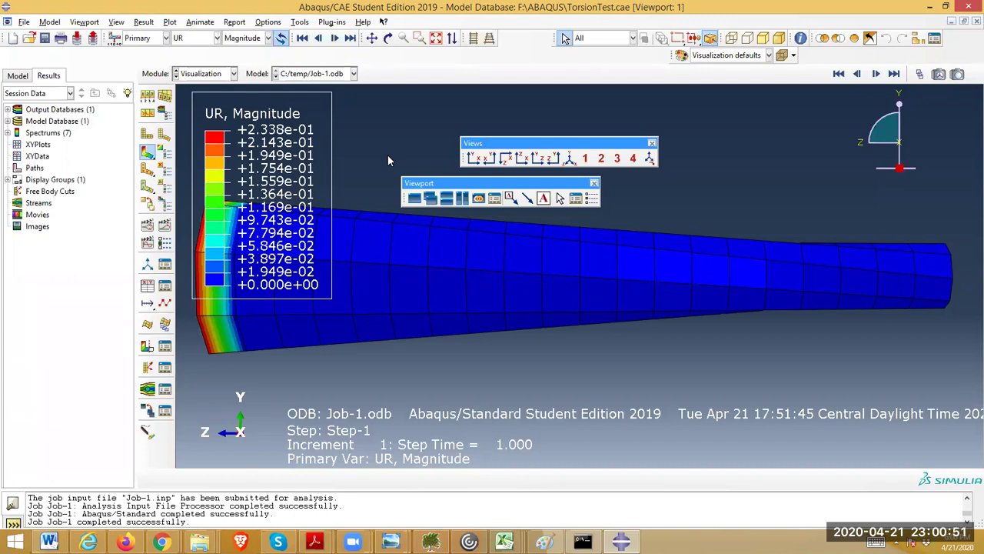
click(143, 134)
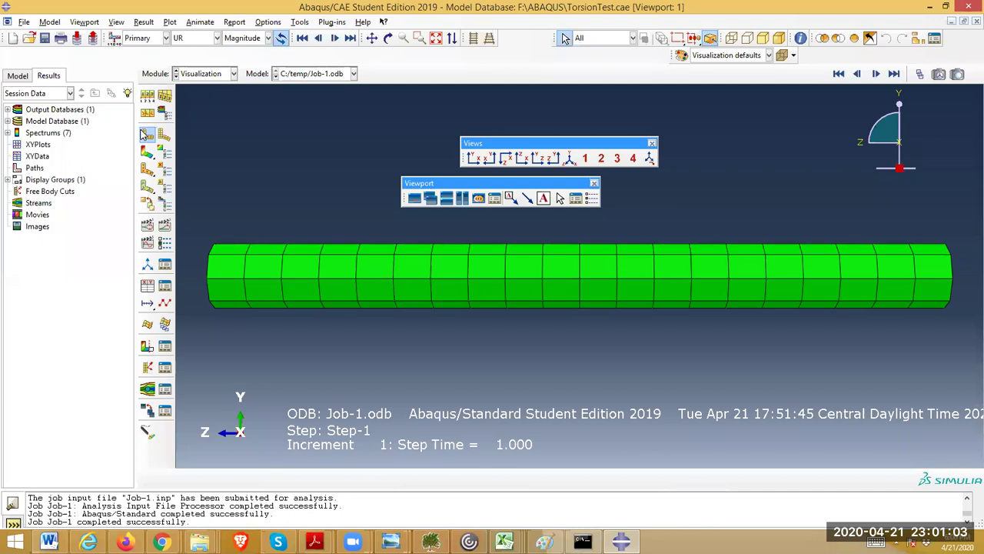
click(144, 133)
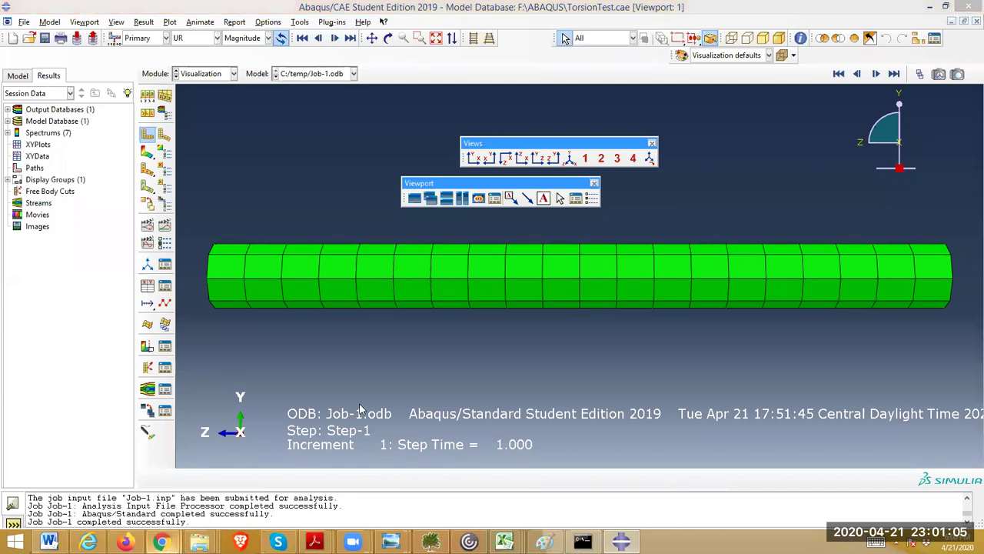
Return to the Outlook draft and begin item 2 with "By looking at the mesh boundaries for the deformed and undeformed cylinder, comment on whether the".
key(super+4)
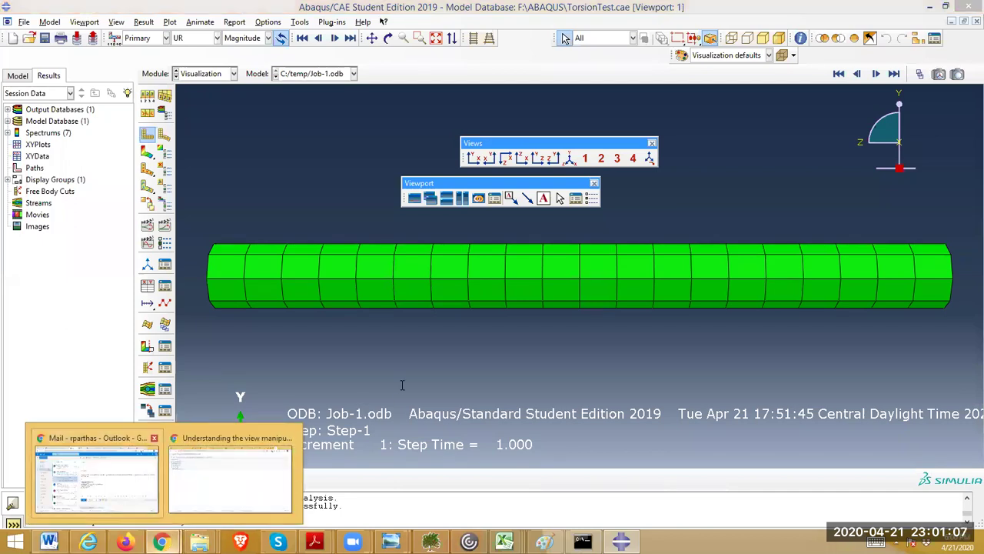
text(By looking at the m)
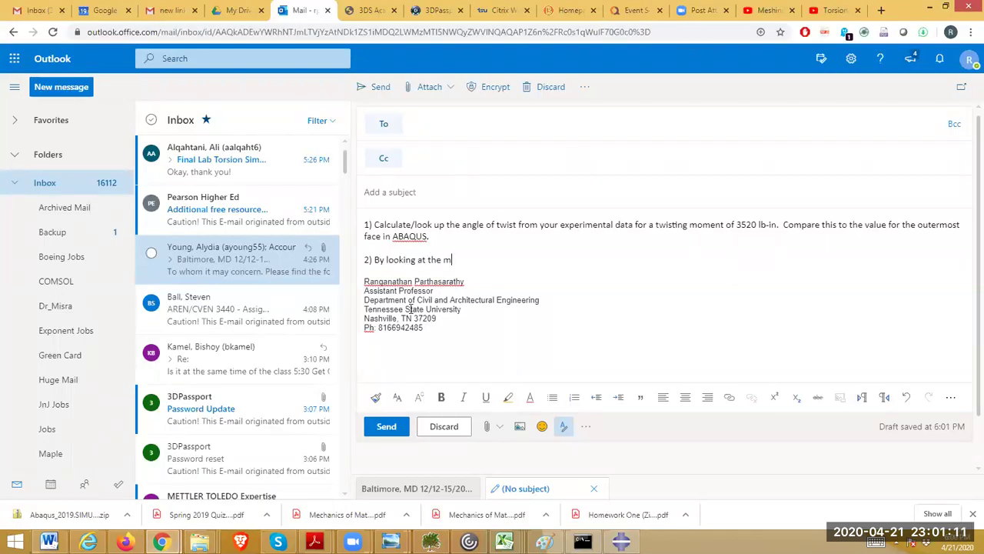
text(esh boundaries for the defo)
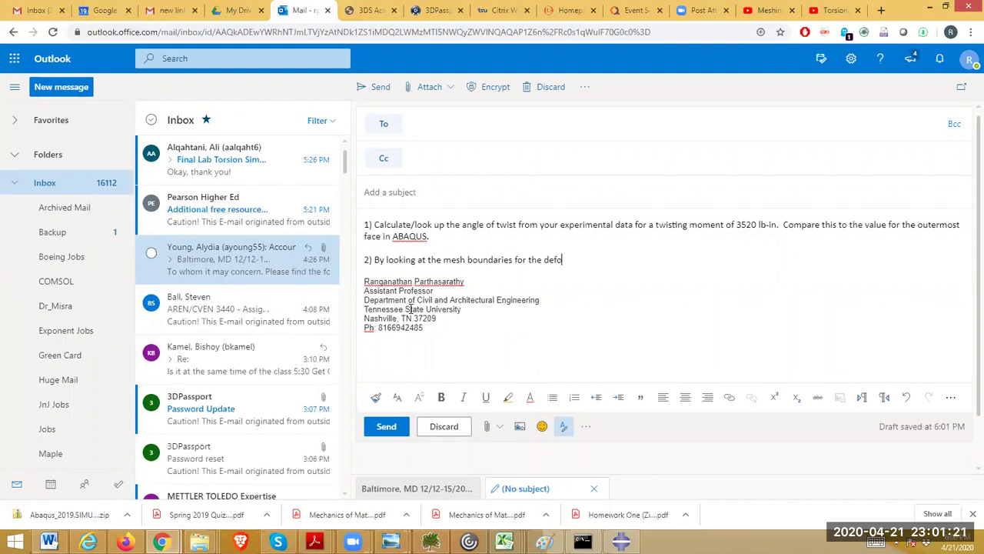
text(rmed and undeformed )
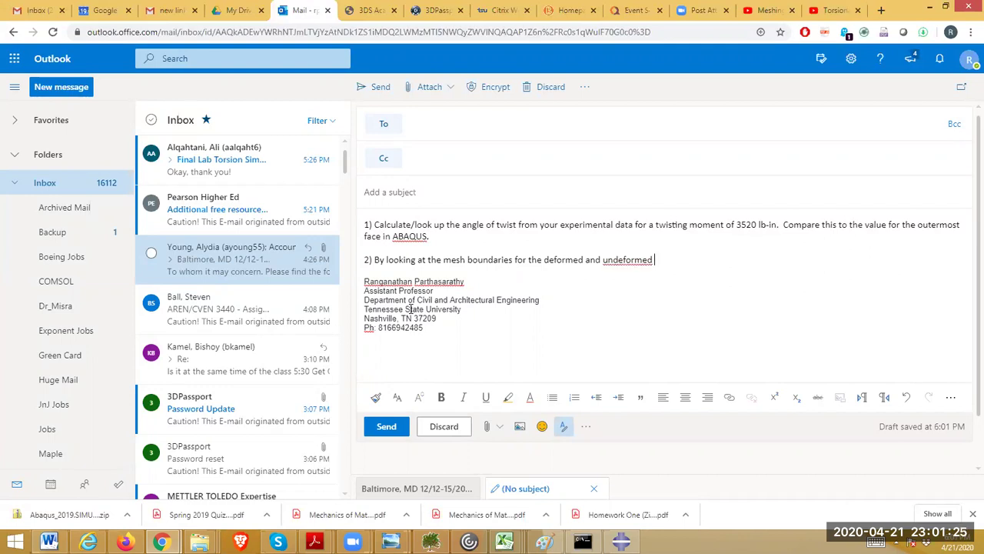
text(cylinder, comment on whether the t)
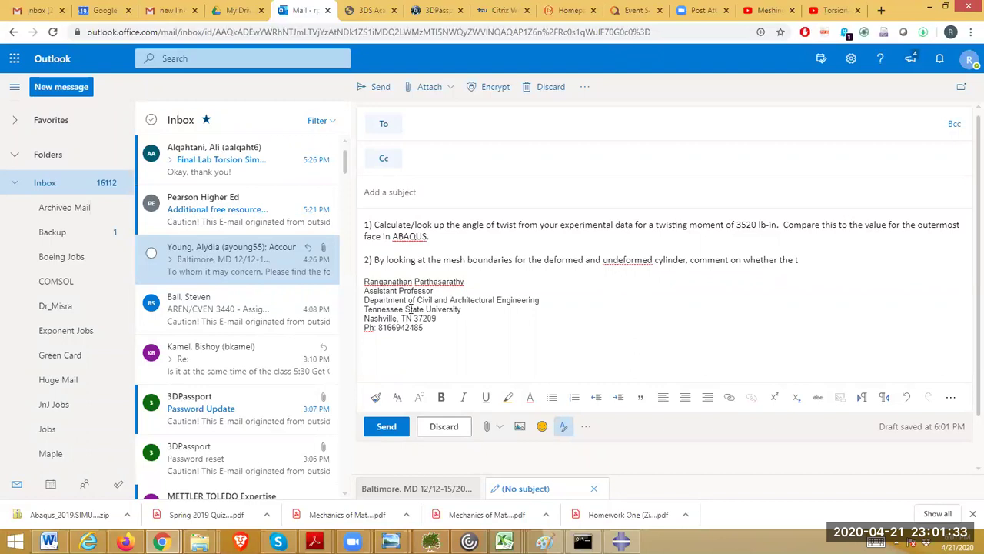
Finish item 2 with "linear elastic theory of torsion is applicable here.".
key(BackSpace)
text(linear elastic theory of torsion is appl)
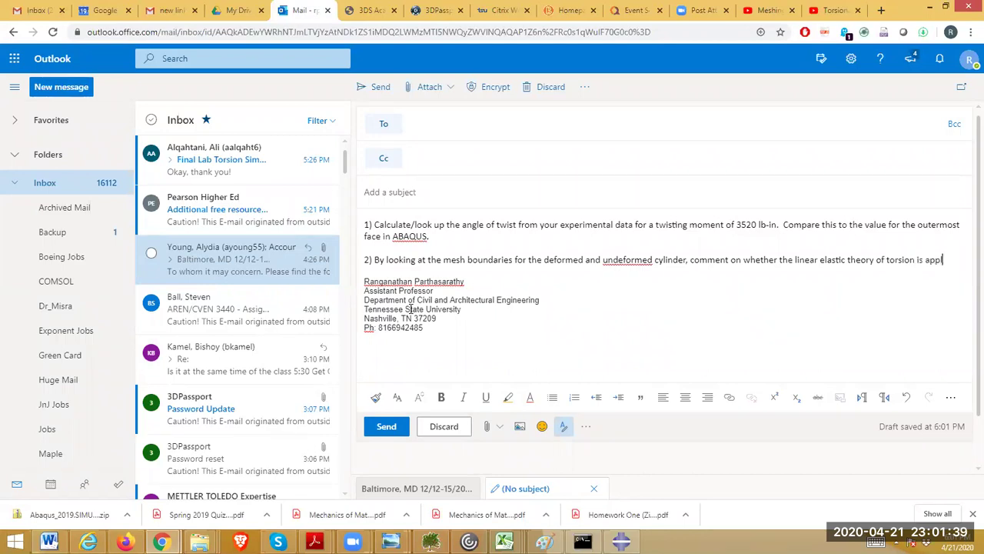
text(icalle here)
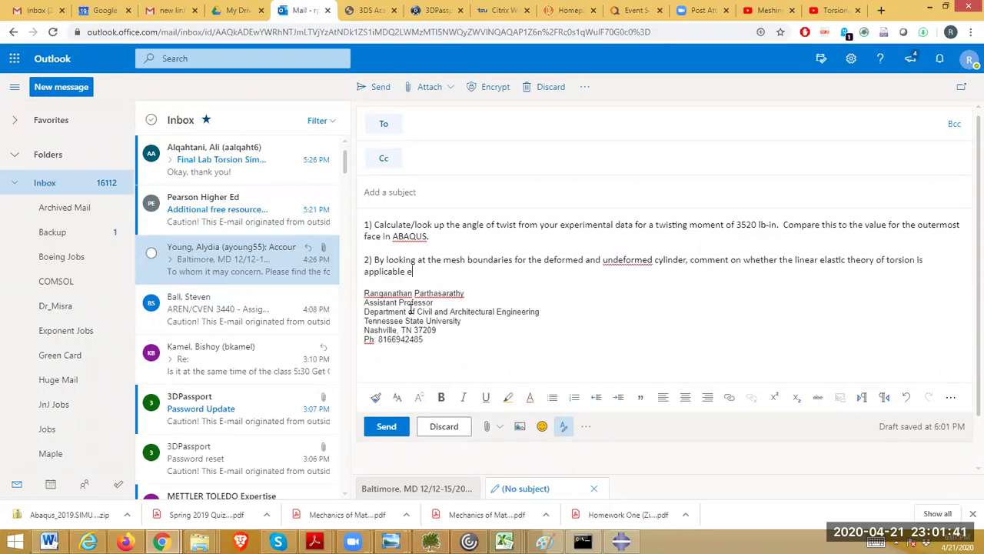
text(.)
Switch back to Abaqus/CAE and plot the S Mises stress contours on the deformed cylinder in isometric view.
key(alt+Tab)
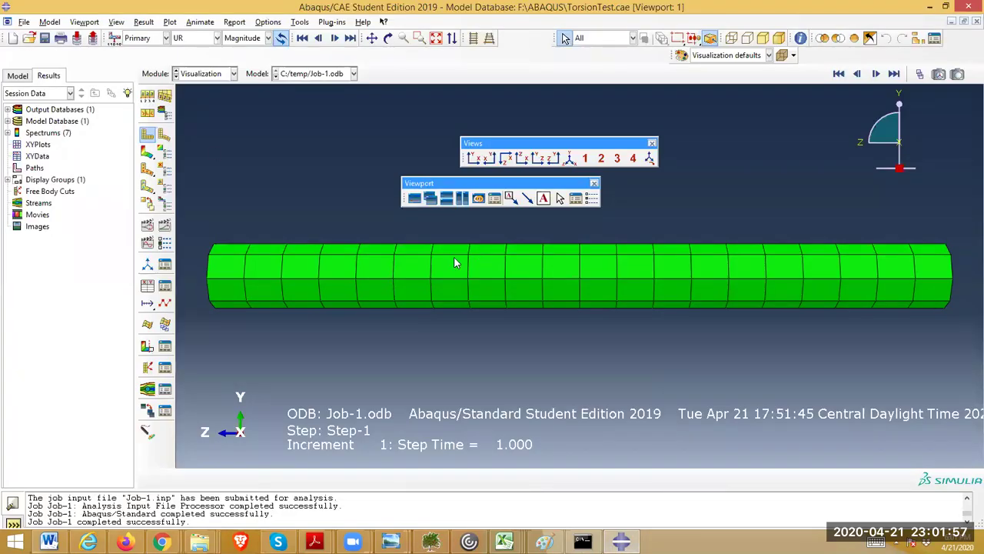
click(153, 151)
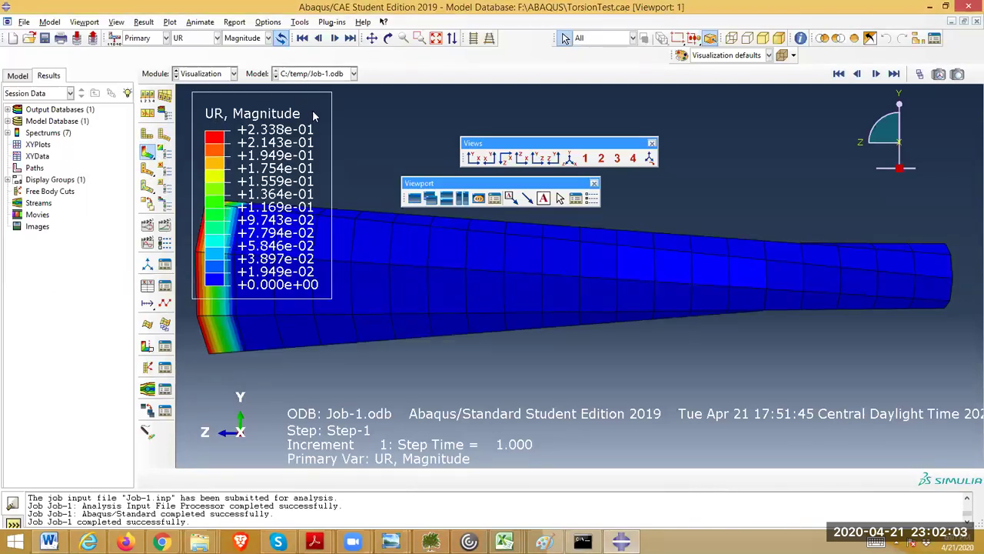
click(570, 158)
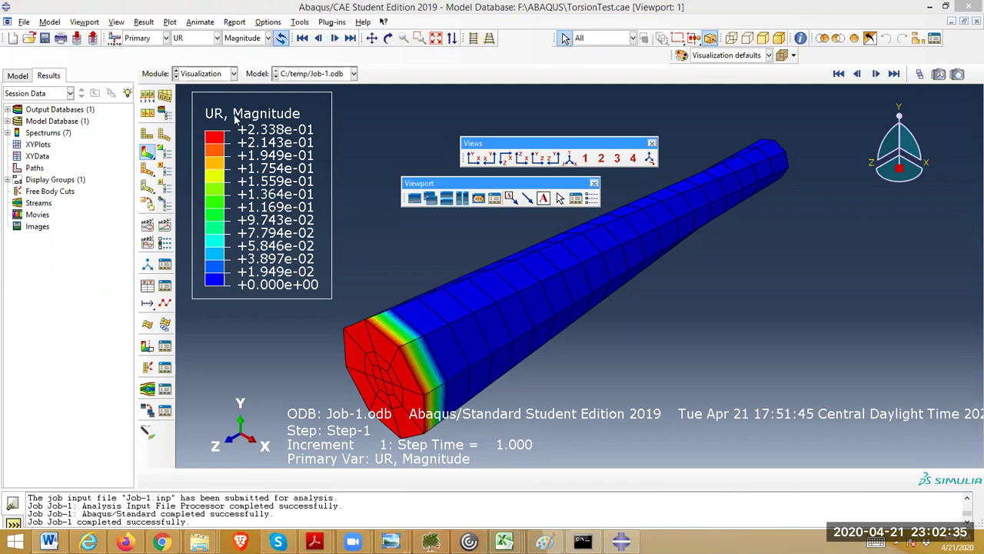
click(204, 39)
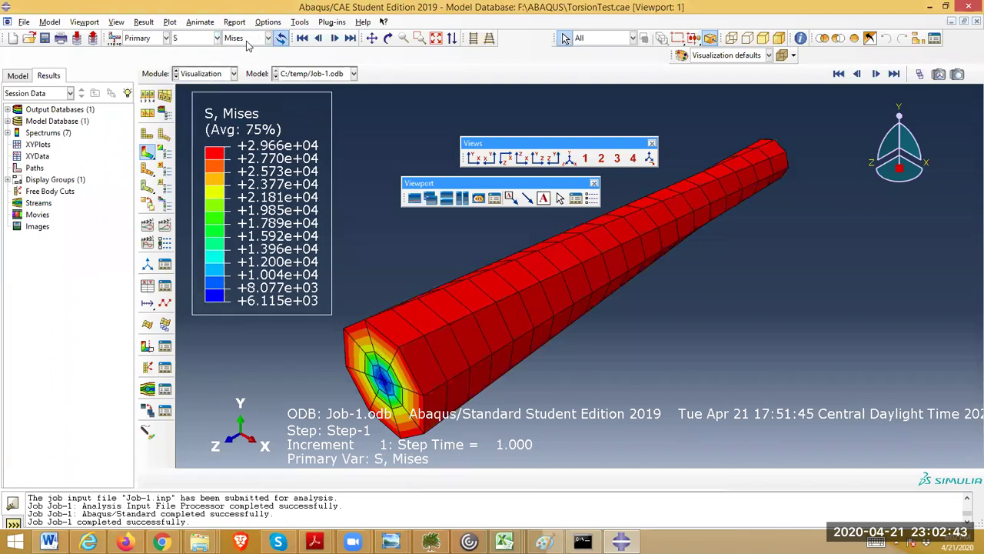
Plot the S12 shear stress contours on the cylinder, followed by the S13 shear stress contours.
click(247, 38)
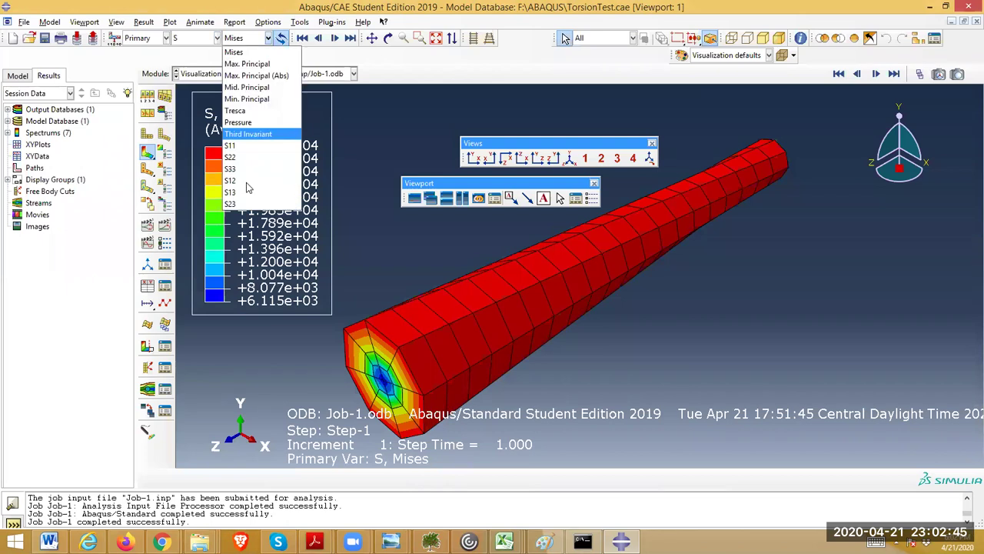
click(243, 181)
click(255, 43)
click(243, 43)
click(243, 42)
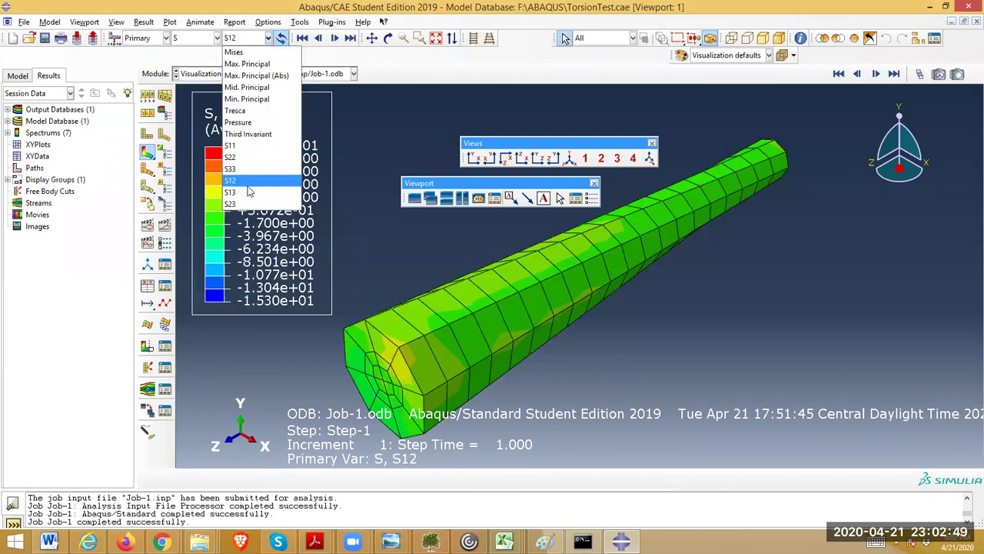
click(246, 192)
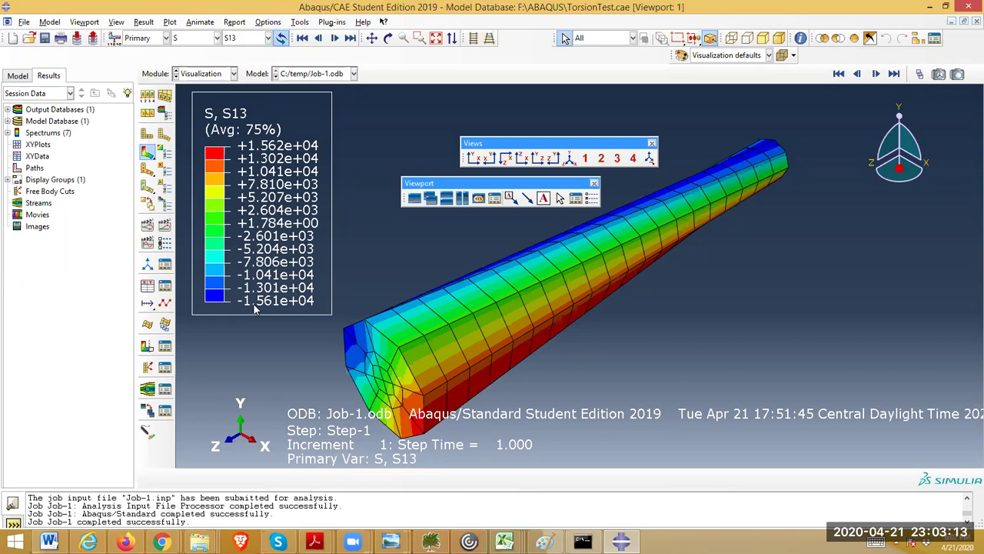
Plot the rotational displacement UR on the cylinder and narrow it to the UR3 component.
click(197, 38)
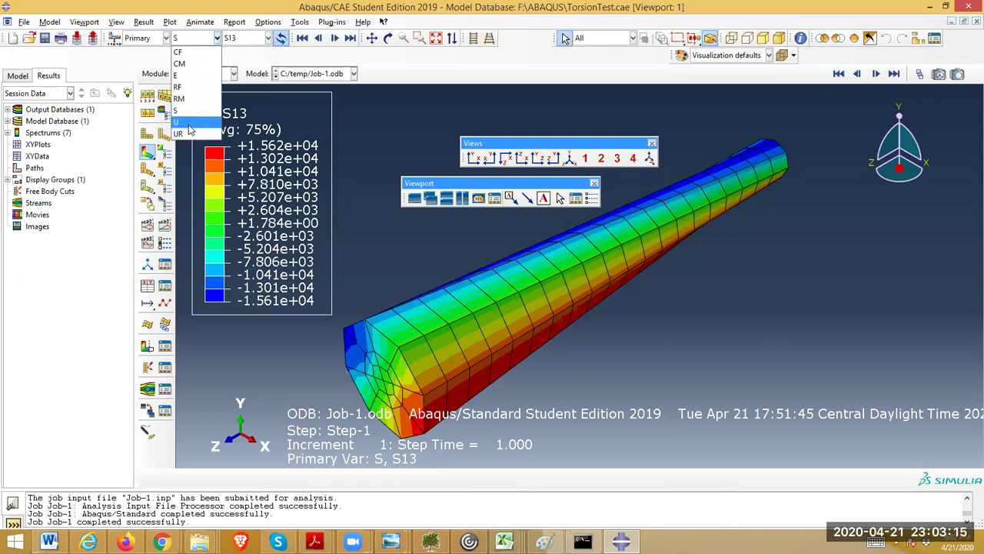
click(188, 135)
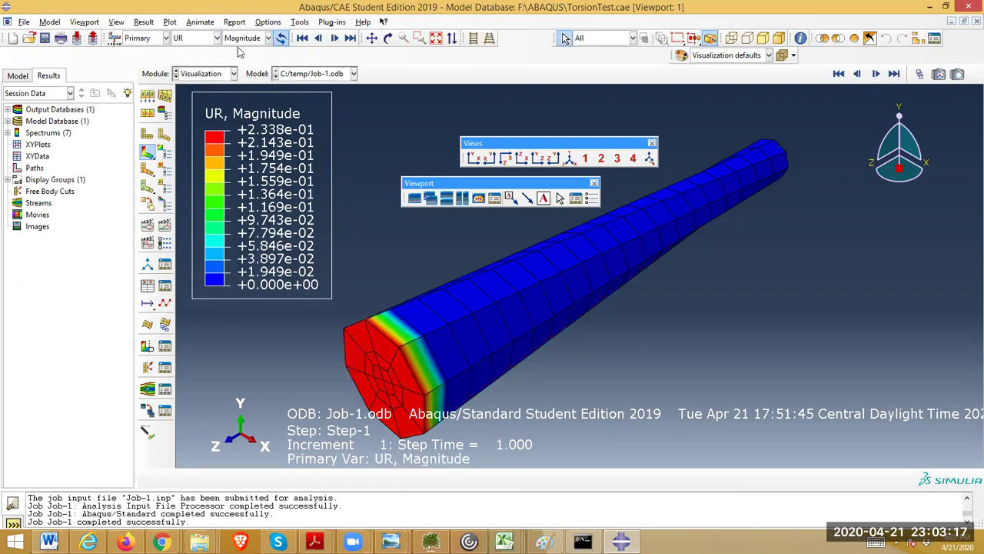
click(243, 40)
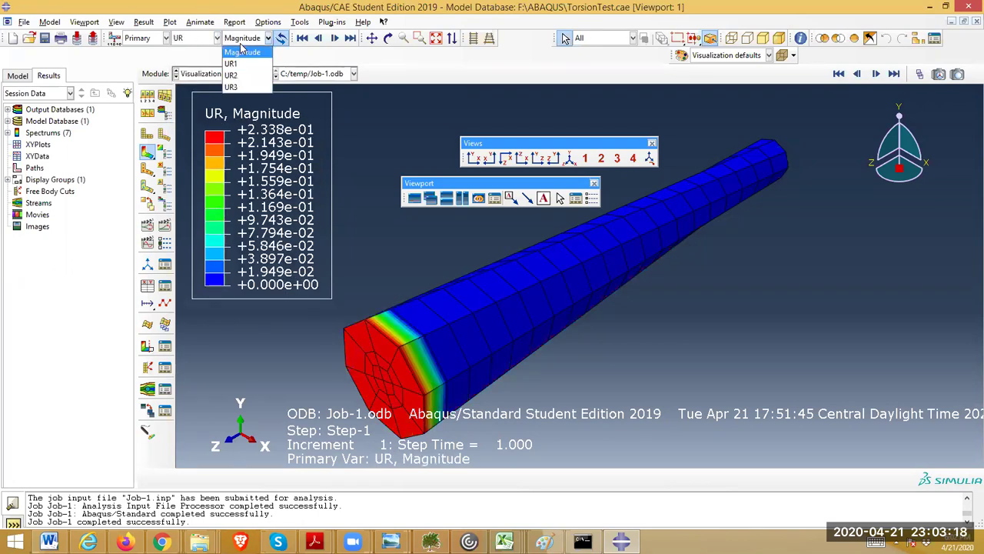
click(232, 87)
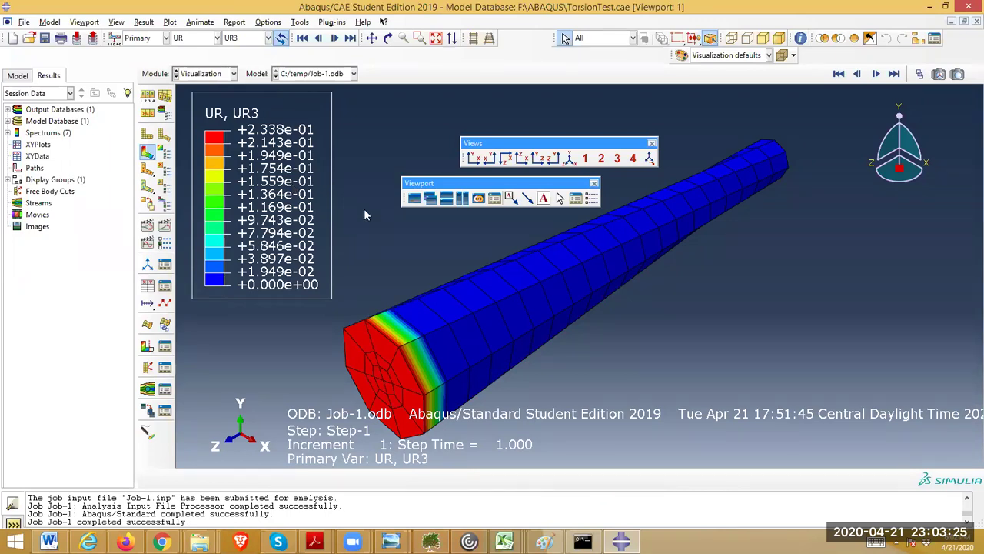
Return to stress output S and review the Mises, S11, S22 and S12 contours, ending with the S13 shear stress plot.
click(192, 38)
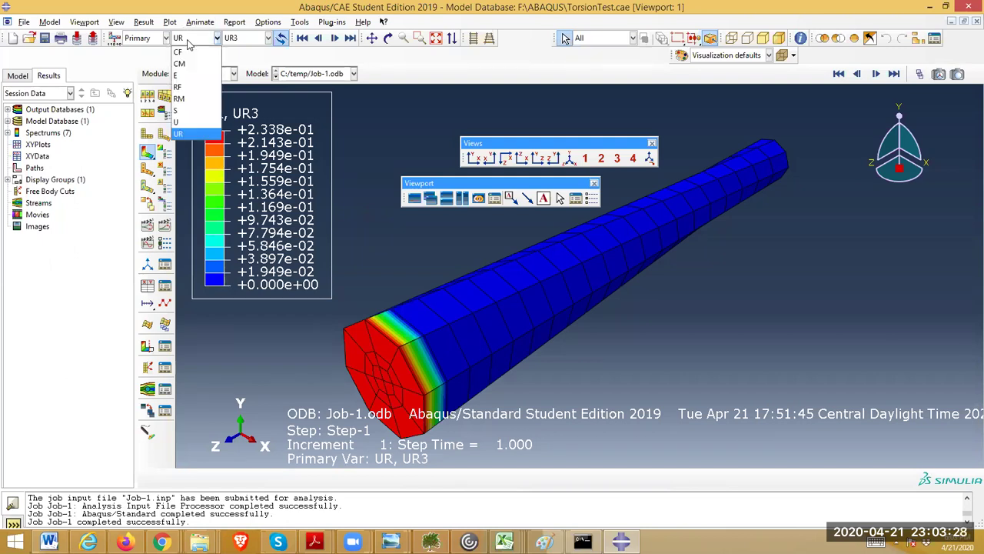
click(197, 112)
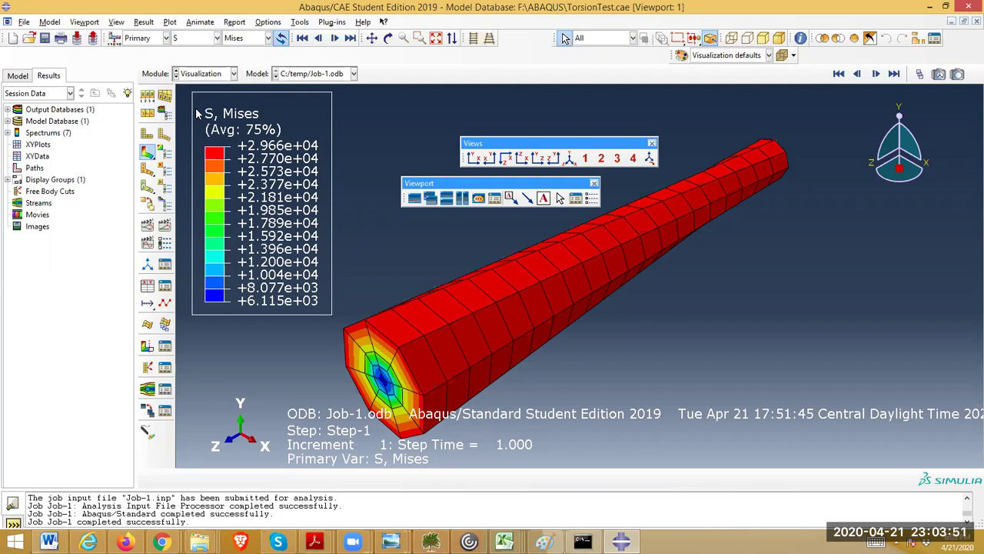
click(267, 39)
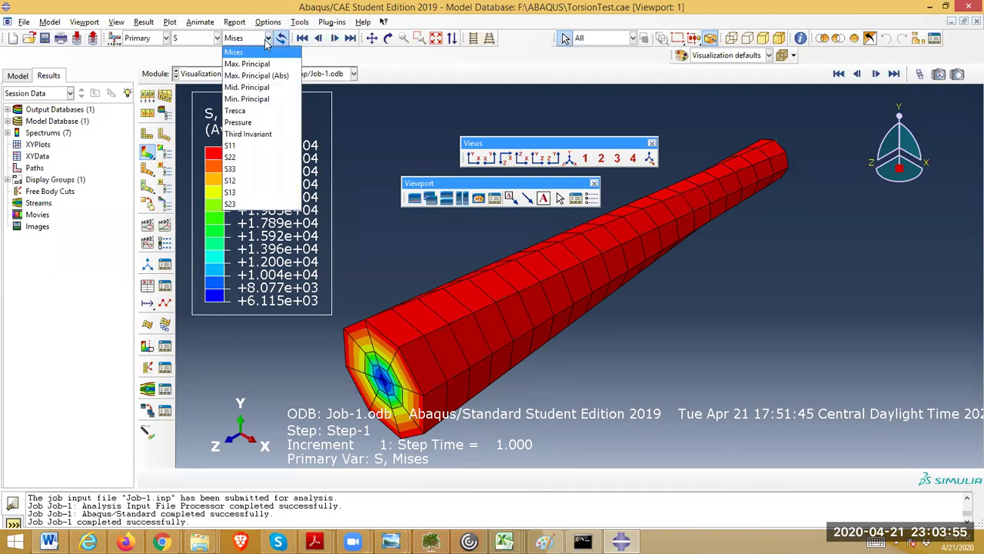
click(256, 146)
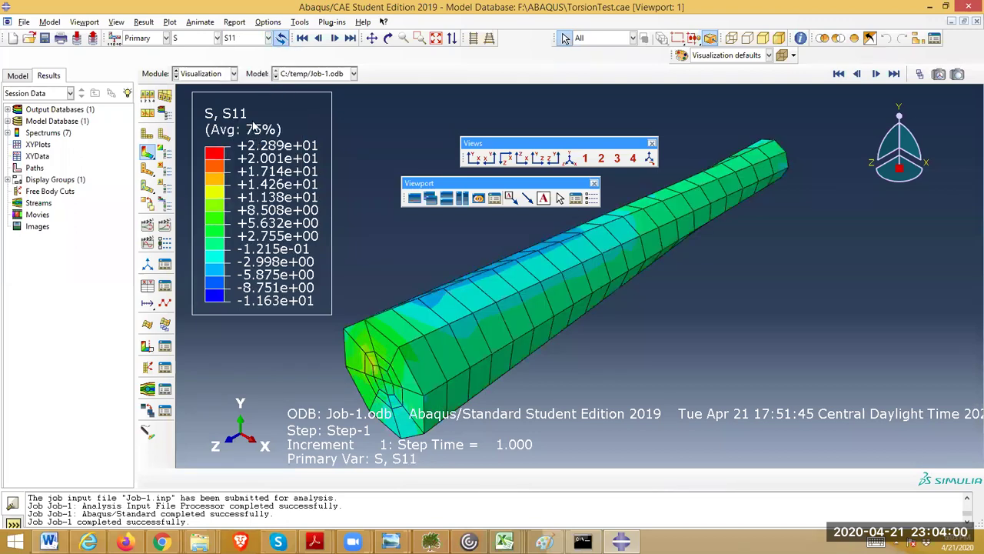
click(254, 40)
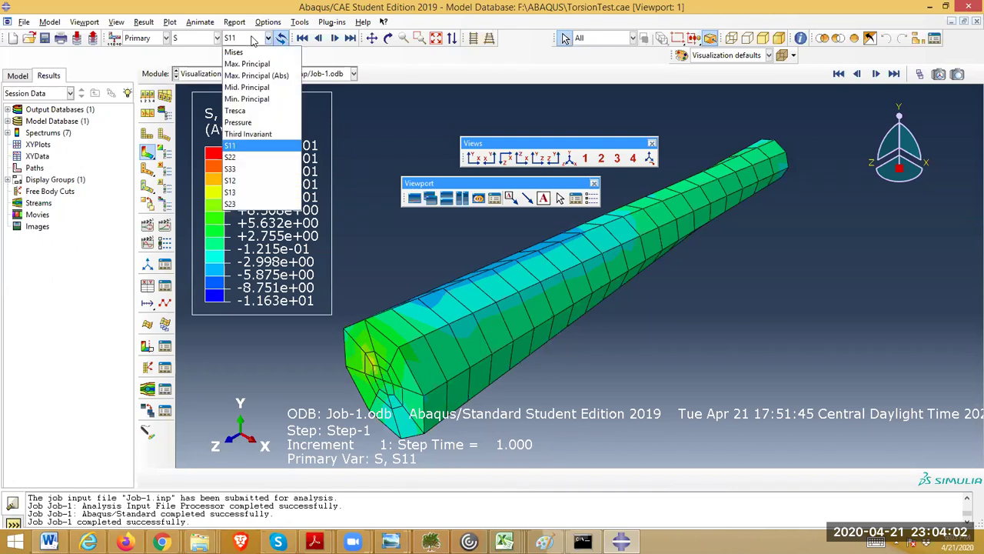
click(246, 157)
click(238, 38)
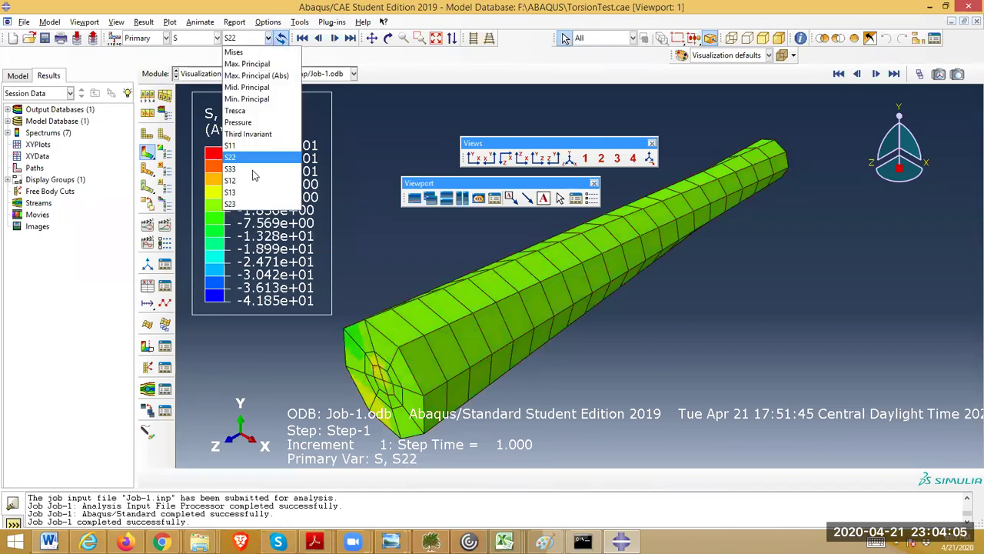
click(230, 180)
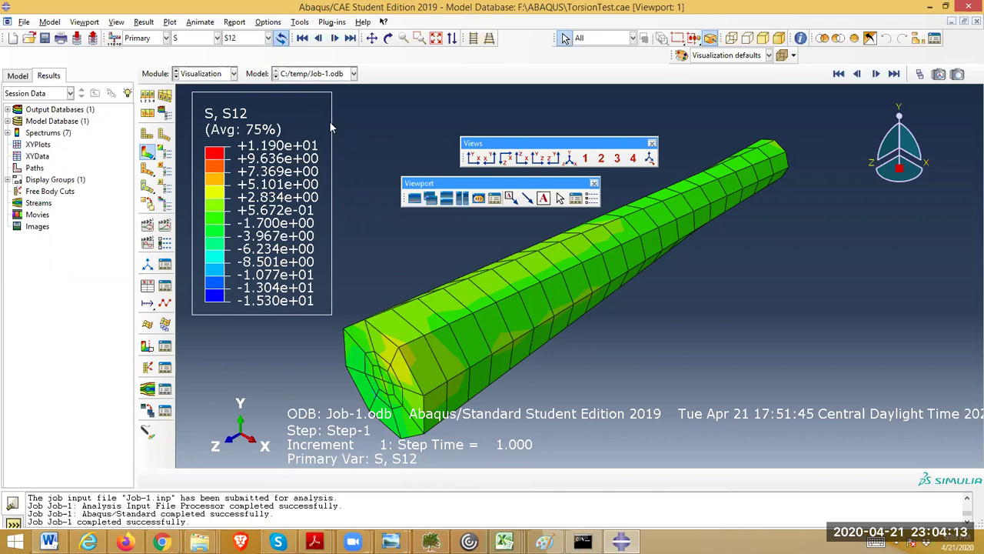
click(249, 40)
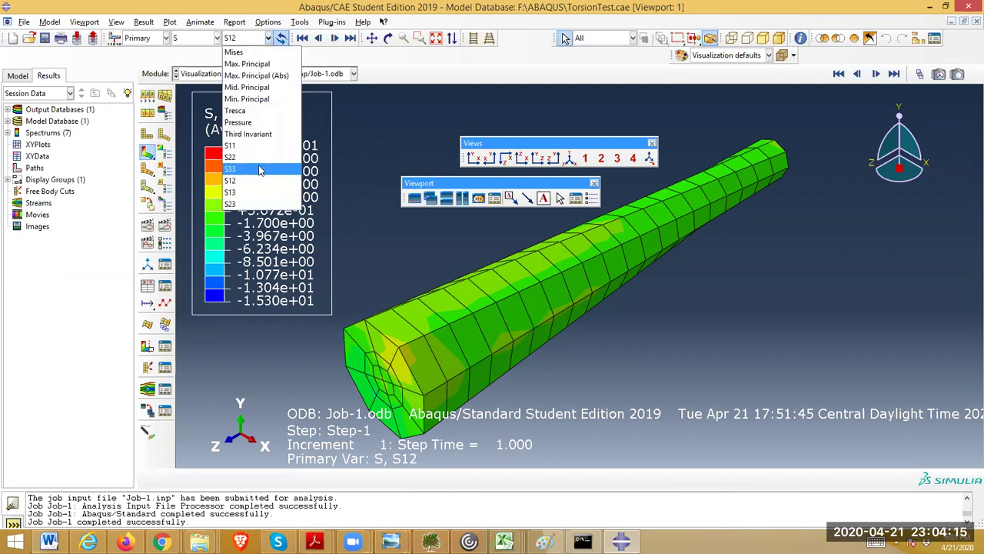
click(257, 193)
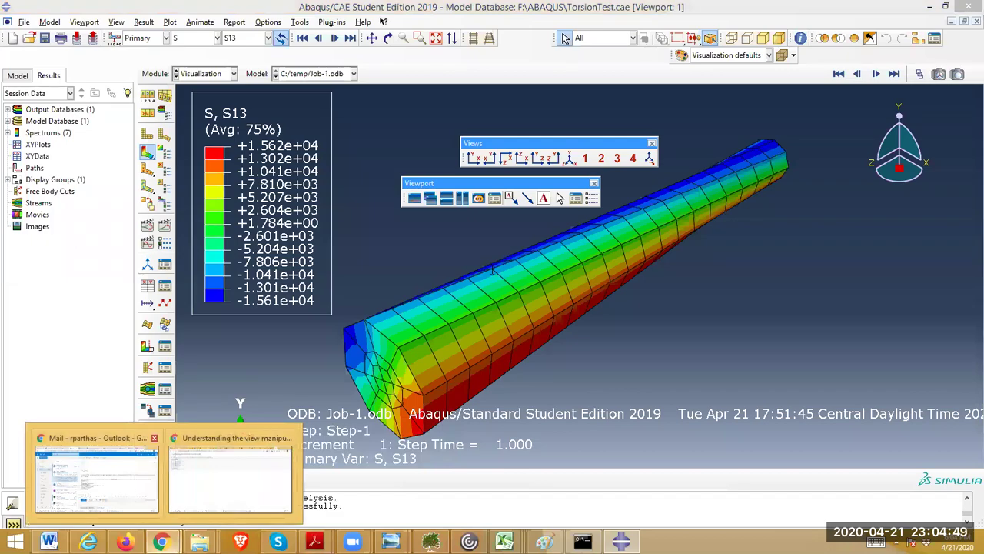
Switch to the Outlook draft and begin item 3 with "Calculate the maximum shear stress in the cross-section of the bar for the applied twisting moment of".
key(alt+Tab)
text() Ca)
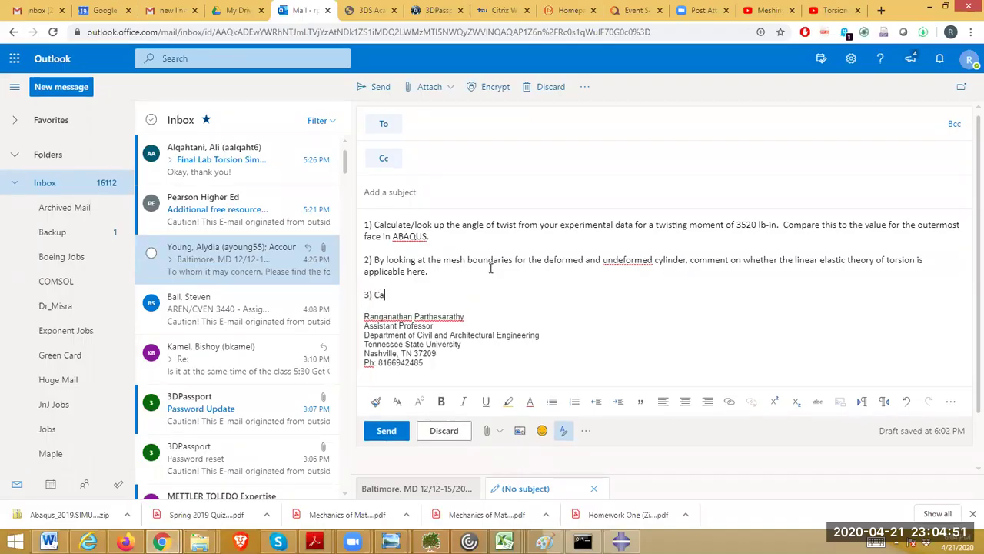
text(lculate the maximum shear stress )
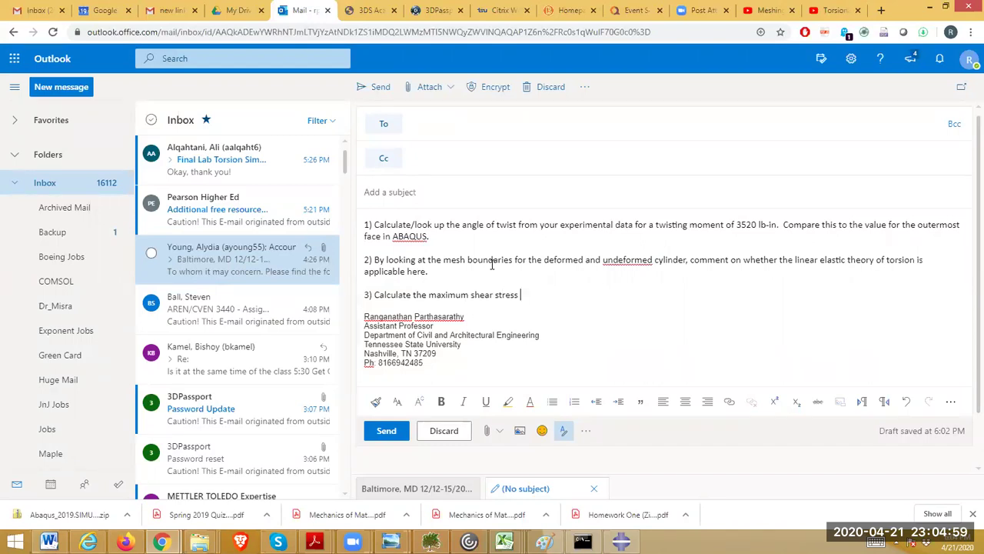
text(in the cross-section of the bar for the applied twisting moment of )
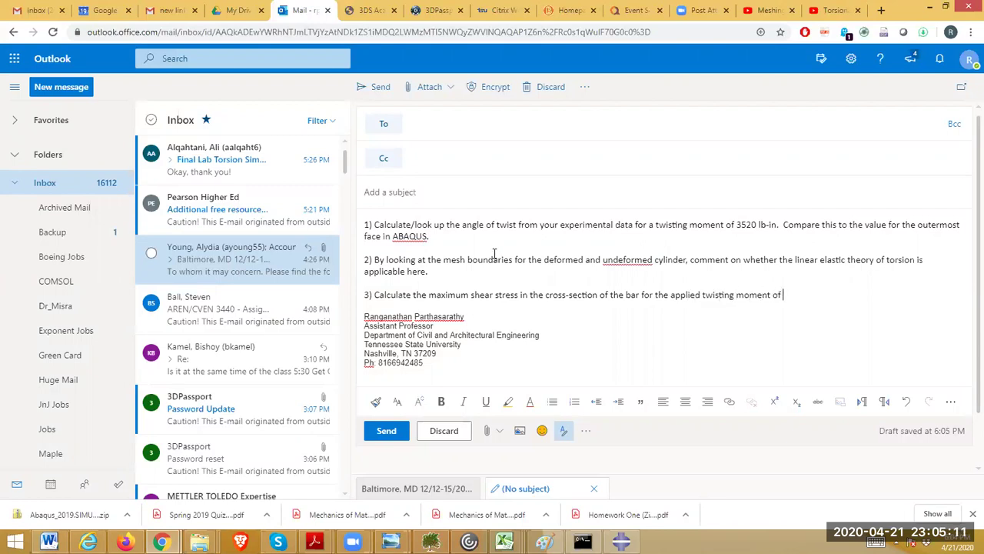
Finish item 3 with "3520 lb-in. Compare this to the maximum magnitude of S13 from the simulation." and add the number 4) below it.
text(3520 lb-in.  Compare this to the)
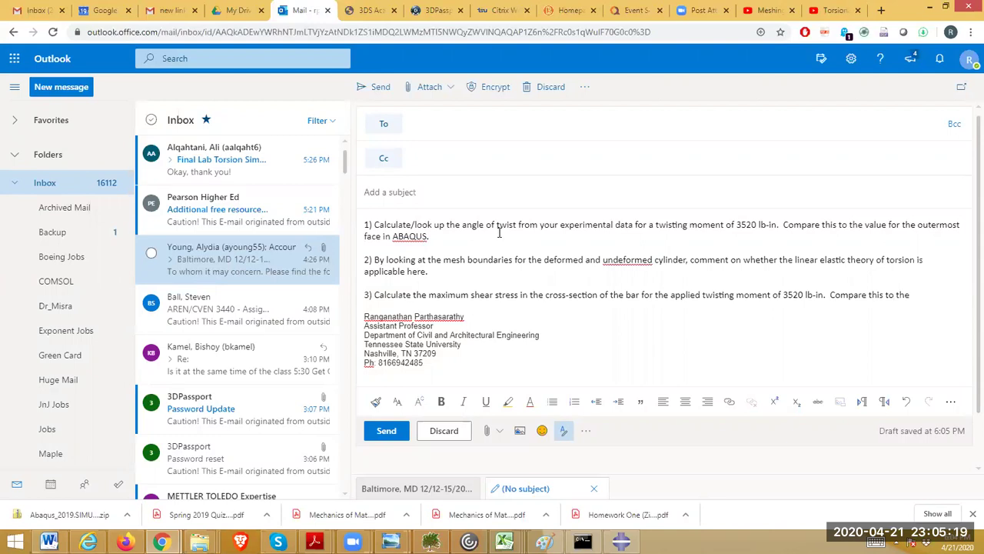
text( maximum magnitude of S13 from the simulation.)
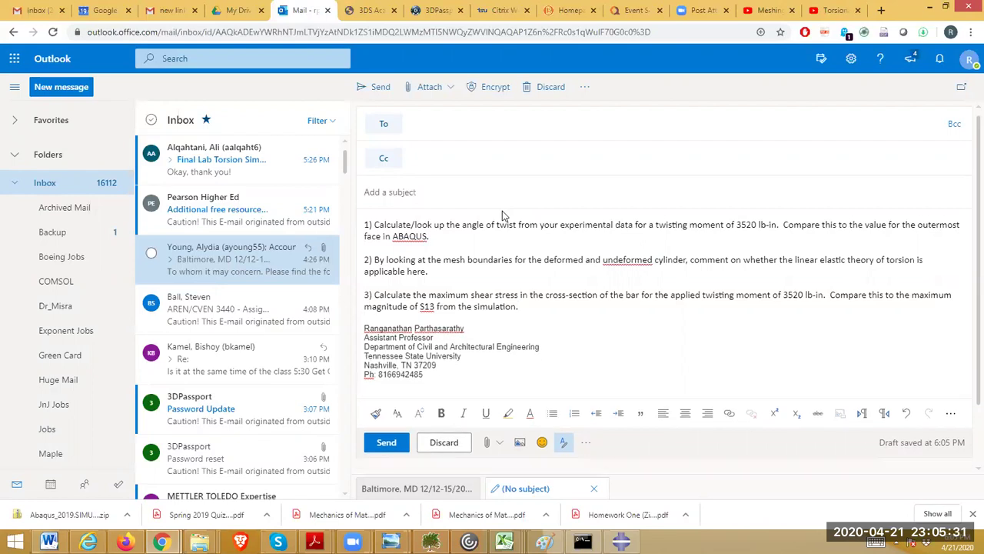
key(Return)
key(Return)
text(4))
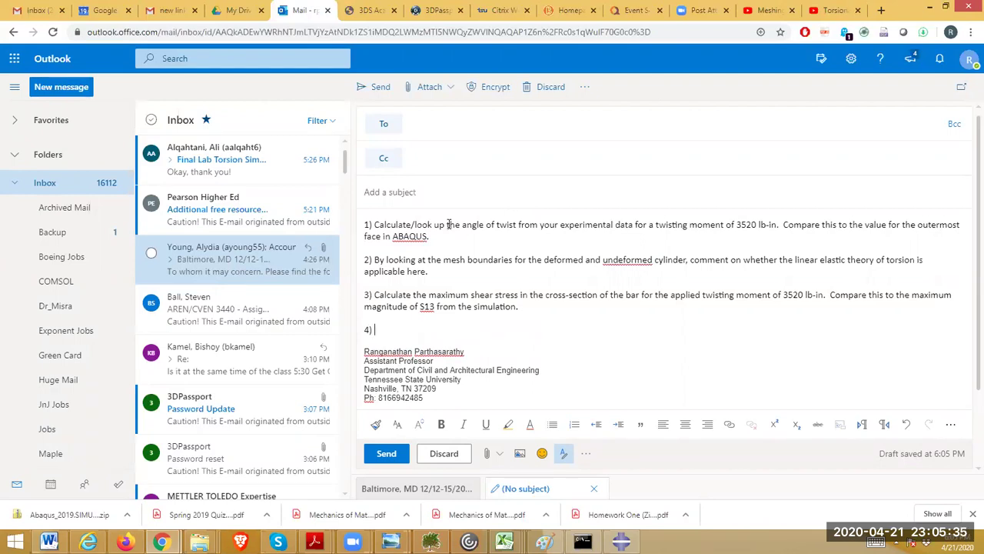
Extend the end of item 1 with ", and give your comment if there are any differences.".
click(441, 234)
key(BackSpace)
text(, and give your commend)
key(BackSpace)
key(BackSpace)
text(nt if there are any differences.)
Extend the end of item 3 with the same request, ", and give your comment if there are any differences.".
click(524, 318)
click(520, 306)
text(and give your comment if there are any differences.)
click(450, 325)
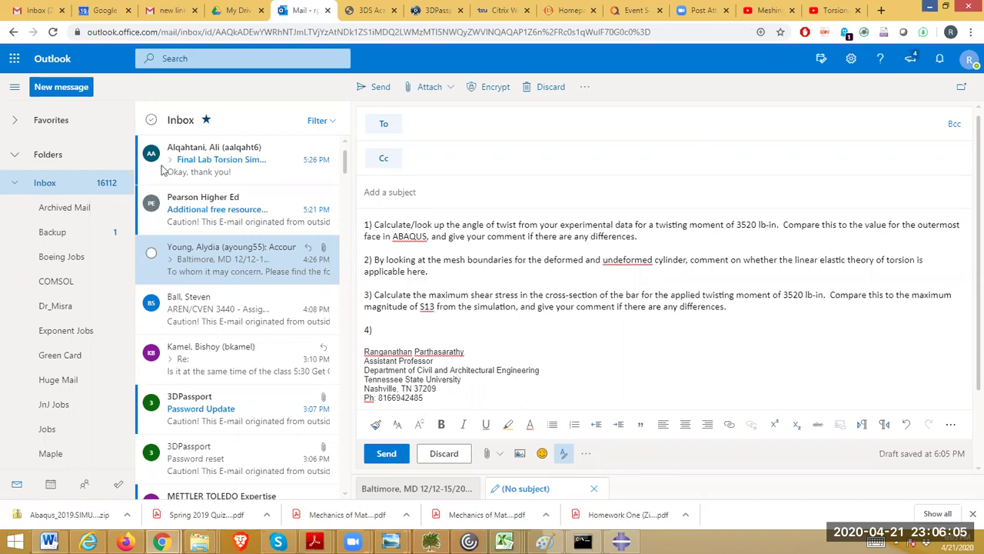
Switch to Abaqus/CAE and change the cylinder's stress contour plot to S Mises.
key(alt+Tab)
click(191, 39)
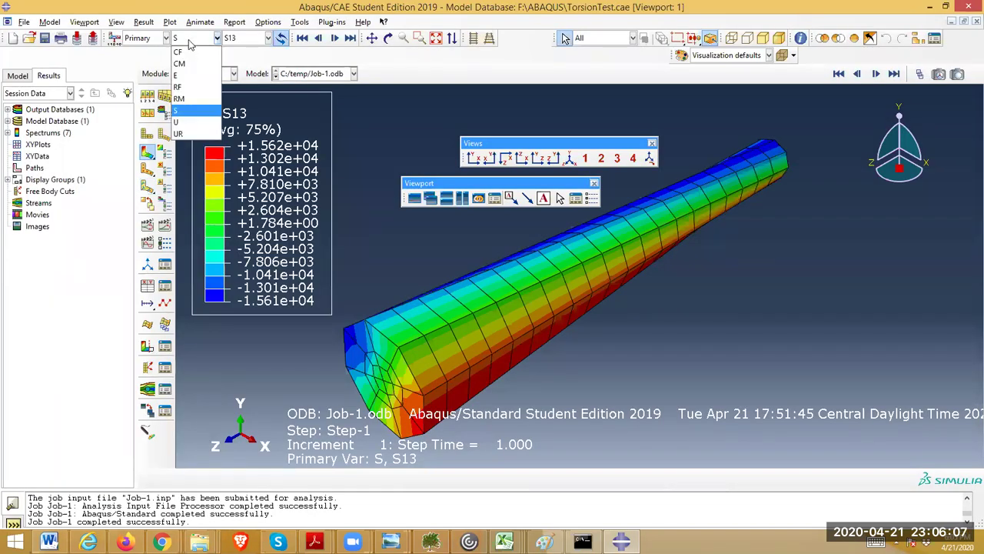
click(258, 65)
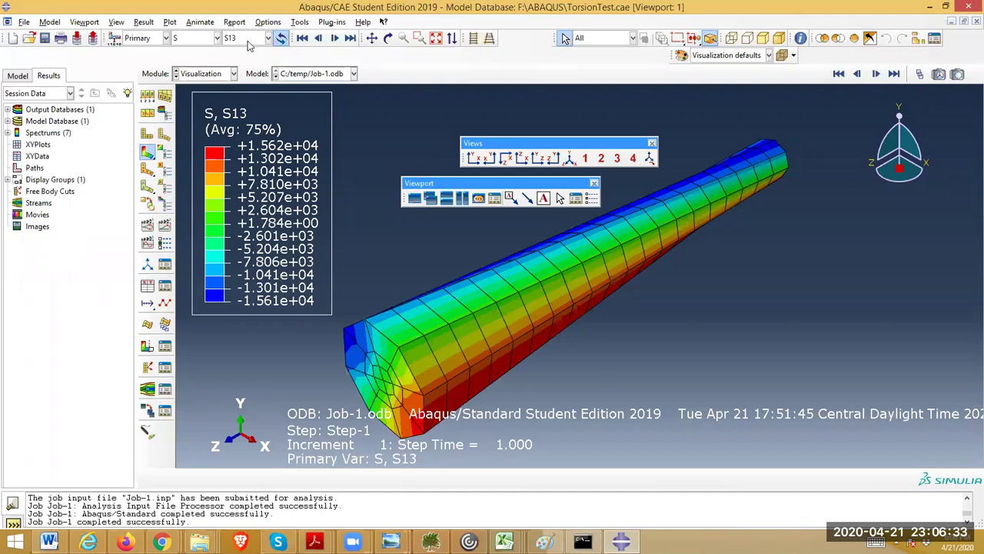
click(249, 39)
click(246, 53)
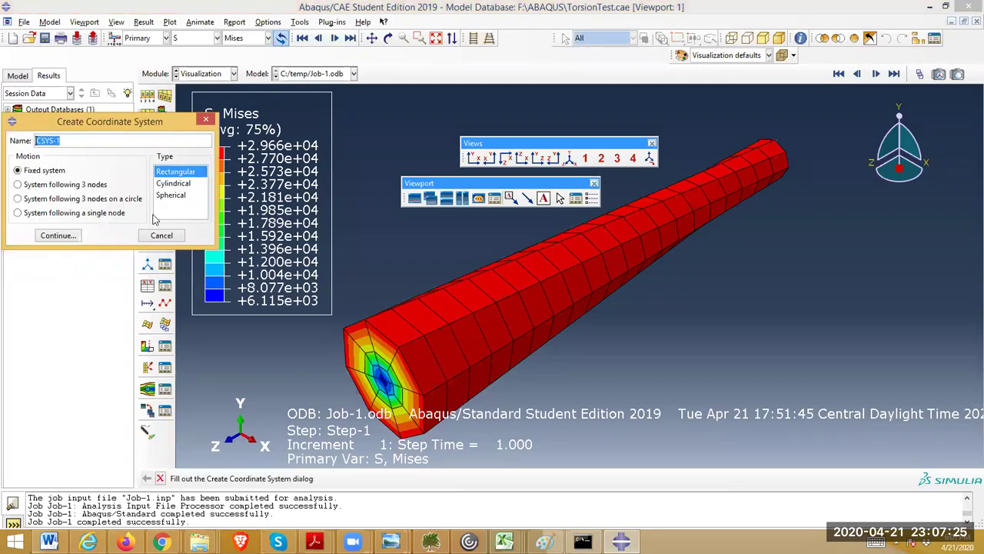
click(161, 185)
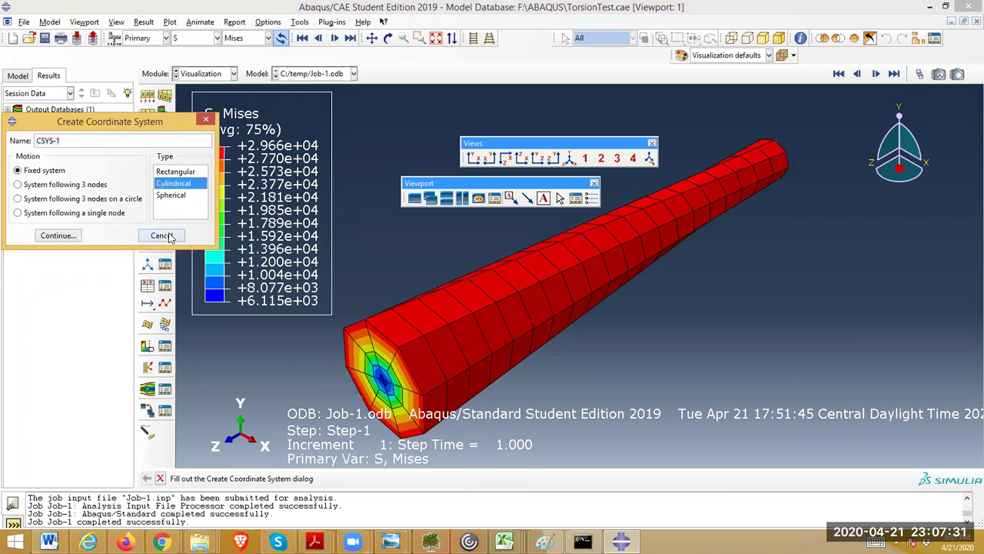
click(163, 235)
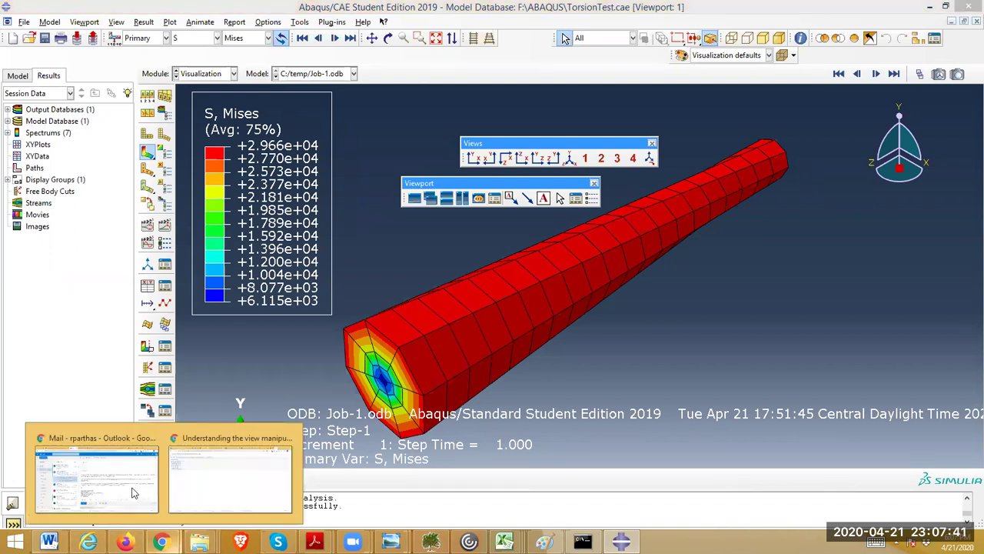
Return to the Outlook draft and set the message subject to "Questions to answer for torsion lab simulation".
key(alt+Tab)
click(492, 192)
text(Questions to answer for torsion lab )
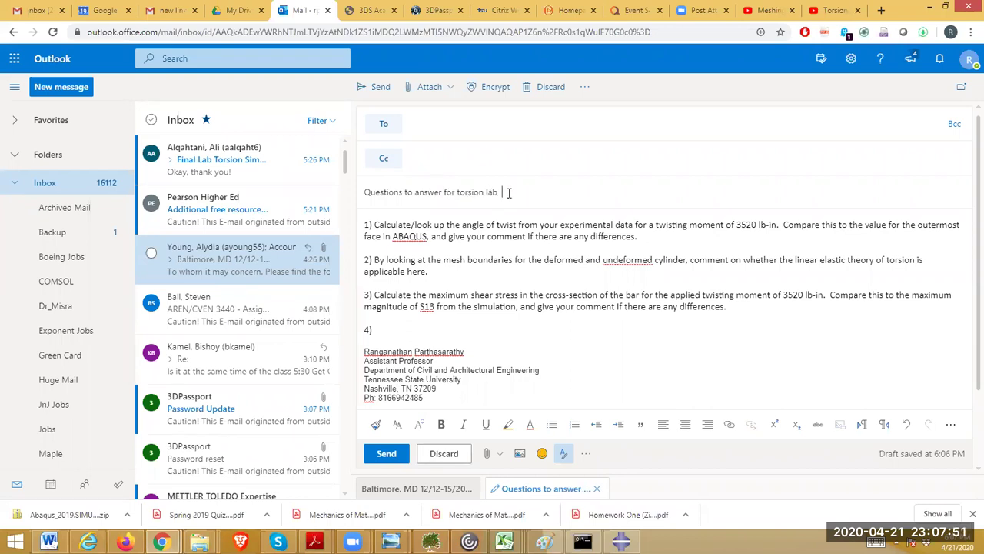
text(simulation)
Switch to Abaqus/CAE and create fixed cylindrical system CSYS-1 with its origin at the end face's centre node and R-axis and R-Theta plane through rim nodes.
key(alt+Tab)
click(149, 265)
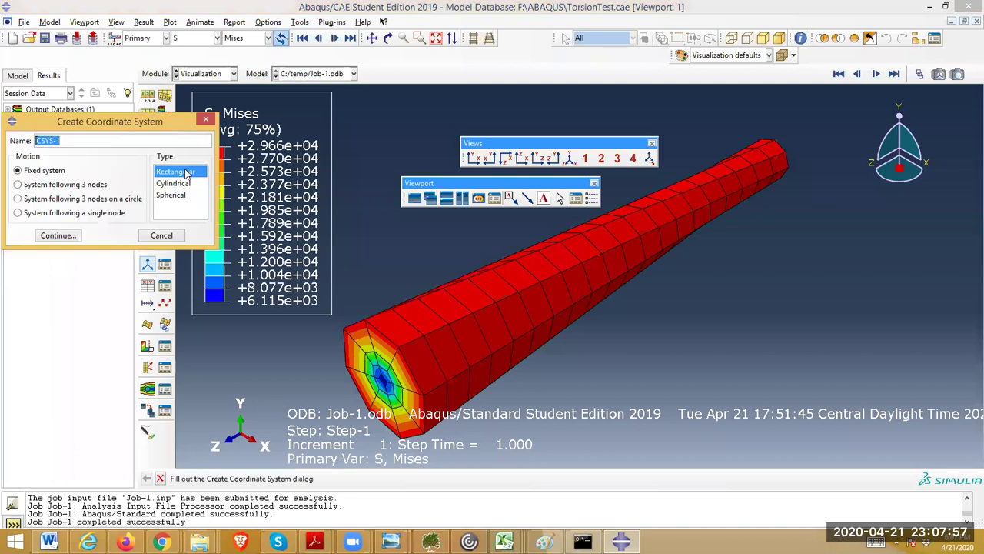
click(172, 183)
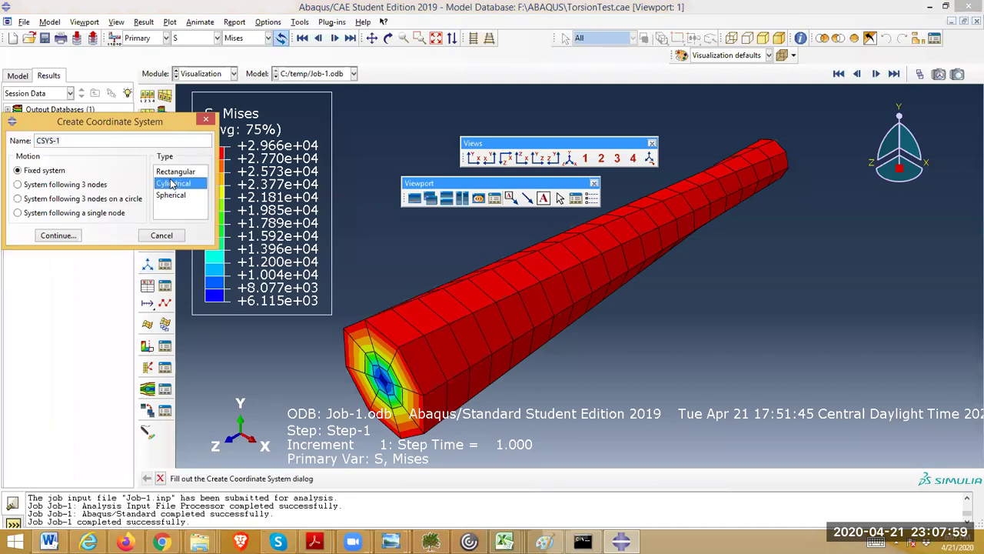
click(57, 236)
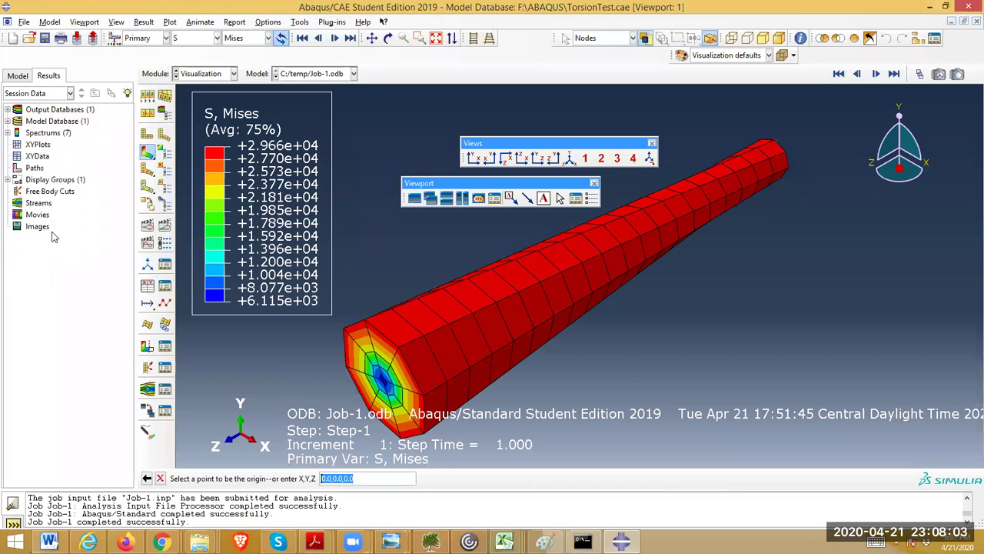
click(383, 380)
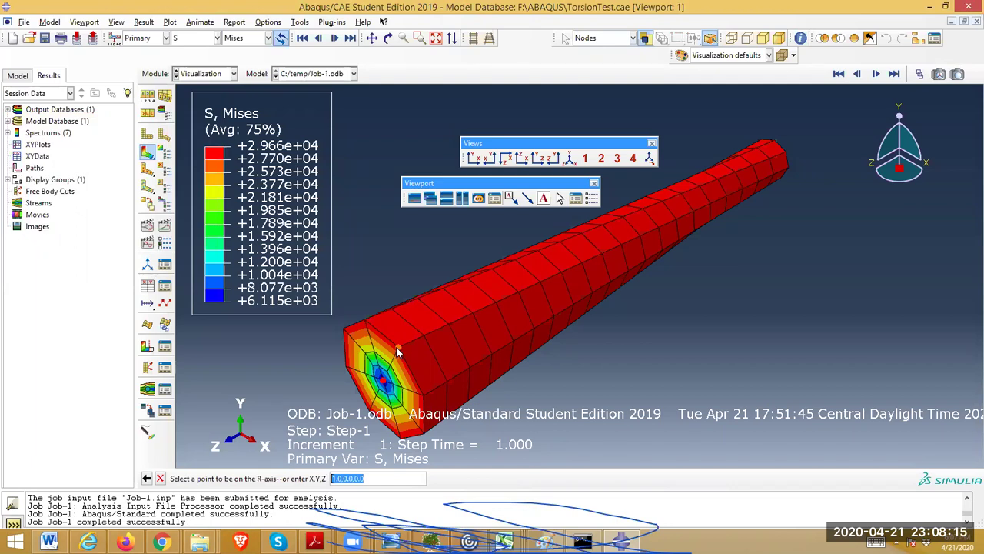
click(397, 351)
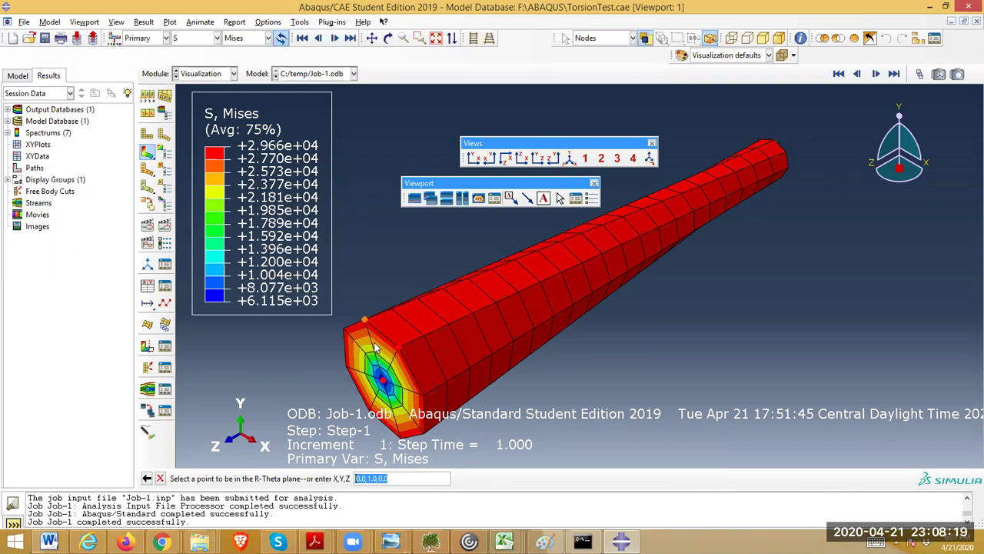
click(375, 355)
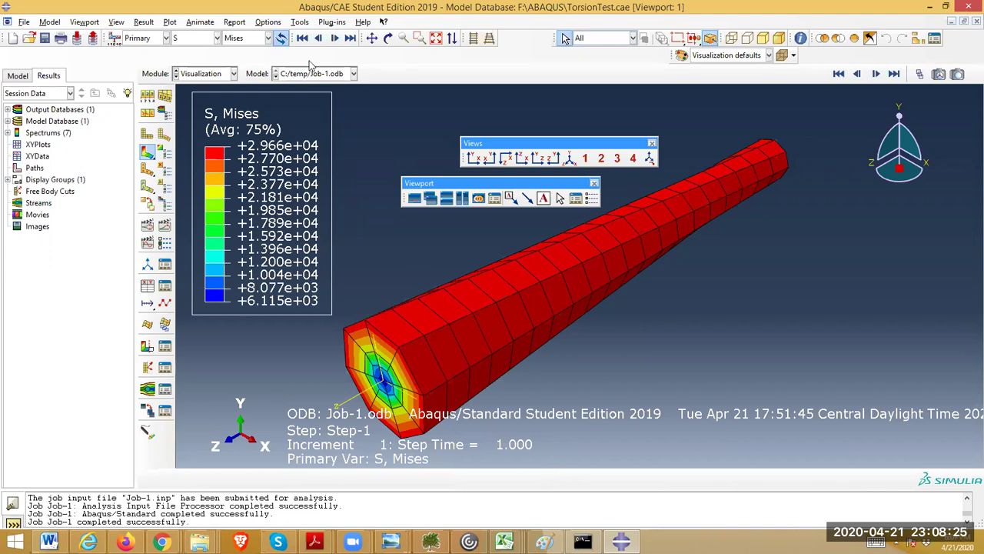
Display the cylinder's S12 shear stress contour, followed by the S13 shear stress contour.
click(245, 38)
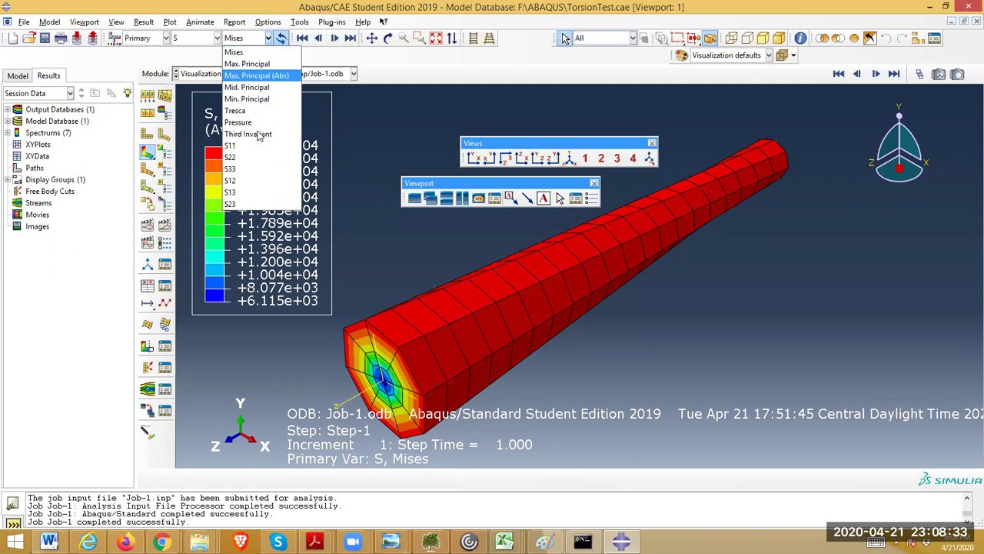
click(269, 181)
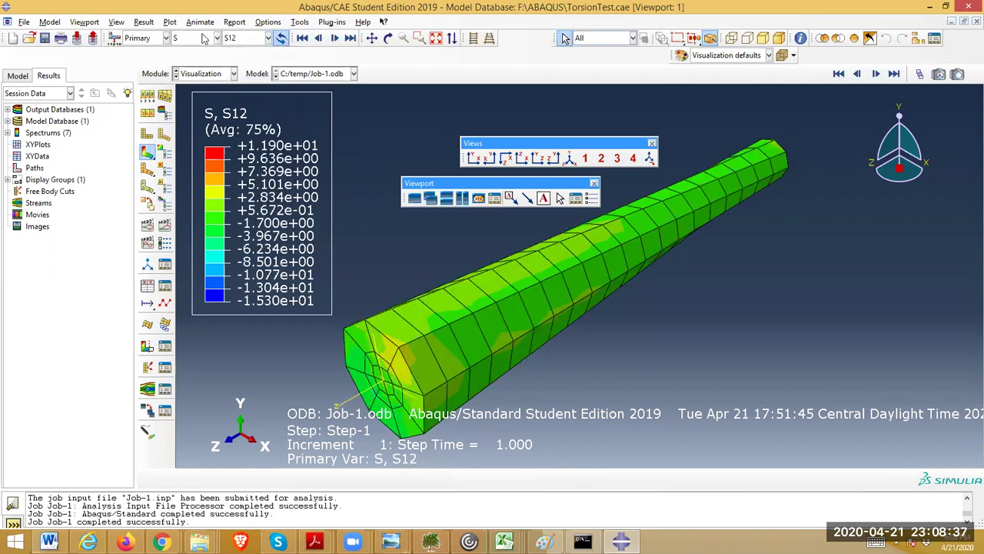
click(231, 38)
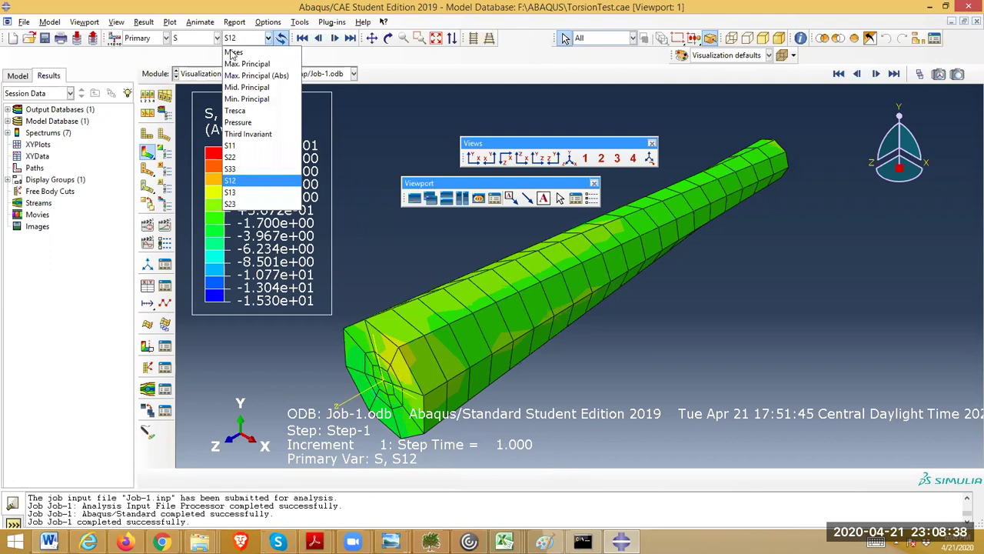
click(268, 194)
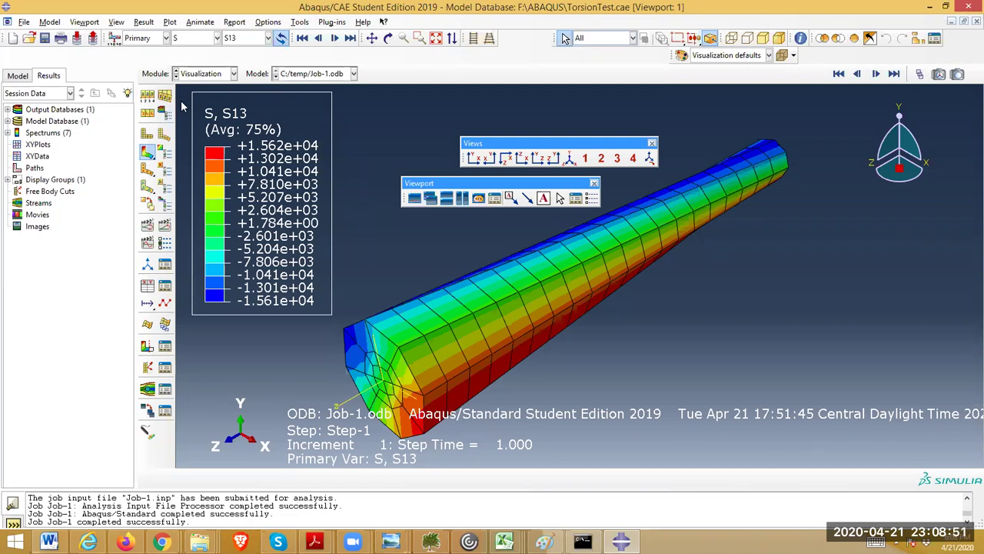
Review the settings of the model's existing boundary condition BC-1, leave them as they are, and suppress it.
click(18, 78)
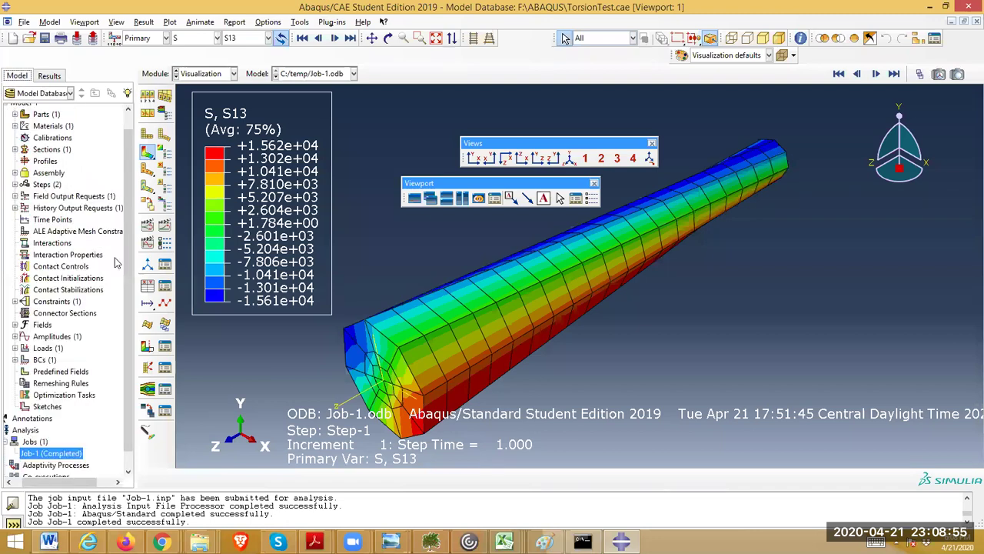
click(14, 360)
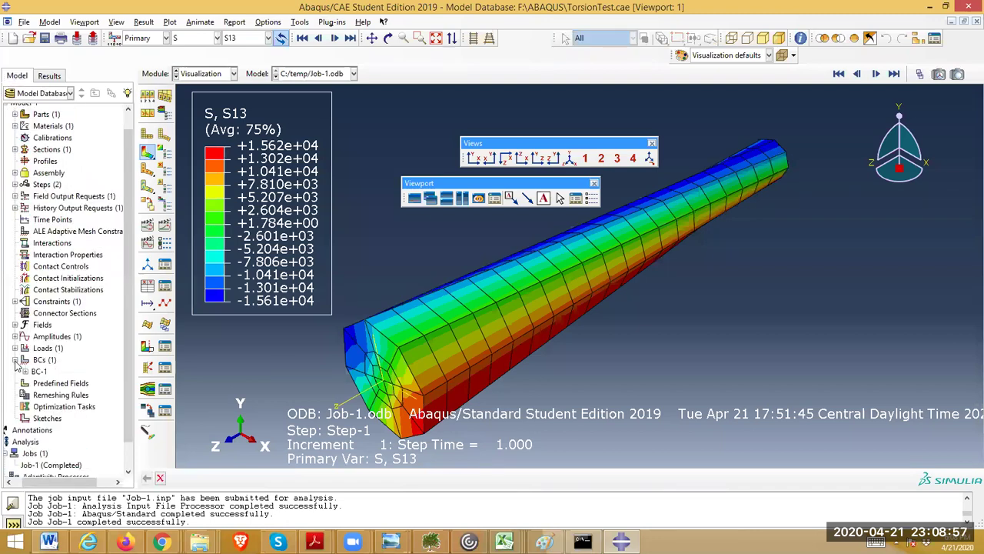
click(38, 371)
double_click(38, 371)
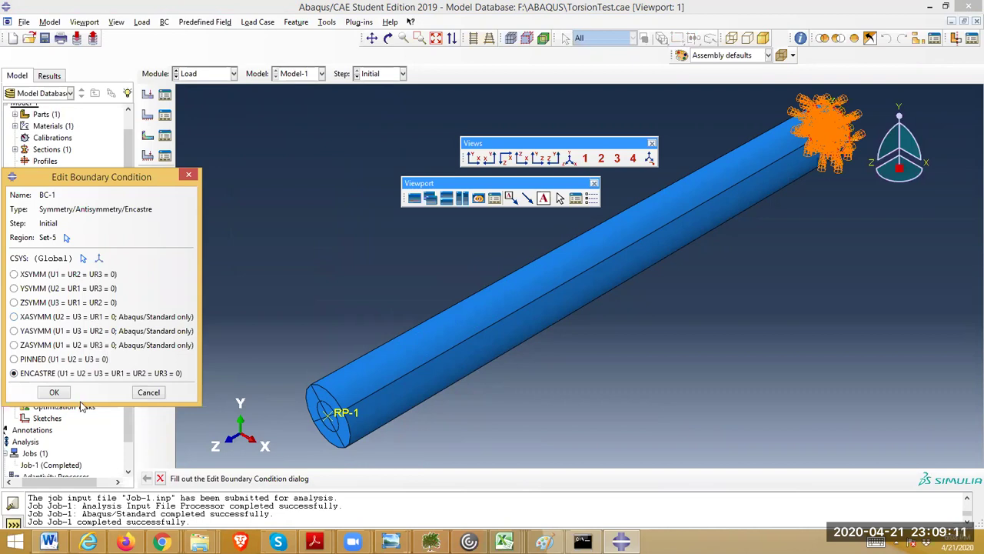
click(149, 393)
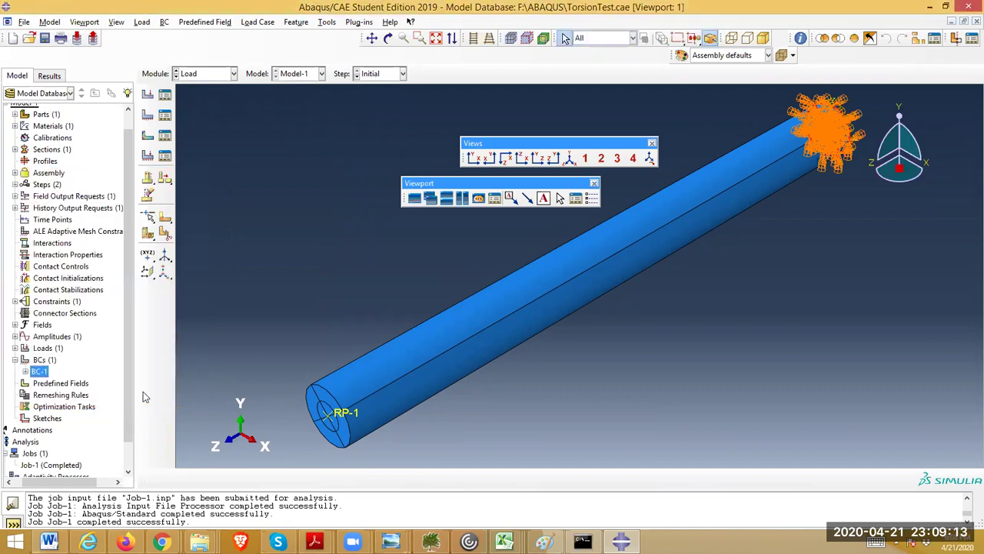
right_click(42, 370)
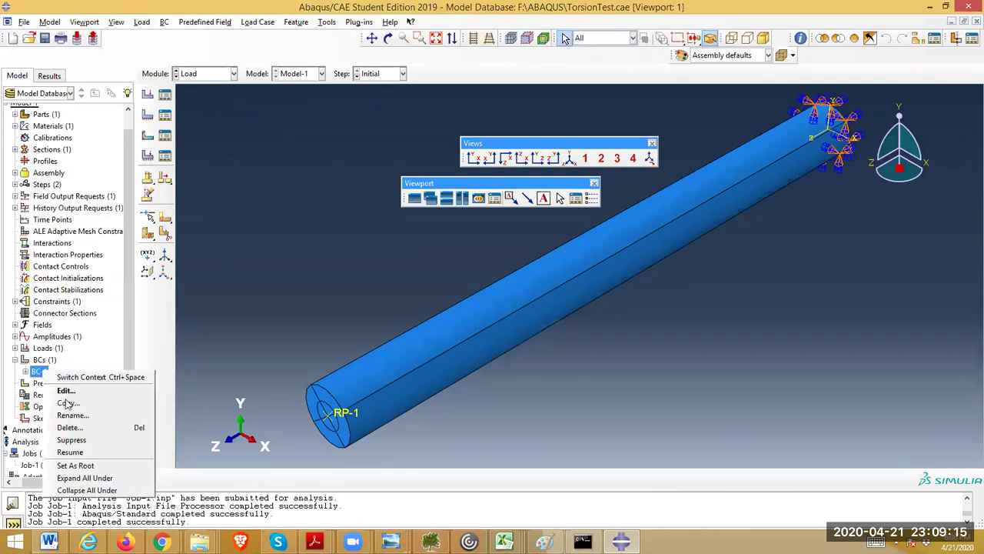
click(80, 440)
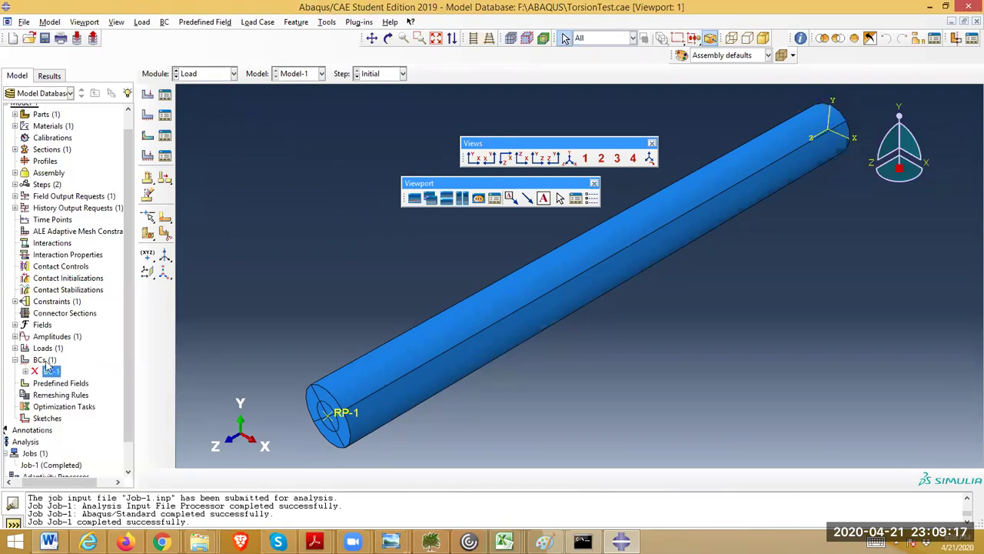
Start a mechanical Displacement/Rotation boundary condition in the Initial step and turn the model so the end face opposite RP-1 can be picked.
click(45, 361)
double_click(45, 360)
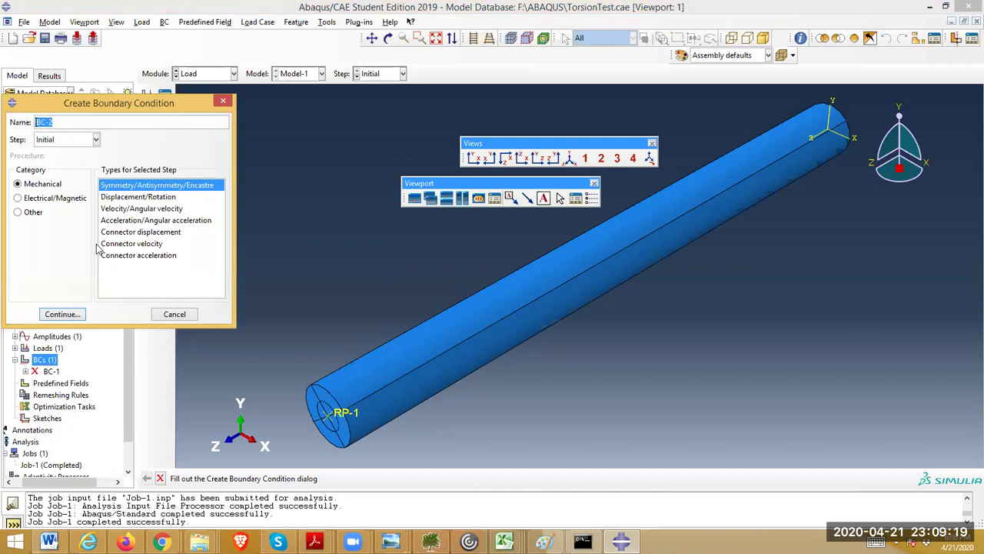
click(108, 197)
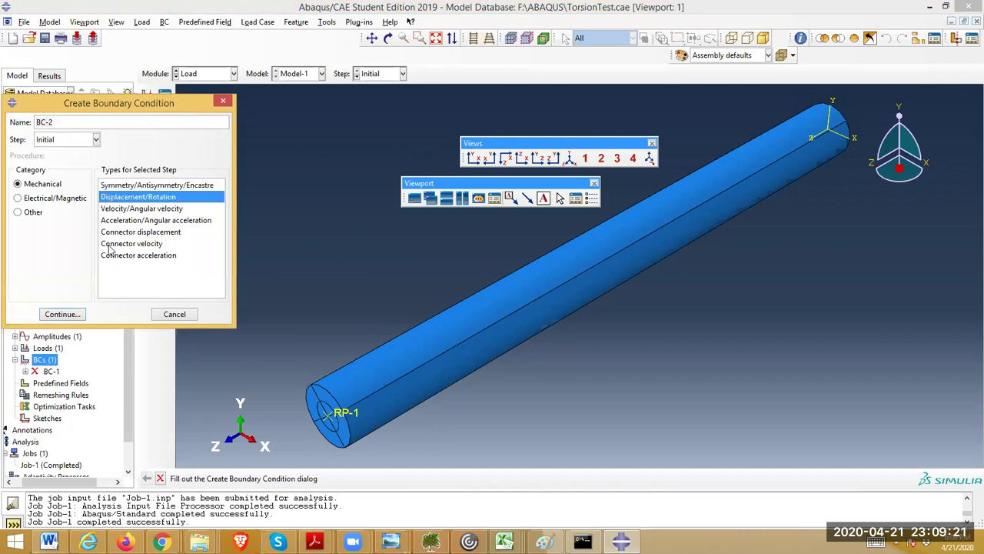
click(65, 315)
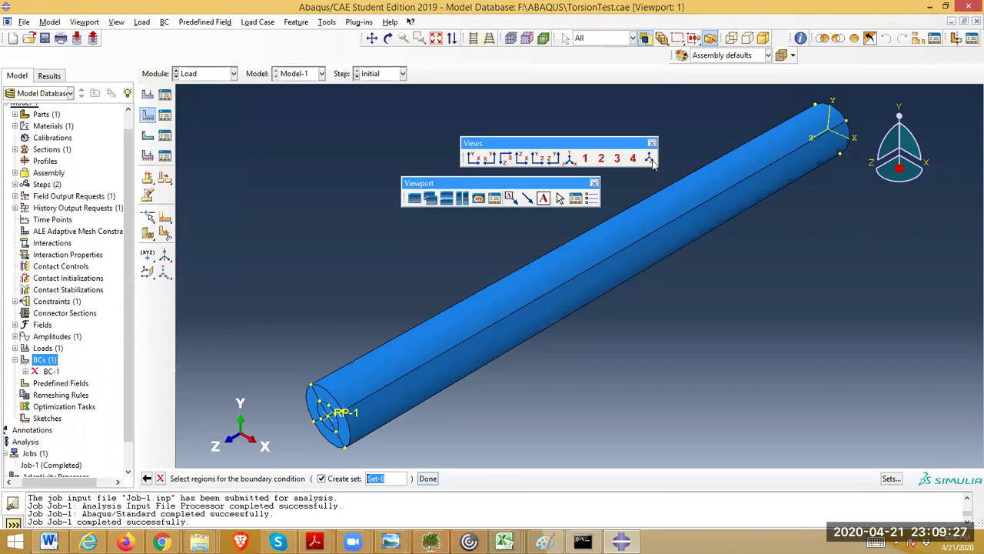
click(387, 41)
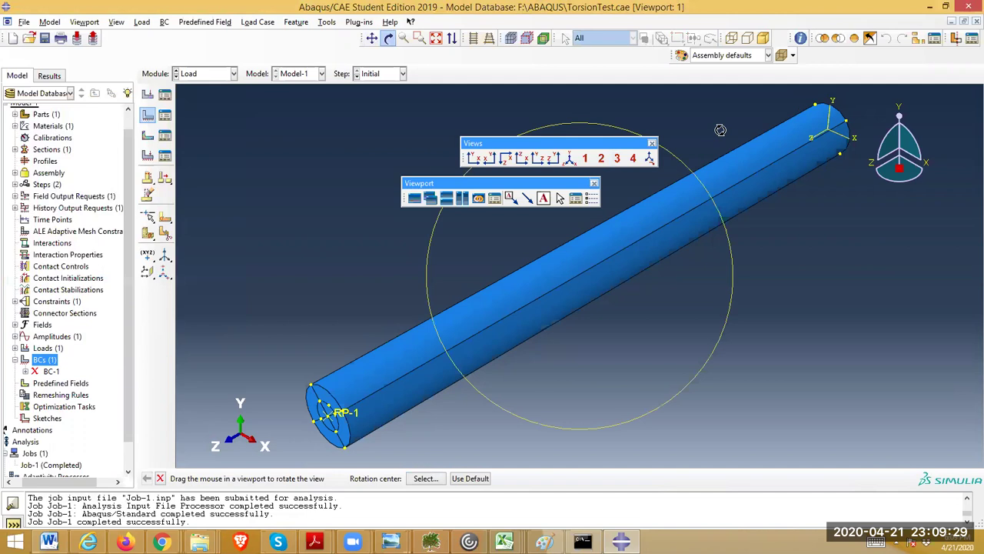
drag(721, 130, 753, 235)
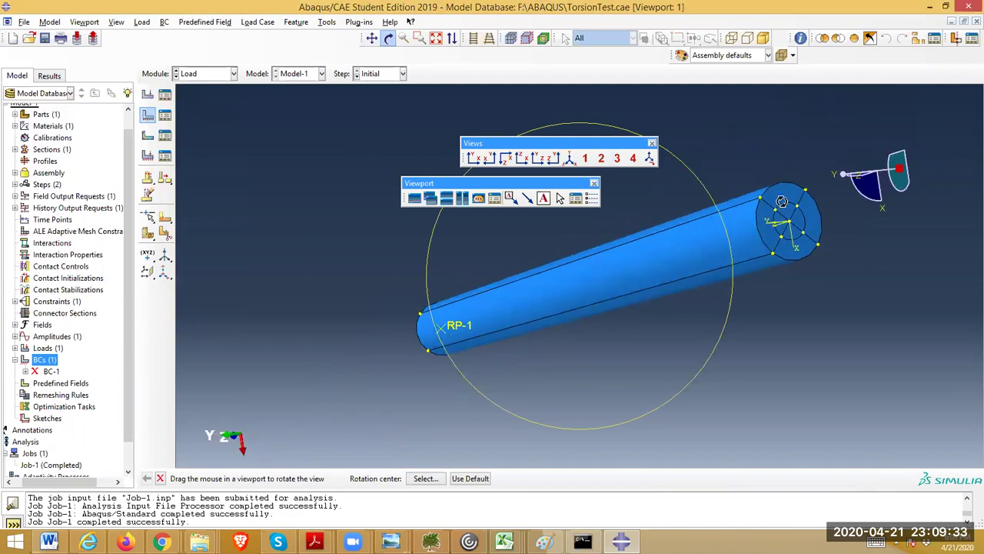
key(Escape)
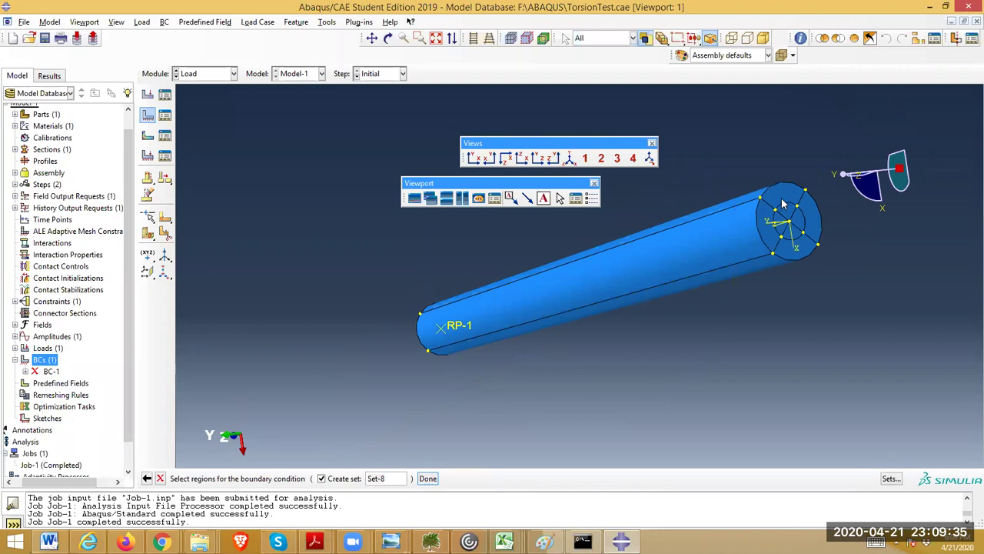
click(783, 204)
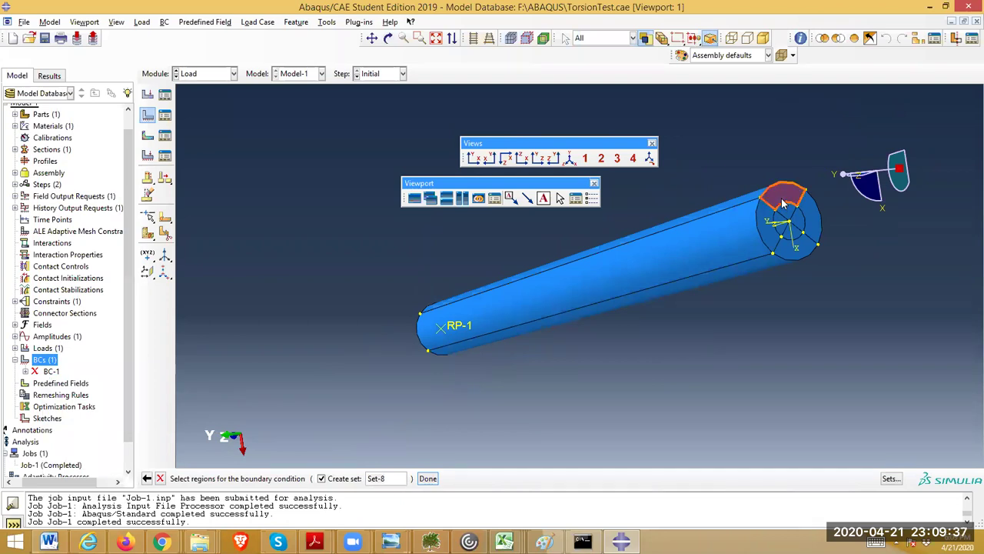
shift+click(767, 219)
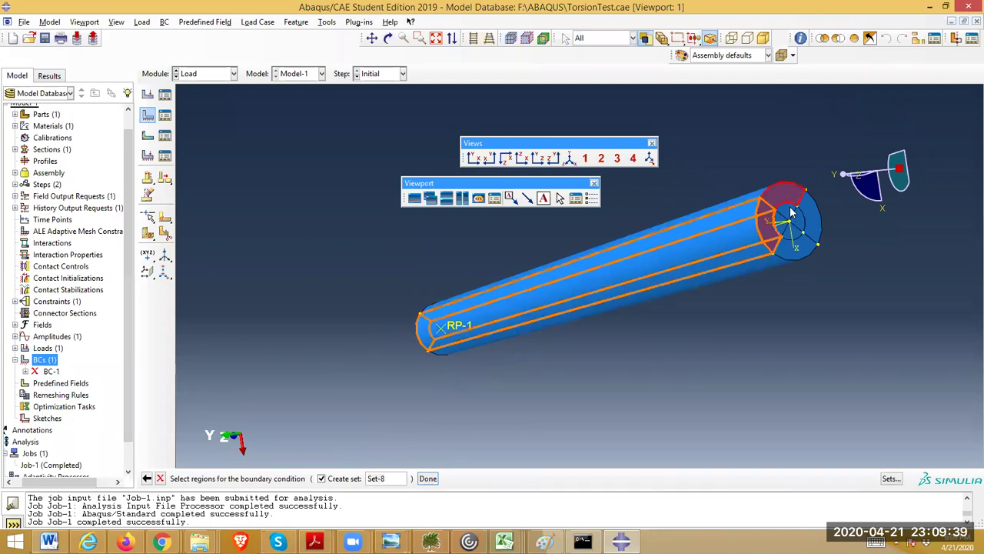
shift+click(792, 214)
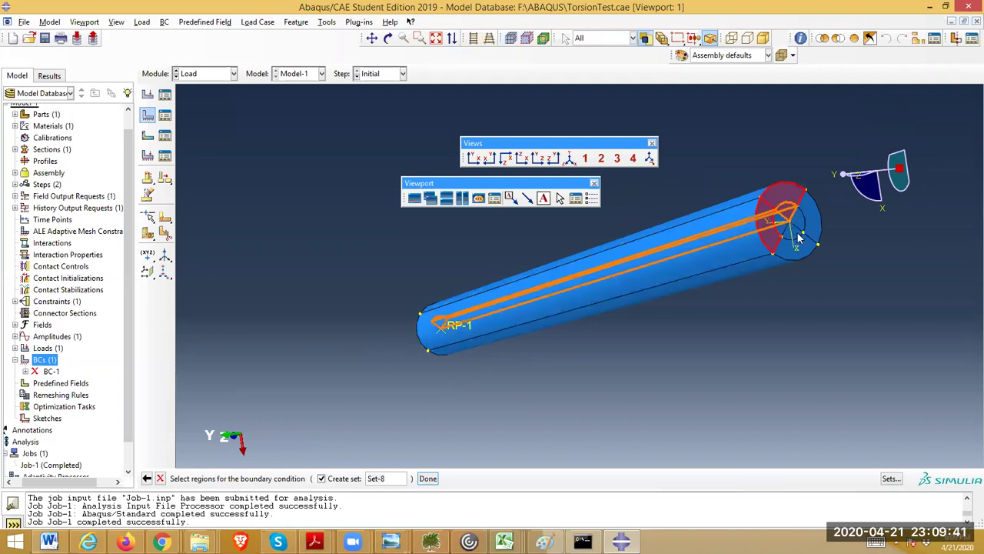
shift+click(797, 231)
shift+click(801, 218)
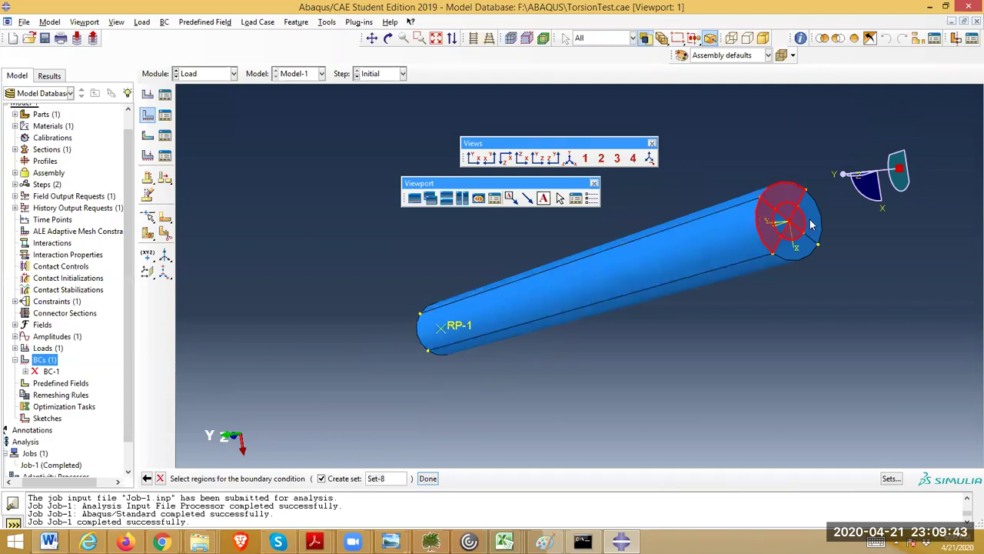
shift+click(799, 247)
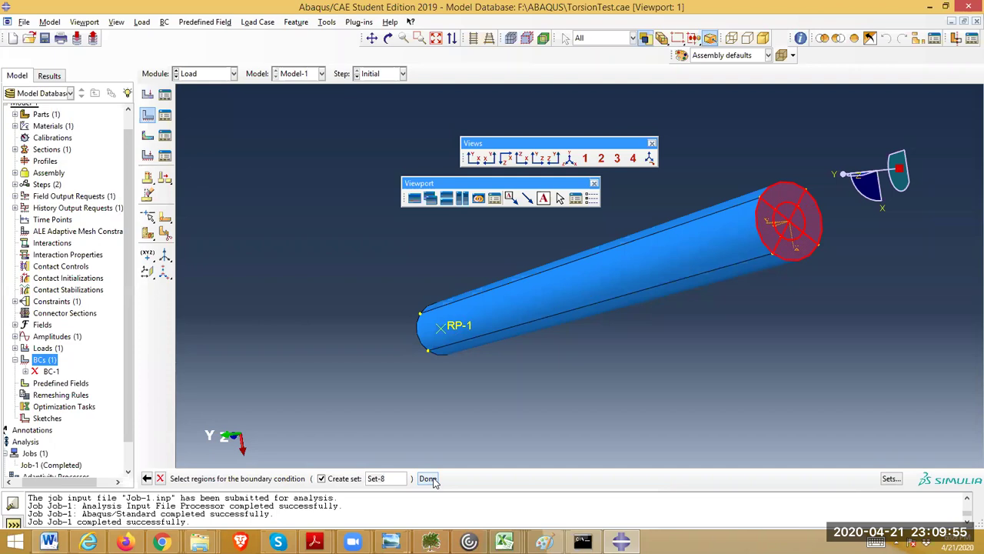
click(529, 409)
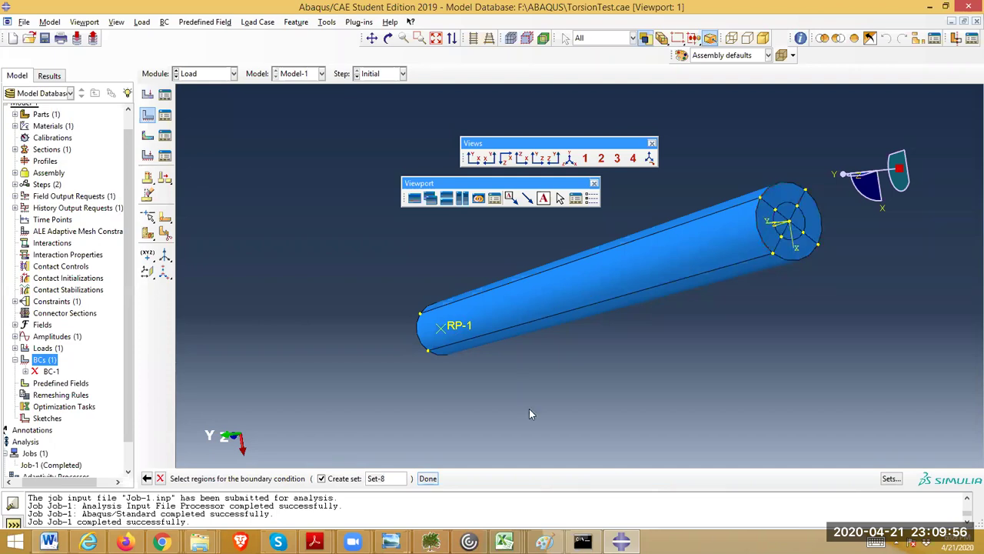
Assign the boundary condition to the end face's centre point and constrain U1, U2, U3, UR1, UR2 and UR3.
click(788, 223)
click(428, 478)
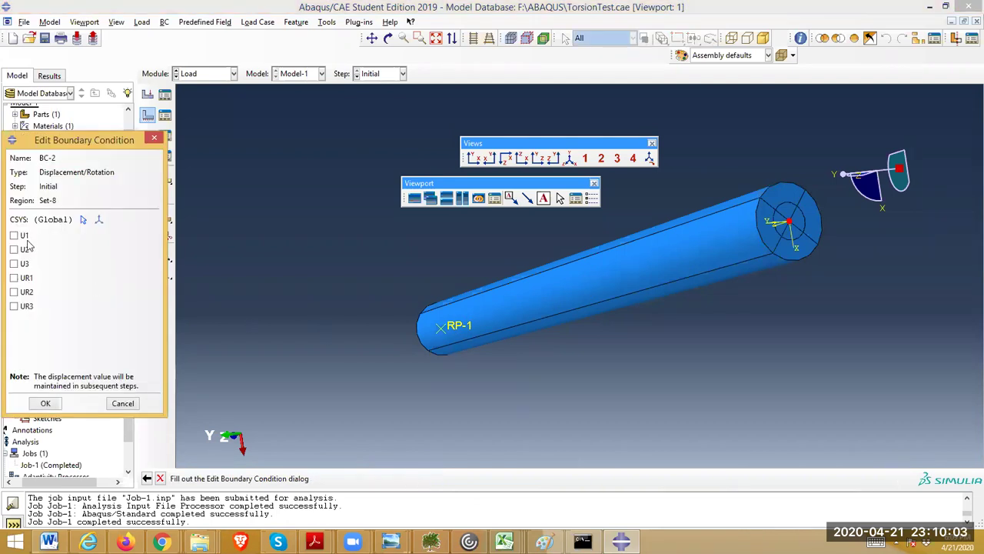
click(15, 237)
click(14, 250)
click(15, 306)
click(13, 277)
click(14, 292)
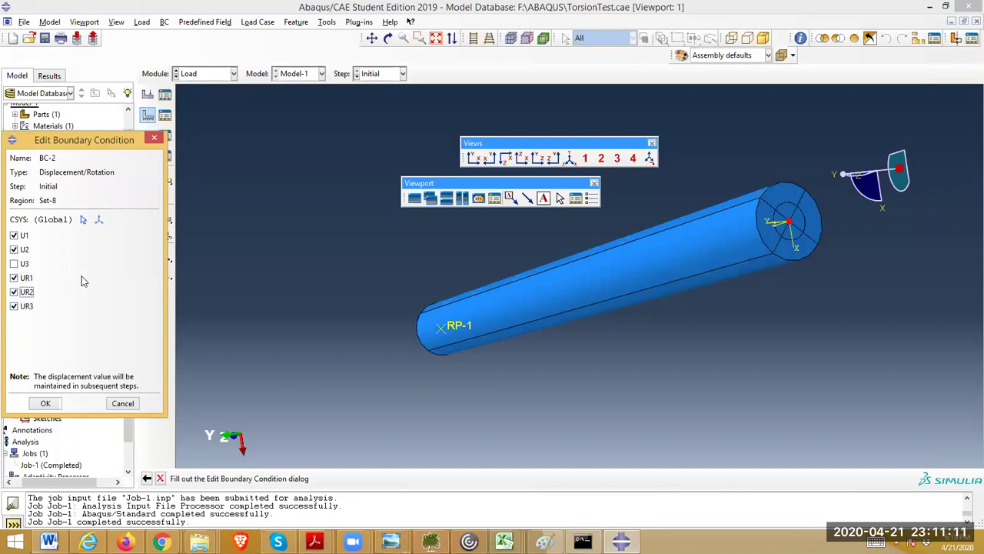
click(17, 264)
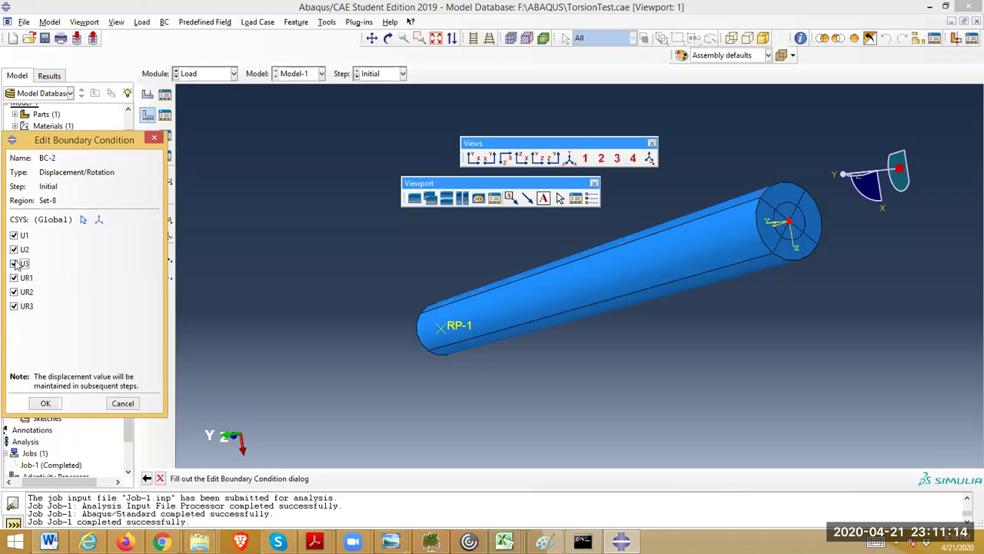
click(46, 403)
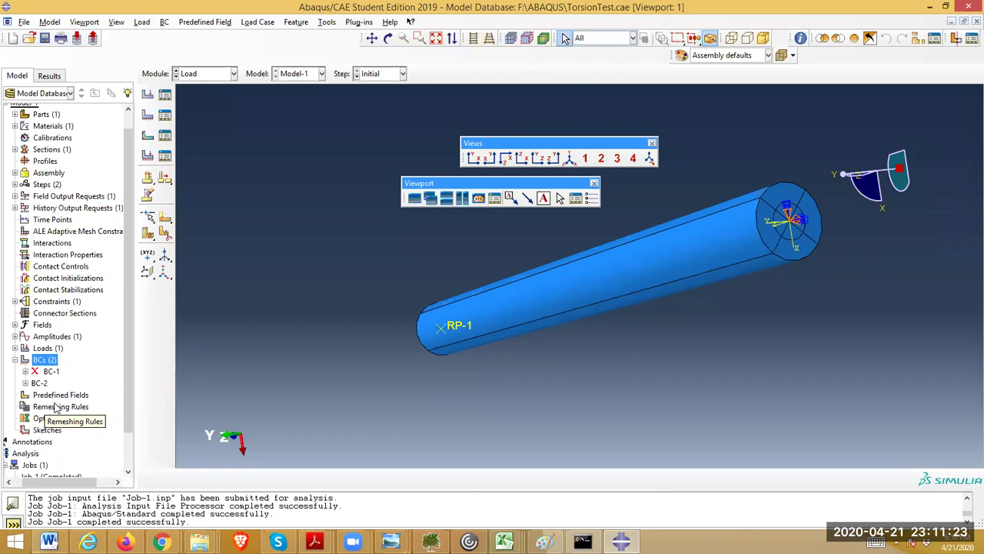
Start another Displacement/Rotation boundary condition in the Initial step and assign it to all inner and outer sectors of the same end face.
double_click(44, 360)
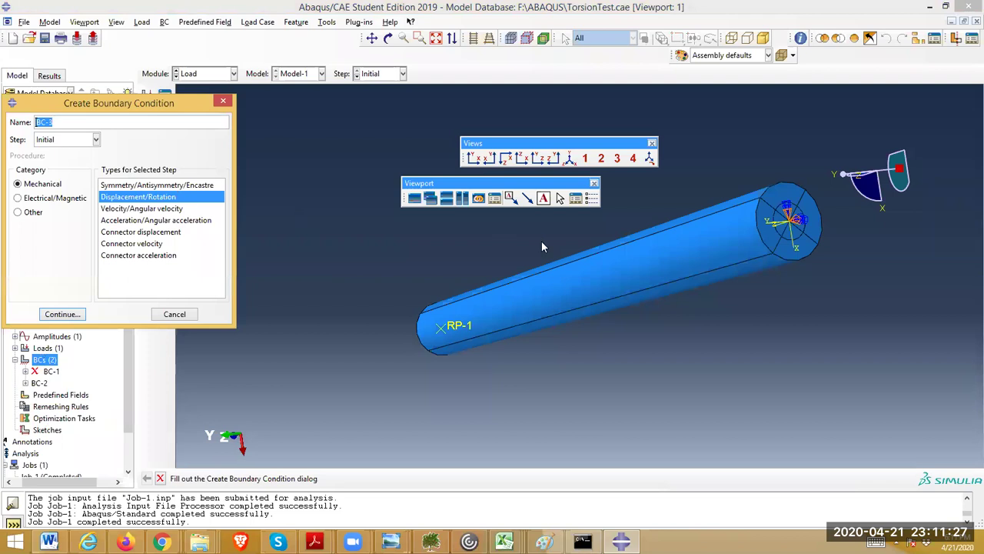
click(72, 315)
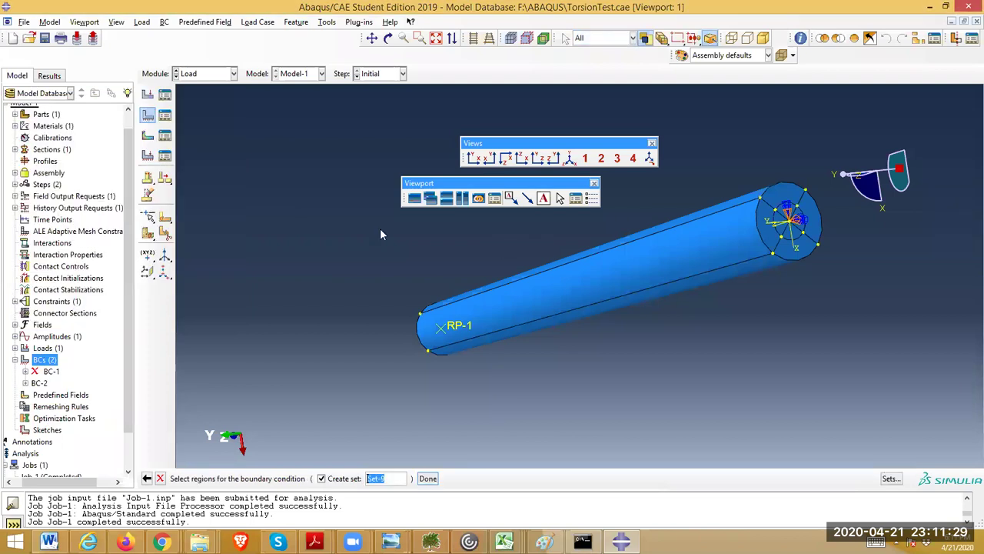
click(786, 199)
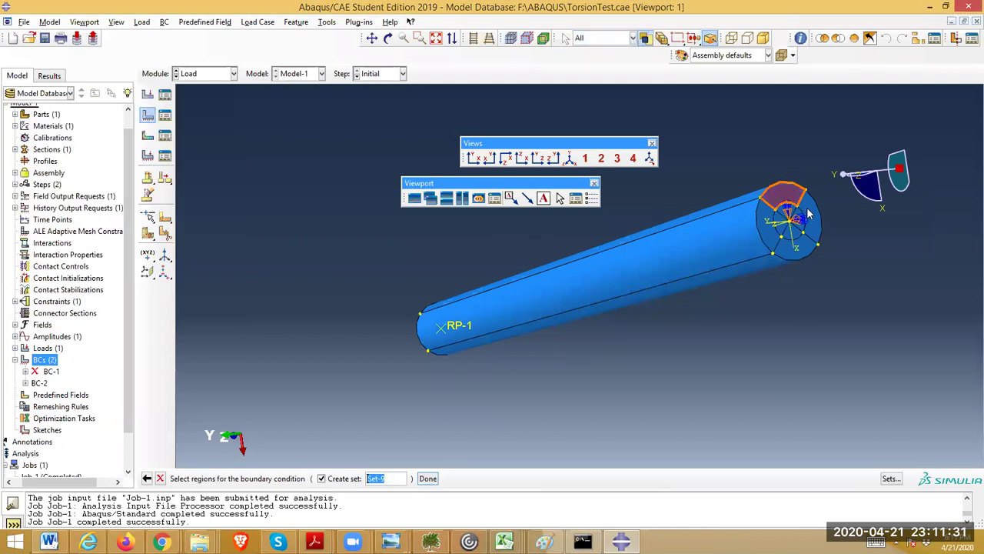
click(810, 215)
shift+click(785, 202)
shift+click(769, 229)
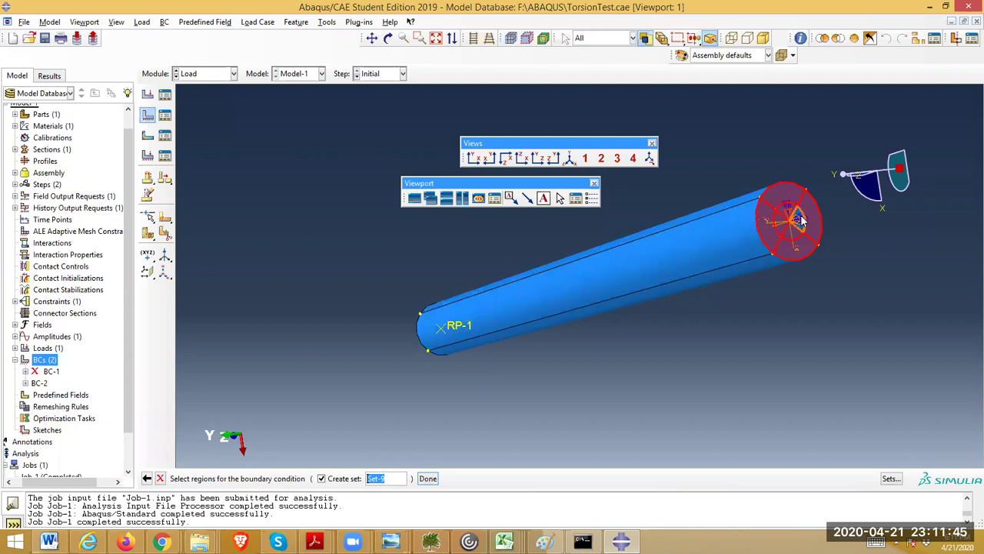
click(429, 479)
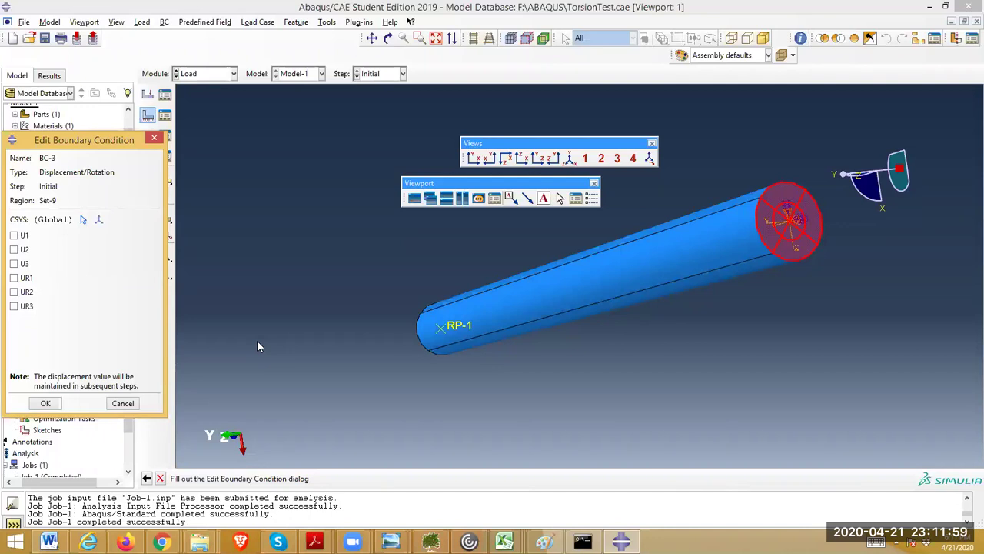
Constrain UR1, UR2 and UR3 for the end-face boundary condition and leave its displacements free.
click(14, 278)
click(13, 292)
click(14, 306)
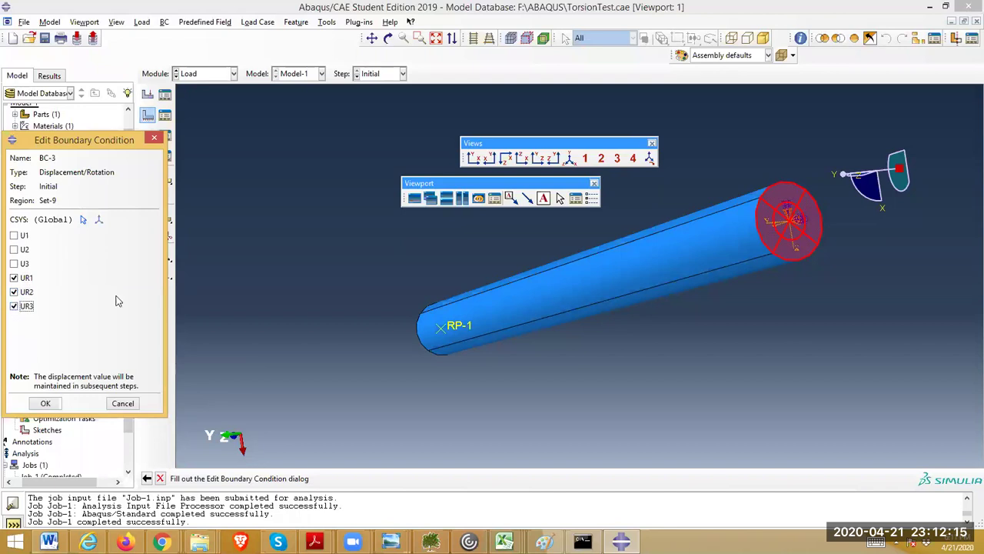
click(46, 404)
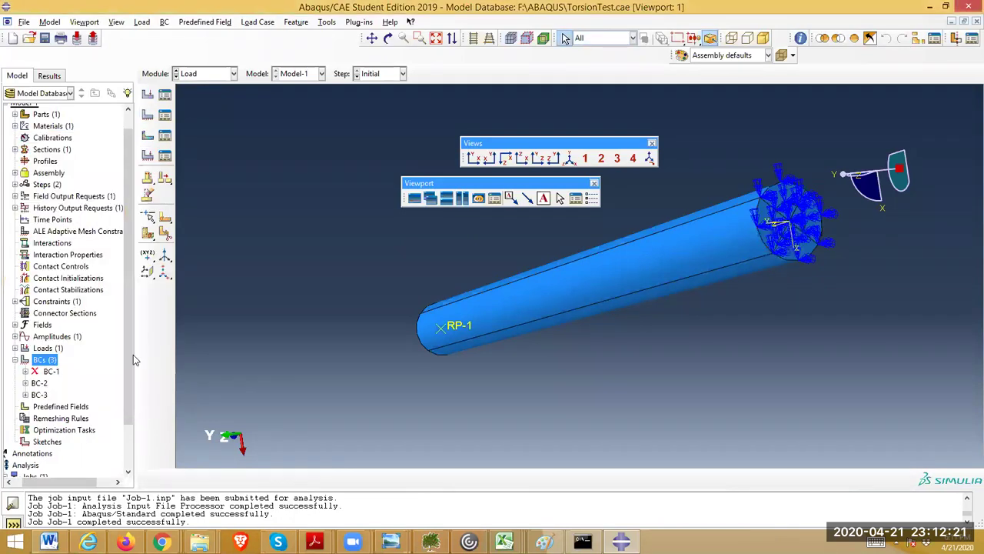
Submit Job-1 for analysis with the new boundary conditions and overwrite its existing job files.
scroll(132, 381, down, 2)
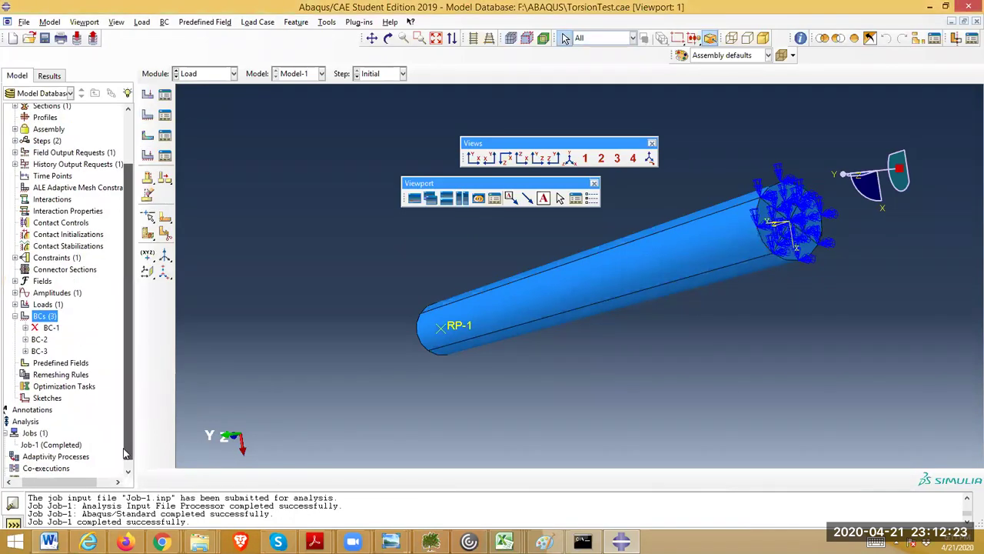
right_click(50, 439)
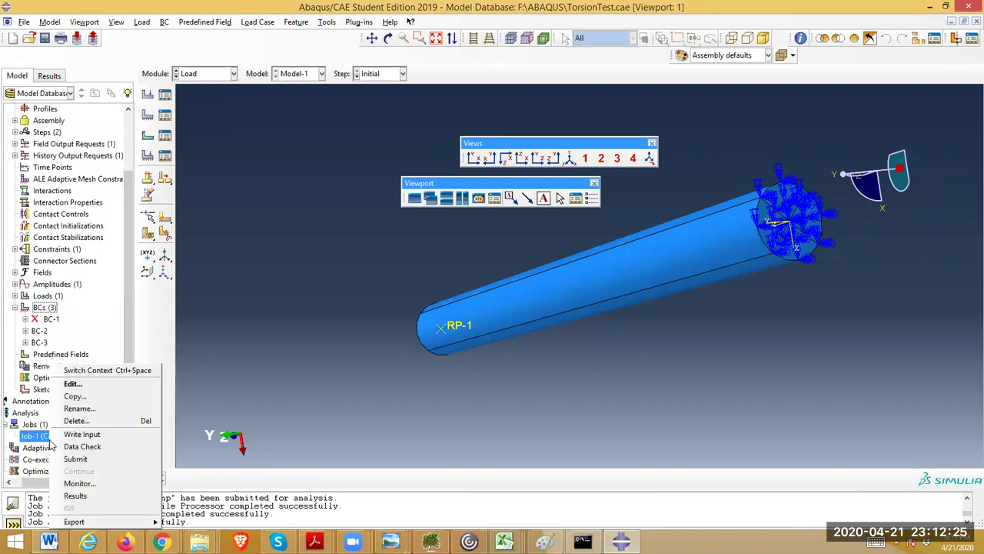
click(69, 459)
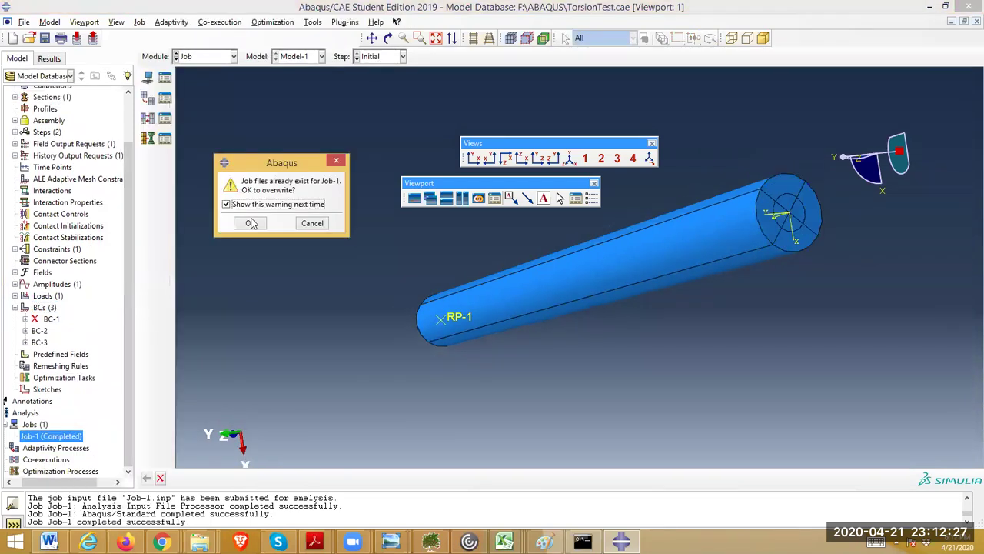
click(251, 220)
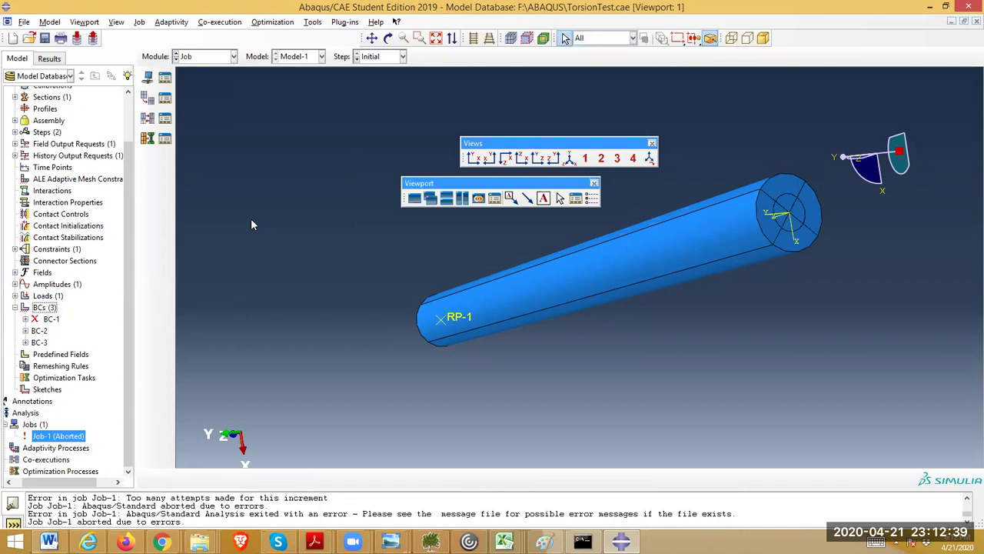
Constrain U3 in addition to the rotations in the end-face boundary condition BC-3.
click(39, 342)
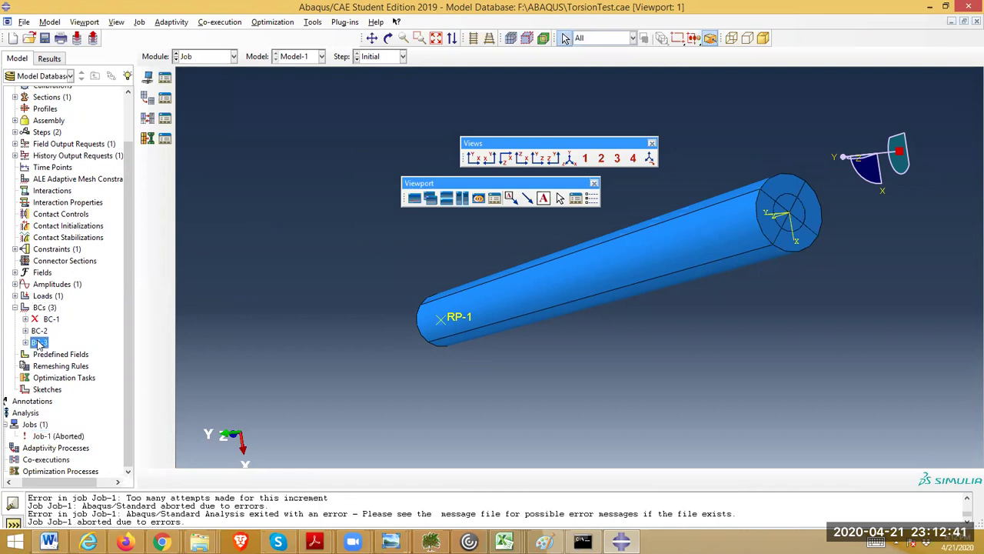
double_click(38, 342)
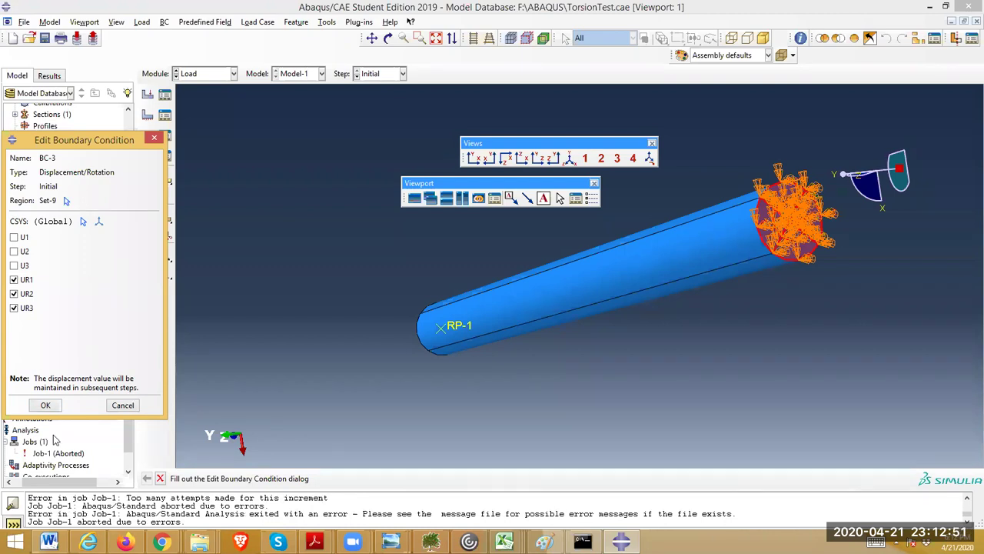
click(15, 266)
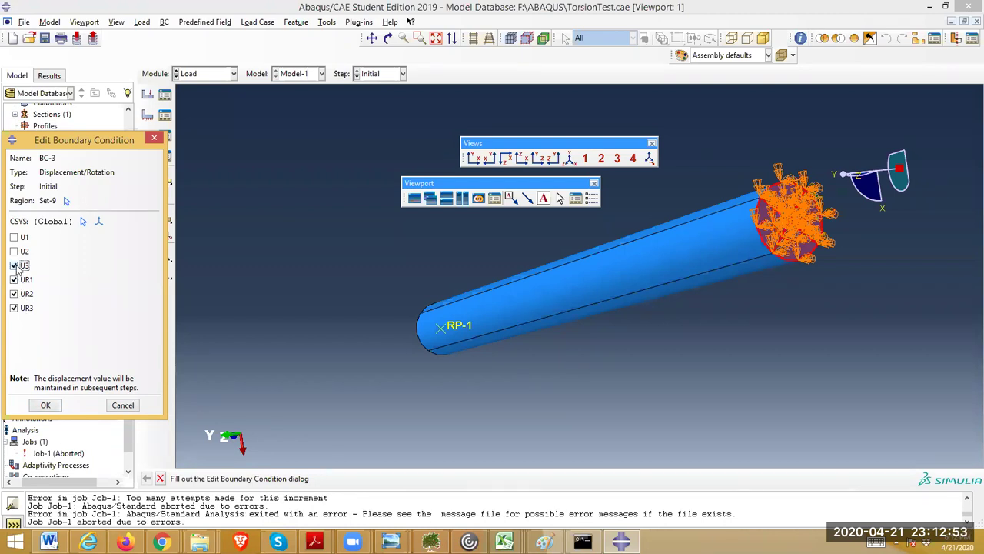
click(46, 405)
Resubmit Job-1 with the end face's U3 constrained, overwriting the previous job files.
drag(129, 425, 127, 451)
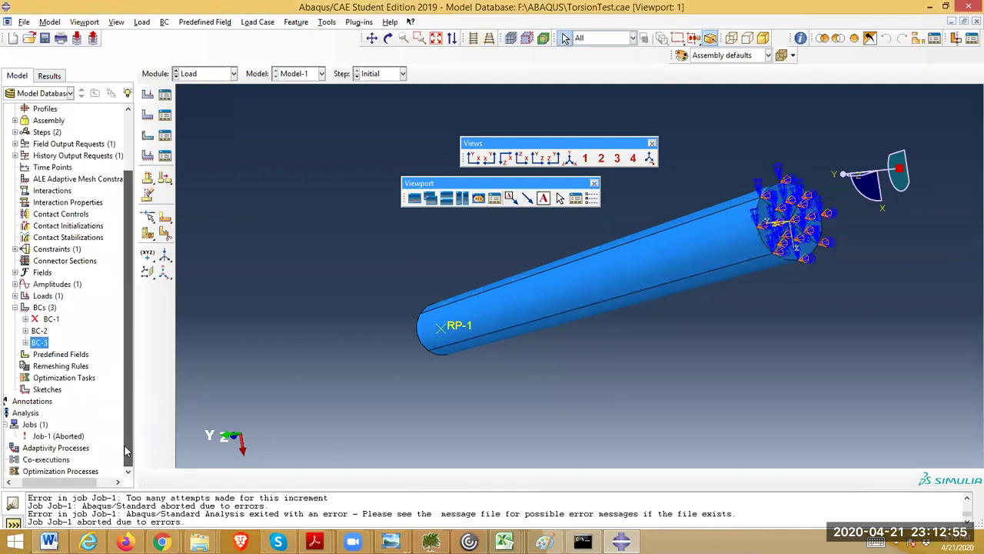
right_click(61, 437)
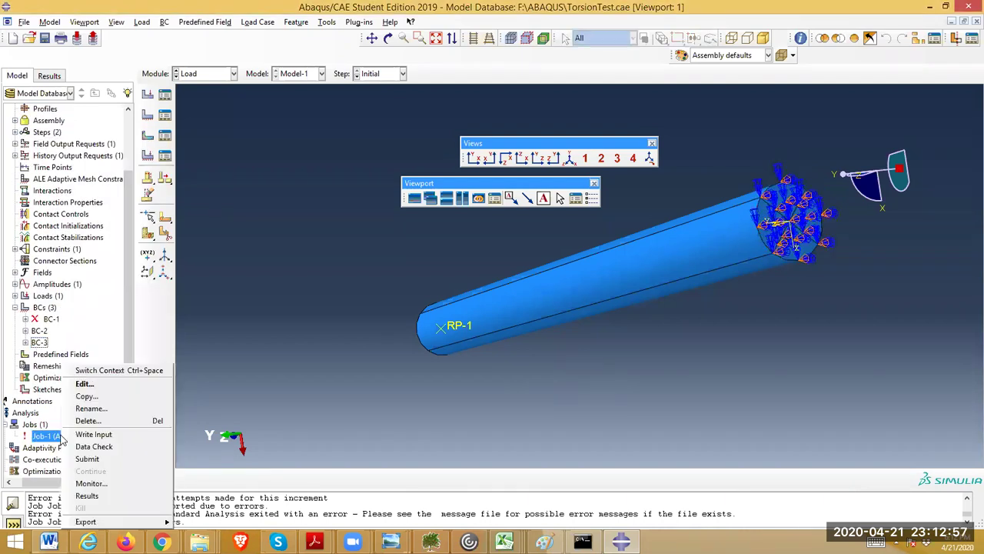
click(118, 457)
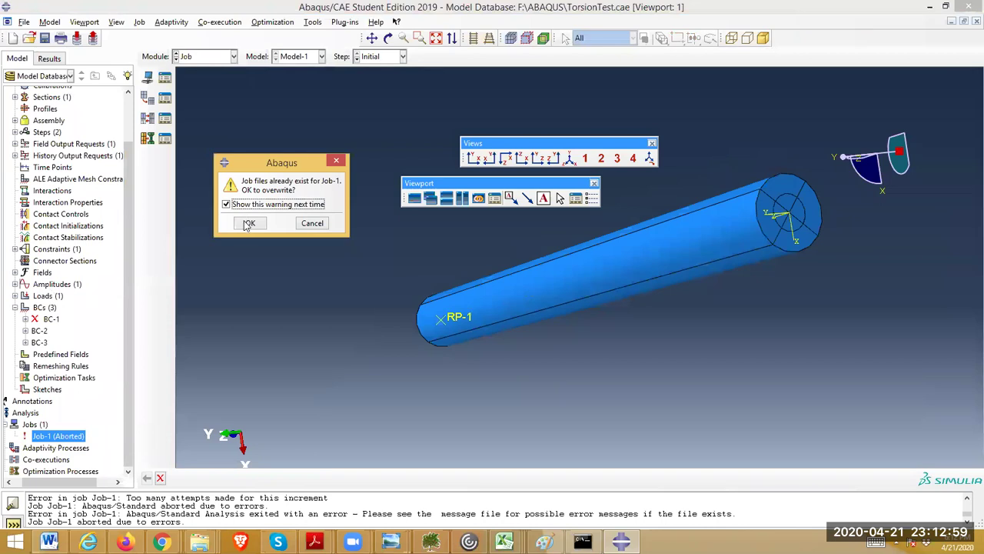
click(246, 223)
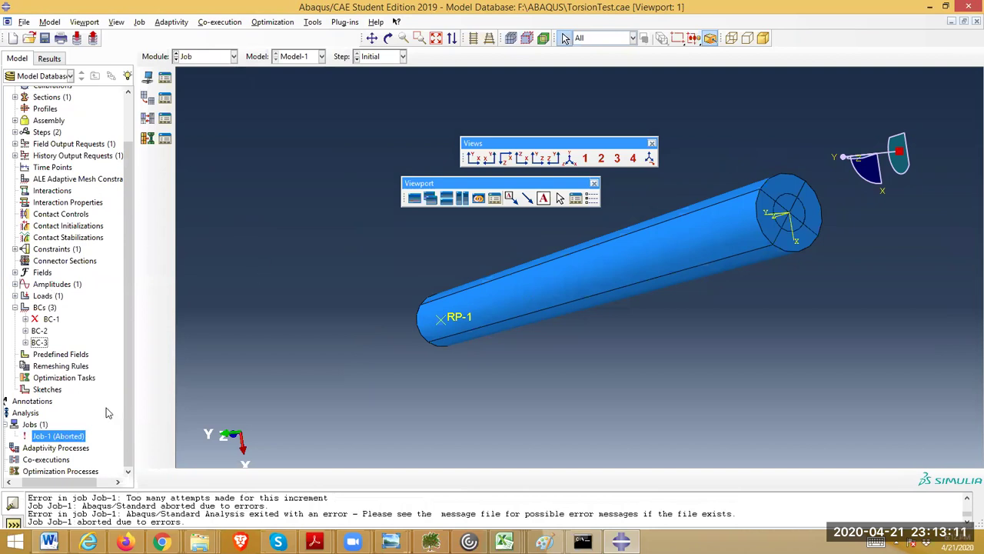
Review BC-3, and release U3, UR1, UR2 and UR3 in the centre-point boundary condition BC-2, keeping only U1 and U2 constrained.
double_click(40, 342)
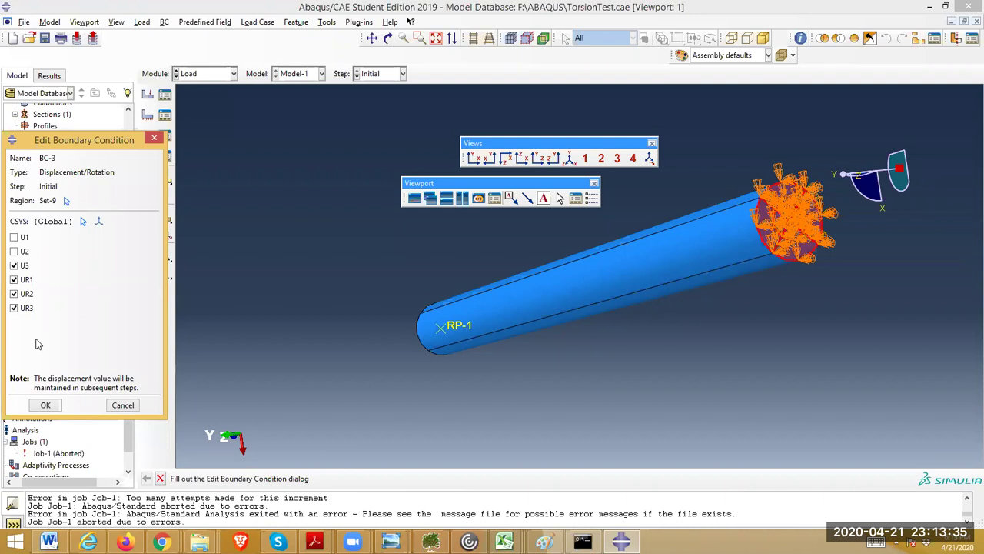
click(46, 405)
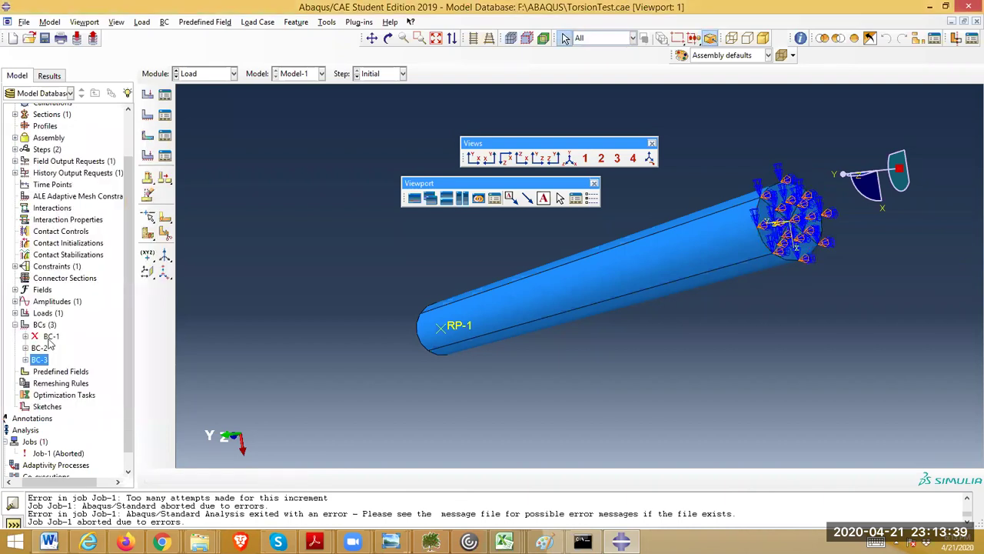
click(42, 349)
double_click(43, 349)
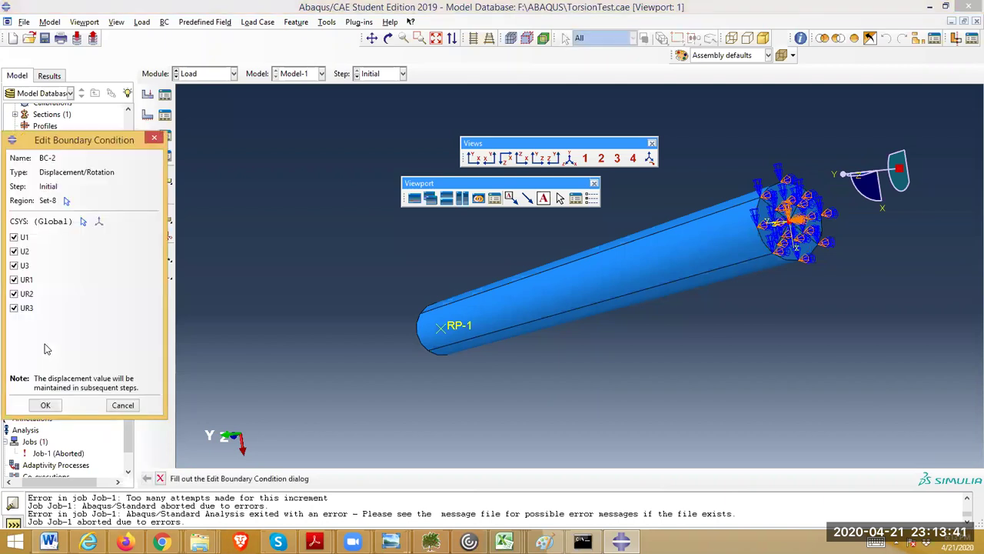
click(15, 266)
click(15, 280)
click(16, 294)
click(15, 308)
click(46, 405)
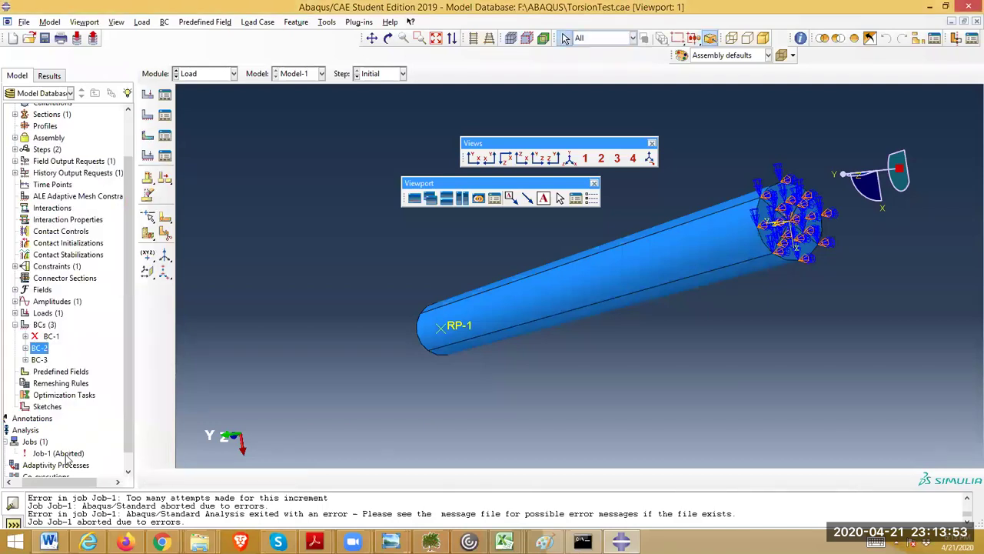
Run Job-1 again with the centre point held only in U1 and U2, overwriting the existing job files.
right_click(68, 457)
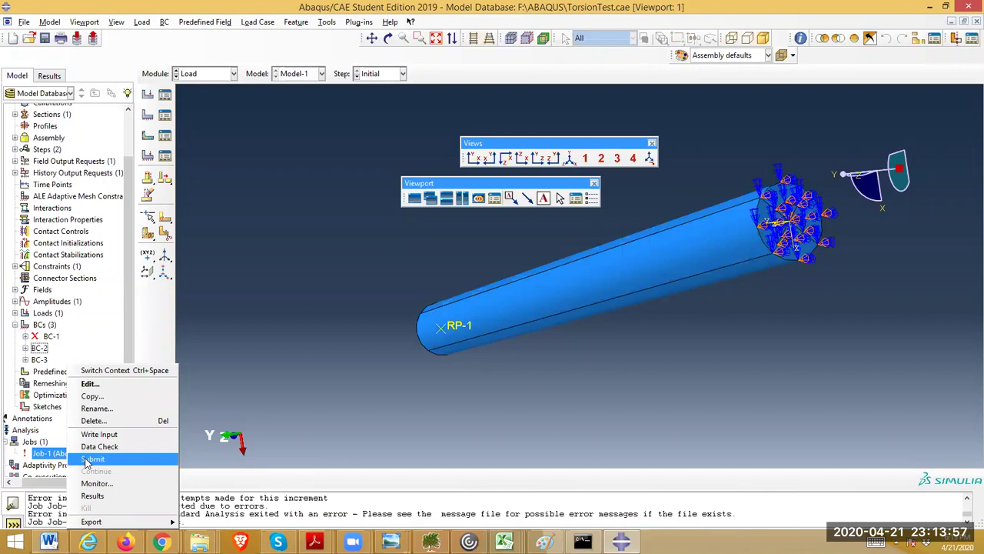
click(88, 460)
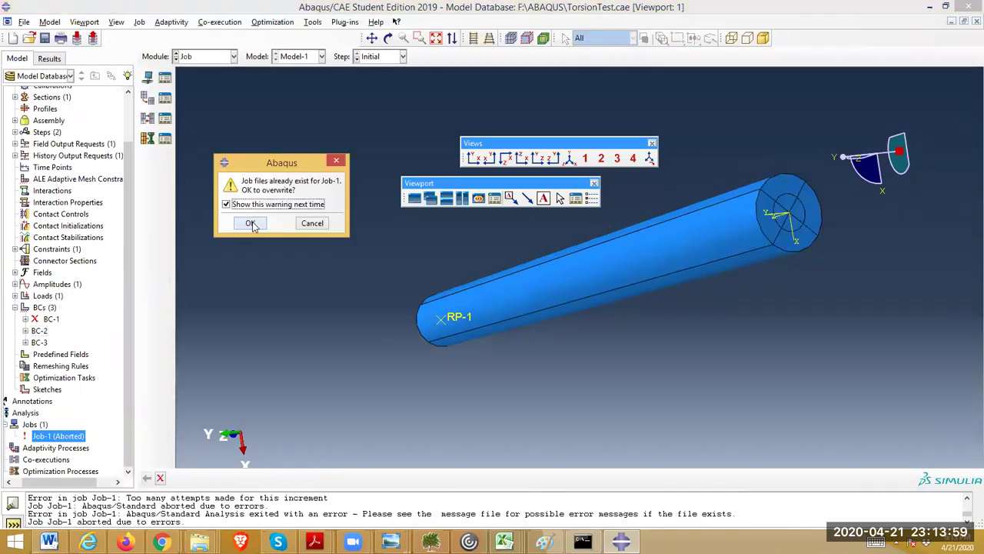
click(250, 223)
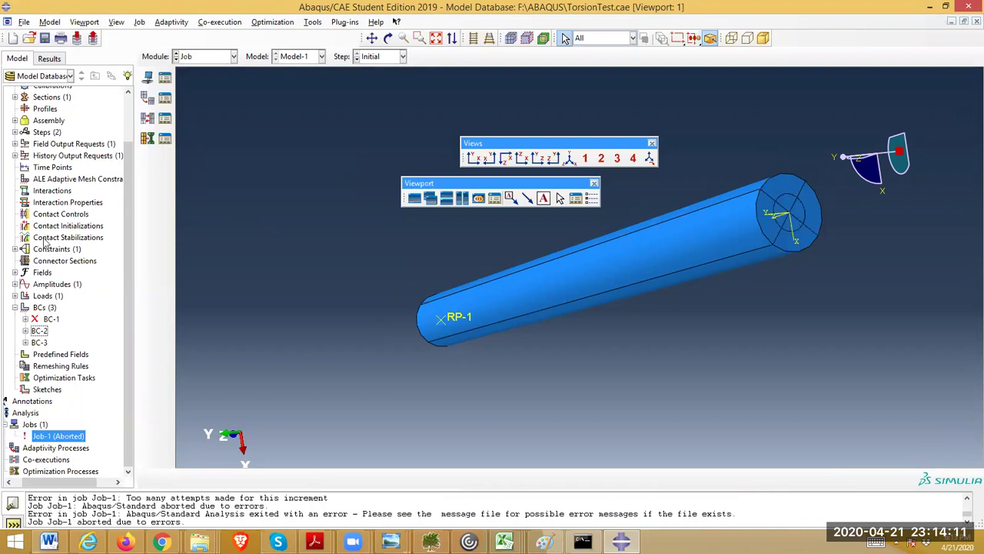
Constrain U3, UR1, UR2 and UR3 again in the centre-point boundary condition BC-2, so all six degrees of freedom are fixed.
click(43, 331)
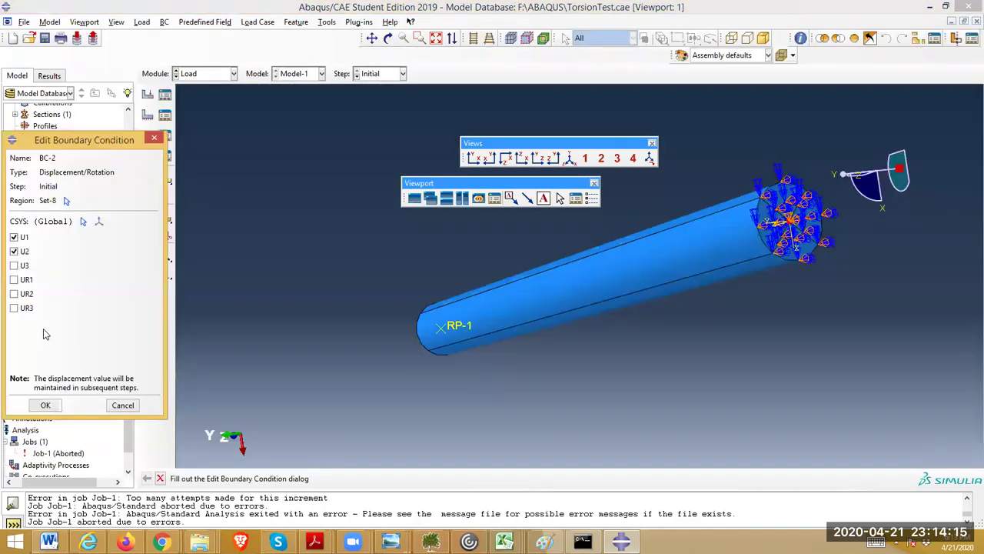
click(14, 265)
click(14, 280)
click(14, 294)
click(13, 309)
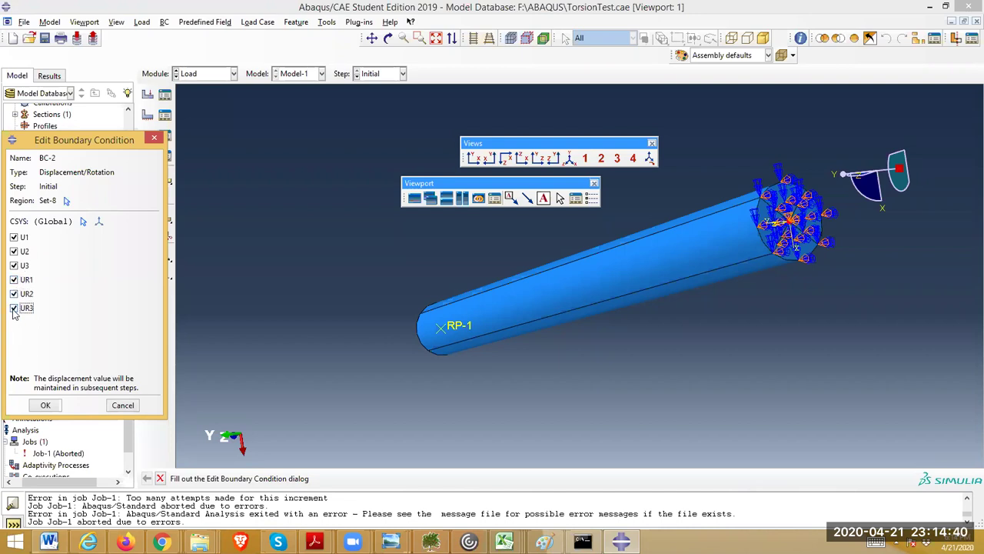
click(44, 404)
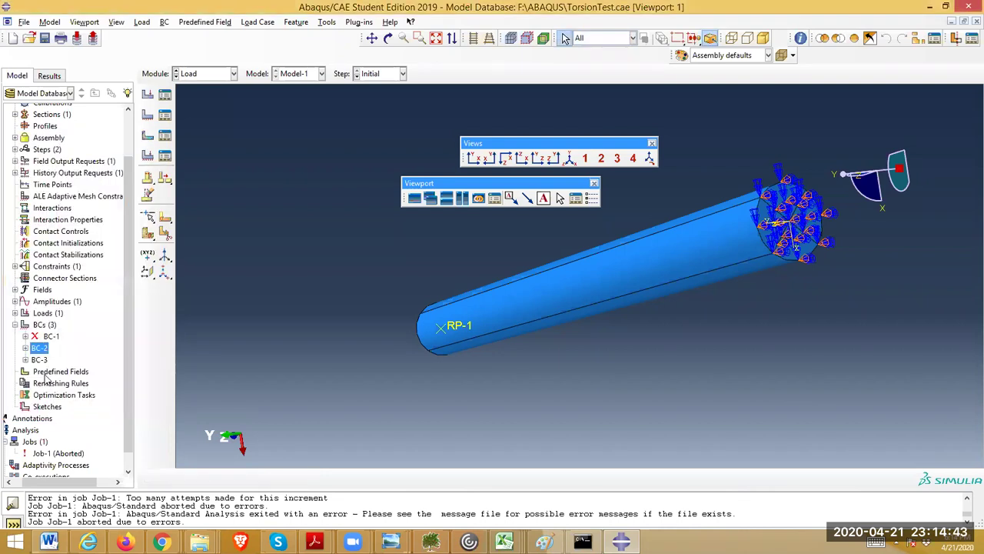
Resubmit Job-1 with the fully fixed centre point and overwrite the existing job files.
right_click(65, 453)
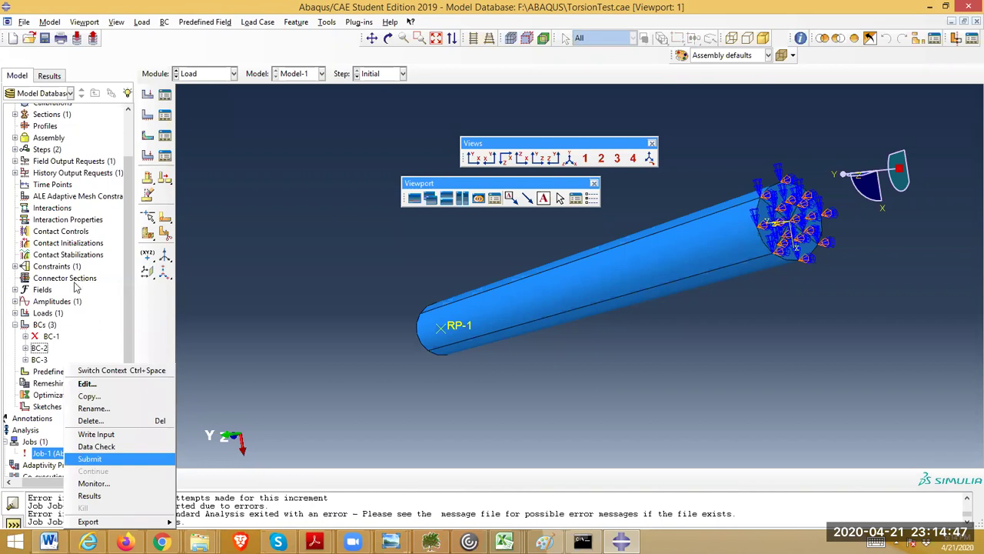
key(Return)
click(248, 223)
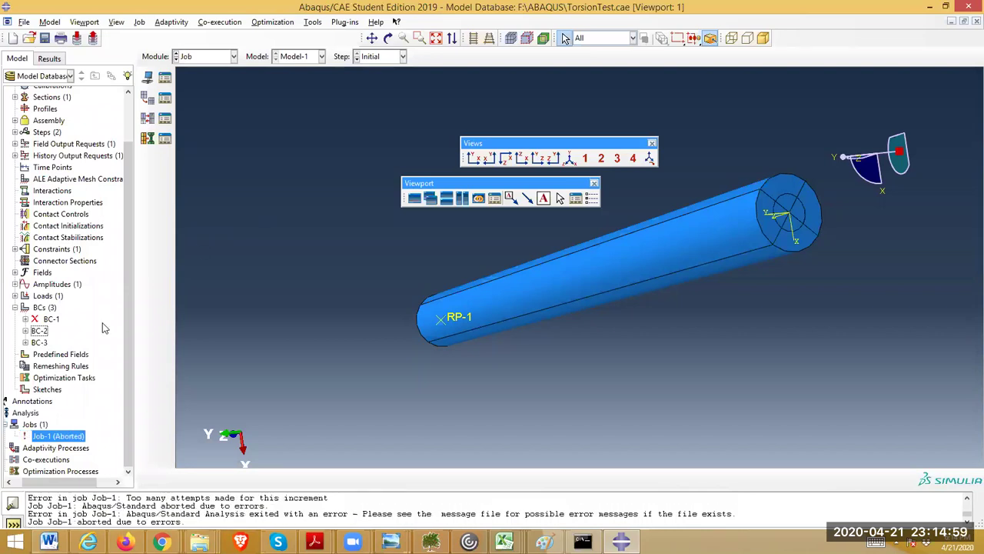
Open the end-face boundary condition BC-3 for editing.
double_click(36, 343)
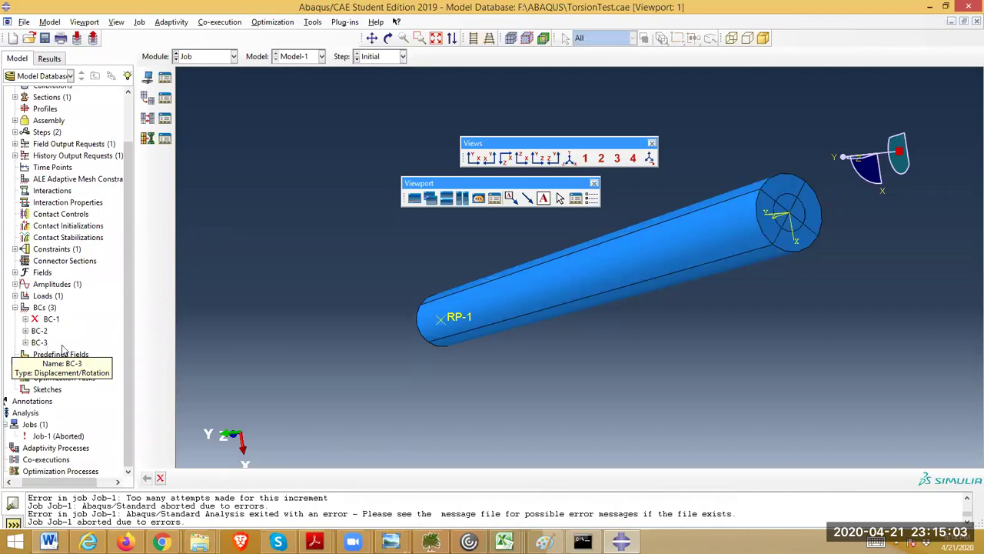
Review boundary condition BC-3 and release U3, UR1, UR2 and UR3 in BC-2, keeping only U1 and U2 constrained.
click(45, 343)
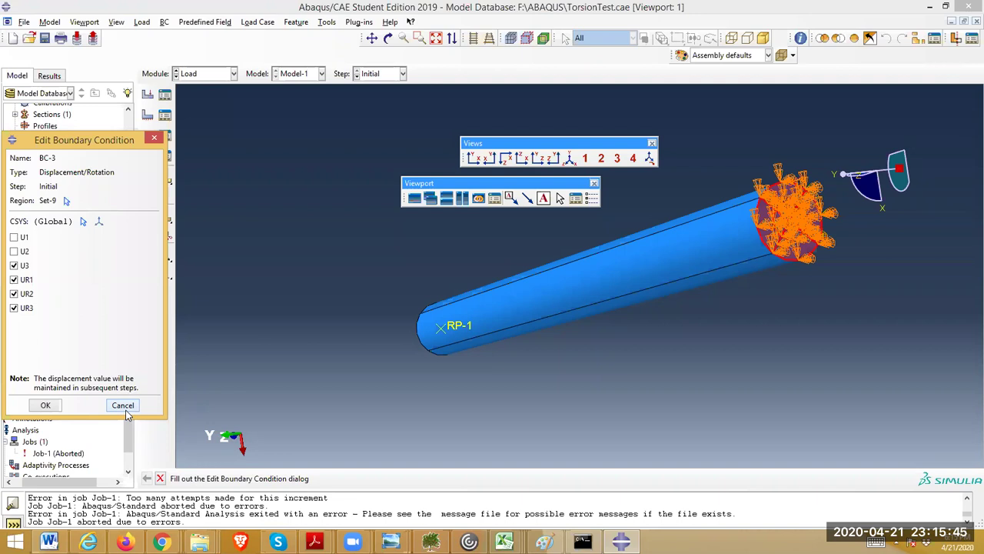
click(49, 406)
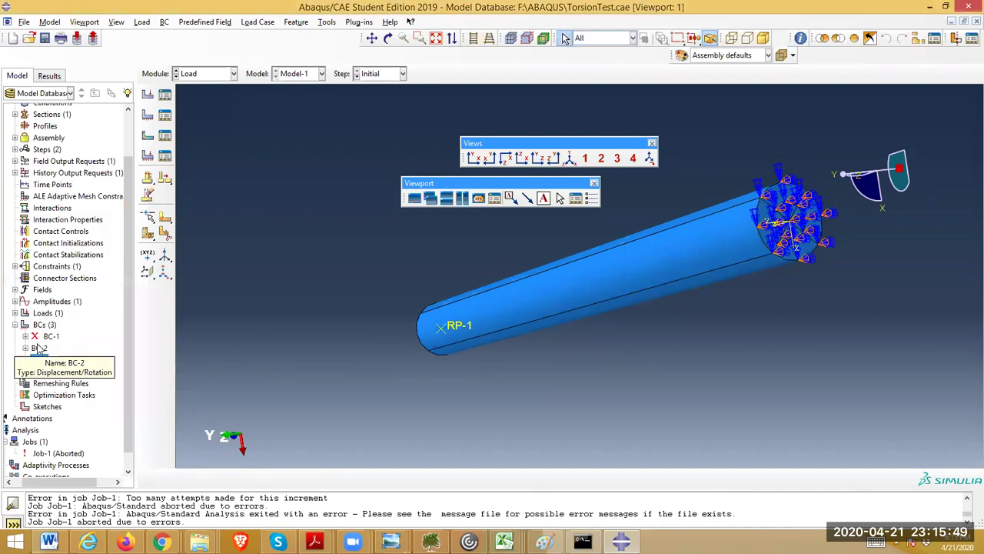
click(38, 348)
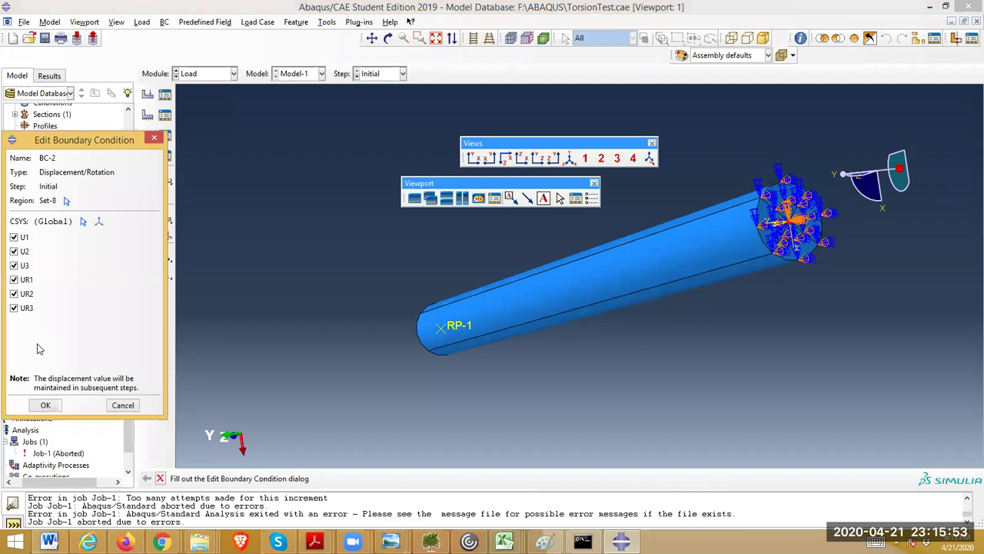
click(19, 266)
click(24, 280)
click(26, 293)
click(27, 308)
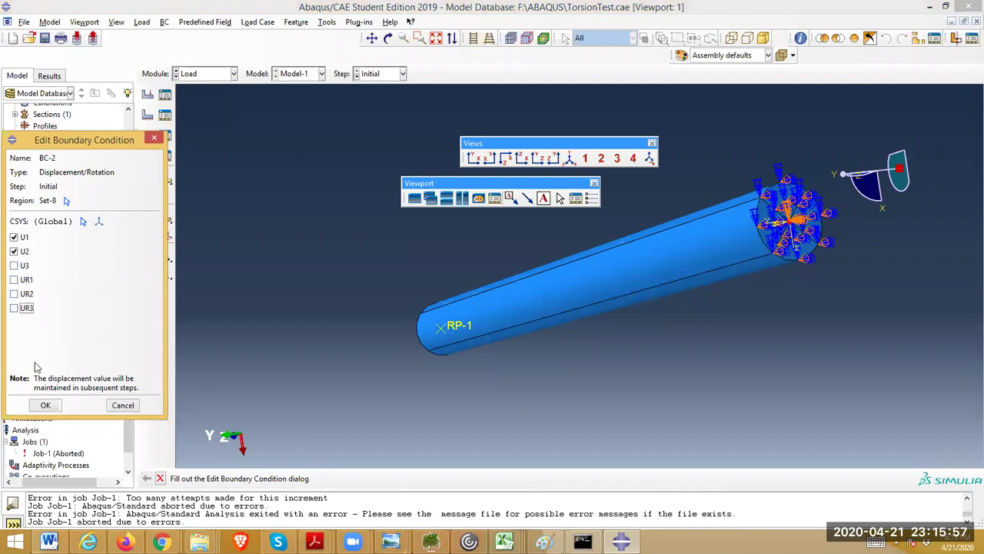
click(48, 406)
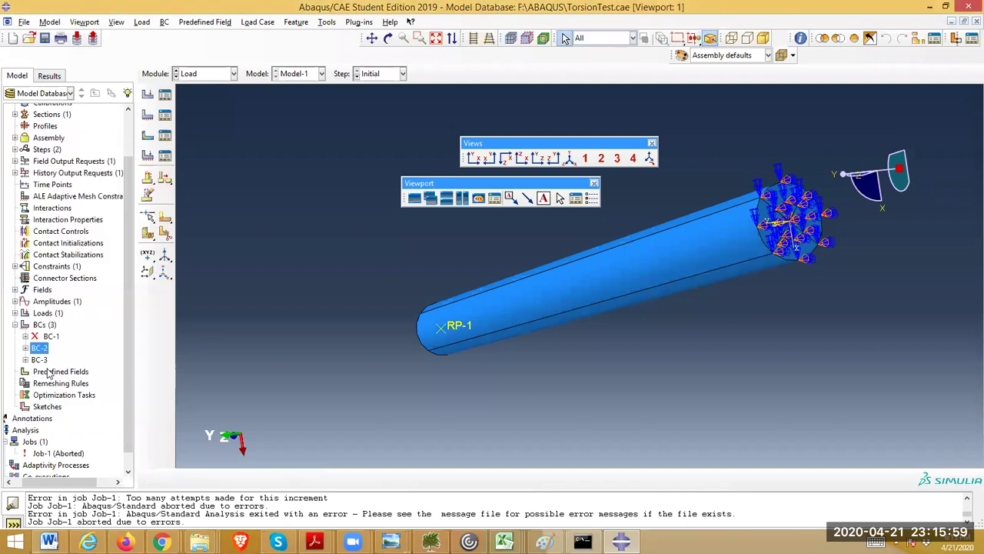
Resubmit Job-1 for the torsion model with the existing job files overwritten.
right_click(64, 455)
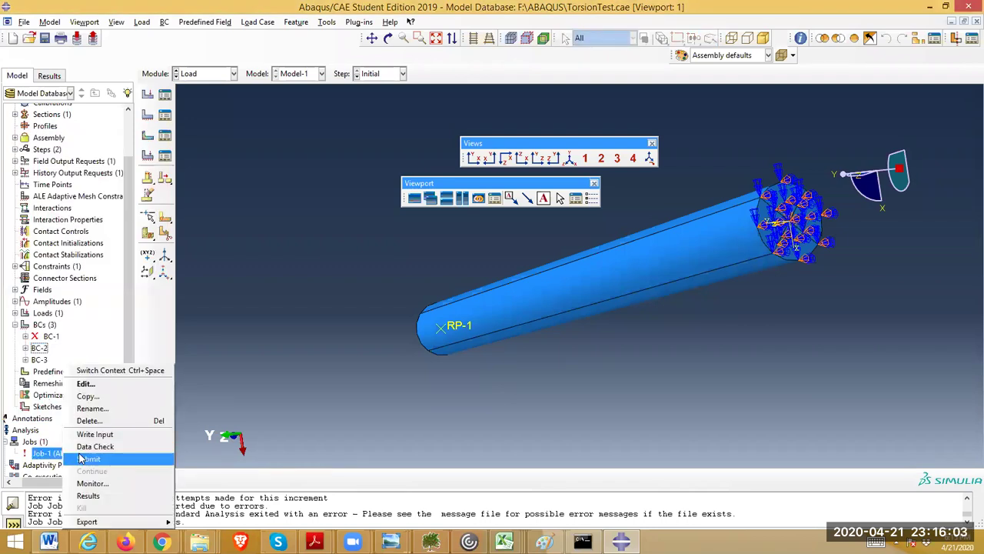
click(85, 459)
click(263, 225)
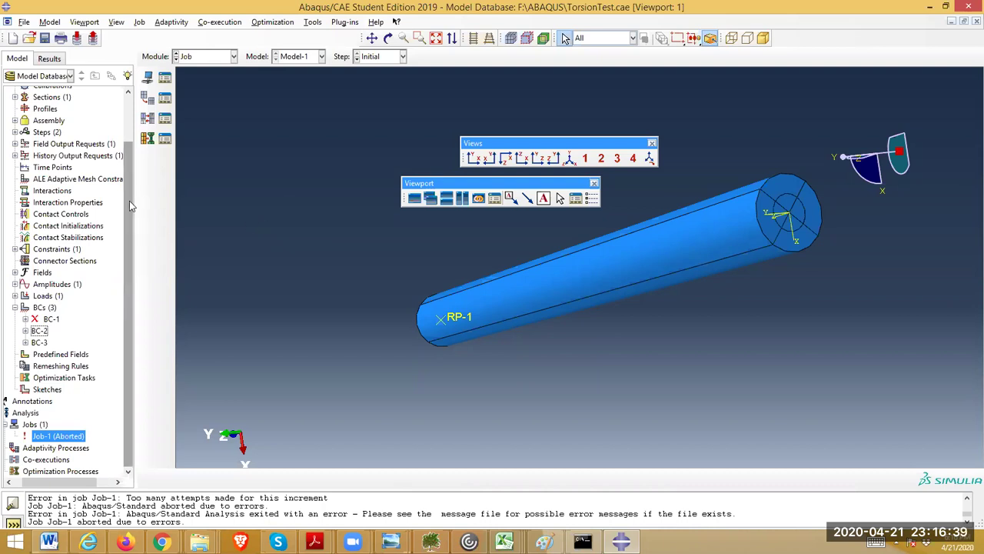
scroll(129, 200, up, 3)
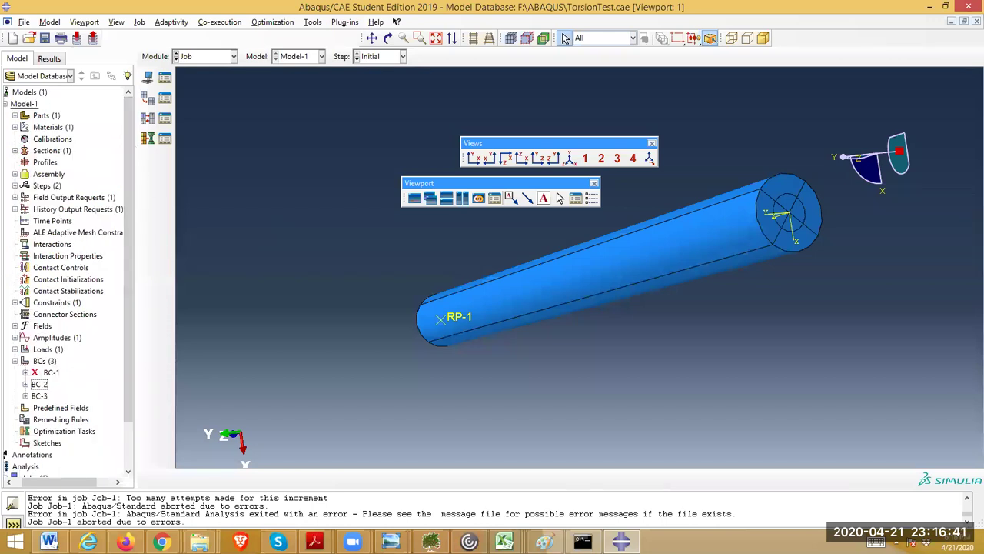
Switch to the Outlook draft, replace the empty item 4) with "Thank you," and sign off with the sender's first name.
mouse_move(161, 542)
click(121, 490)
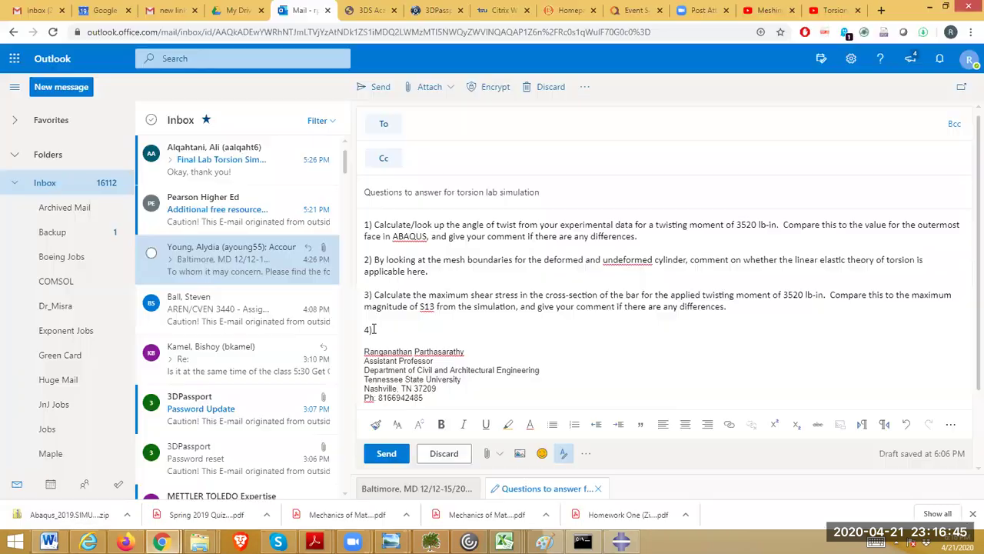
drag(374, 329, 365, 326)
key(BackSpace)
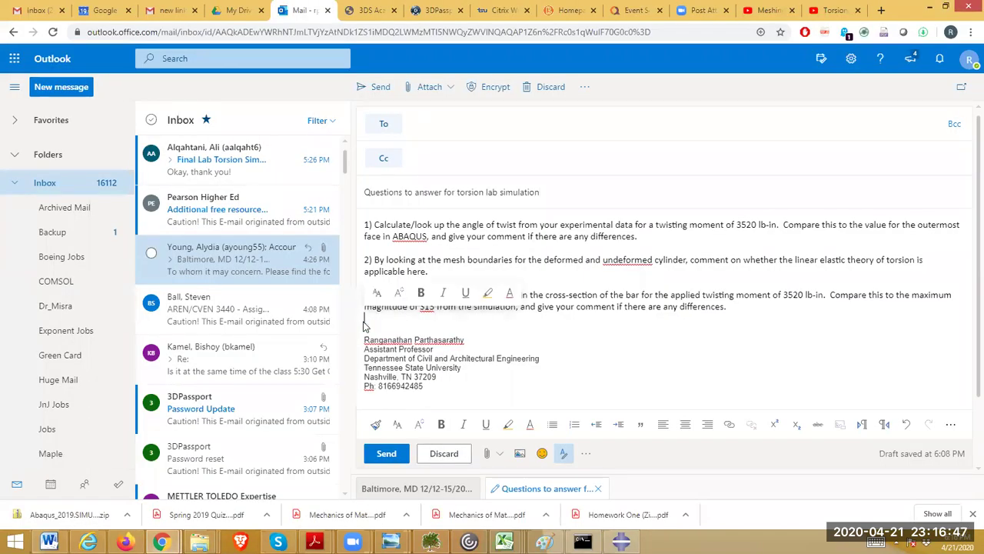
key(Return)
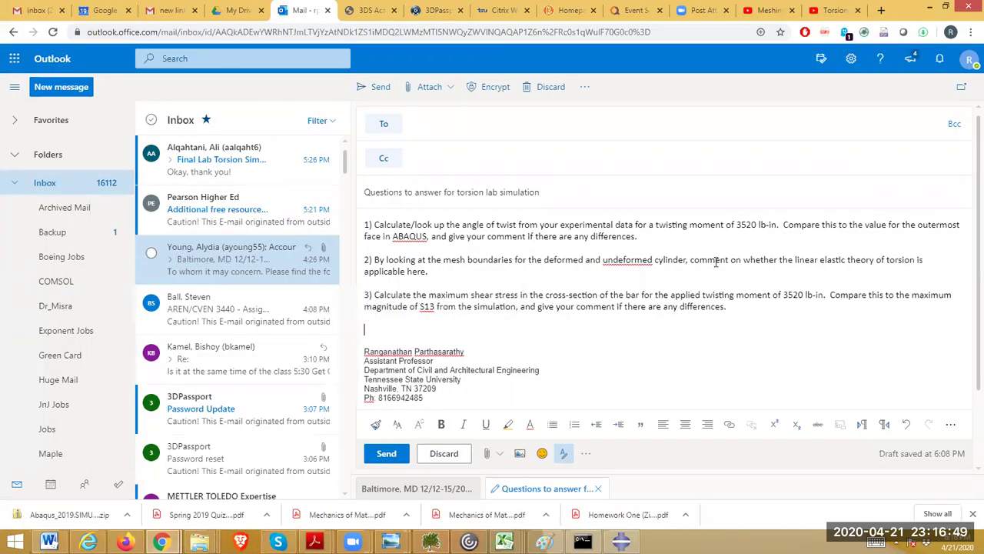
text(Thank you,)
key(Return)
key(Return)
text(N)
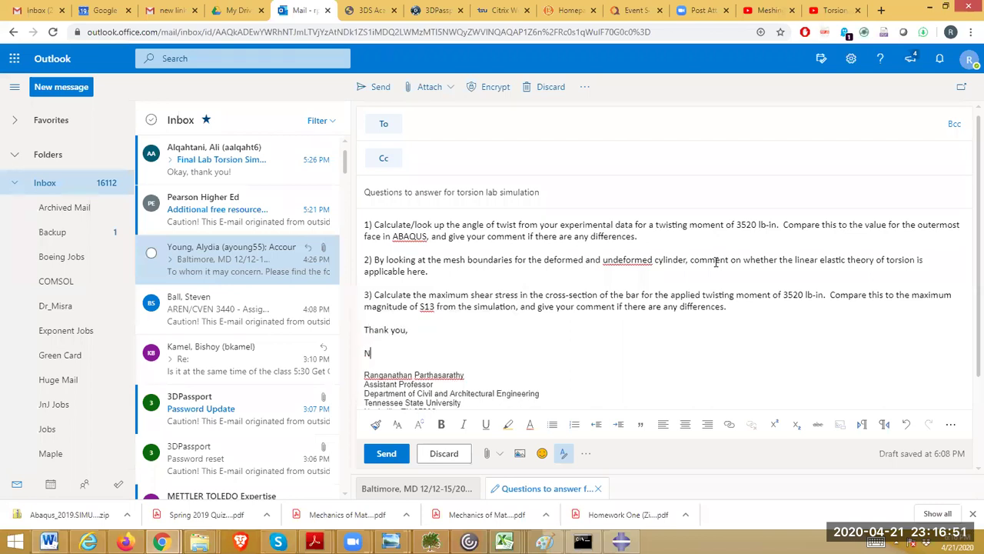
text(athan)
Address the torsion lab questions e-mail to the Spring 2020 Mechanics of Materials Lab group and send it.
click(585, 129)
text(Spring 2020)
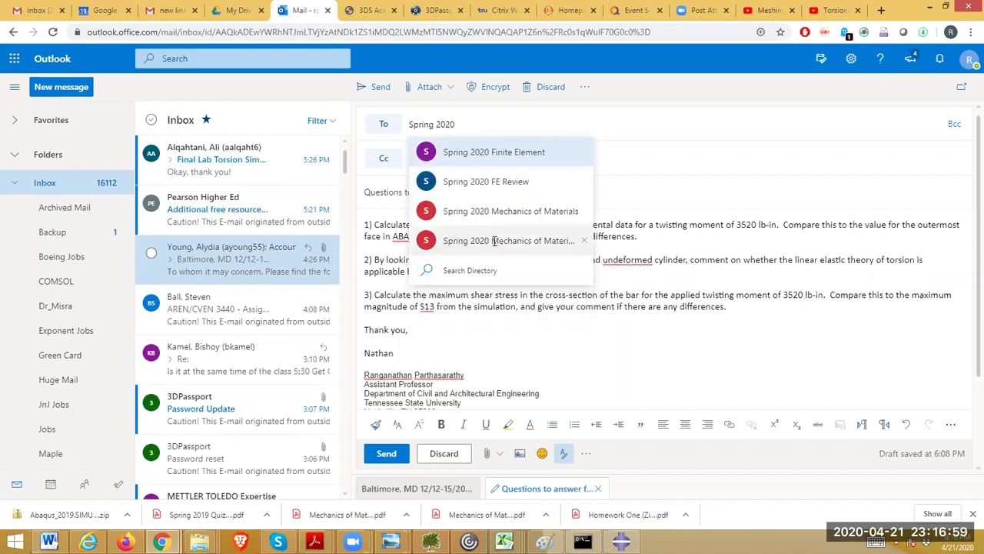
click(493, 241)
click(387, 456)
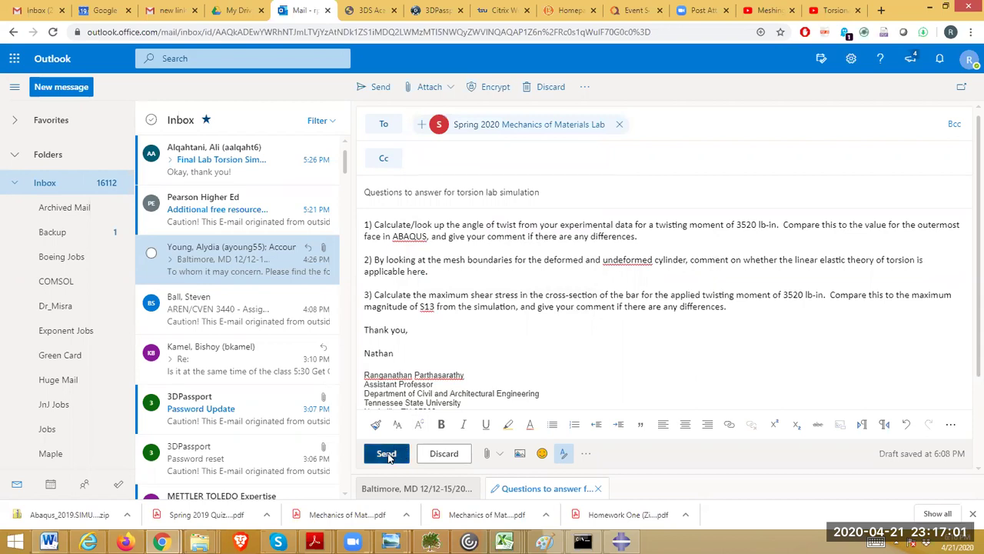
Return to Abaqus/CAE and open AluminumTensileTest.cae, discarding the changes to TorsionTest.cae and converting the database to the current release.
click(931, 9)
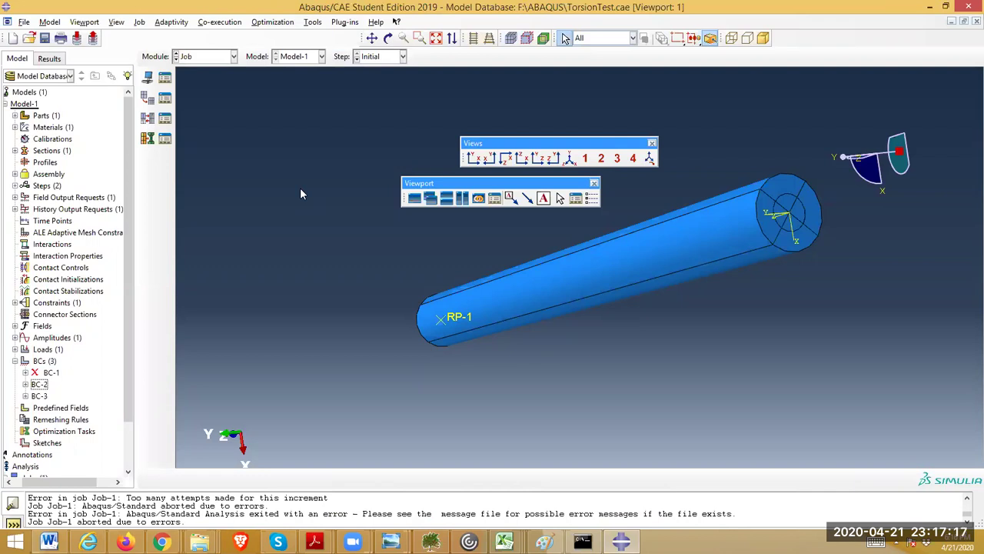
click(29, 39)
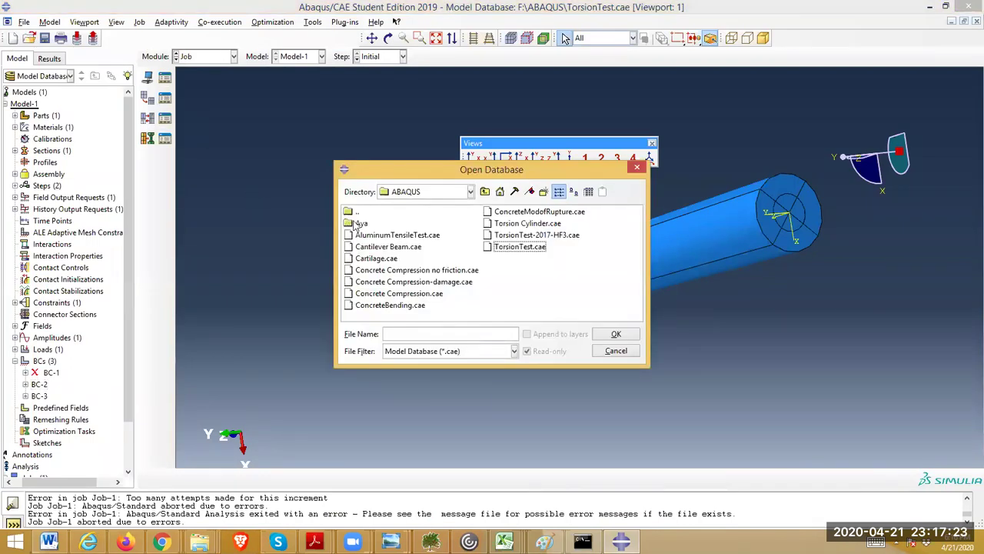
click(378, 237)
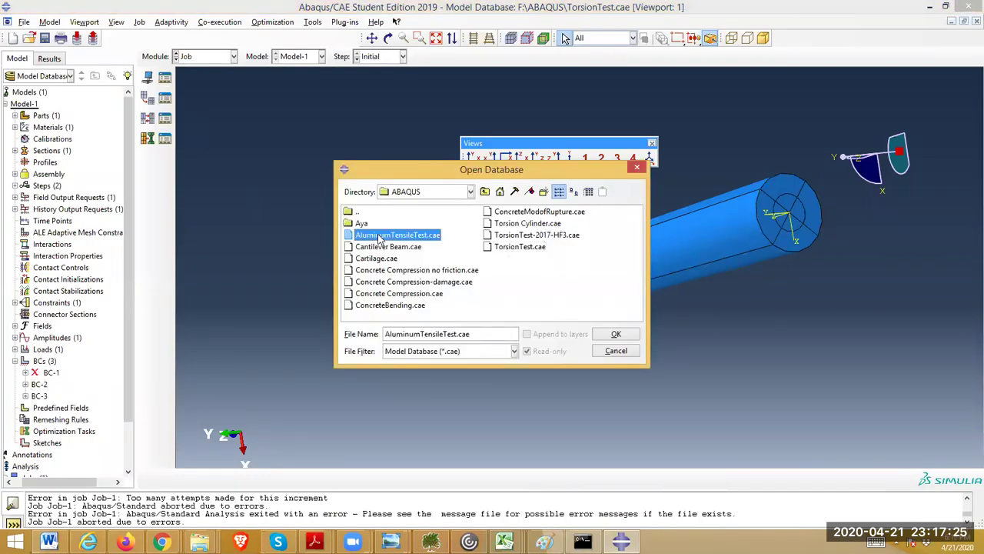
click(611, 336)
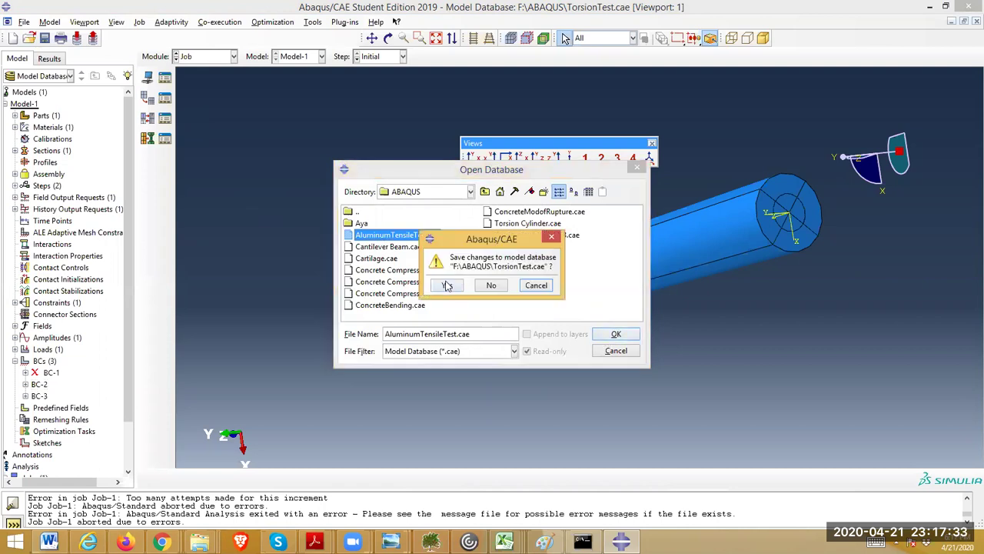
click(486, 287)
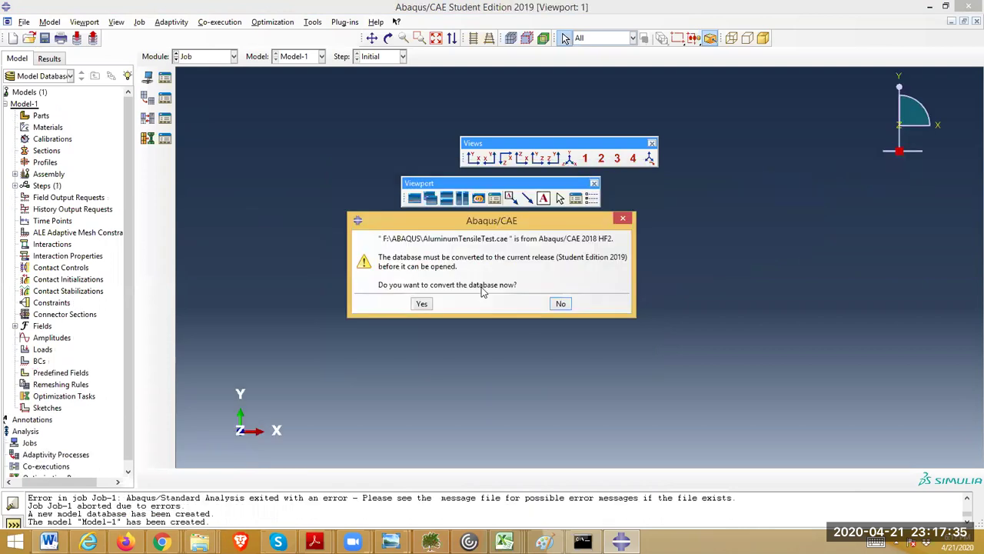
click(424, 304)
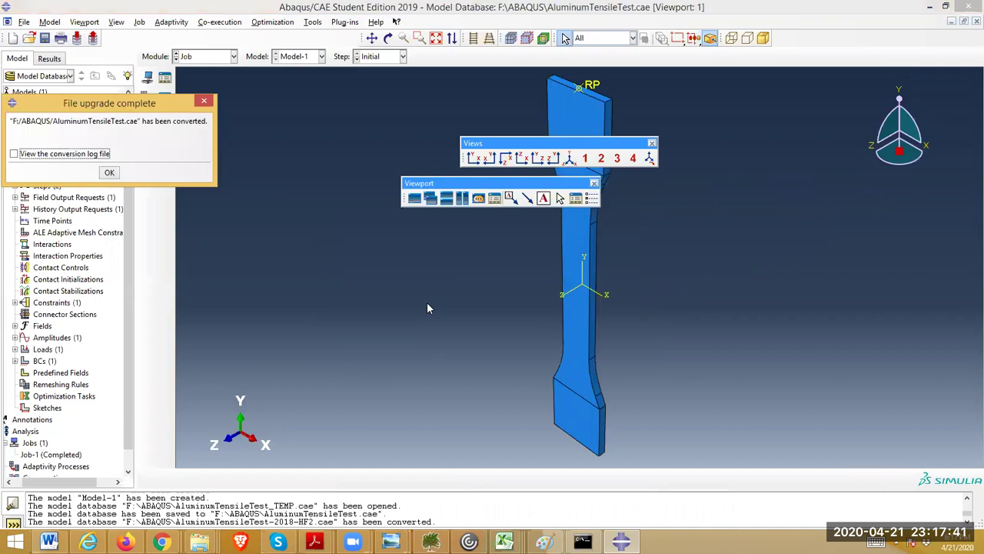
click(109, 172)
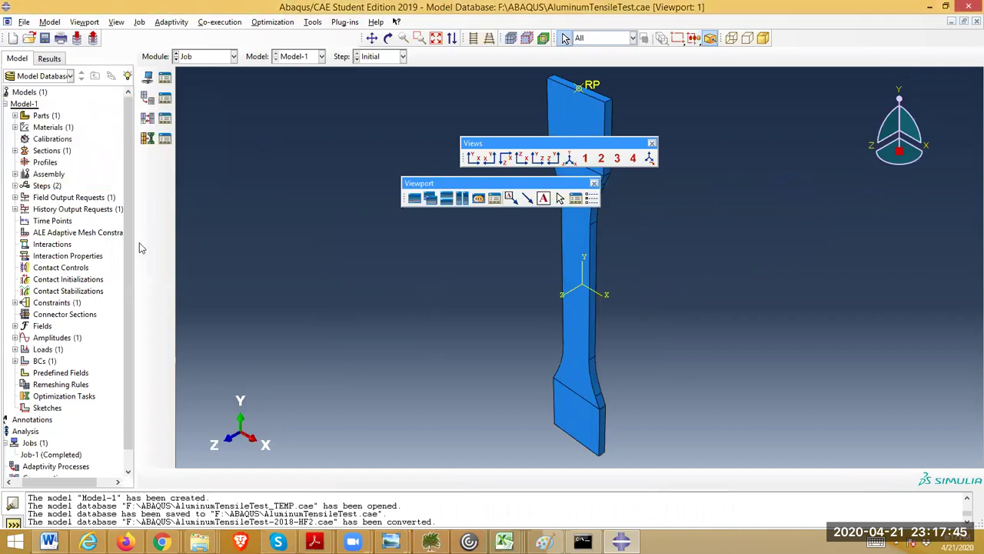
Submit Job-1 of the aluminum tensile test model for analysis, overwriting the existing job files.
scroll(134, 324, down, 1)
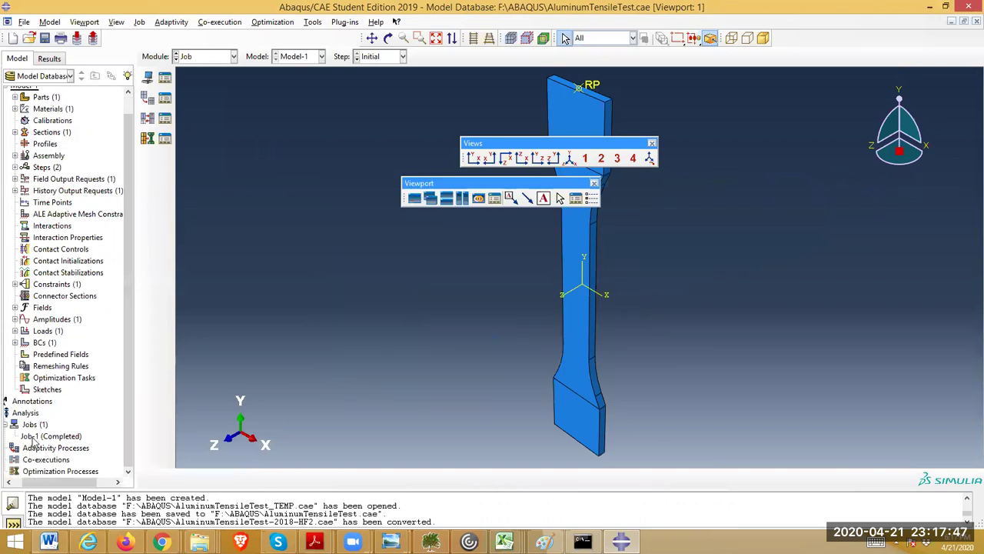
right_click(31, 436)
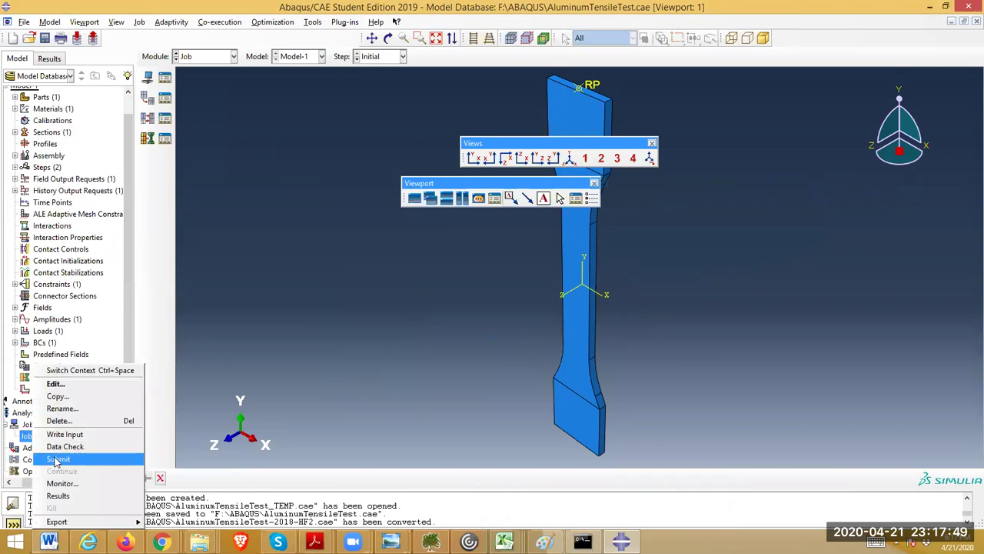
key(Return)
click(253, 222)
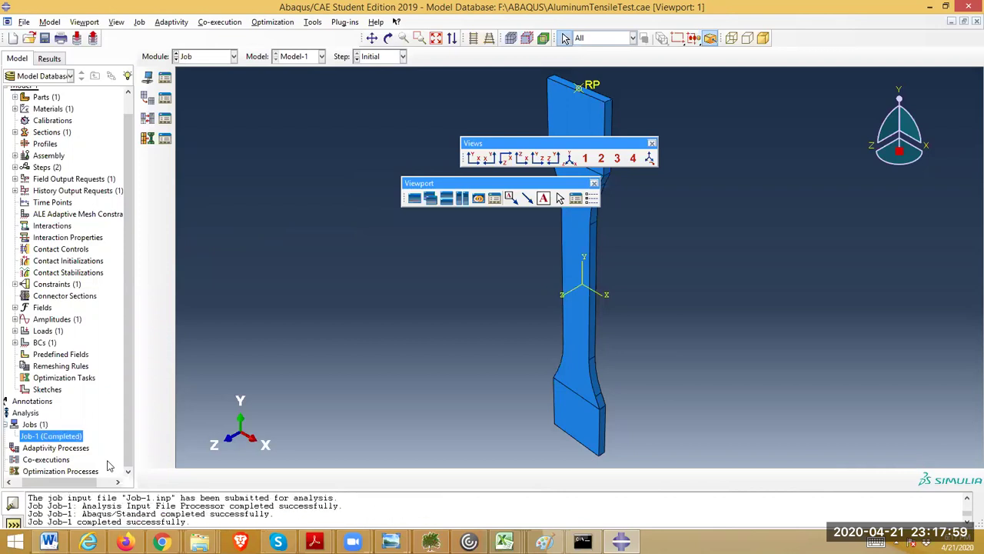
Open the results of Job-1 and plot the Mises stress contours on the deformed tensile specimen.
right_click(60, 436)
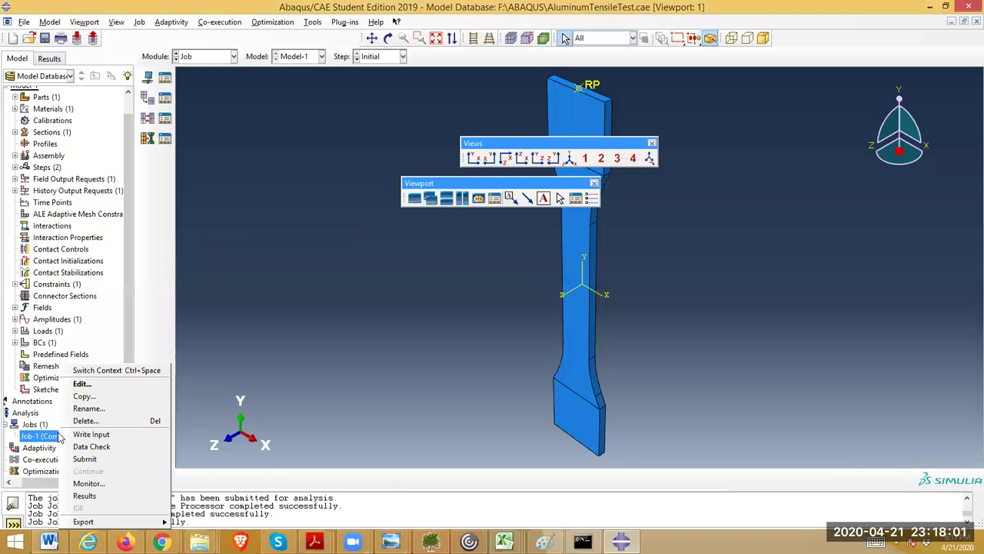
click(84, 496)
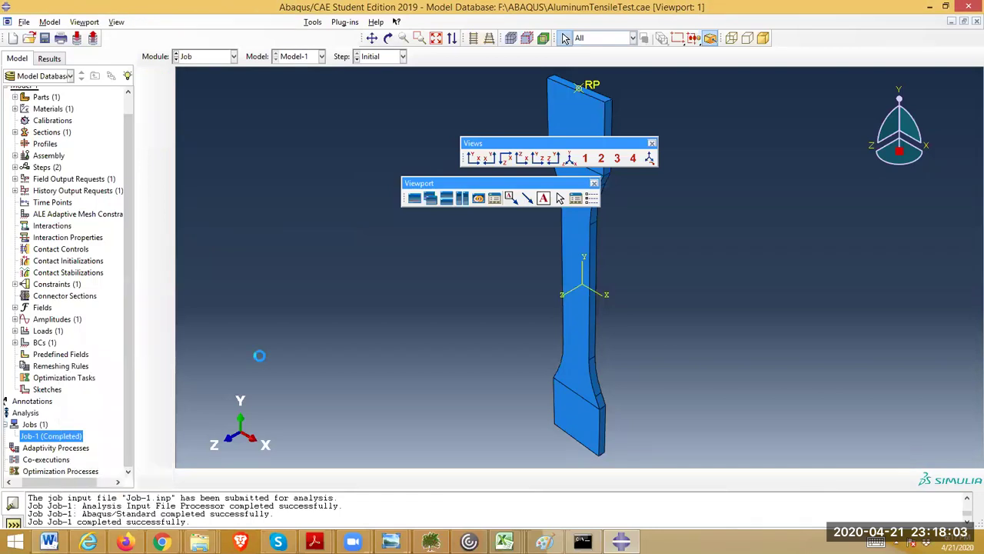
click(148, 153)
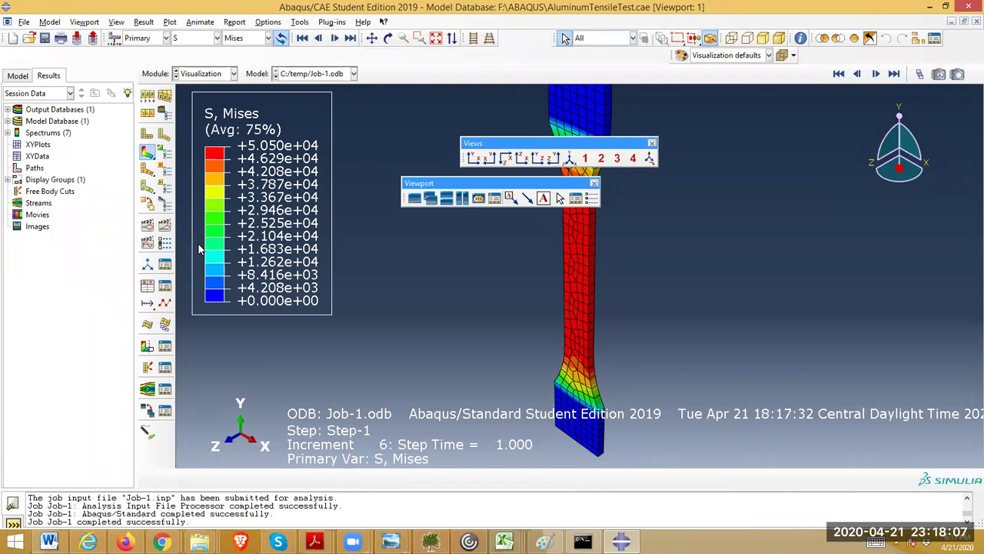
Open the section sketch of Part-1's Solid extrude-1 feature to examine the tensile specimen's profile.
click(23, 80)
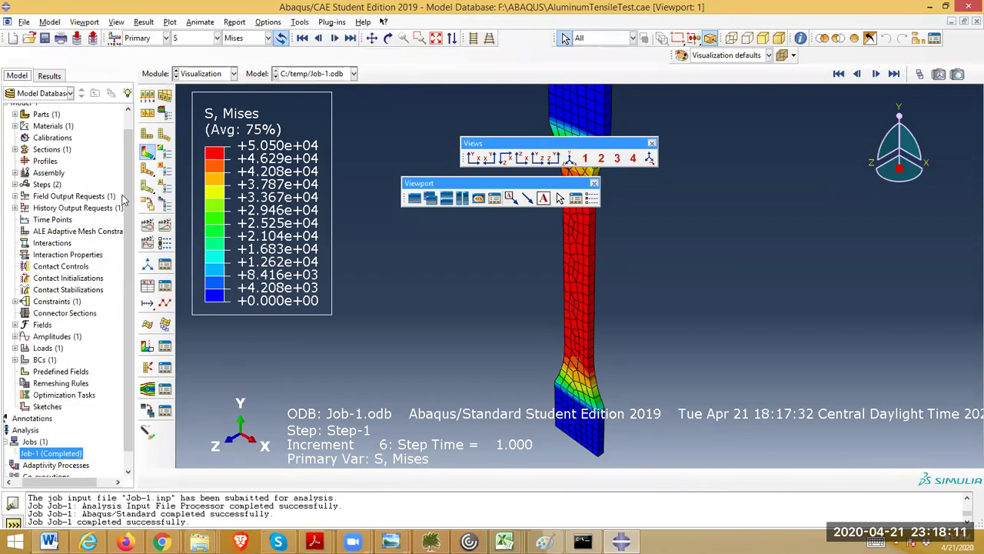
scroll(127, 194, up, 2)
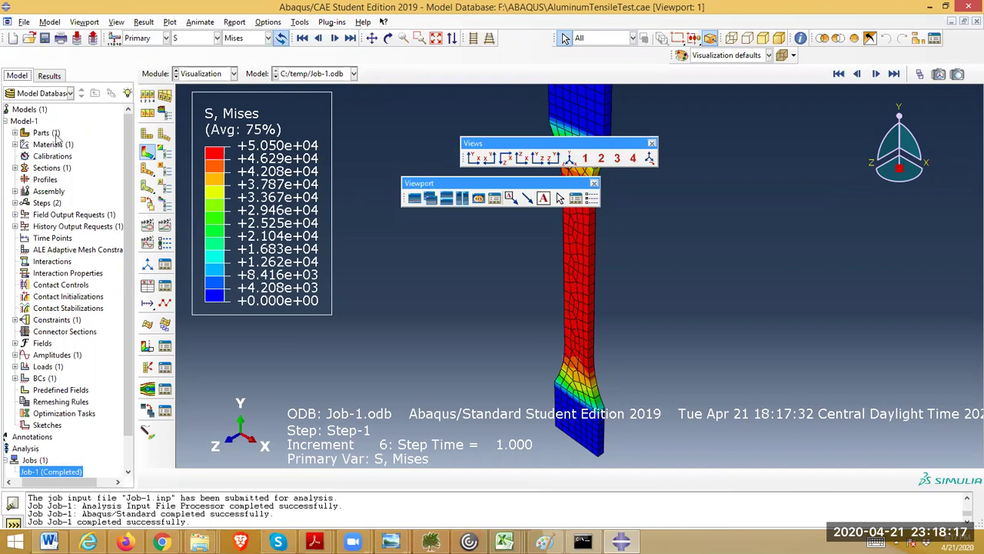
click(14, 133)
click(39, 145)
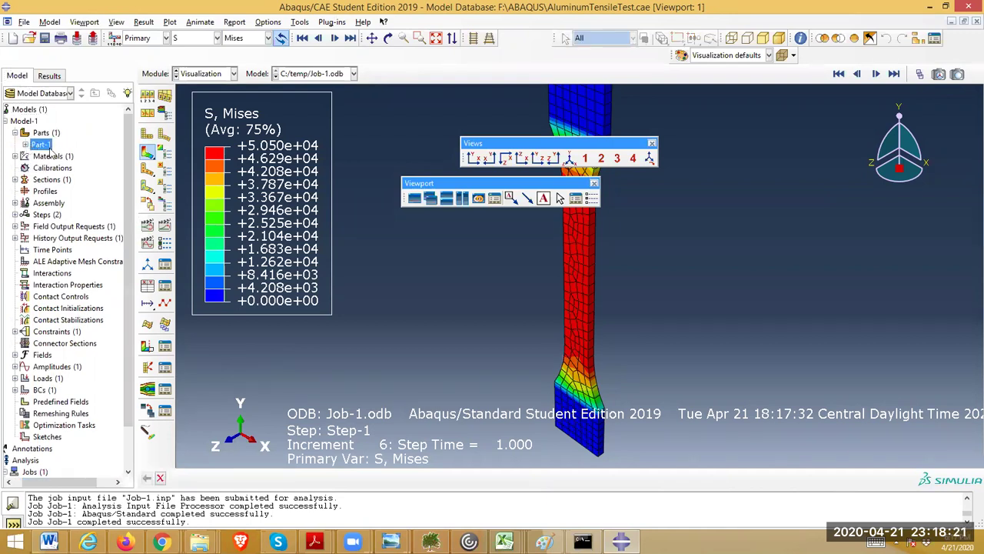
double_click(46, 147)
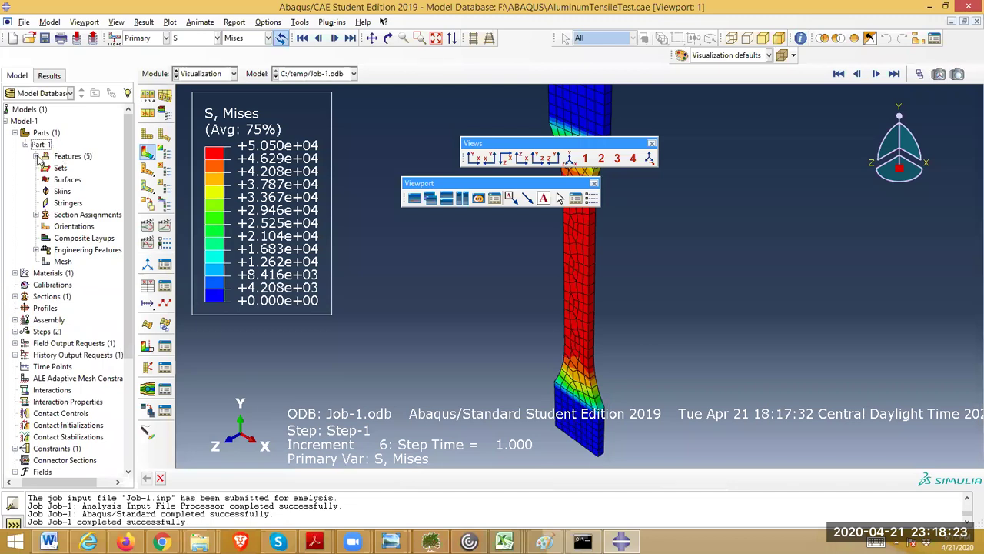
click(36, 156)
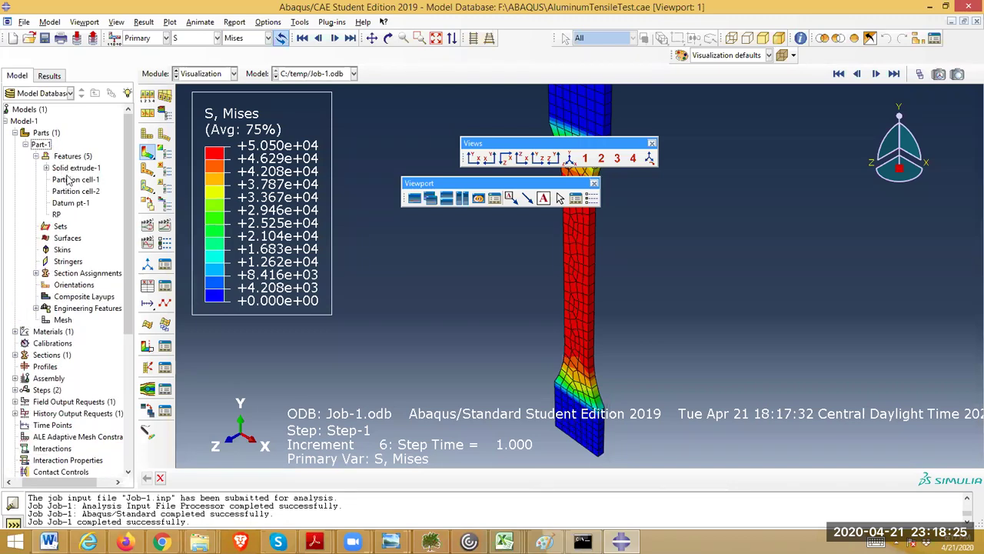
click(46, 168)
click(77, 179)
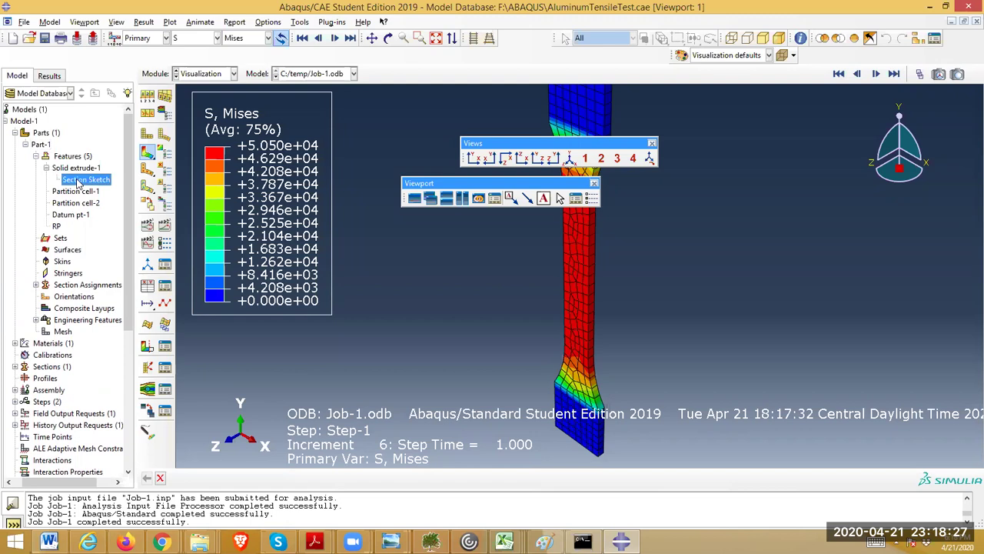
double_click(77, 181)
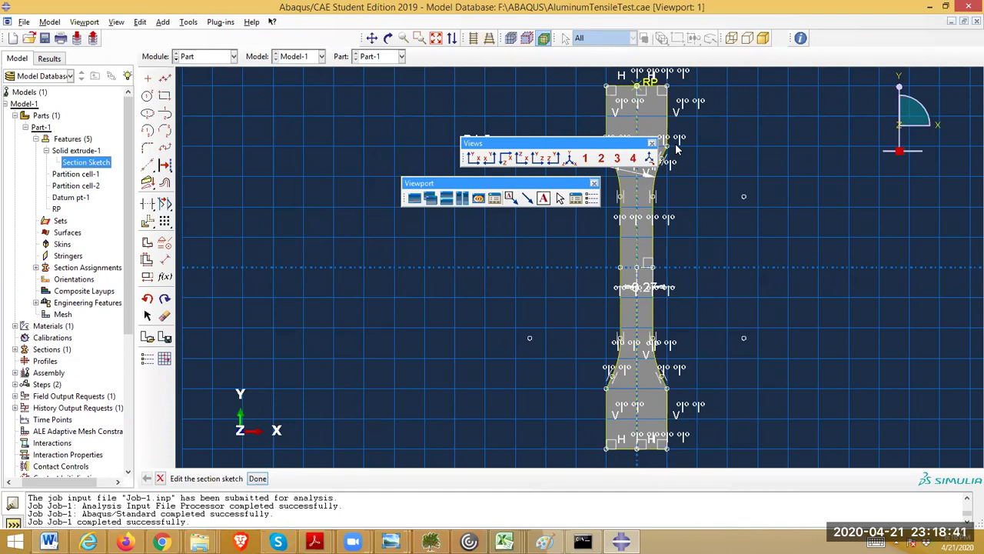
Leave the section sketch and try to edit Part-1's Partition cell-1 feature.
click(77, 176)
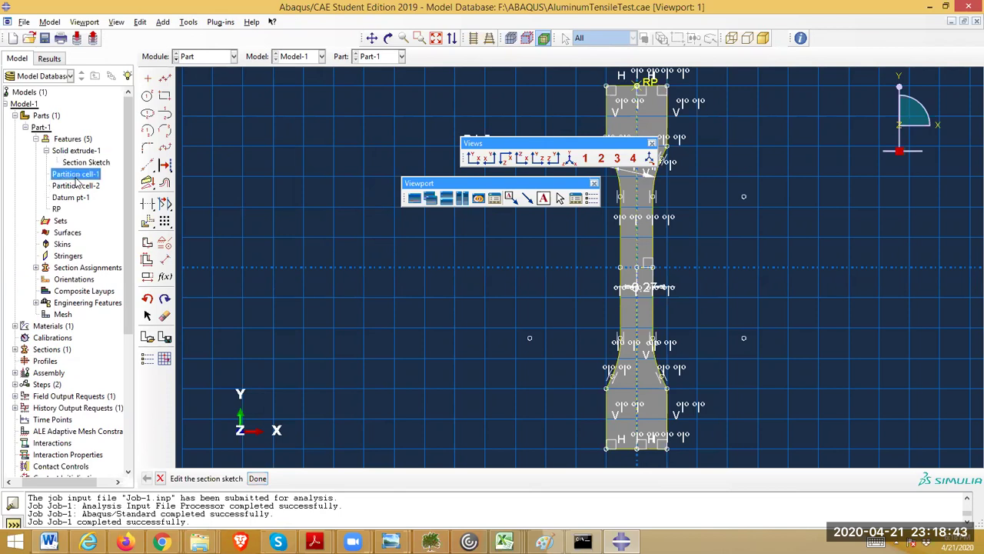
double_click(76, 176)
click(446, 296)
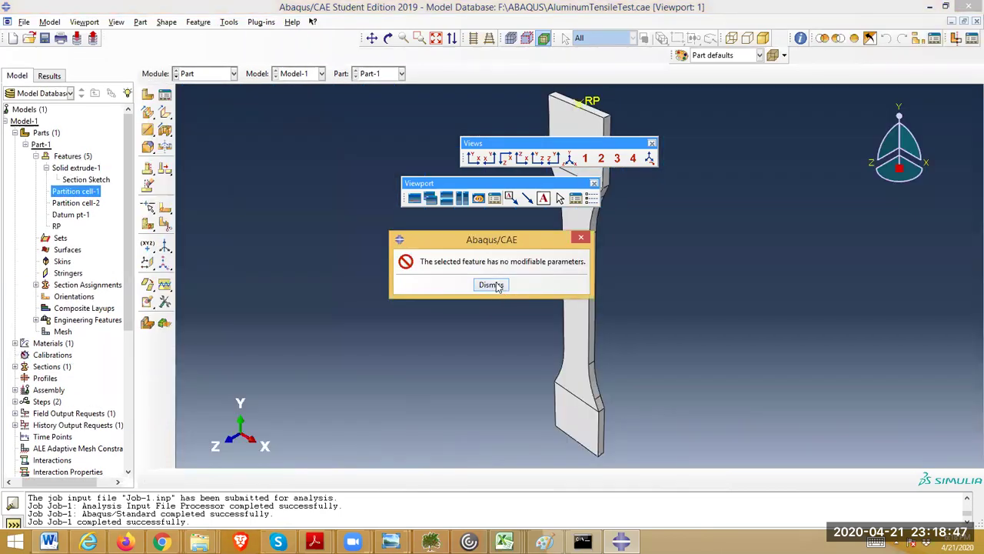
click(492, 285)
Move the floating Views and Viewport toolbars off the specimen and highlight Partition cell-1 and Partition cell-2 to examine where they divide the part.
click(70, 204)
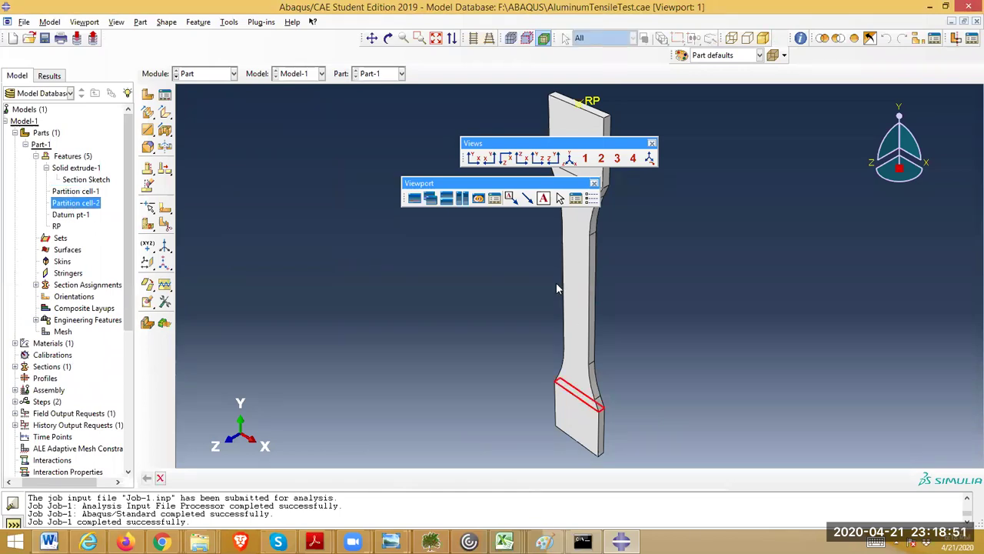
drag(531, 143, 301, 99)
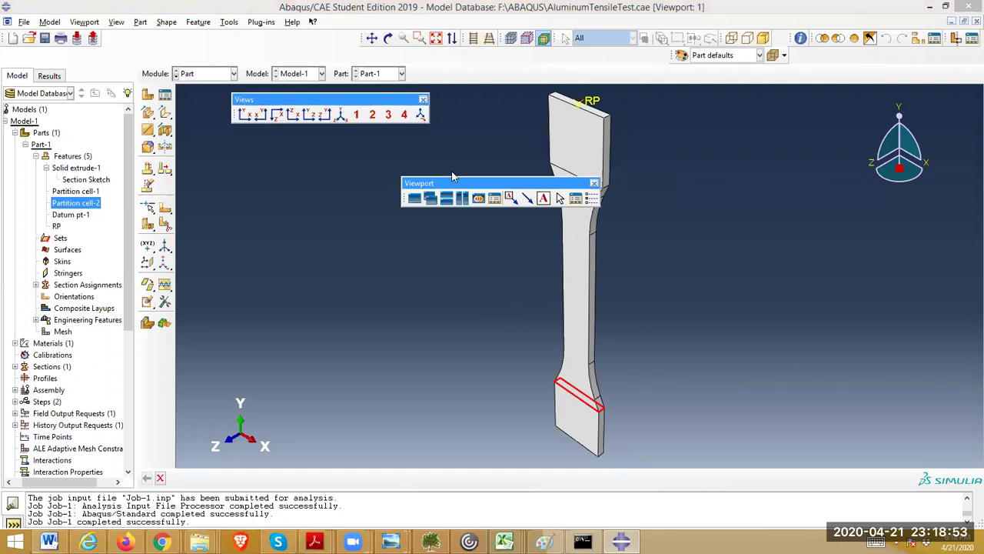
drag(453, 182, 280, 146)
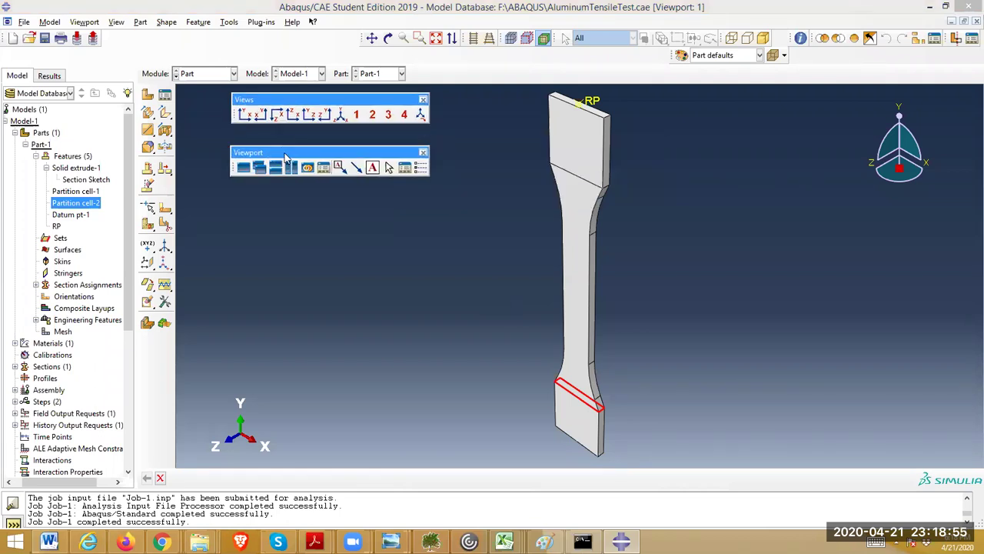
click(69, 192)
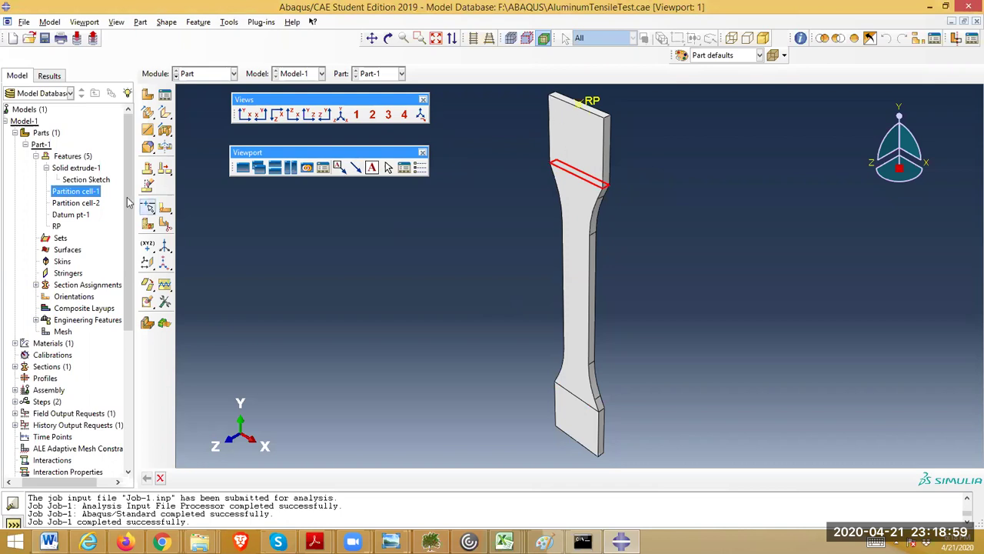
click(75, 202)
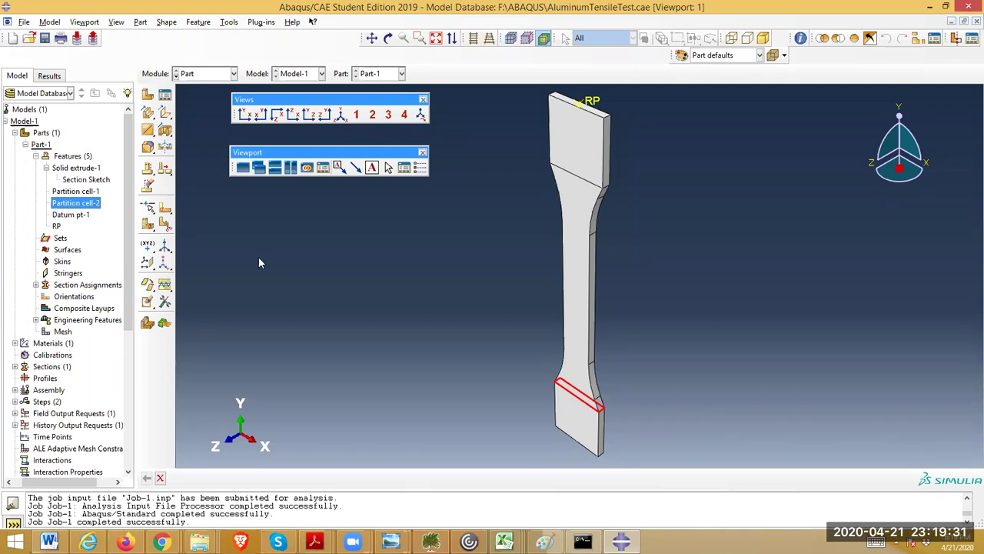
Open Constraint-1 to review the coupling between the reference point and the specimen's upper grip, and close it without changes.
scroll(131, 347, down, 1)
scroll(77, 361, down, 3)
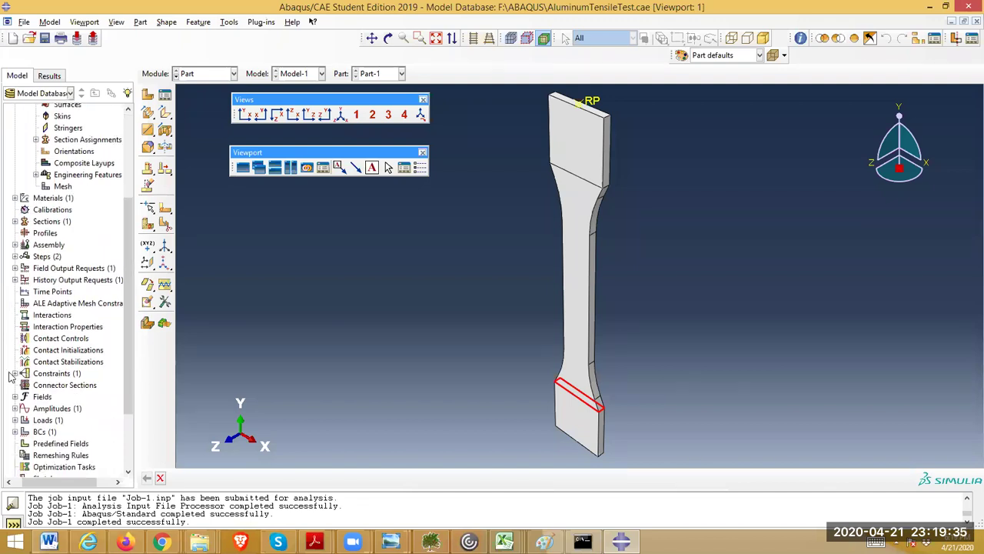
click(14, 373)
click(47, 384)
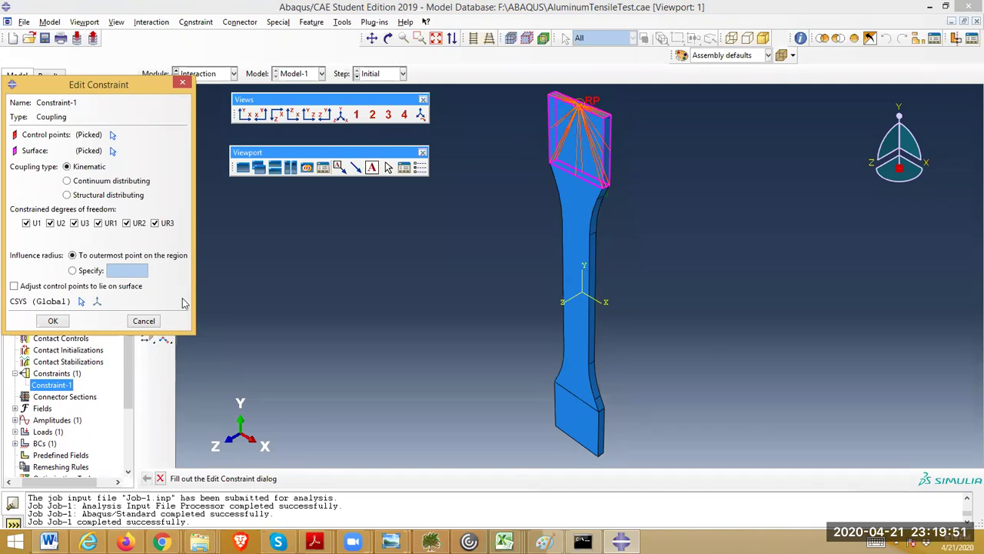
click(134, 323)
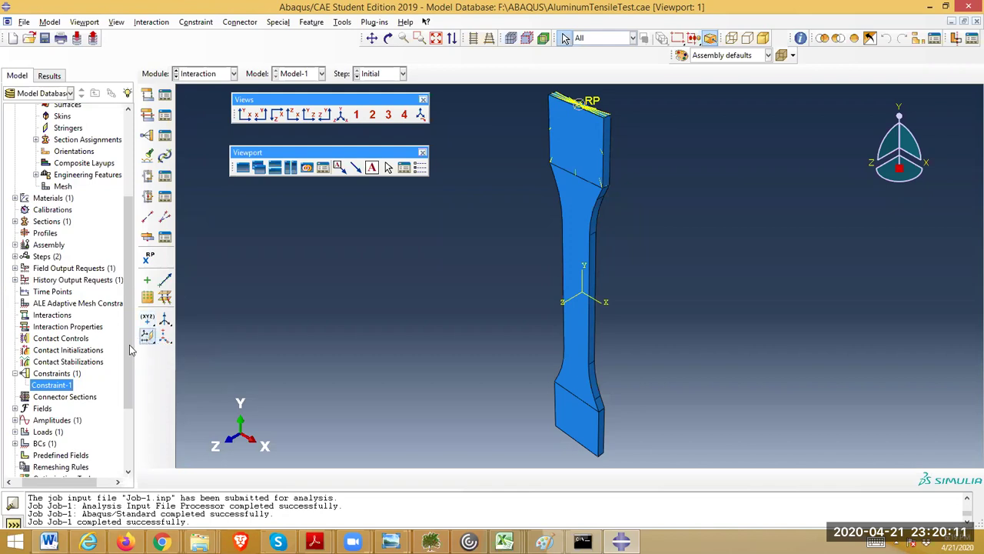
Open boundary condition BC-1 to review the type and region fixed at the specimen's lower end, and close it keeping its settings.
scroll(129, 345, down, 1)
scroll(146, 372, down, 2)
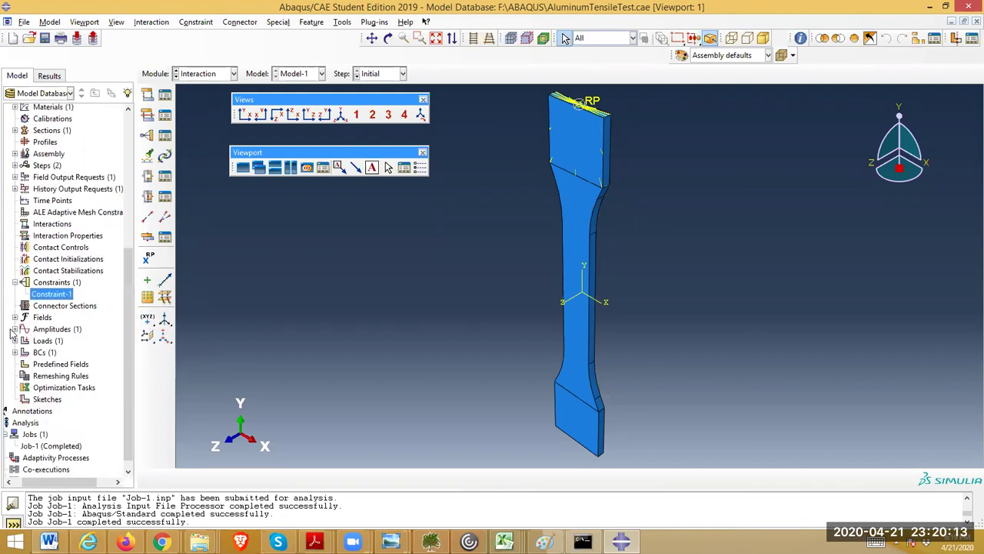
click(14, 352)
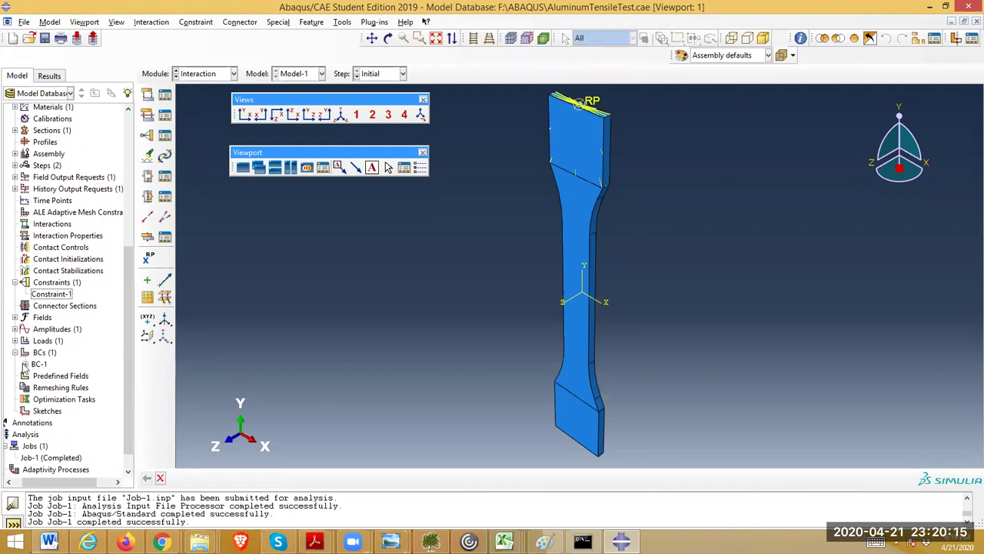
click(25, 364)
click(38, 365)
double_click(39, 365)
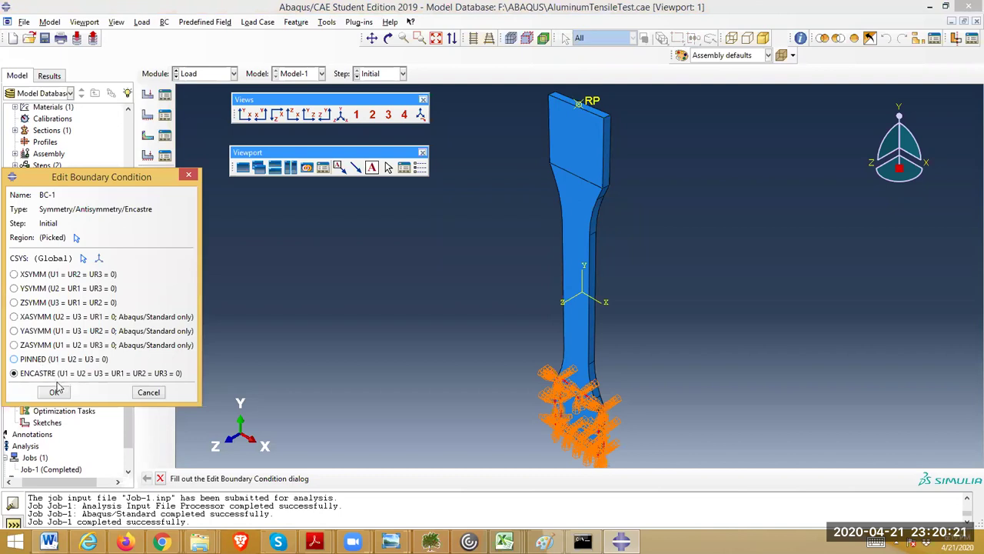
click(57, 393)
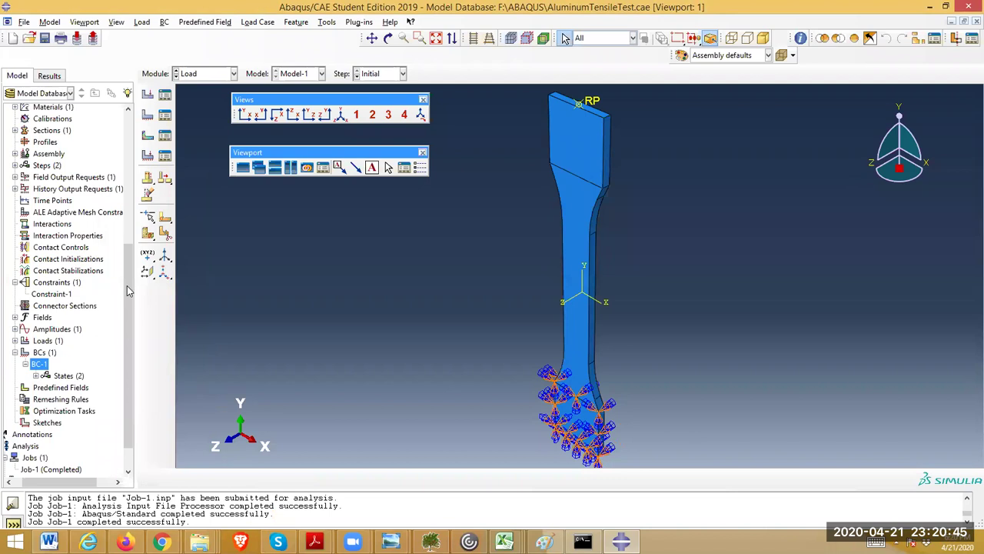
Open Load-1 to review the concentrated force applied at the specimen's reference point.
double_click(32, 356)
click(15, 341)
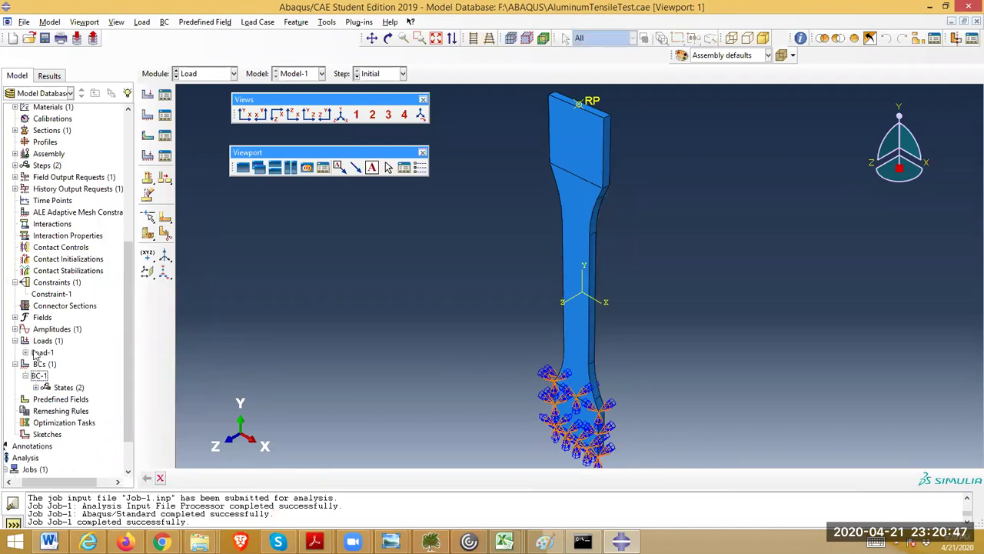
click(25, 352)
double_click(43, 353)
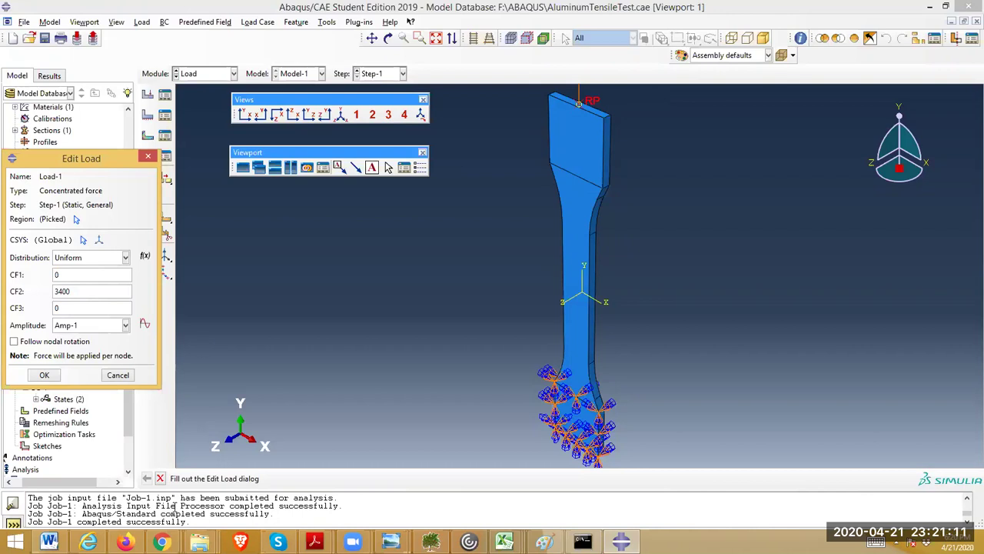
Switch to Outlook in the browser and start a new message with the subject "Questions for Tensile Test Simulation".
click(163, 538)
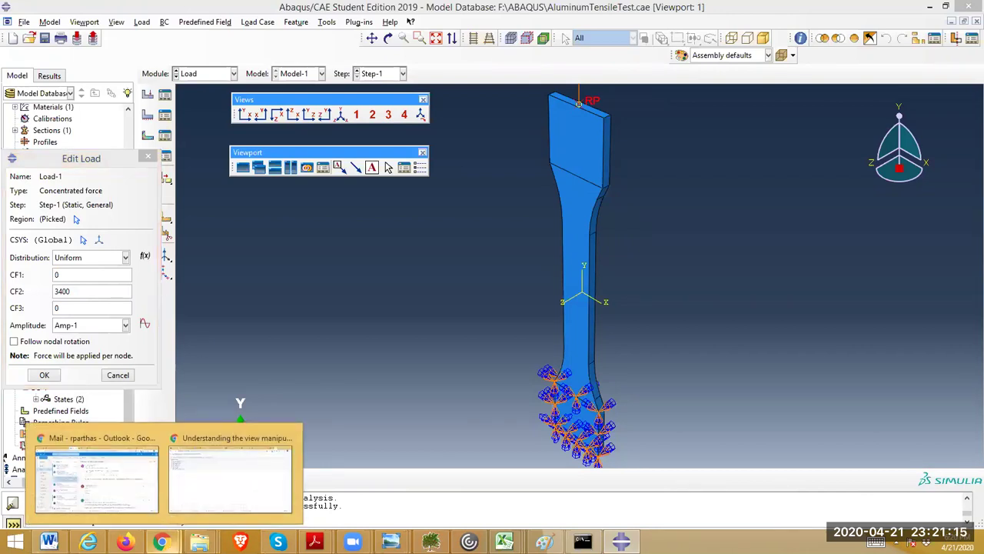
click(89, 481)
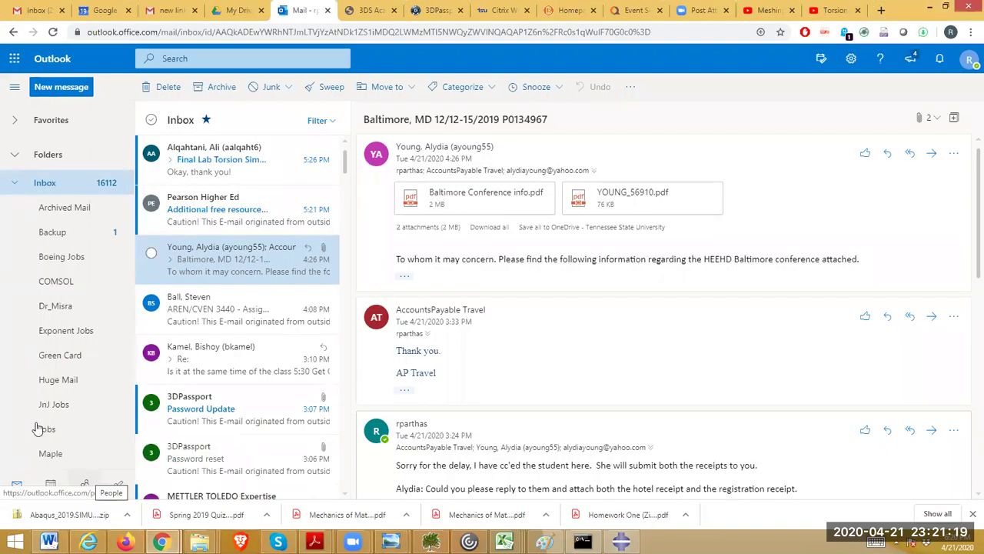
click(51, 83)
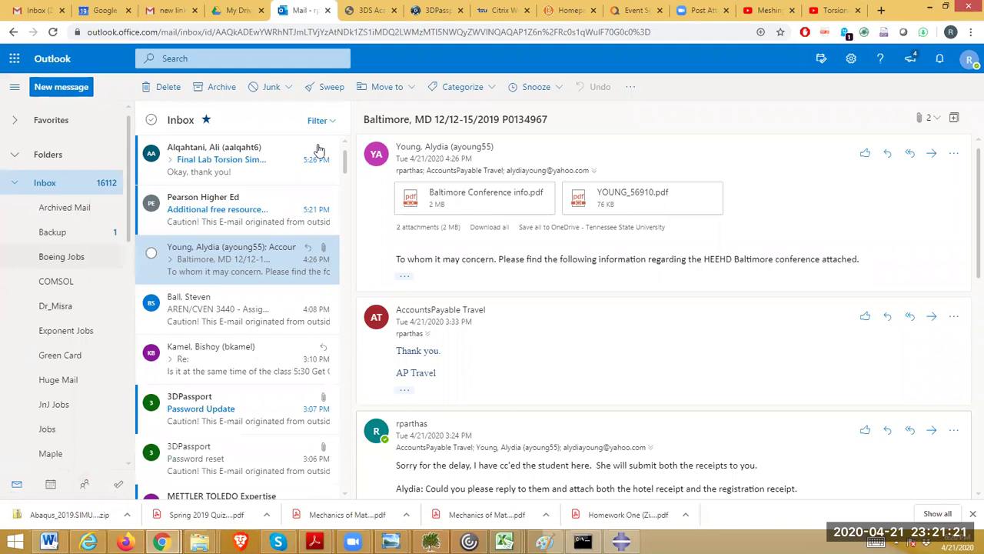
click(429, 188)
text(Questions for Tensile Test Simulation)
click(415, 221)
Begin question 1 in the message body: "What is the purpose of creating a reference point on the top rectangular part of the sample, and why is the".
text(1))
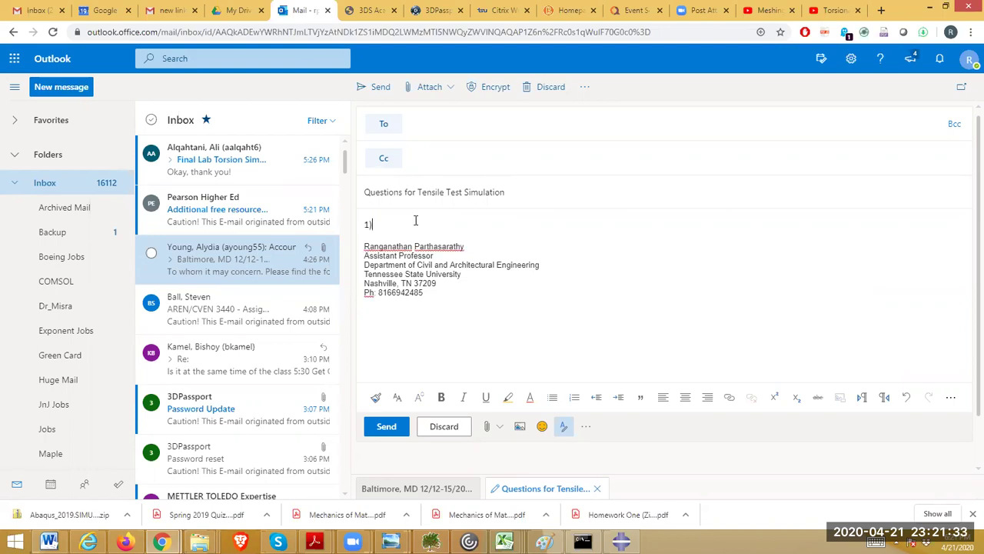
text( What is the purpo)
text(se of creating)
text( a reference poin)
text(t, )
text(and)
key(BackSpace)
key(BackSpace)
key(BackSpace)
text(on the top)
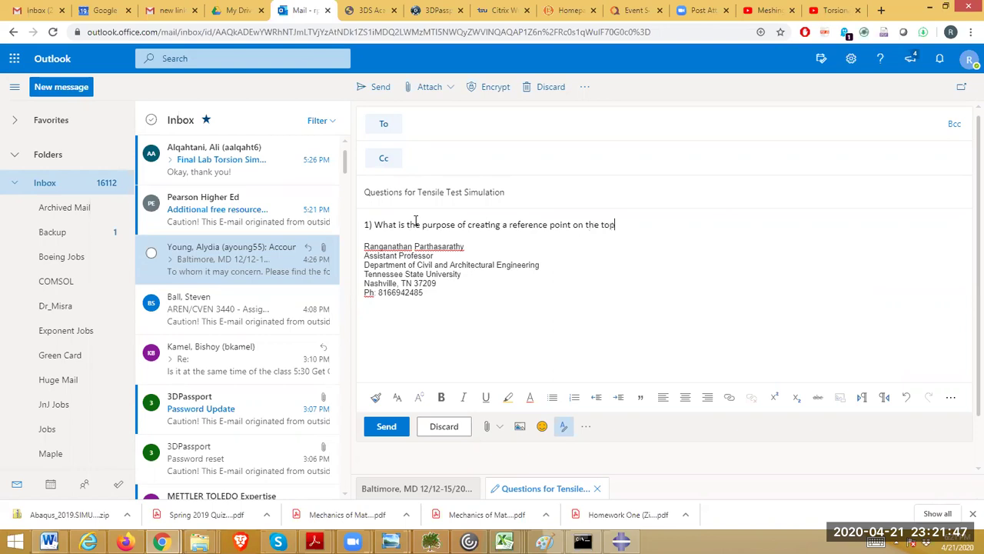
text( rectangular part of the sample, and why is the )
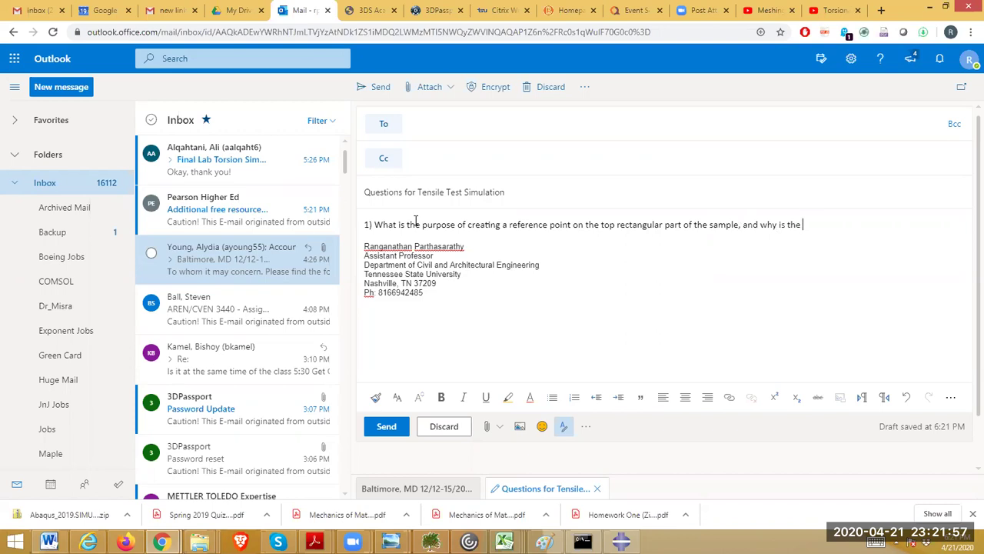
Complete question 1 with "reference point "tied" to that part? What conditions of the experiment are we trying to simulate here?".
text(reference point)
text( "tir)
text(ed )
text(" to )
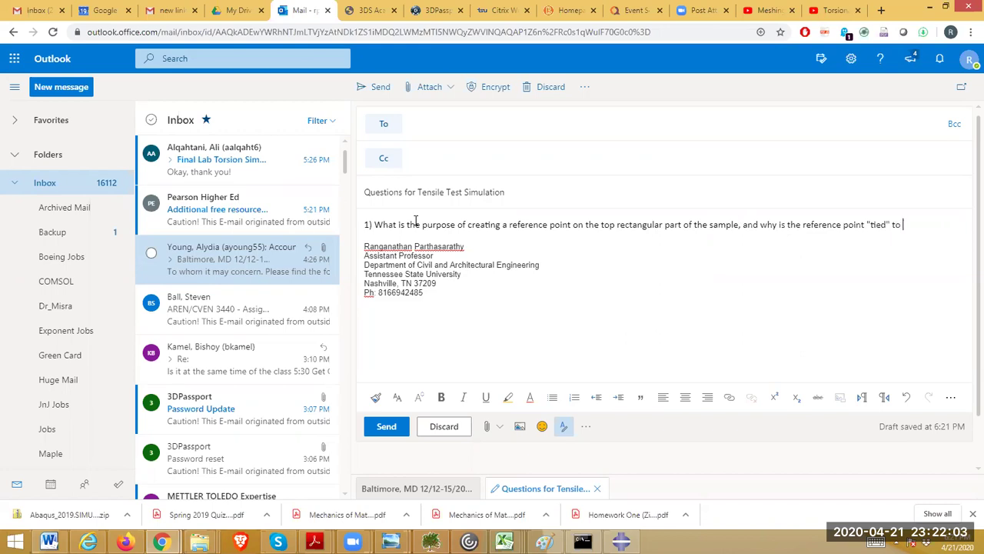
text(that part? What c)
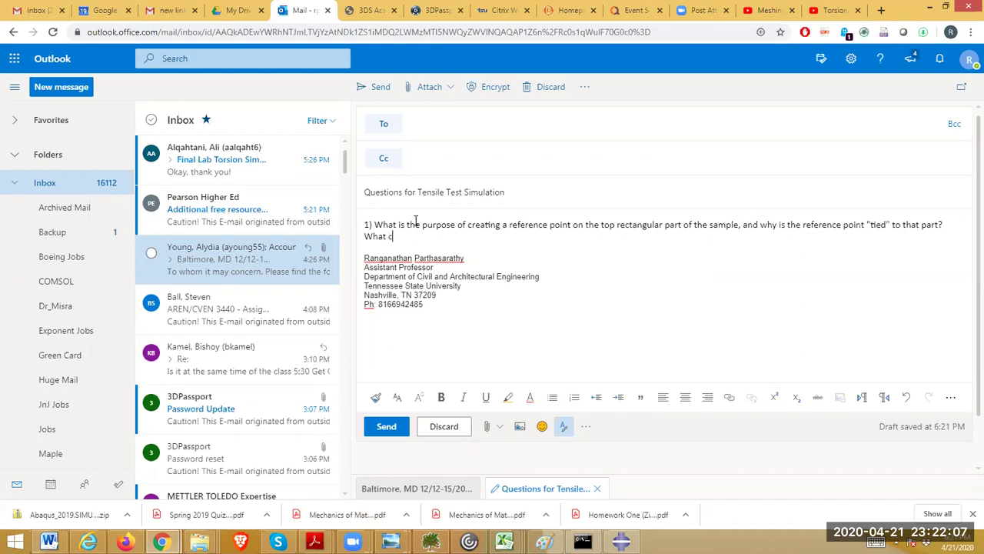
text(onditions of the experiment are we trying to s)
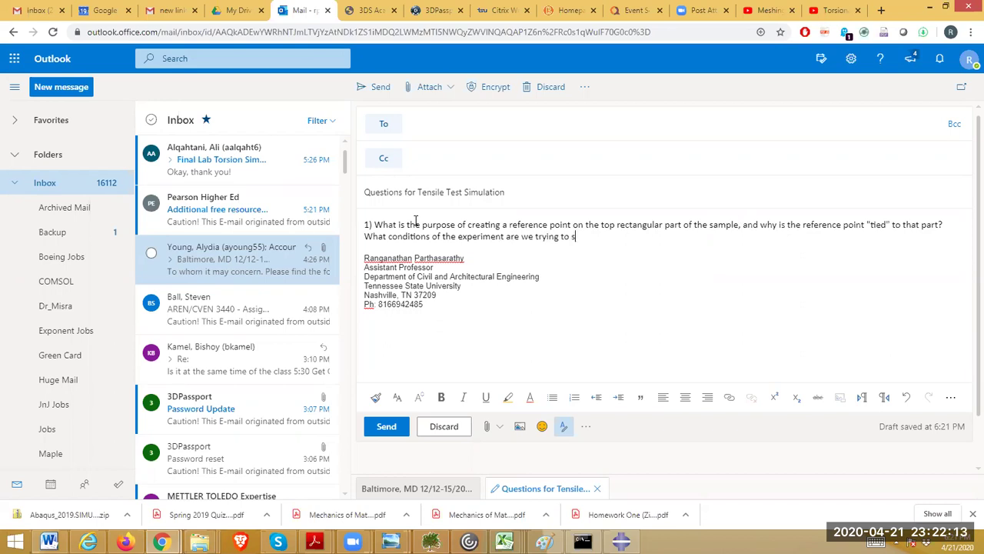
text(imulate here?)
key(Return)
key(Return)
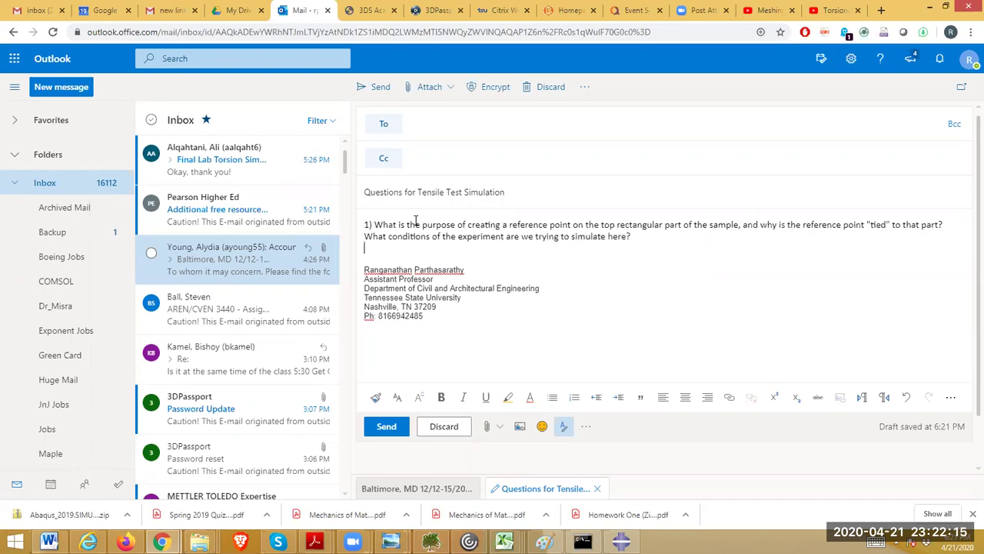
Close the Load-1 editor in Abaqus/CAE unchanged and add question 2 to the message: "What are the boundary conditions on the bottom end of the sample?".
text(2)
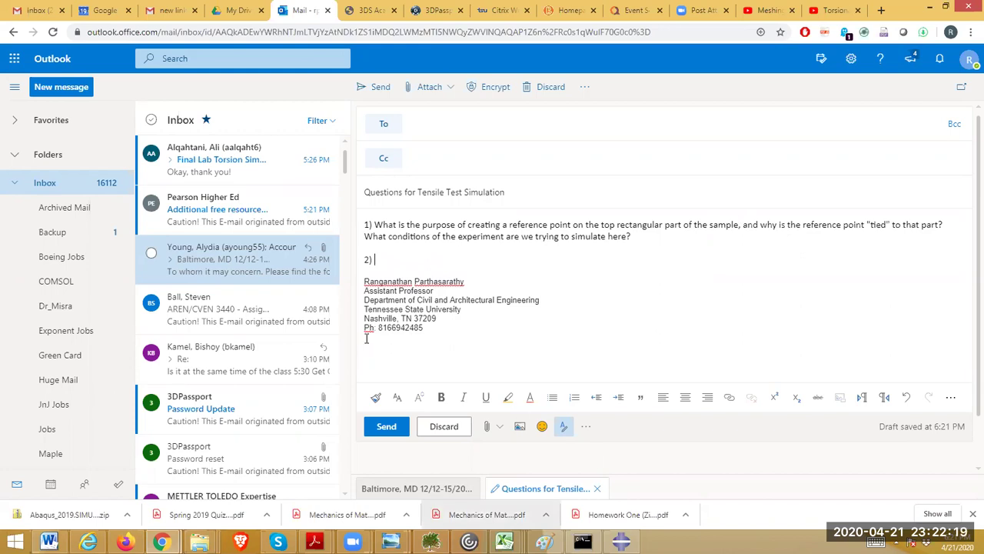
key(alt+Tab)
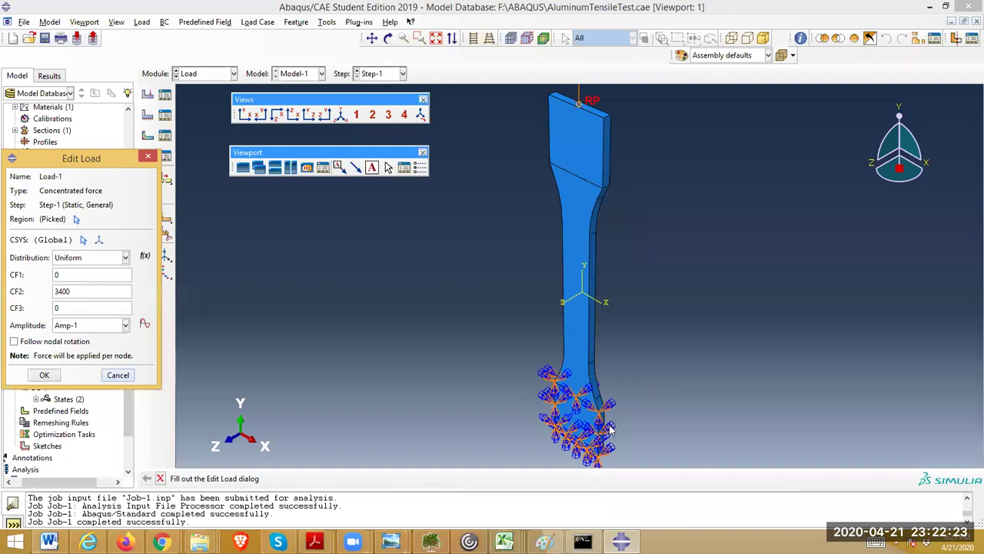
key(Escape)
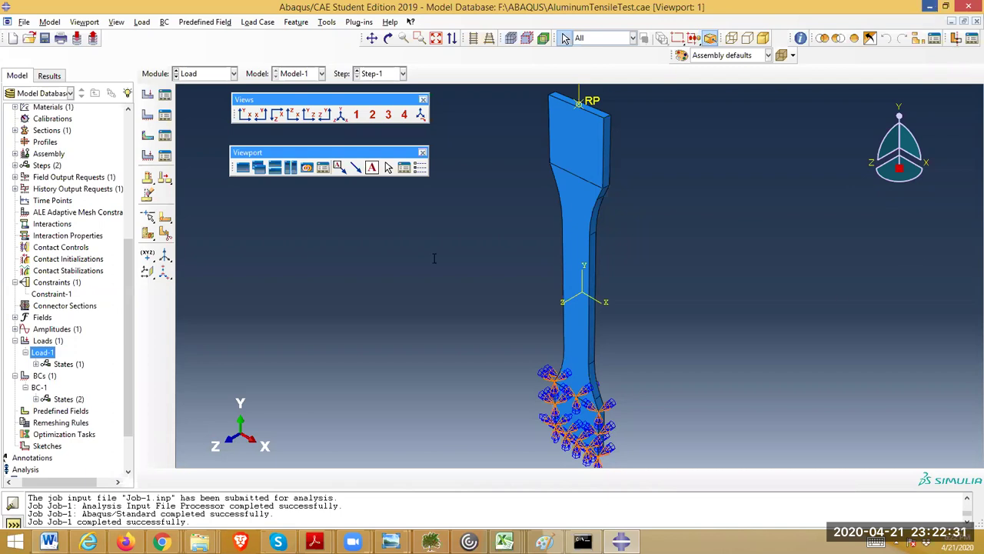
key(alt+Tab)
text(hat are the bound)
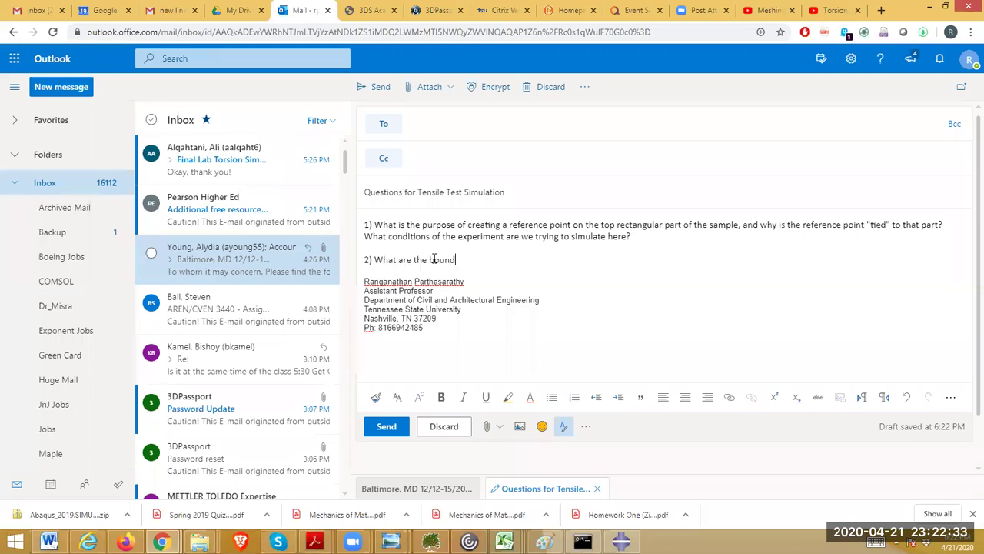
text(ary conditions on the b)
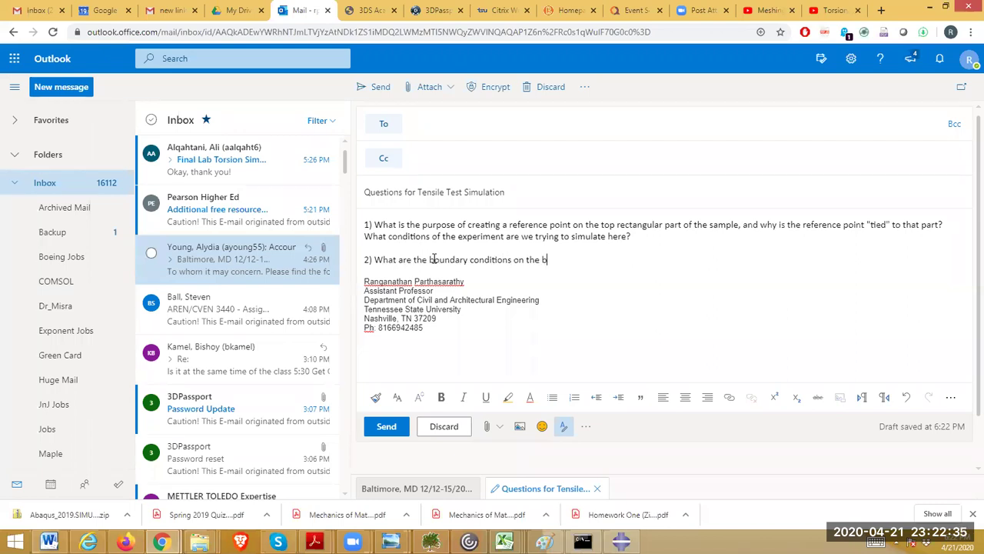
text(ottom end of the sample?)
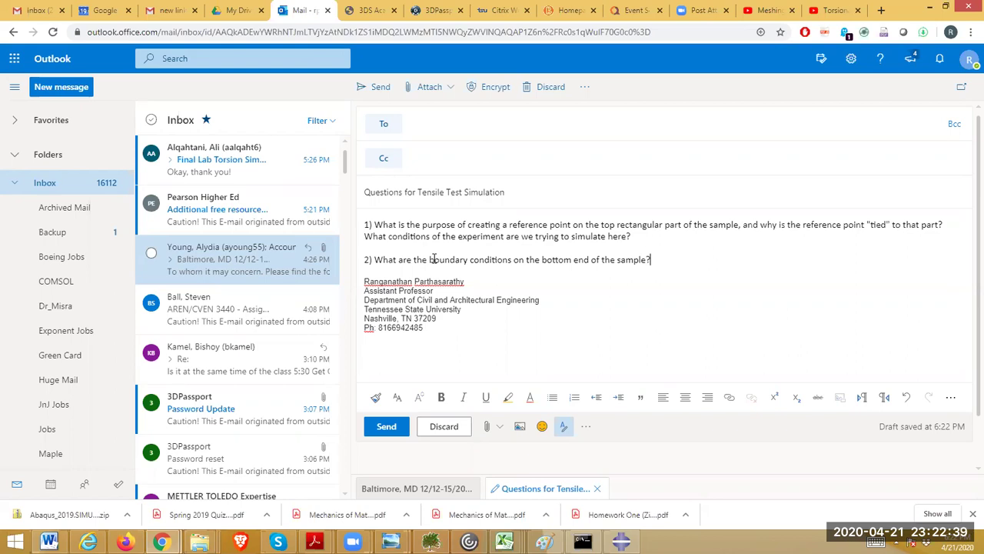
Minimize the browser and the two folder windows to return to Abaqus/CAE.
click(930, 10)
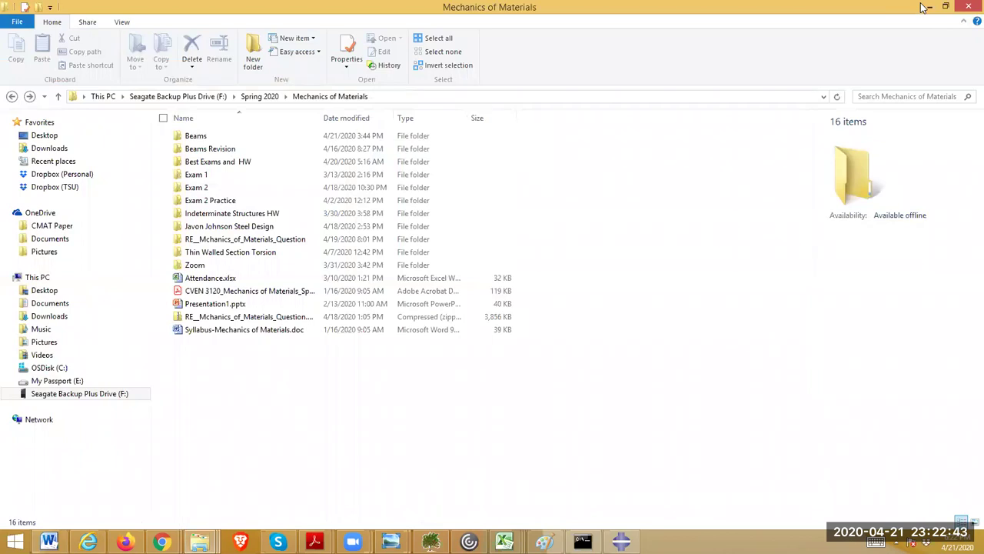
click(928, 9)
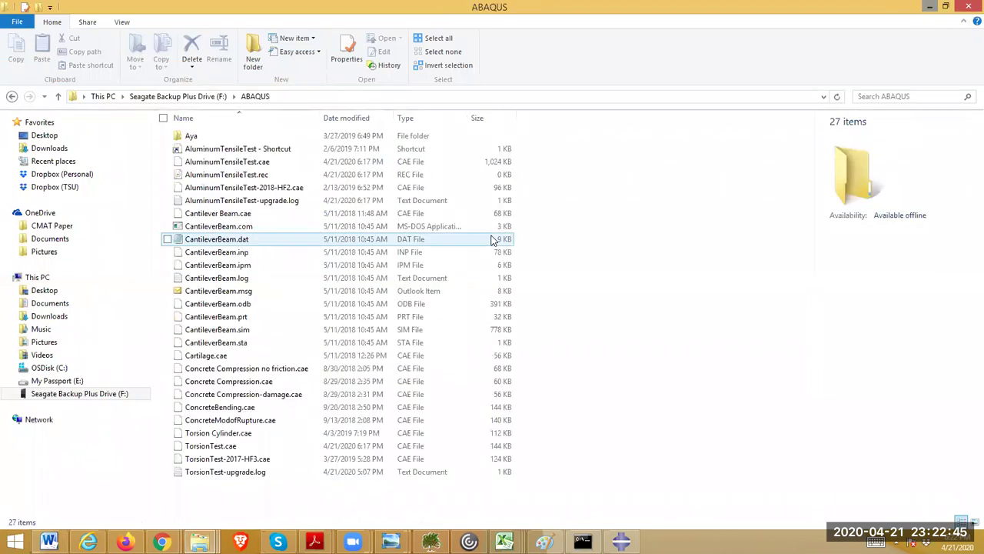
click(929, 9)
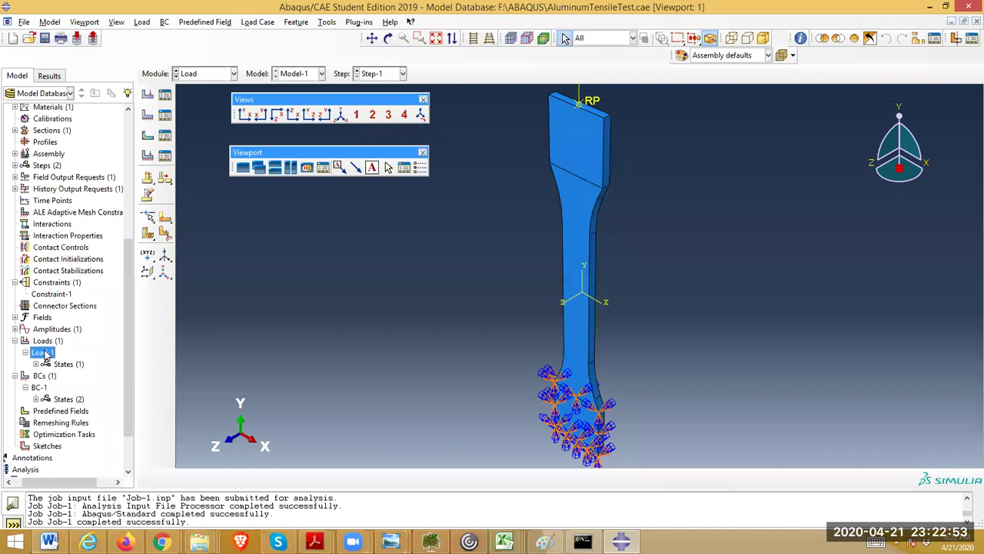
Check the Load-1 definition without changing it, and open Material-1 for editing.
double_click(44, 353)
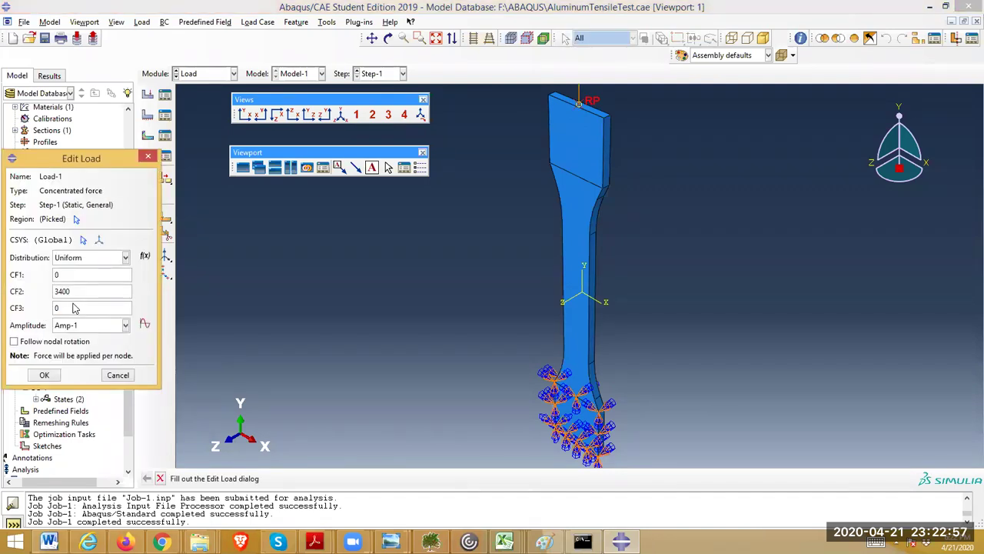
click(115, 376)
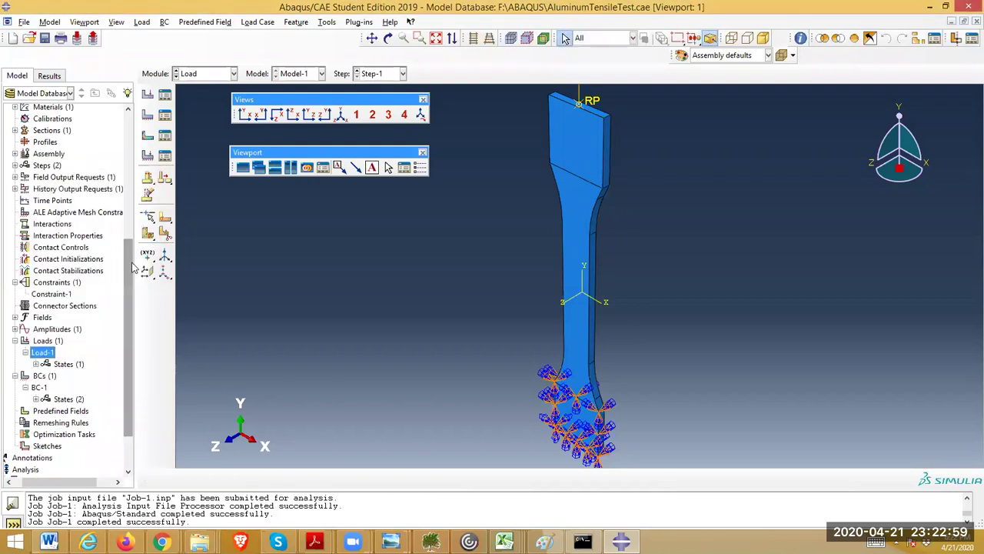
scroll(129, 221, up, 1)
scroll(129, 220, up, 1)
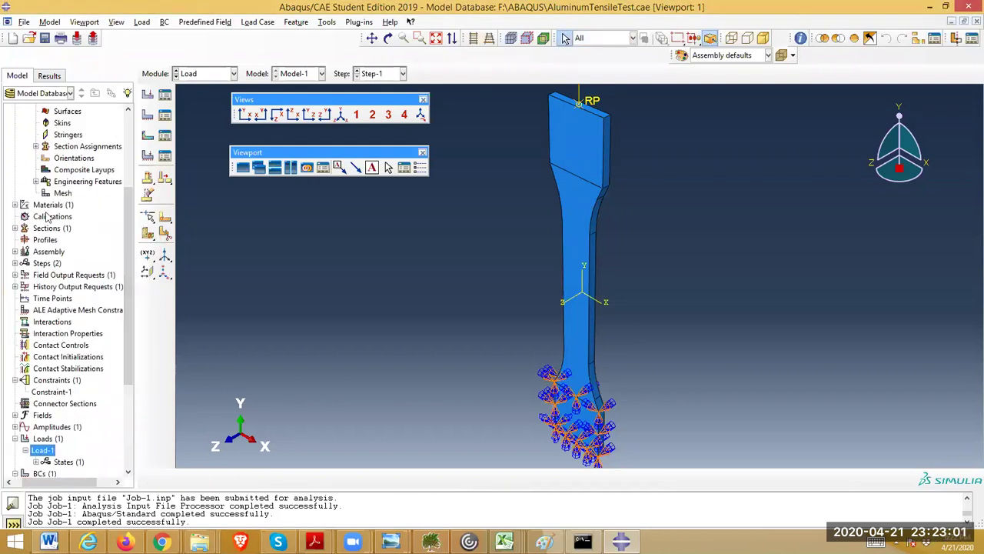
click(15, 205)
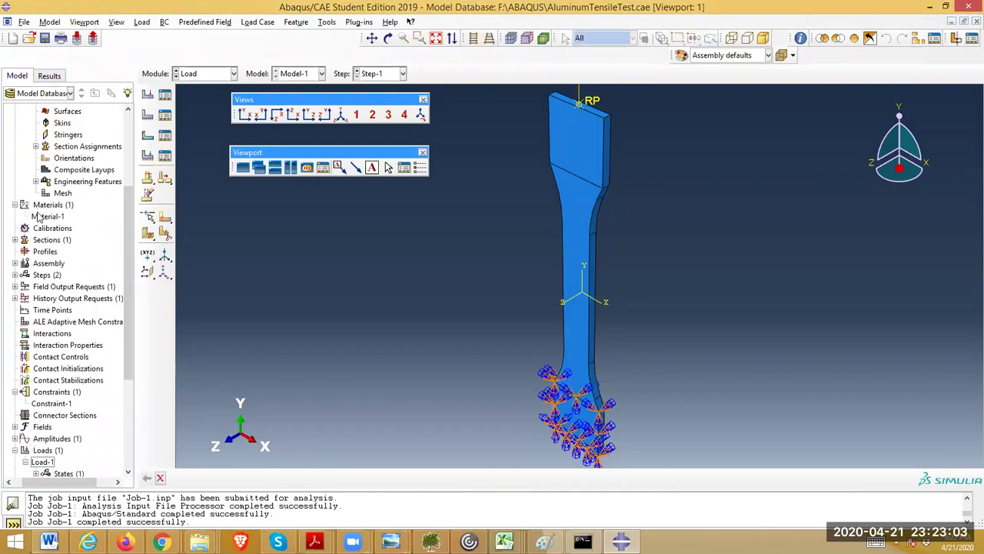
click(38, 217)
double_click(39, 218)
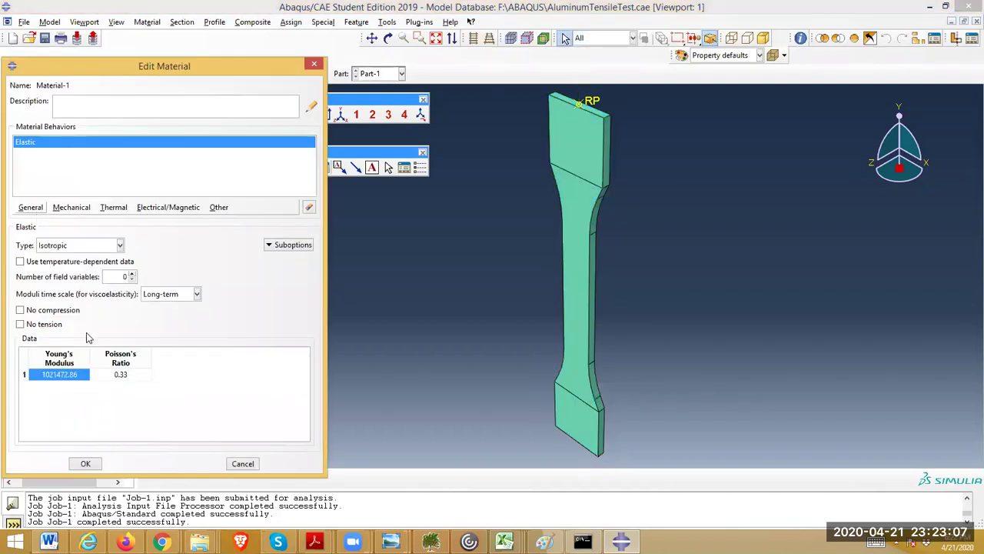
Try adding a Plastic behavior to Material-1, go back to its Elastic behavior, and discard the material changes.
click(69, 211)
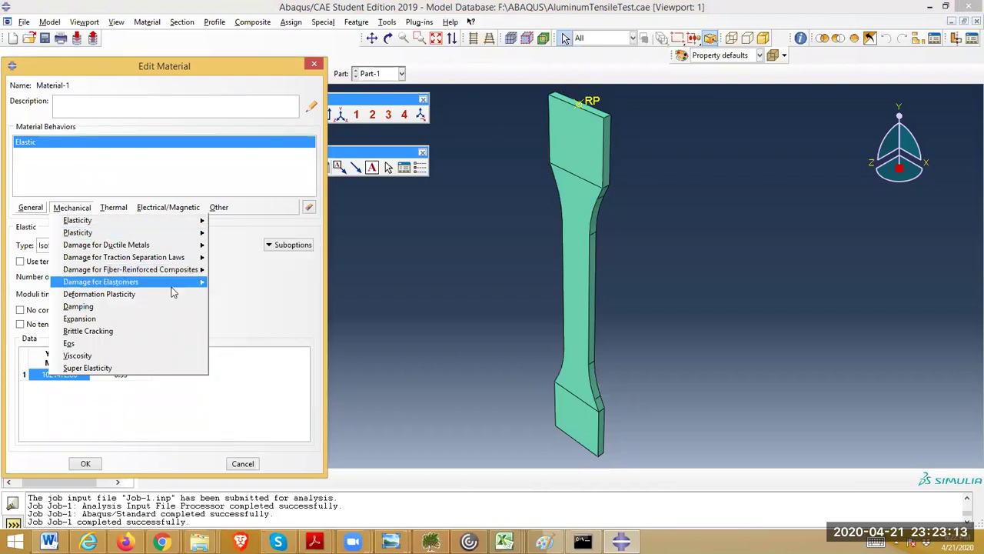
mouse_move(163, 234)
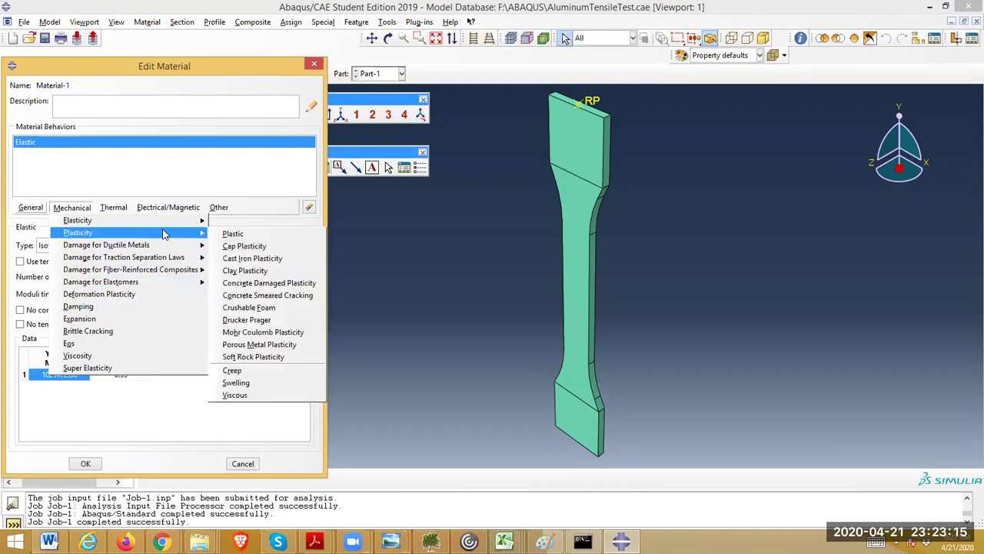
click(227, 233)
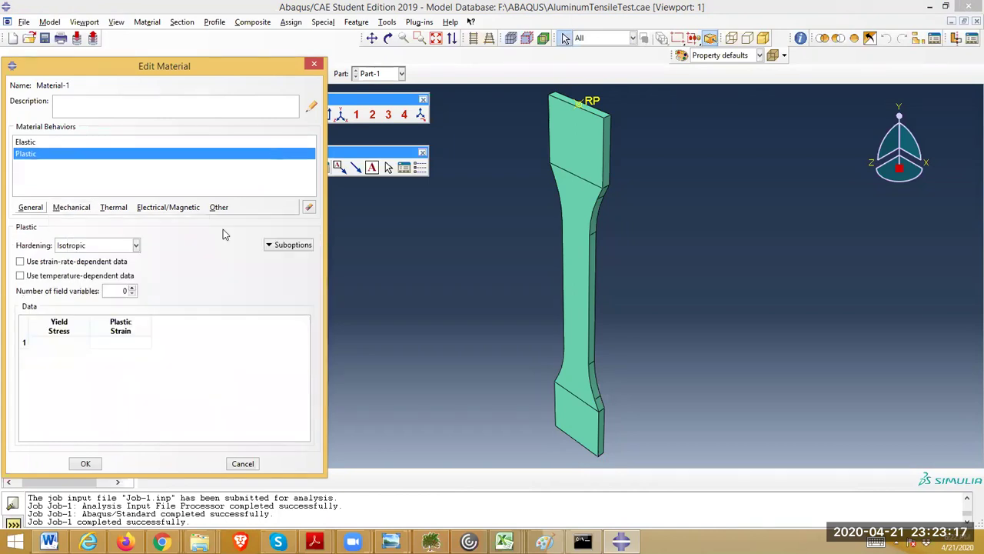
click(66, 206)
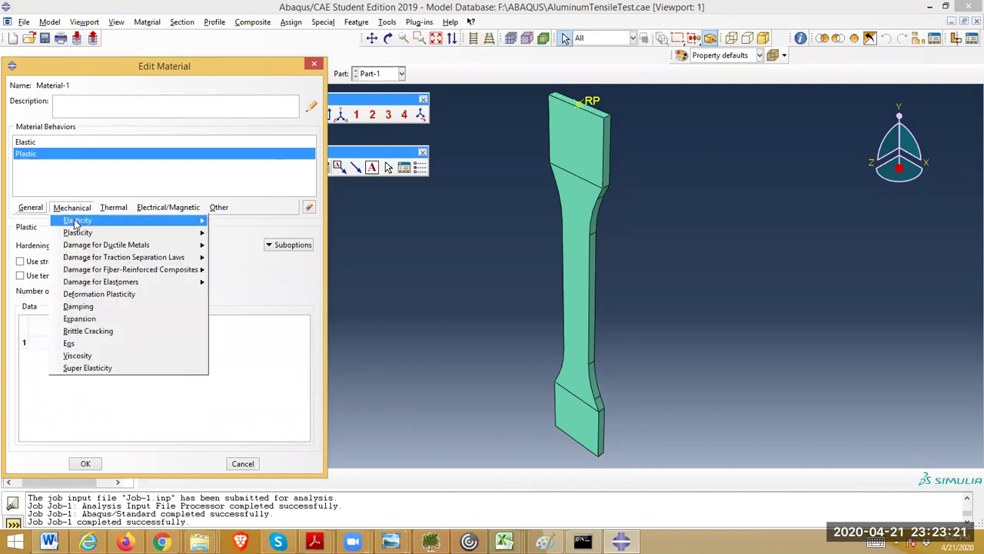
click(266, 219)
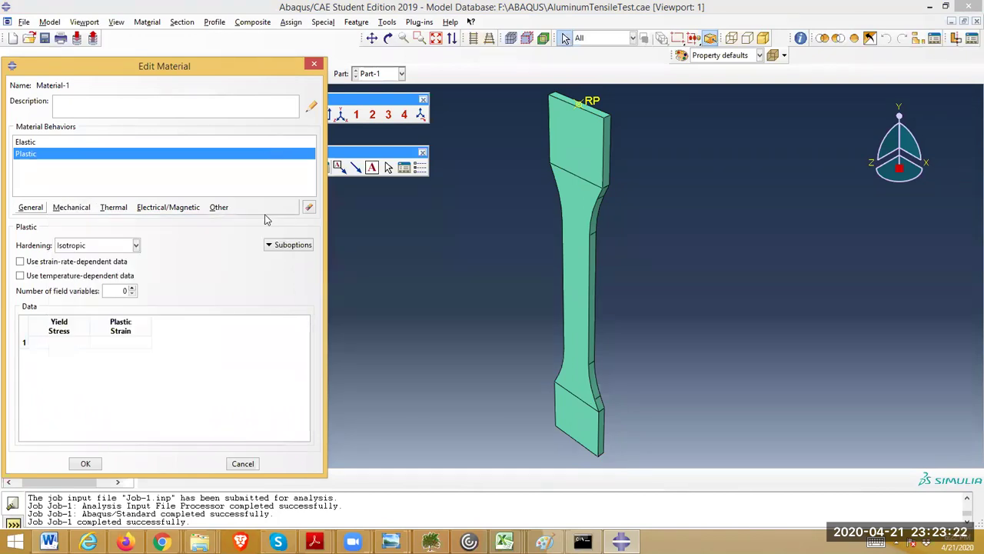
click(75, 209)
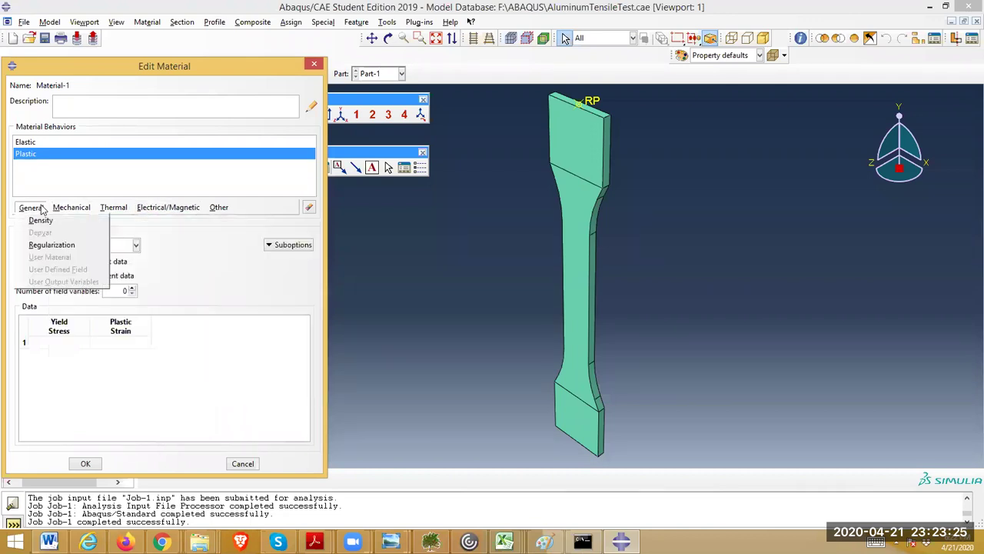
mouse_move(70, 221)
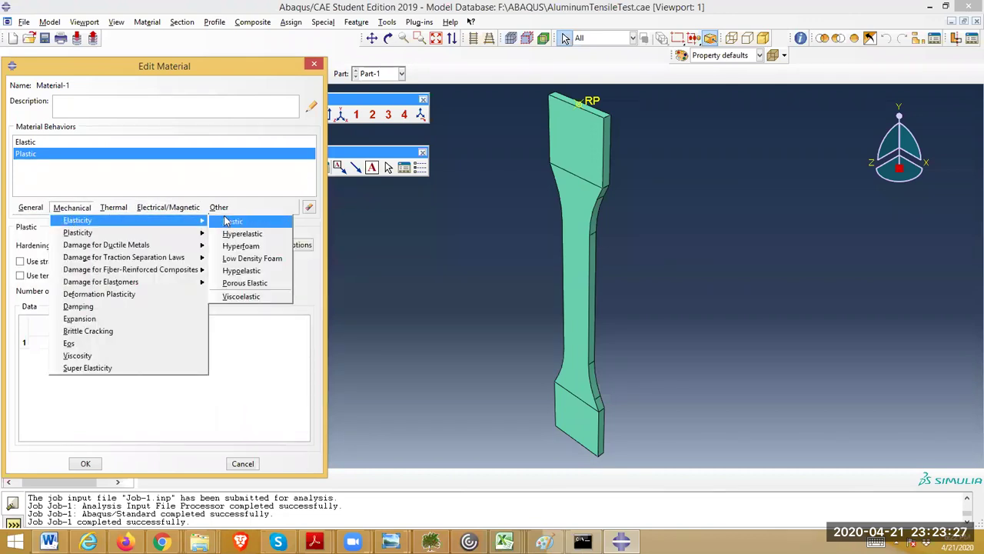
click(227, 221)
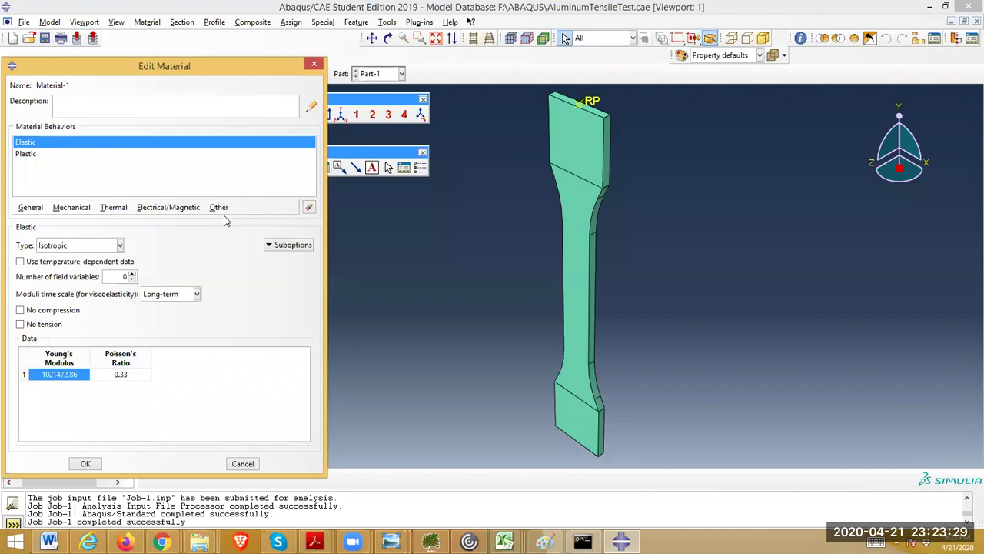
click(576, 141)
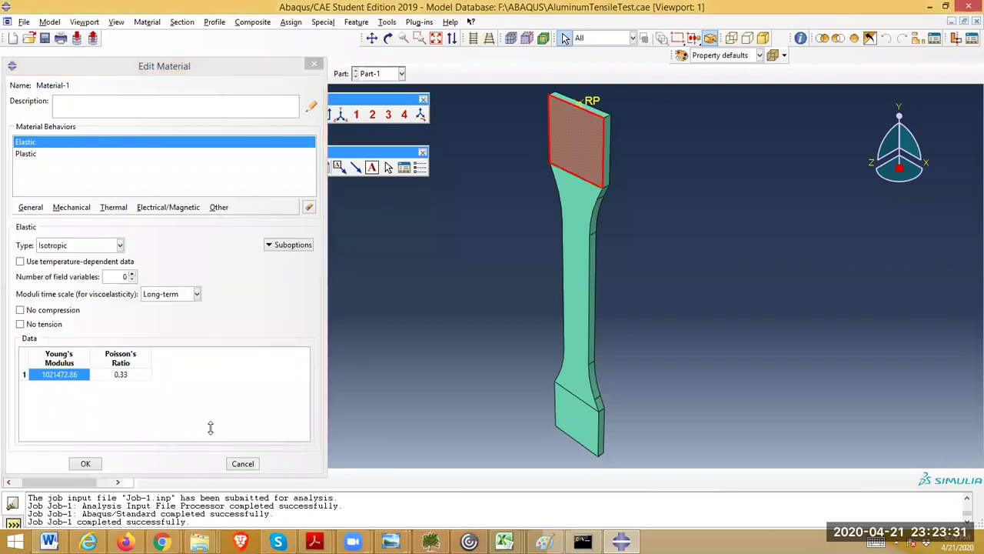
click(240, 463)
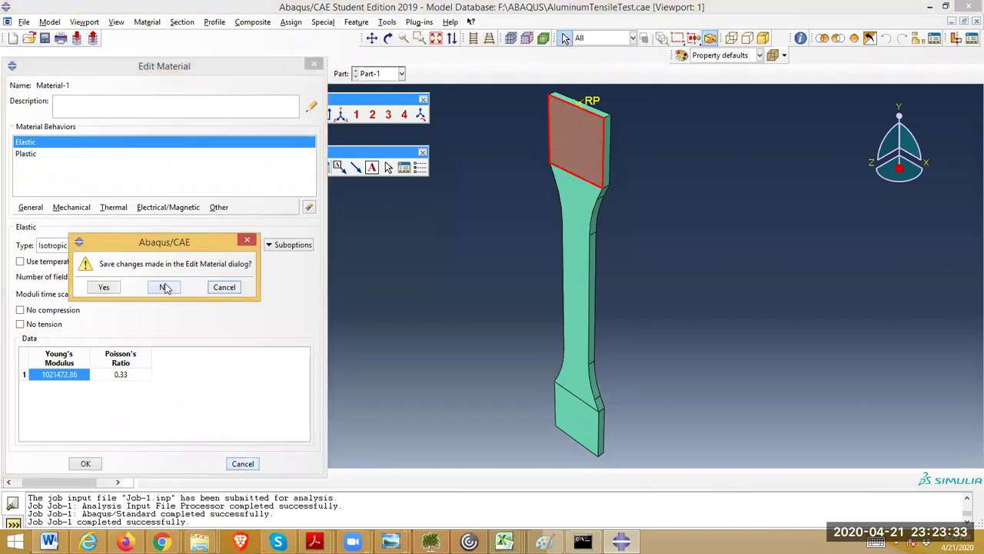
click(145, 288)
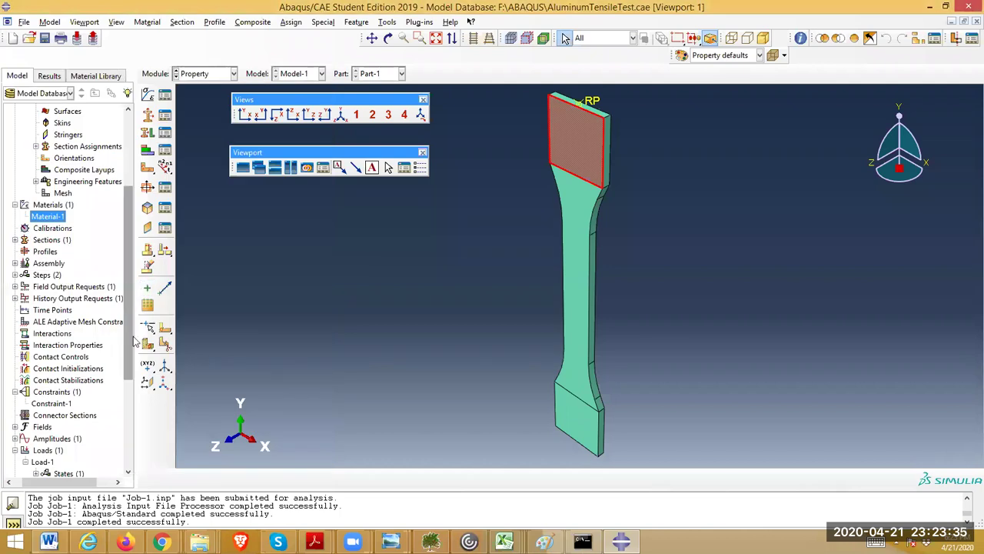
Examine the coupling settings of Constraint-1 and close its editor without changes.
scroll(70, 327, down, 2)
double_click(63, 324)
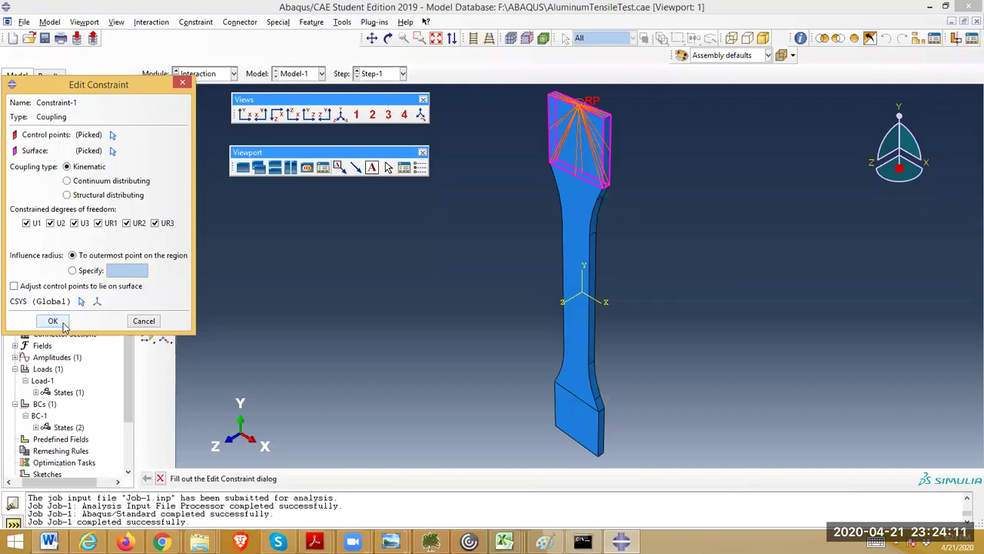
click(144, 321)
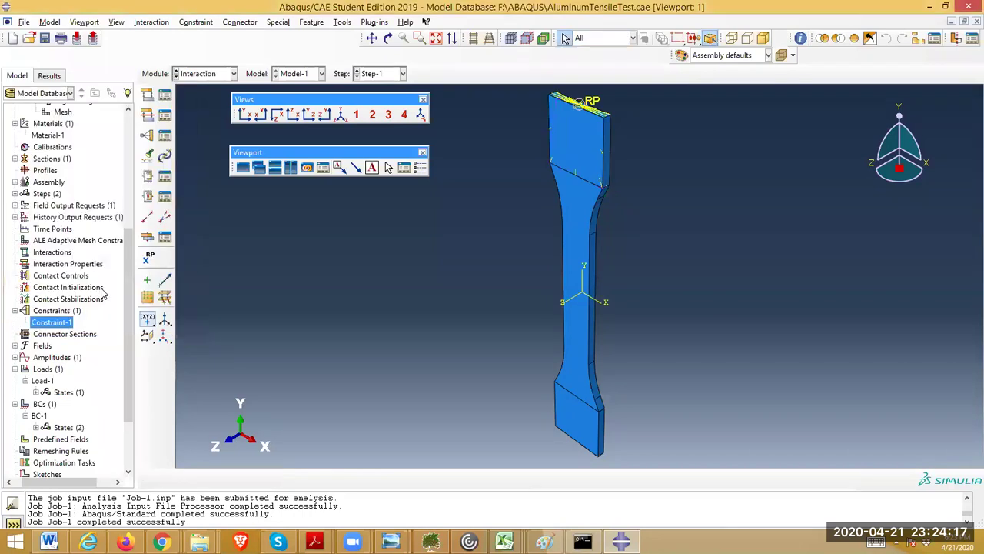
Reopen Material-1 and examine its elastic properties.
scroll(130, 323, up, 6)
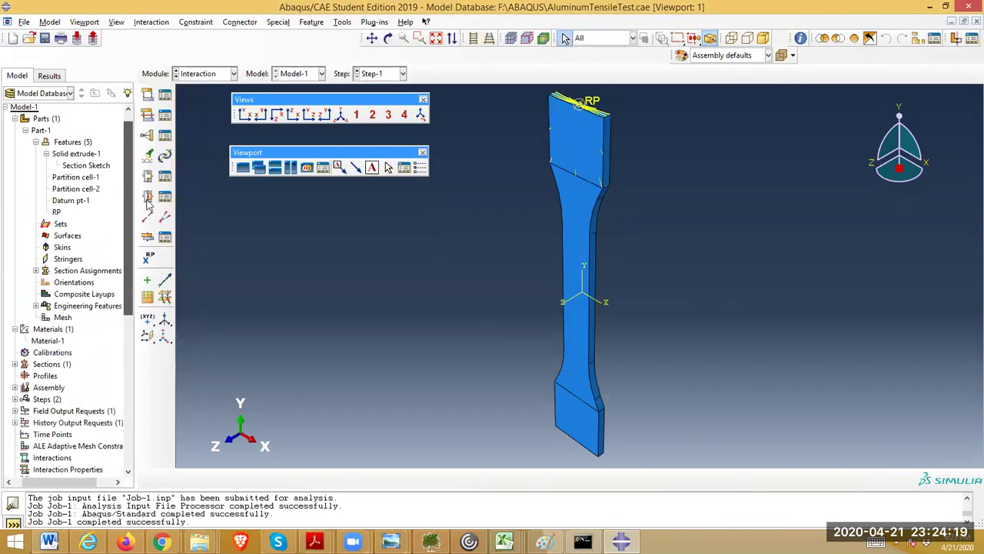
double_click(48, 343)
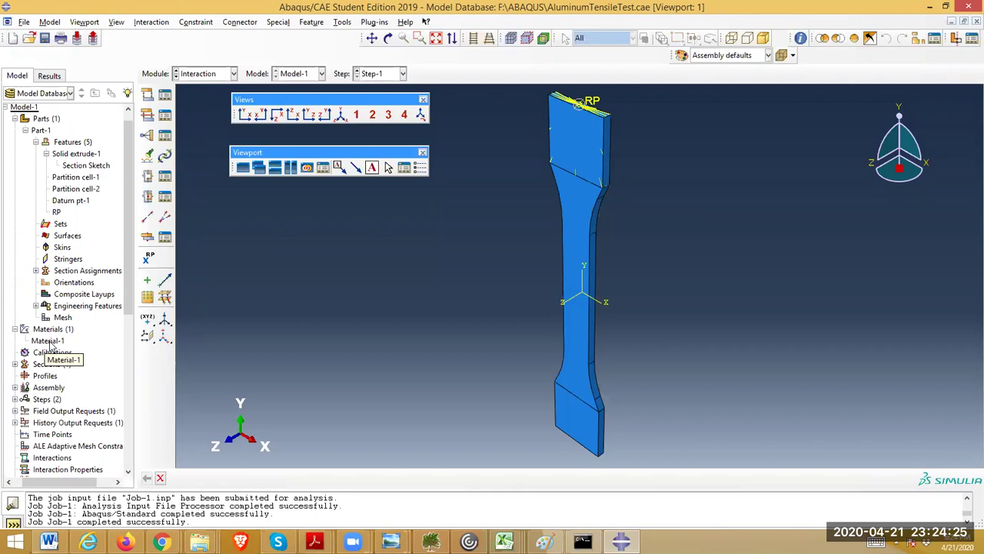
click(49, 342)
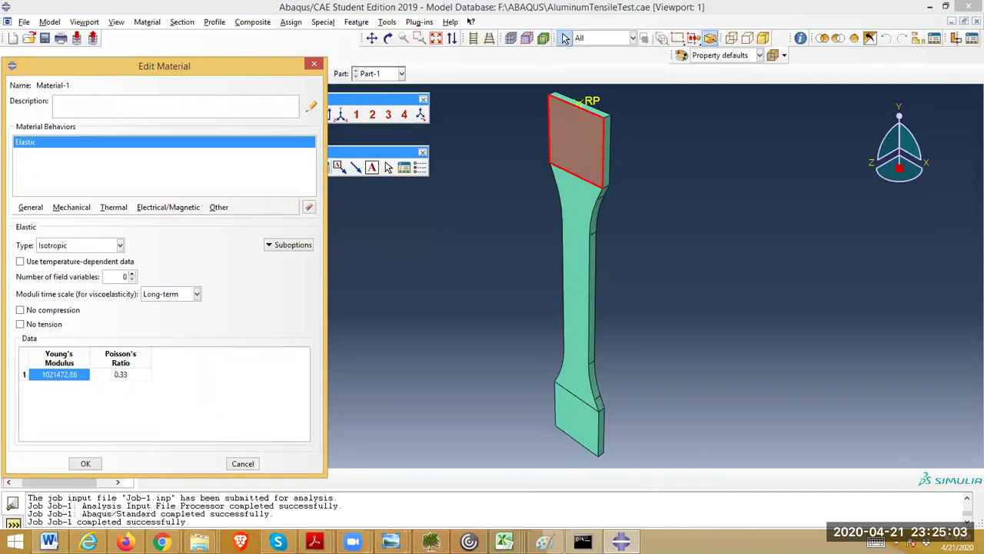
Switch to the Outlook draft and begin question 3: "In the lab experiment, why did we get an elastic modulus".
mouse_move(156, 548)
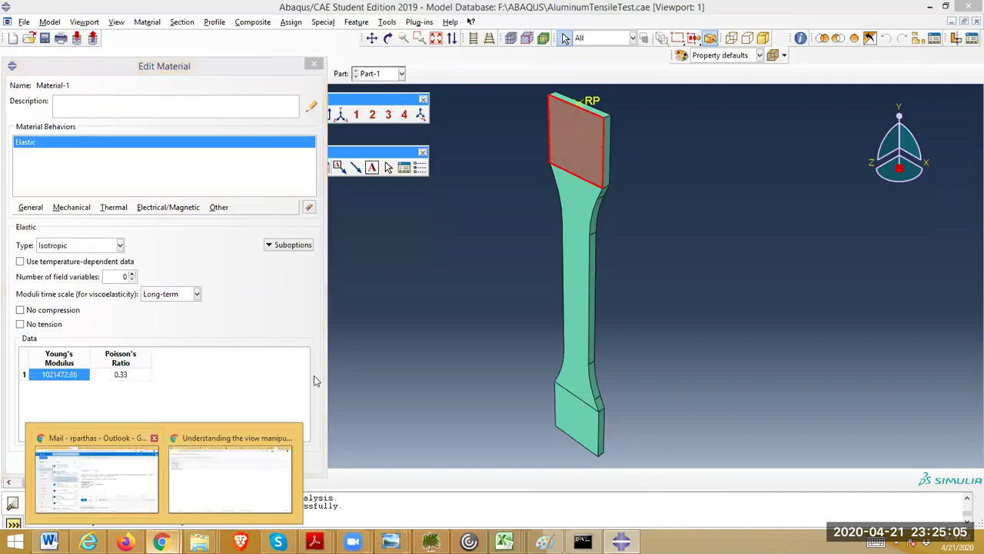
click(96, 473)
key(Return)
key(Return)
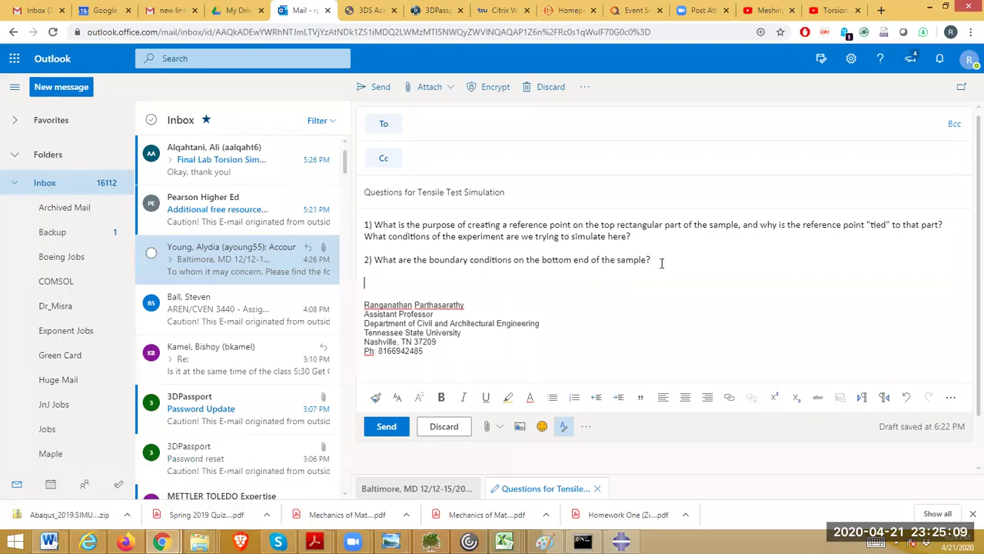
text(3) In the lab experiment,)
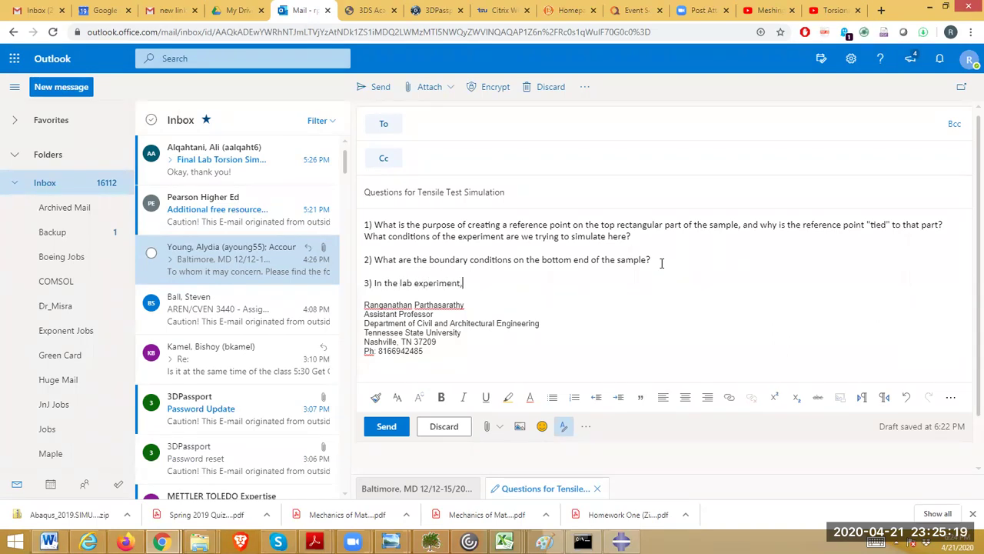
text( why did we get an elastic moduls)
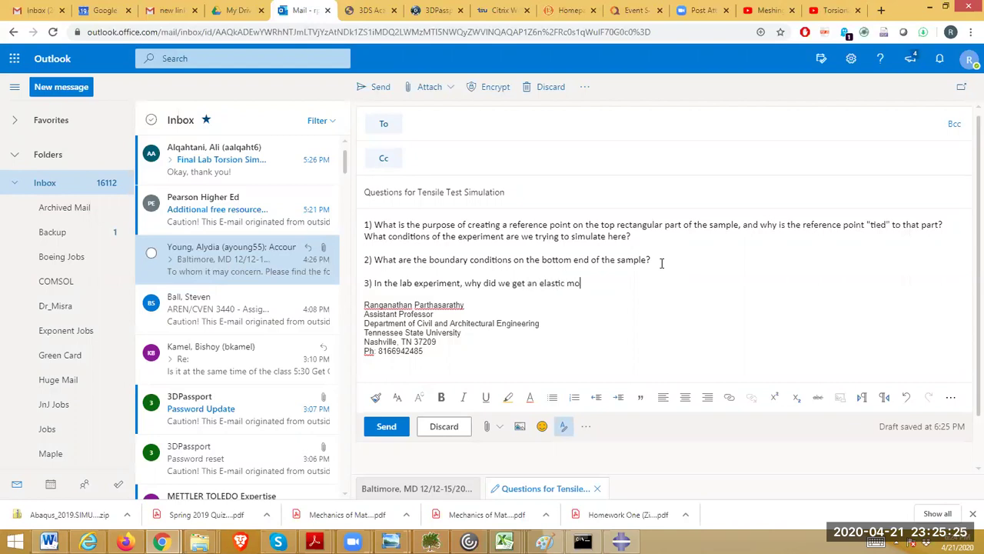
Correct the spelling of "modulus", complete question 3 with "close to 10^6 psi instead of 10 X 10^6 psi?" and start item "4)".
key(BackSpace)
text(us close to 10^6 psi instead of 10 X 10^6 psi)
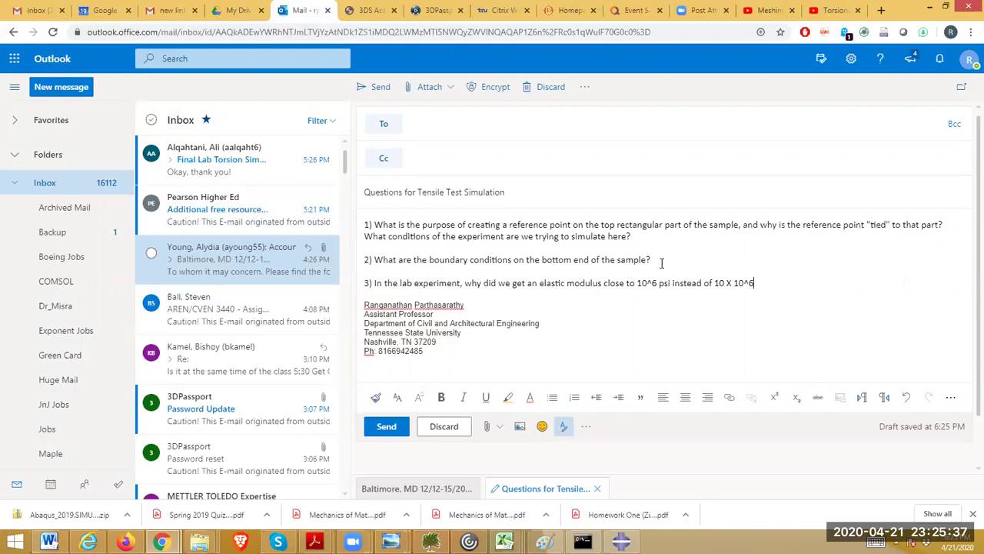
text(?)
key(Return)
key(Return)
text(4))
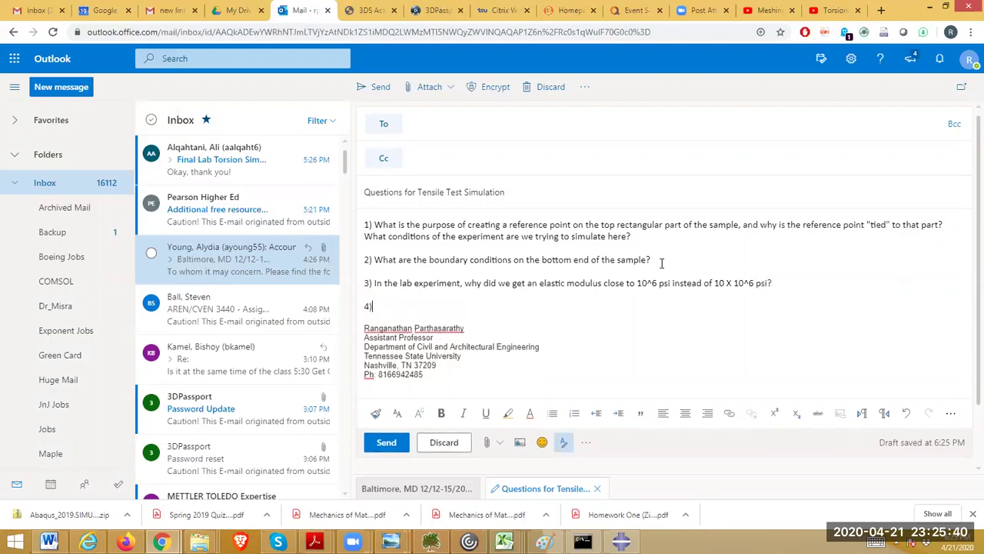
Return to Abaqus/CAE and accept the Material-1 definition as it stands.
click(928, 8)
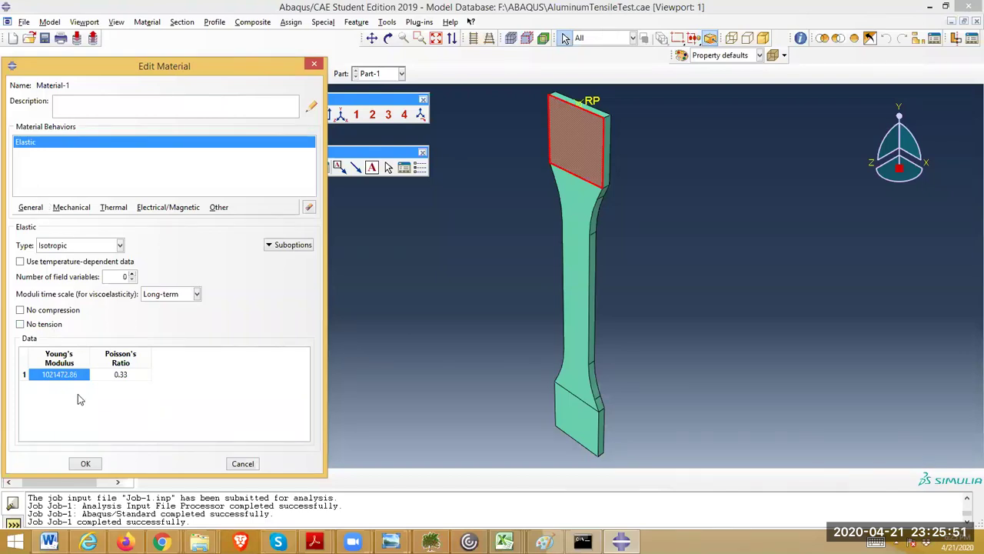
click(85, 463)
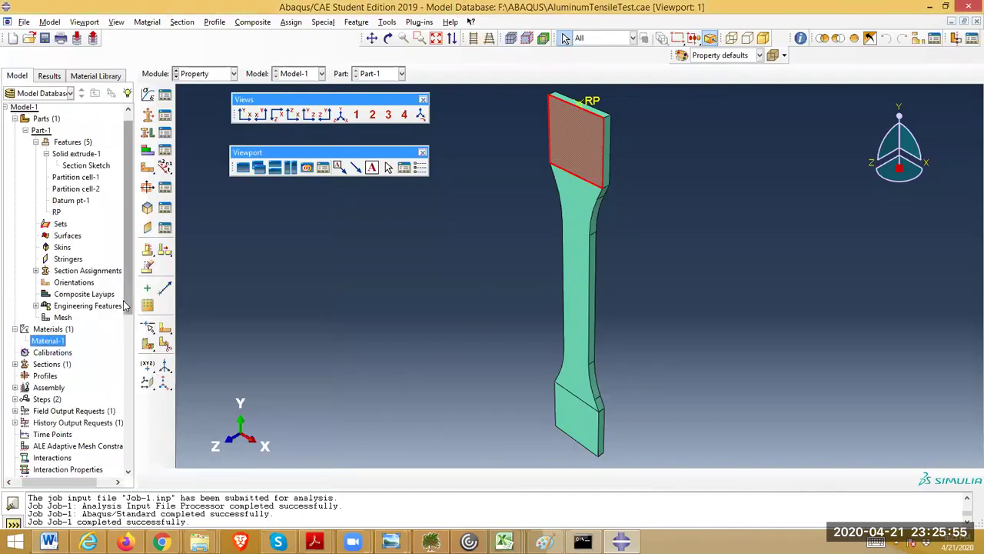
scroll(127, 331, down, 4)
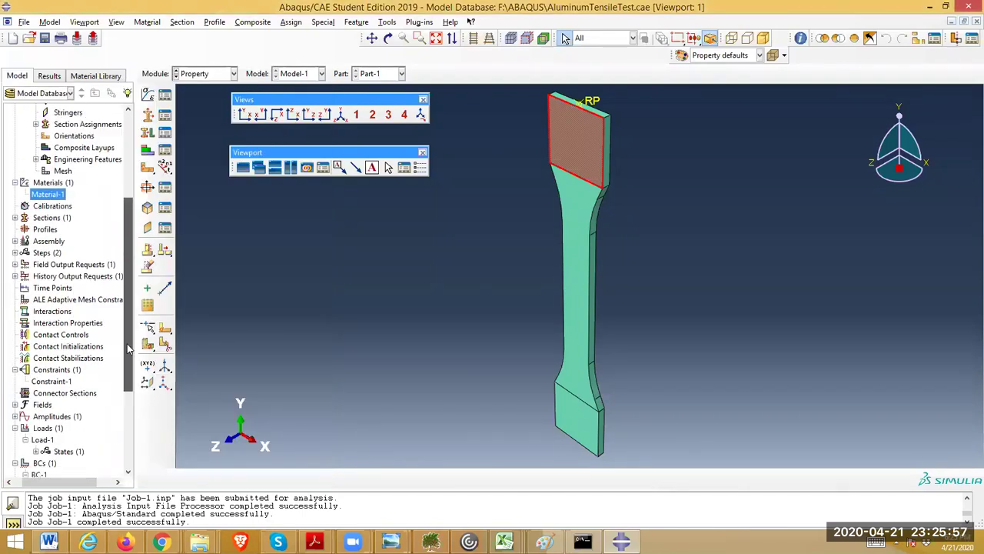
scroll(129, 348, up, 4)
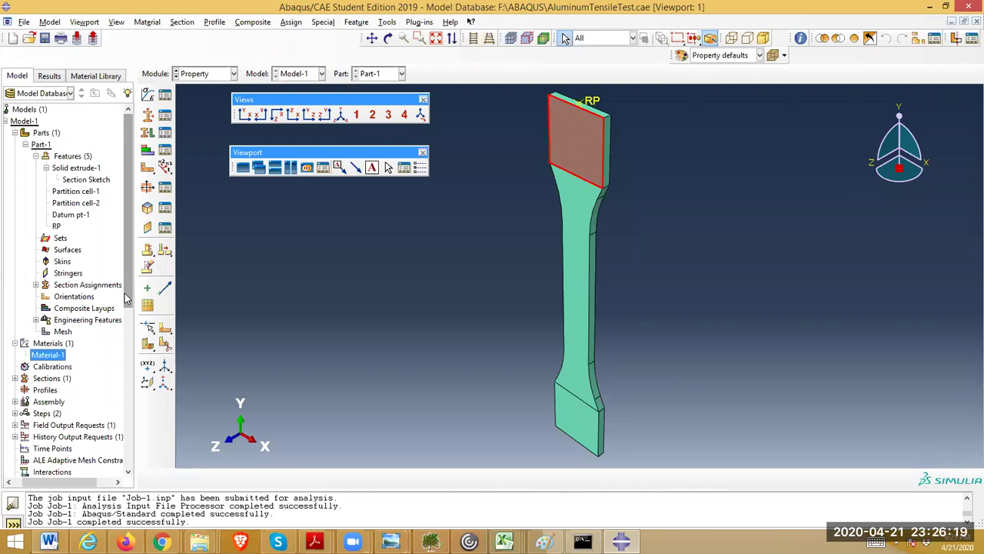
Submit Job-1 for analysis, overwriting its existing job files.
drag(127, 298, 134, 477)
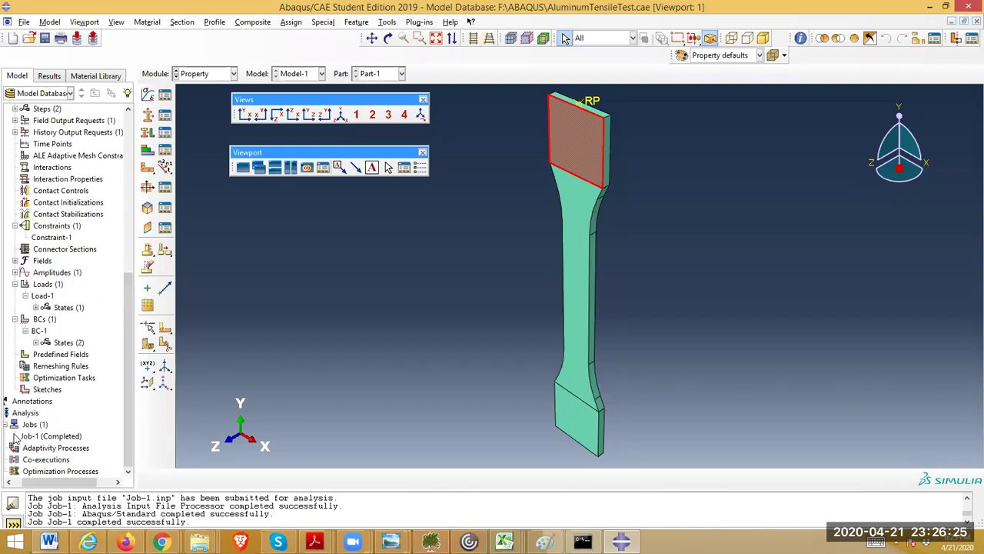
right_click(43, 437)
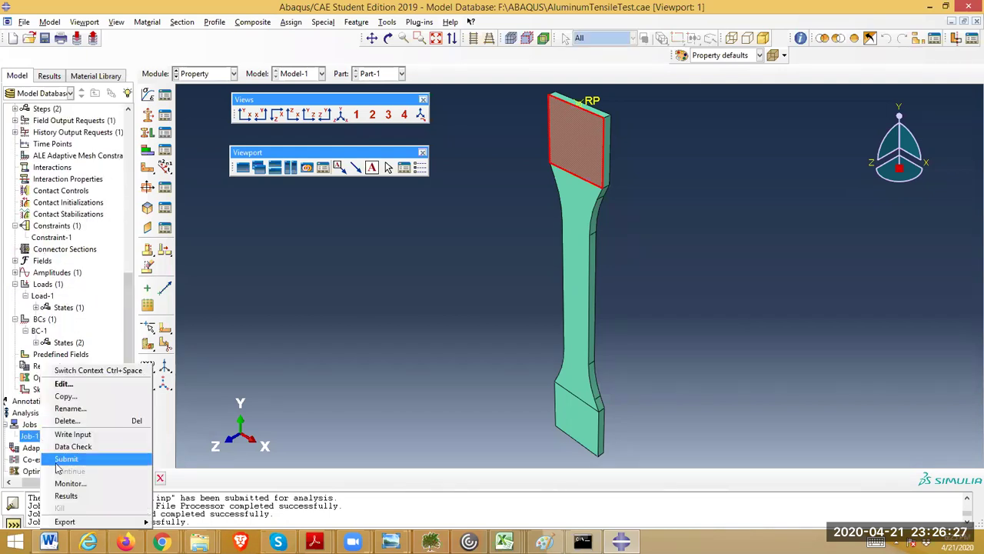
click(57, 460)
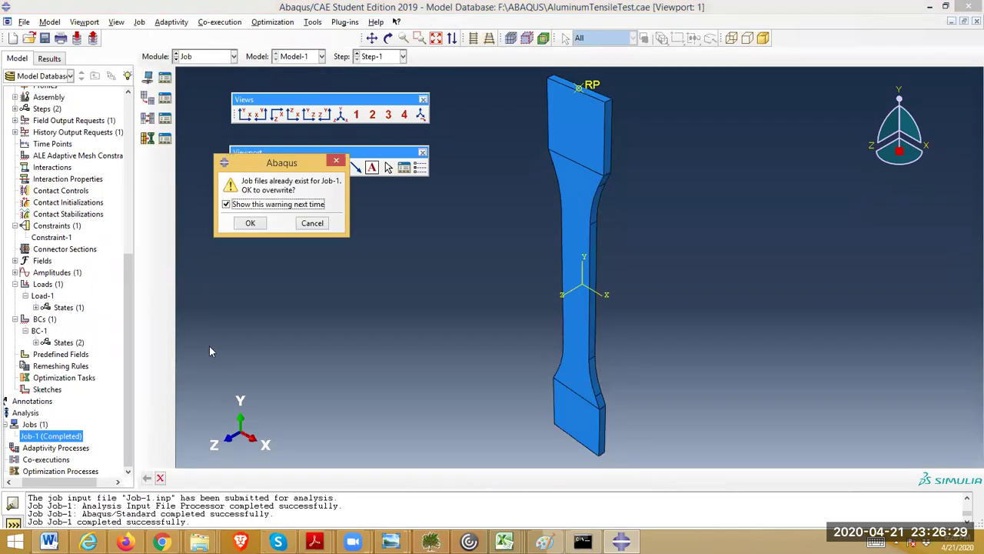
click(250, 223)
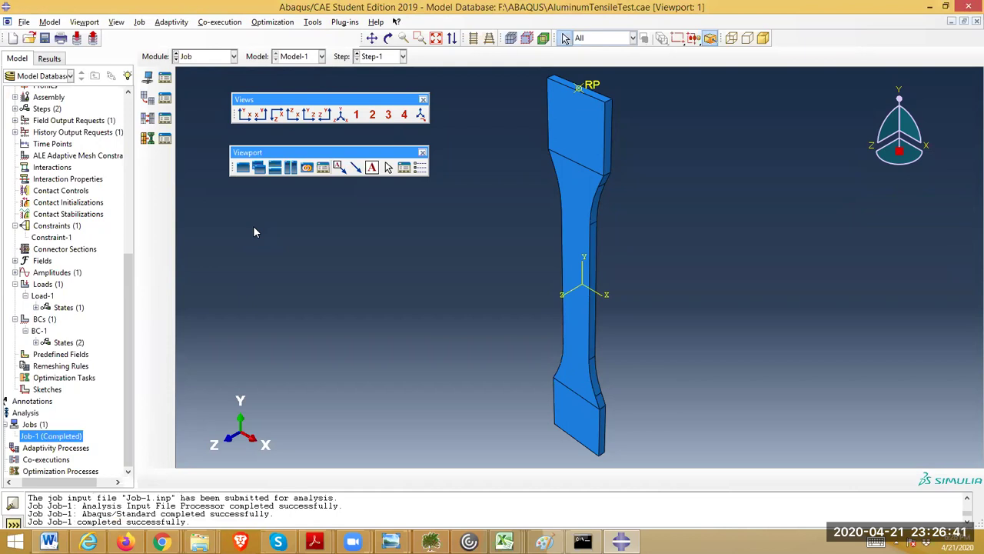
Open the results of Job-1 and plot the Mises stress contours on the deformed tensile specimen.
right_click(49, 438)
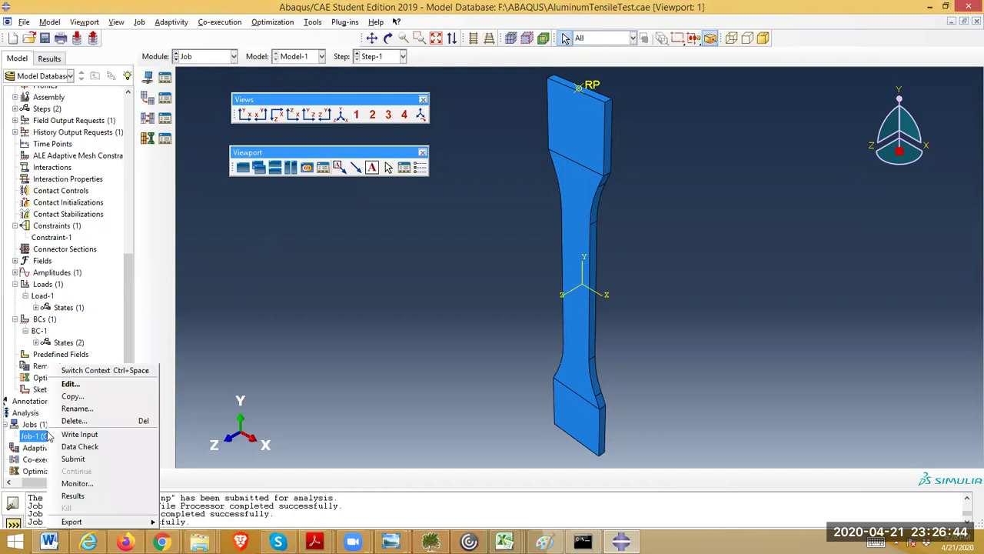
click(75, 496)
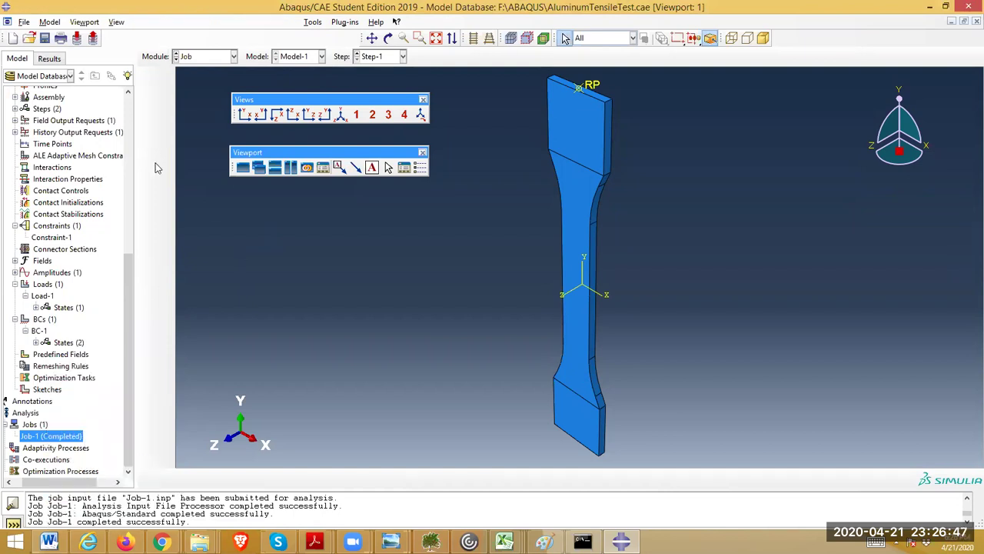
click(148, 153)
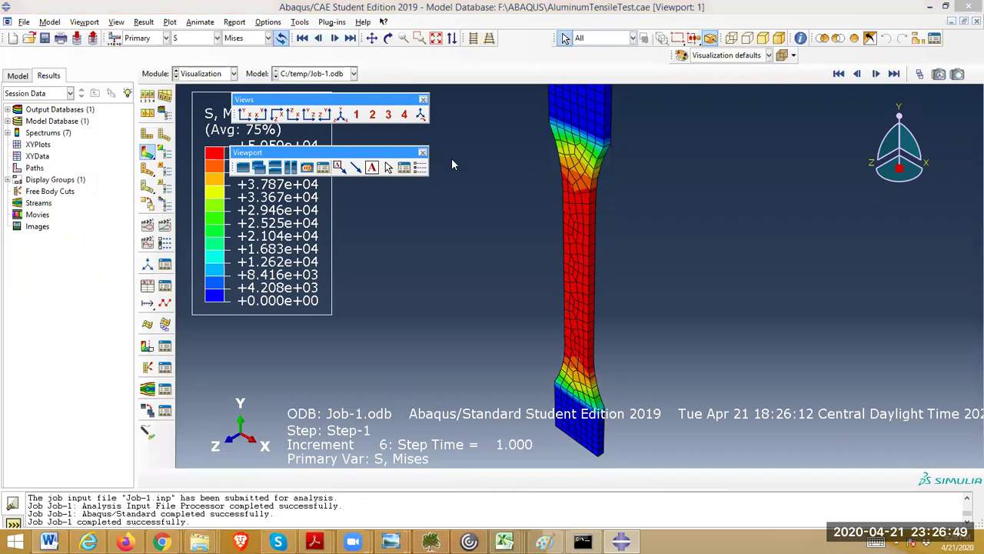
click(371, 37)
click(635, 107)
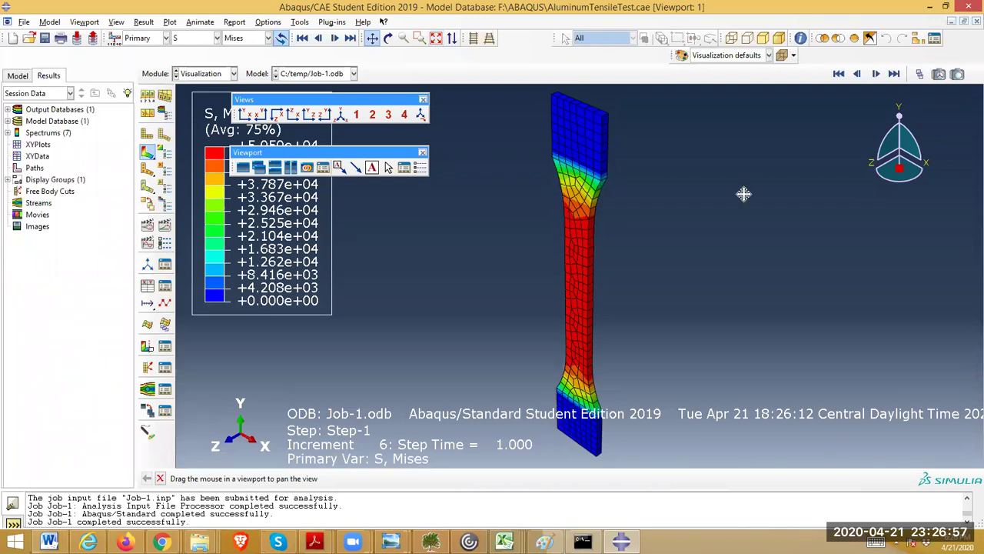
Dock the floating Views and Viewport toolbars above the viewport so they no longer cover the stress legend.
drag(335, 100, 897, 90)
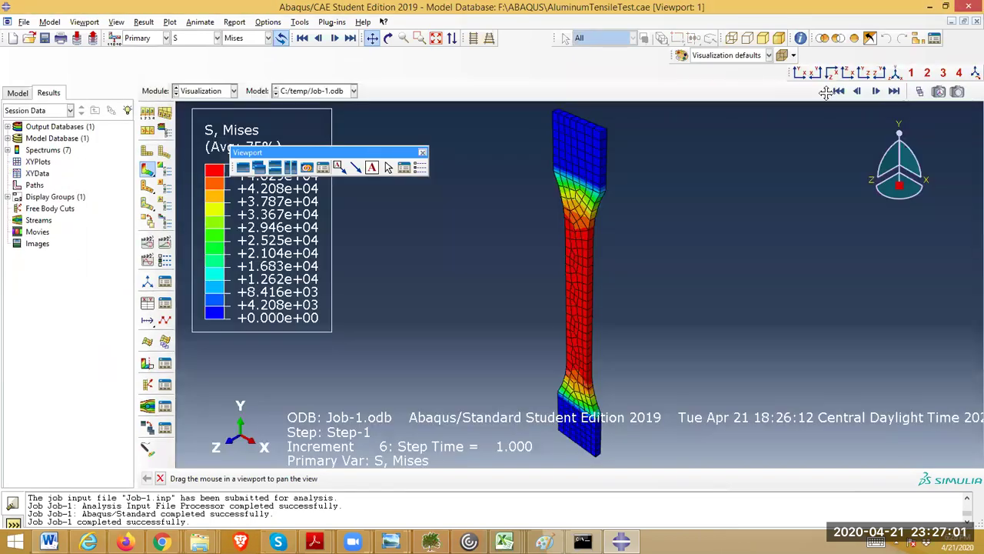
drag(335, 151, 476, 121)
drag(509, 84, 538, 64)
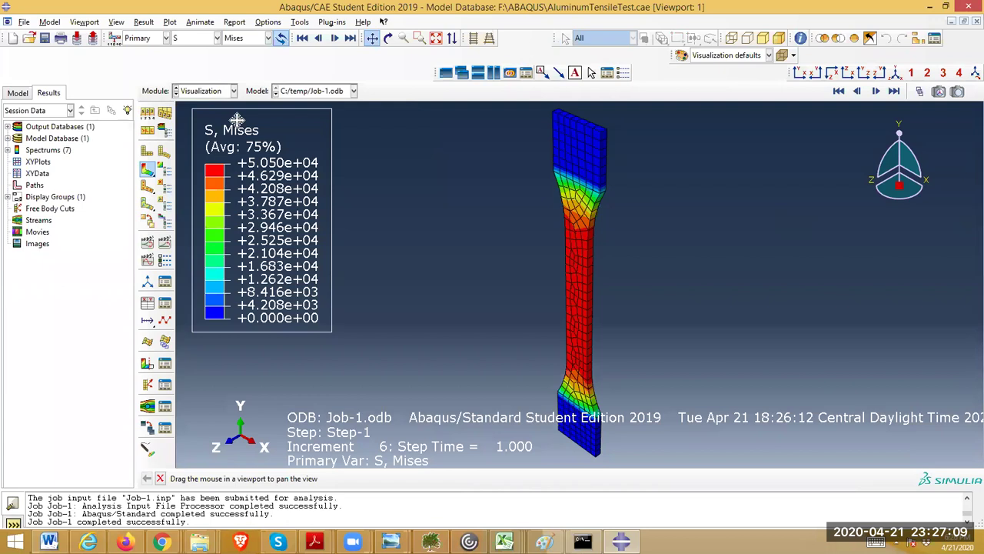
Look through the available stress components and change the contour plot to S22.
click(246, 39)
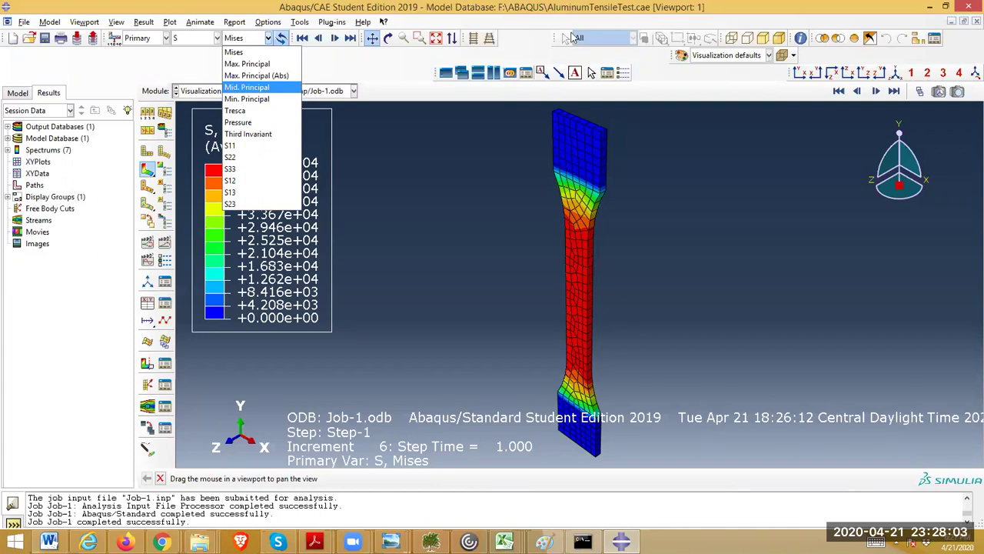
click(824, 197)
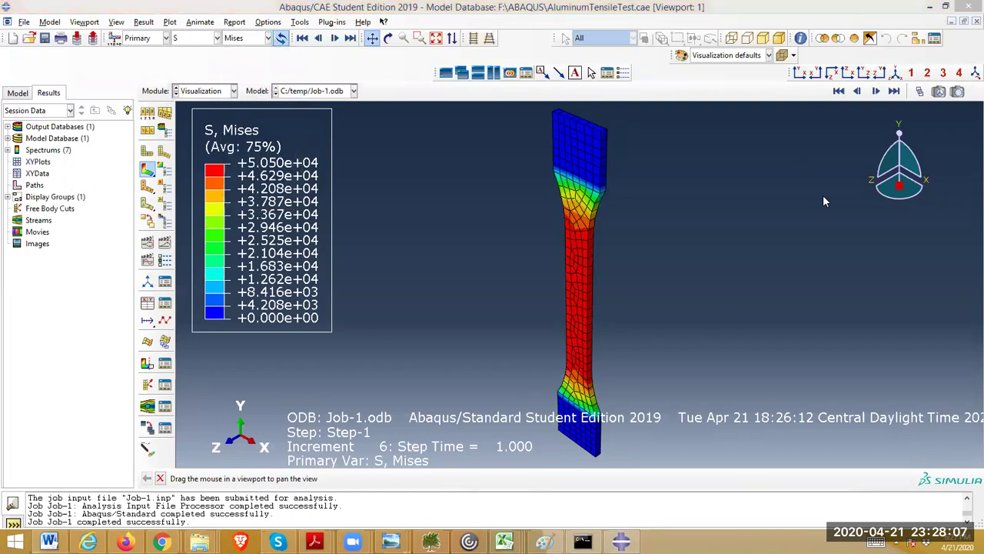
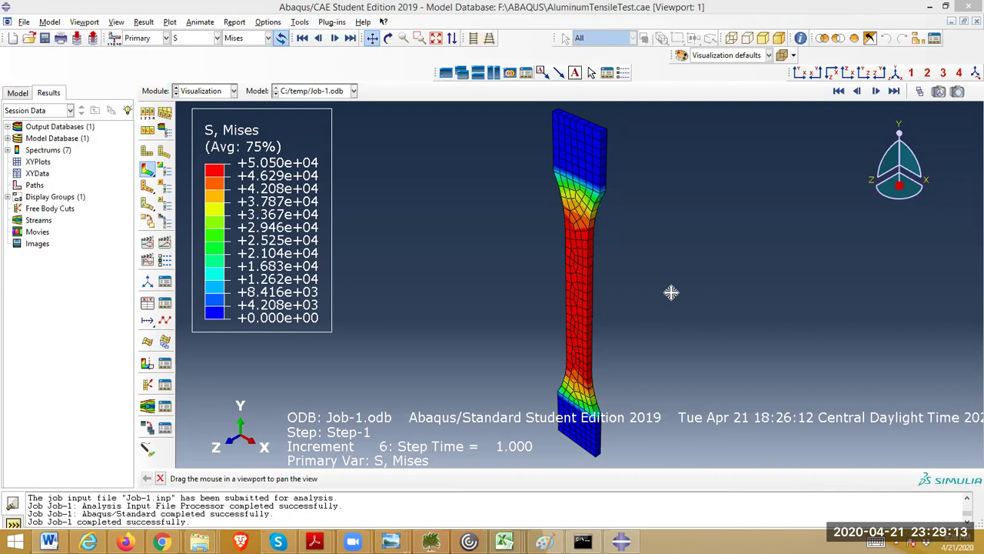
click(269, 38)
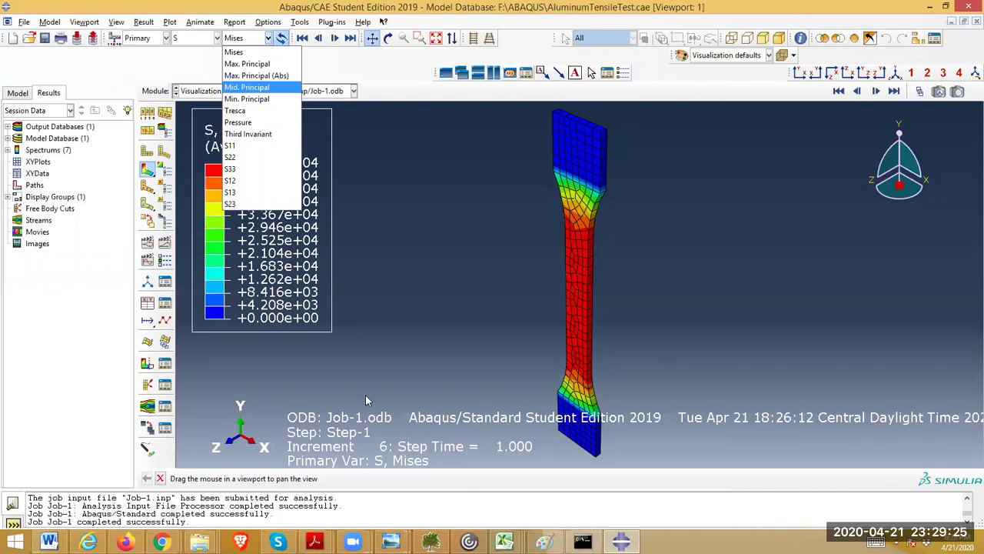
key(Down)
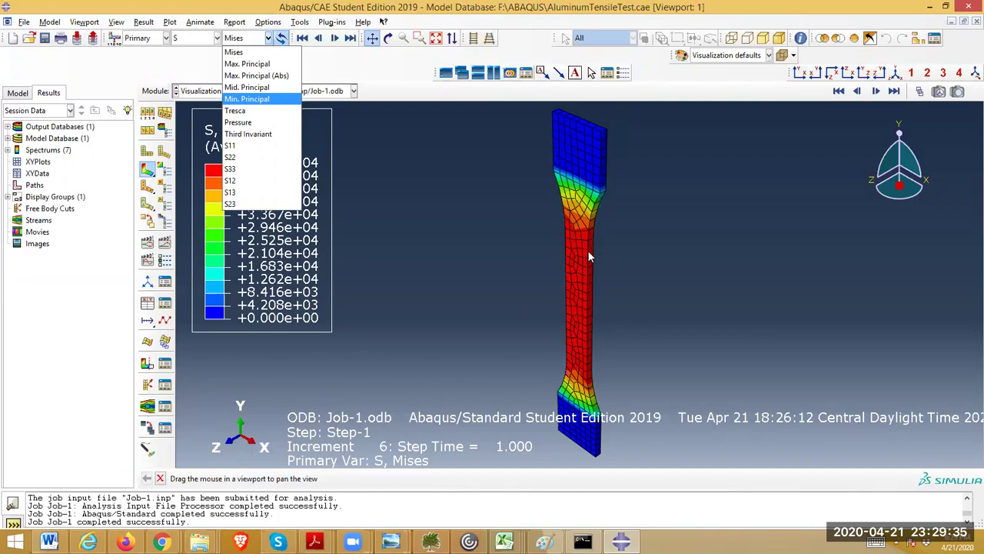
click(433, 267)
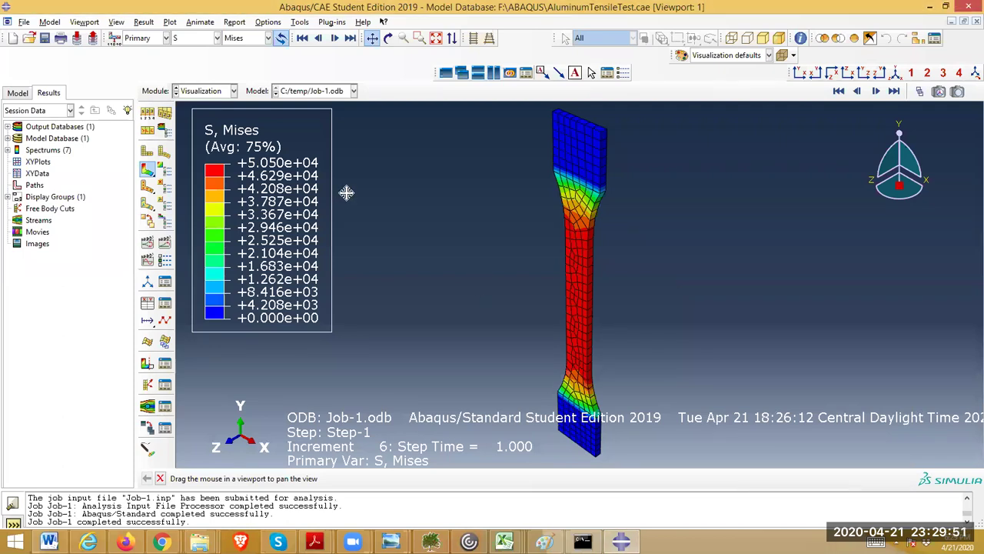
click(253, 38)
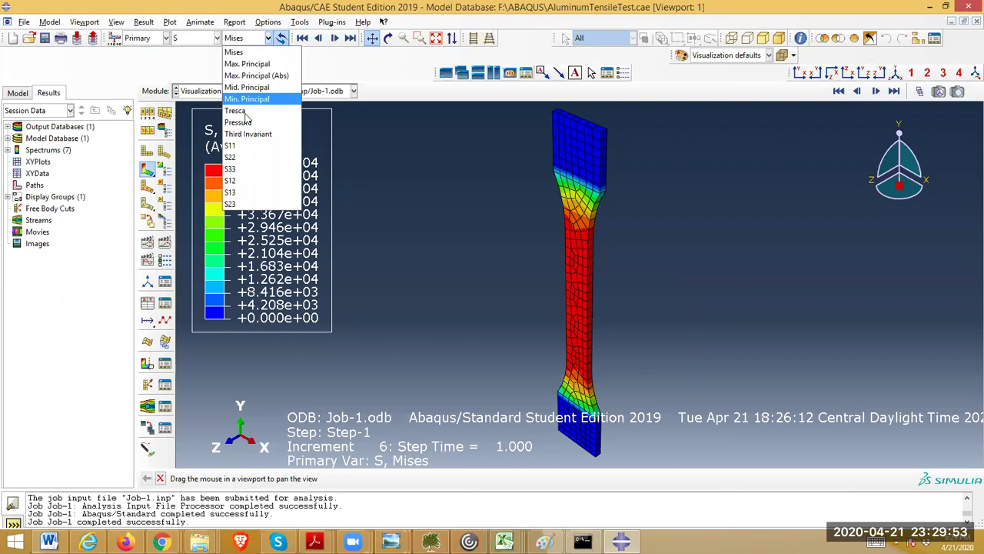
click(246, 157)
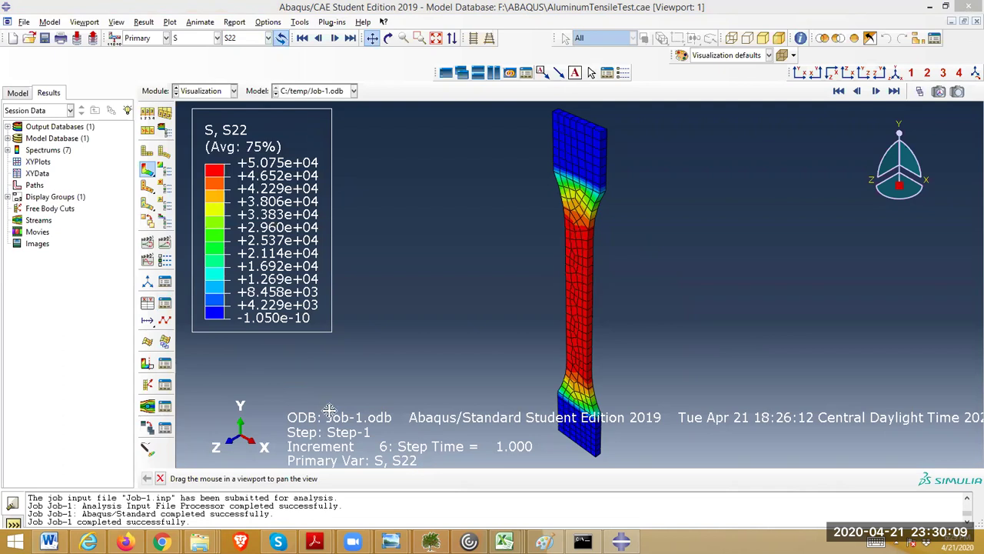
drag(250, 404, 256, 388)
drag(420, 364, 415, 381)
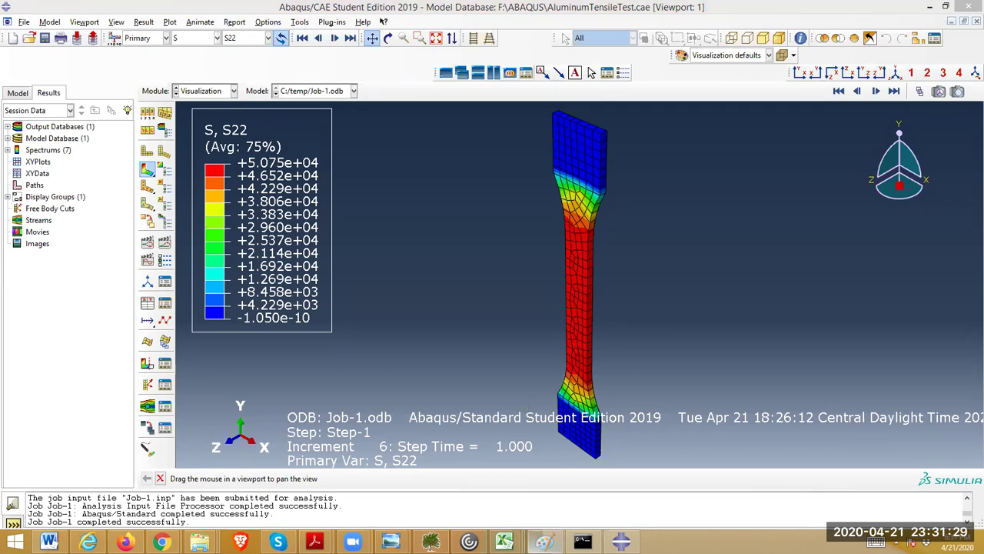
Switch to Paint and draw a slanted black parallelogram beside the G formula as the specimen's top face.
click(544, 542)
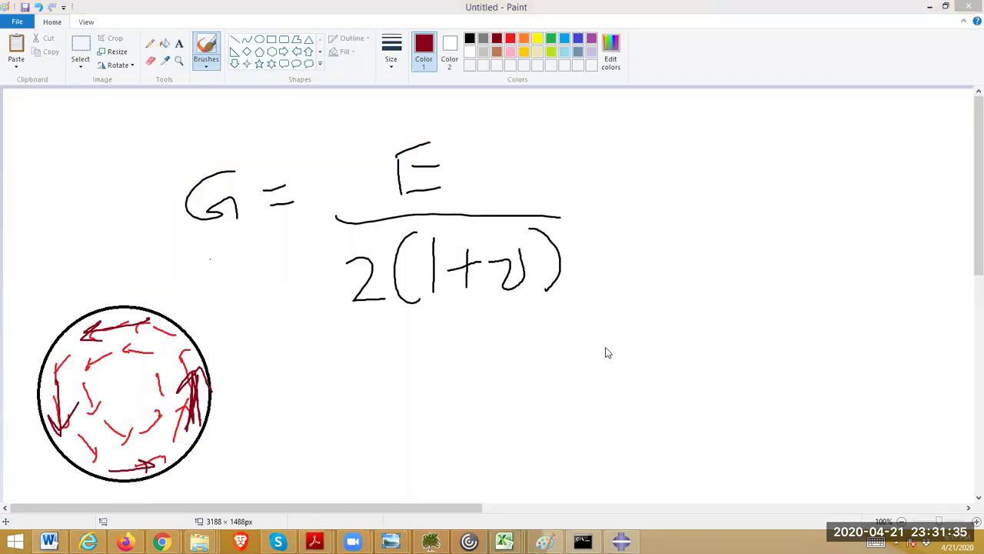
click(471, 39)
drag(697, 215, 752, 258)
key(ctrl+z)
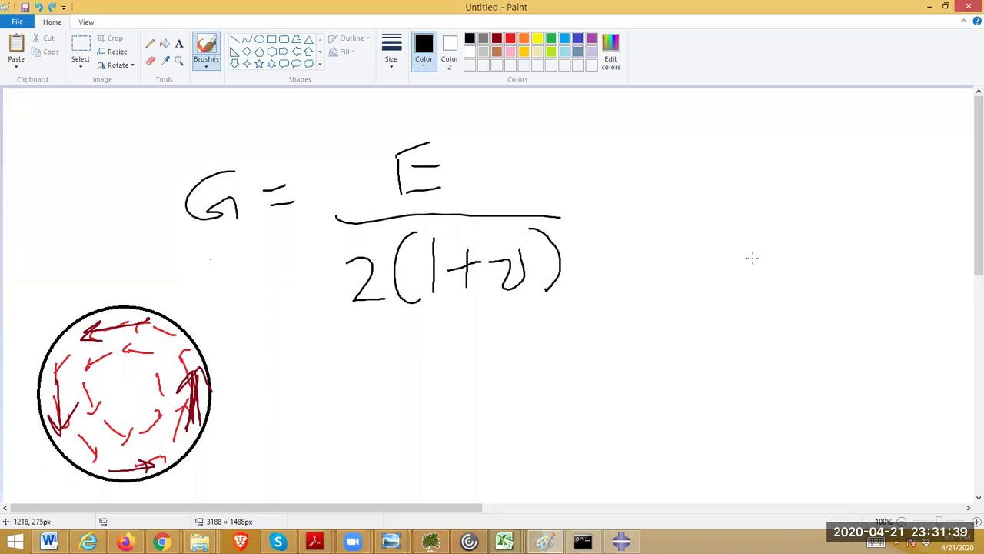
mouse_move(681, 201)
mouse_down()
mouse_move(777, 249)
mouse_move(702, 183)
mouse_move(712, 185)
mouse_move(790, 228)
mouse_move(777, 244)
mouse_up()
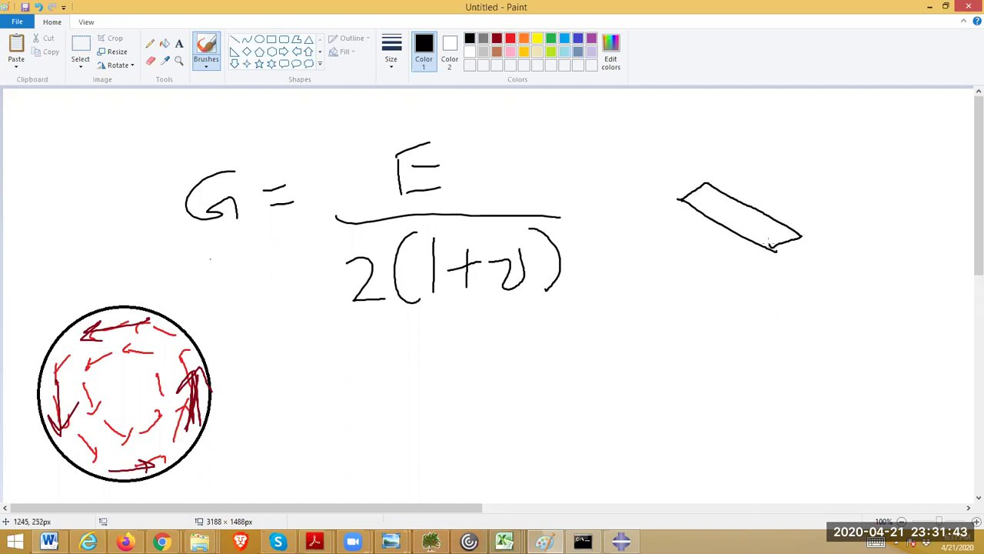
mouse_move(677, 200)
mouse_down()
mouse_move(693, 346)
mouse_move(659, 484)
mouse_up()
mouse_move(769, 246)
mouse_down()
mouse_move(781, 375)
mouse_move(800, 419)
mouse_move(812, 496)
mouse_up()
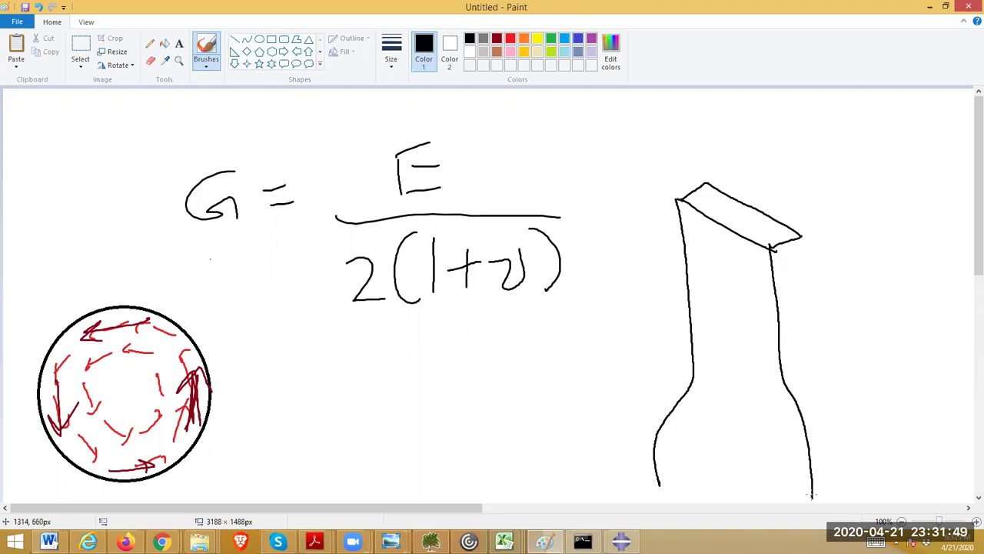
key(ctrl+z)
key(ctrl+z)
Draw the specimen's gently flaring side edges down from the top face and close the block with its bottom edges.
mouse_move(680, 201)
mouse_down()
mouse_move(692, 308)
mouse_move(684, 462)
mouse_up()
drag(770, 244, 797, 495)
drag(678, 457, 798, 499)
mouse_move(805, 256)
mouse_down()
mouse_move(828, 397)
mouse_move(828, 487)
mouse_move(828, 475)
mouse_move(792, 501)
mouse_move(805, 485)
mouse_up()
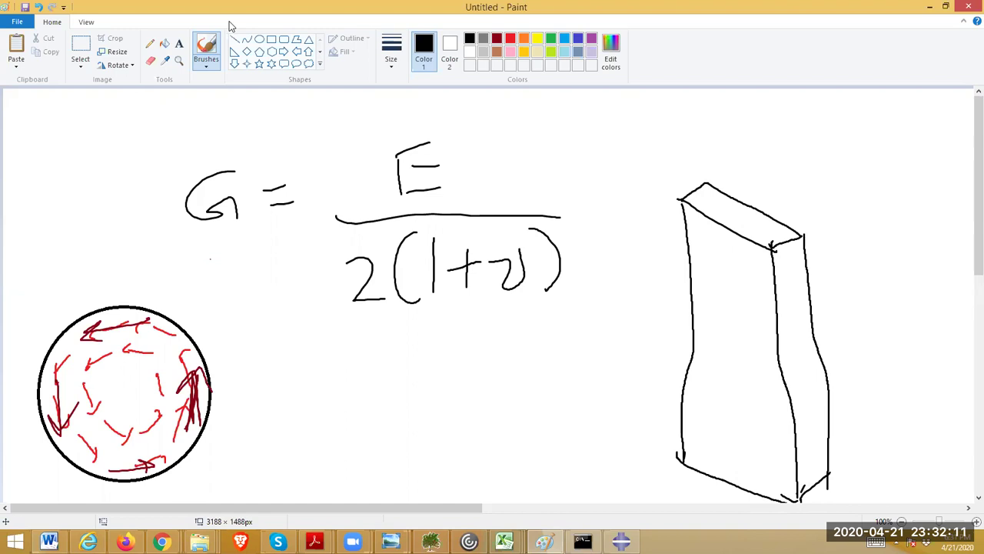
Fill the top face of the sketched block with yellow.
click(536, 40)
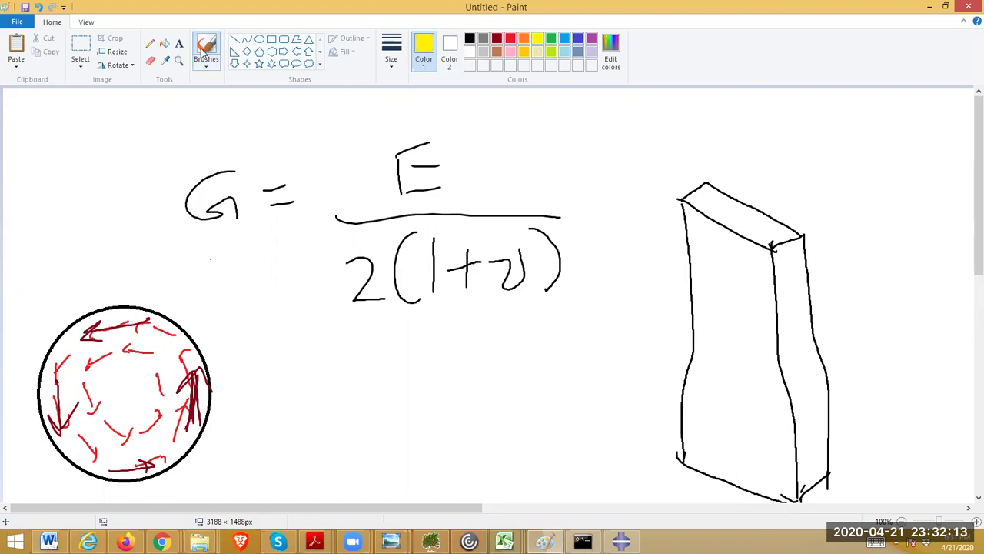
click(164, 44)
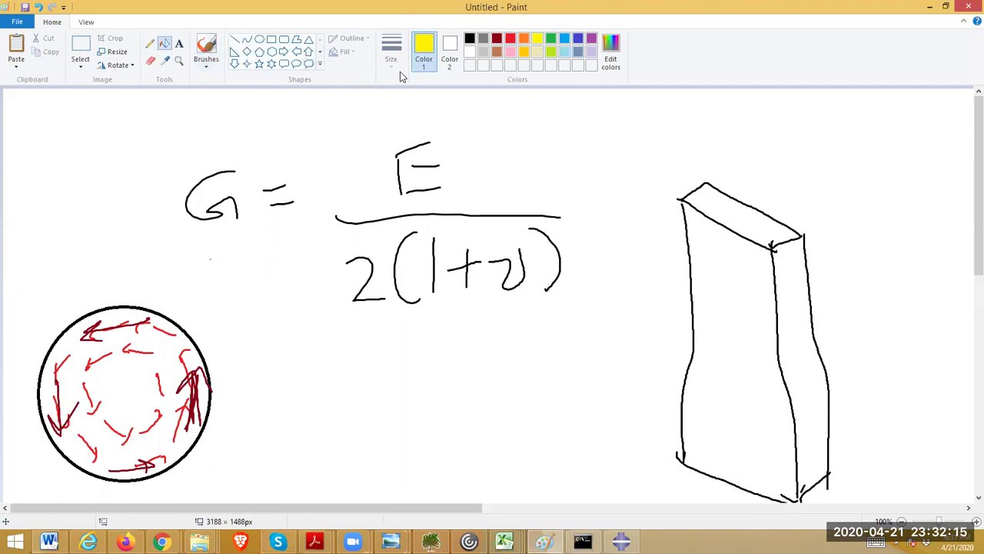
click(736, 207)
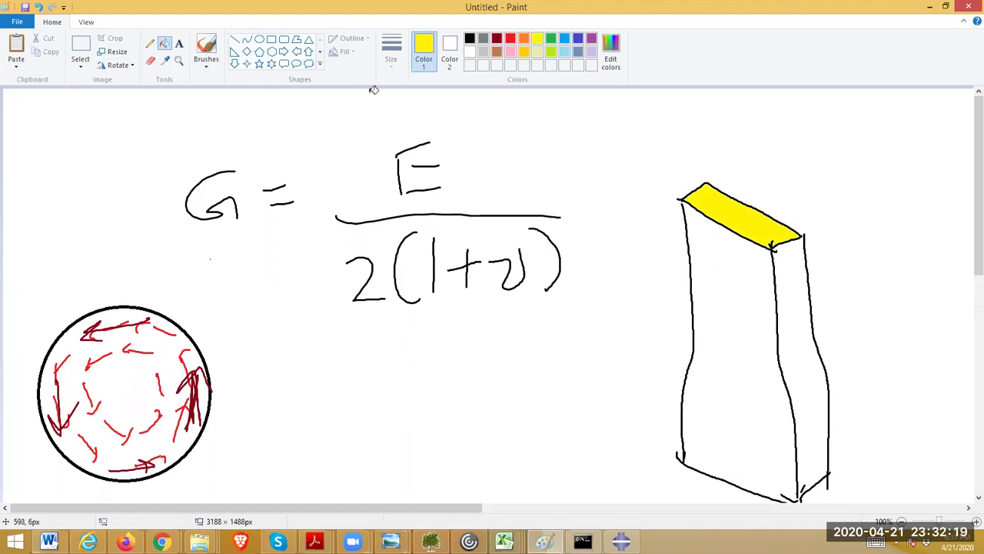
Draw red y, x and z axis arrows from the centre of the yellow face with the brush and label each one.
click(510, 38)
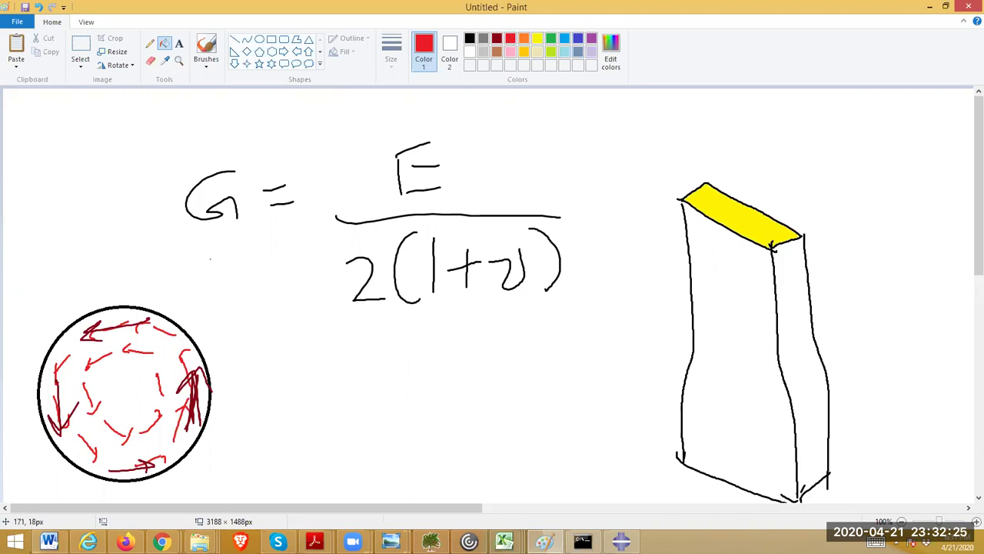
click(206, 50)
mouse_move(745, 217)
mouse_down()
mouse_move(739, 124)
mouse_move(749, 140)
mouse_move(781, 115)
mouse_move(773, 143)
mouse_up()
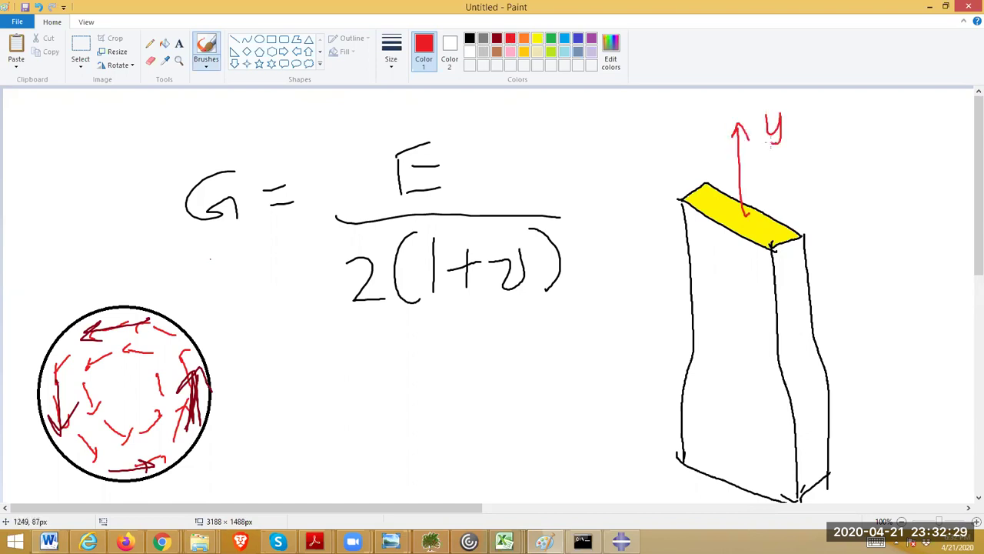
mouse_move(745, 215)
mouse_down()
mouse_move(841, 268)
mouse_move(803, 267)
mouse_up()
mouse_move(862, 250)
mouse_down()
mouse_move(864, 272)
mouse_move(903, 263)
mouse_up()
drag(743, 215, 662, 273)
mouse_move(676, 253)
mouse_down()
mouse_move(663, 274)
mouse_move(692, 272)
mouse_up()
mouse_move(636, 283)
mouse_down()
mouse_move(658, 282)
mouse_move(669, 304)
mouse_up()
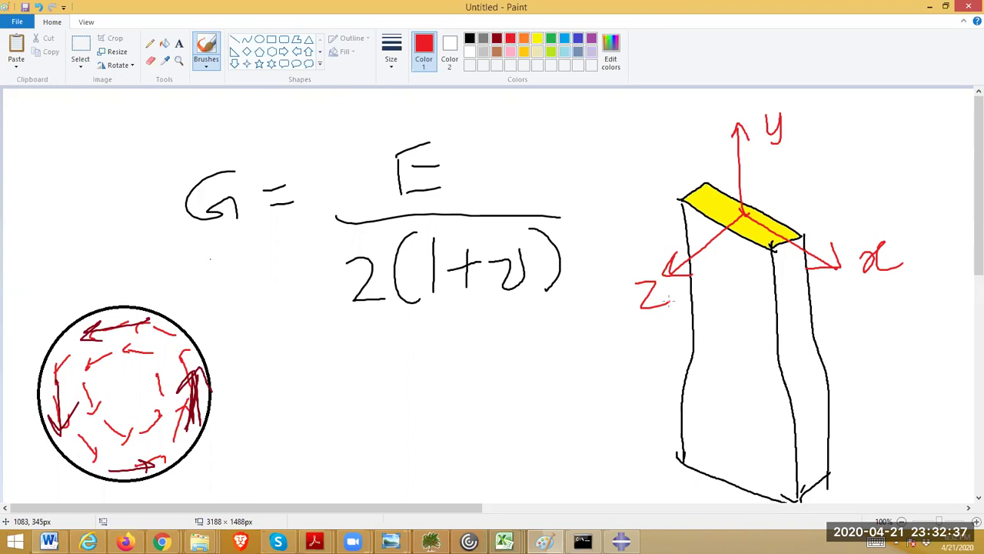
Hatch the yellow top face with short red strokes.
drag(703, 192, 727, 182)
mouse_move(726, 186)
mouse_down()
mouse_move(736, 178)
mouse_move(734, 190)
mouse_up()
mouse_move(695, 221)
mouse_down()
mouse_move(746, 200)
mouse_move(754, 218)
mouse_up()
drag(732, 249, 745, 242)
drag(741, 244, 770, 233)
drag(753, 252, 784, 241)
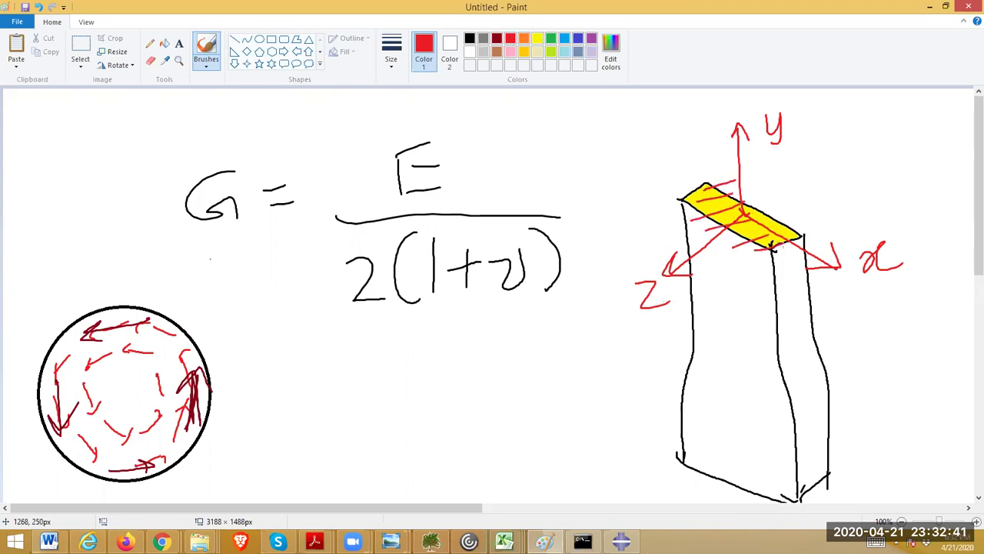
Write the stress symbols σyy and σzz in red beside the y axis.
mouse_move(825, 159)
mouse_down()
mouse_move(863, 137)
mouse_move(847, 185)
mouse_up()
drag(865, 157, 874, 189)
drag(923, 141, 940, 132)
mouse_move(929, 147)
mouse_down()
mouse_move(946, 165)
mouse_move(970, 158)
mouse_up()
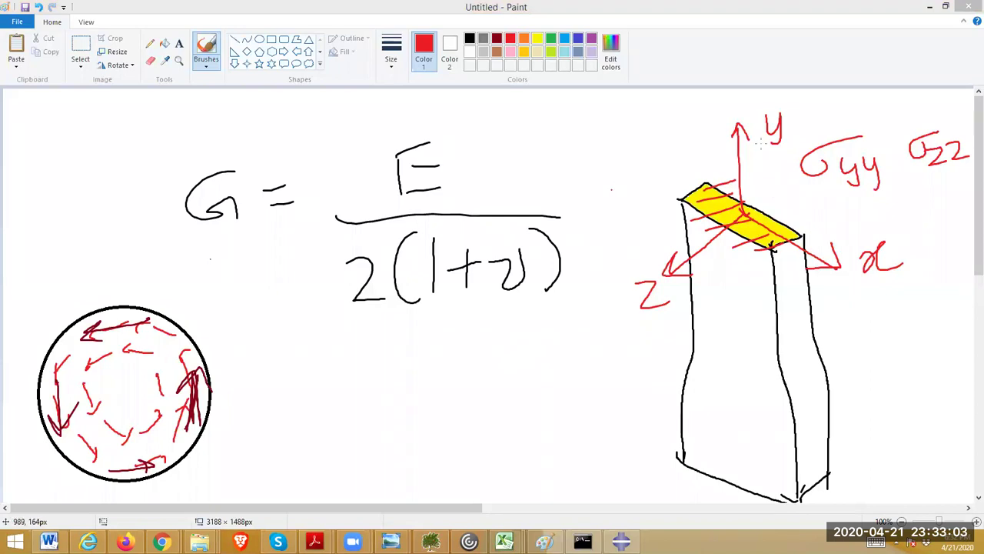
Leave Paint, switch to the Outlook draft and begin question 4: "Explain the stress distribution of stress 22 in the sample".
click(929, 9)
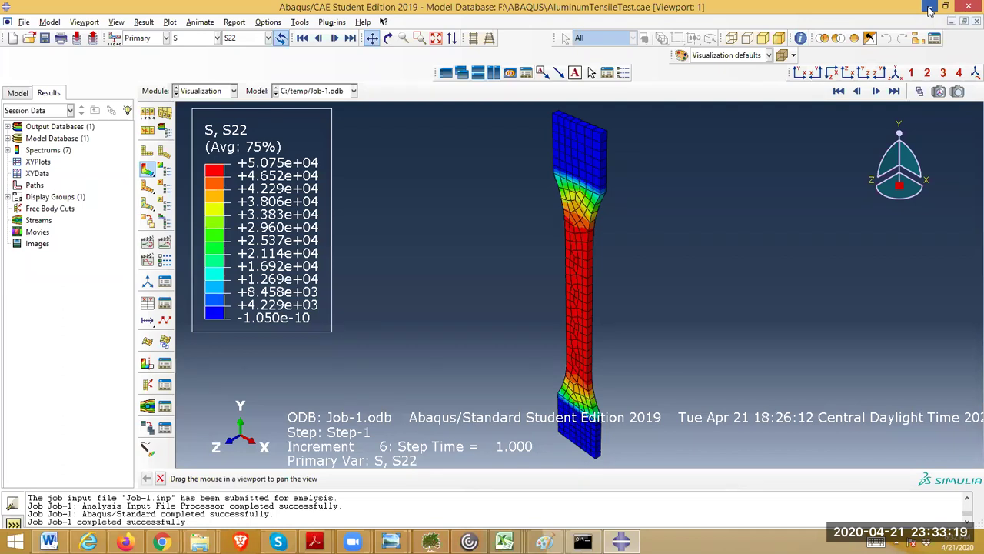
click(439, 172)
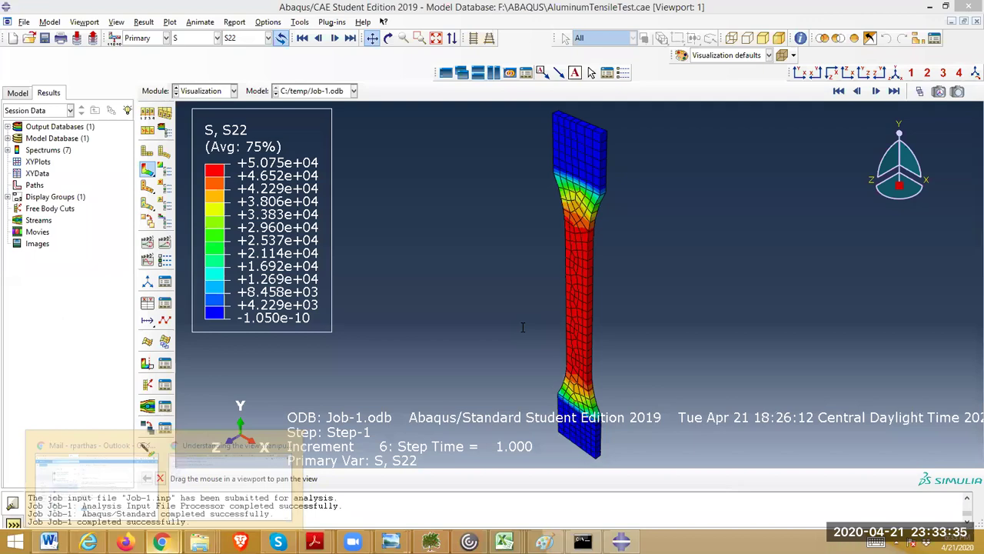
text(Expla)
text(ain )
text(the )
text(stres)
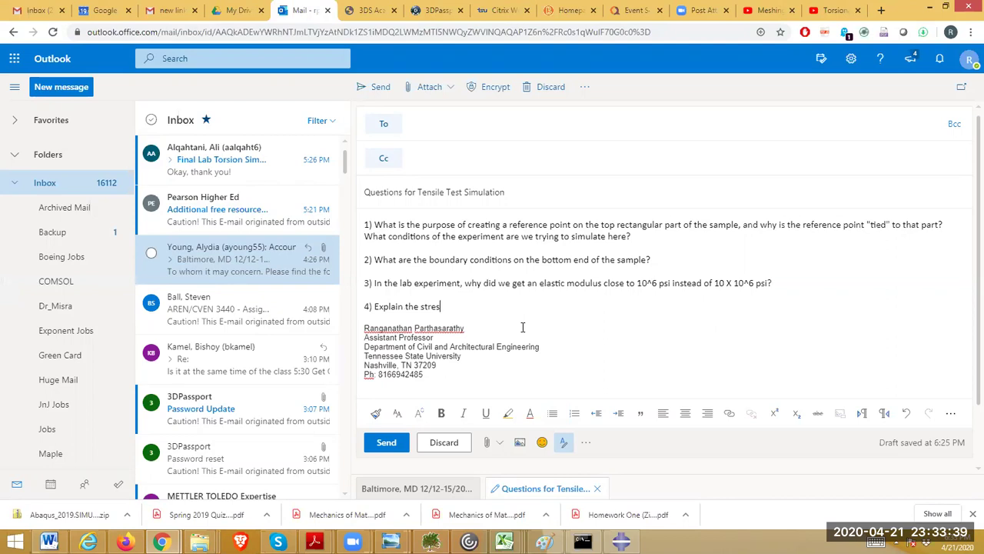
text(s distribution of stress 2)
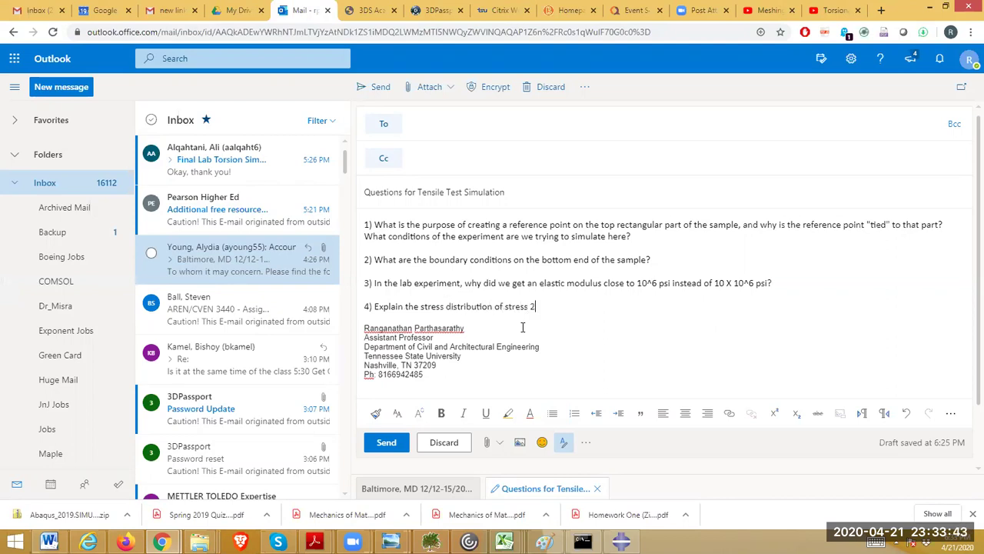
text(2 in the sample)
text(.)
key(BackSpace)
key(BackSpace)
Finish question 4 with "i.e. why is it zero in some places, uniform in some places, and varying as a gradient in some places?" and start item 5.
text(i.e. why is it zero in some p[)
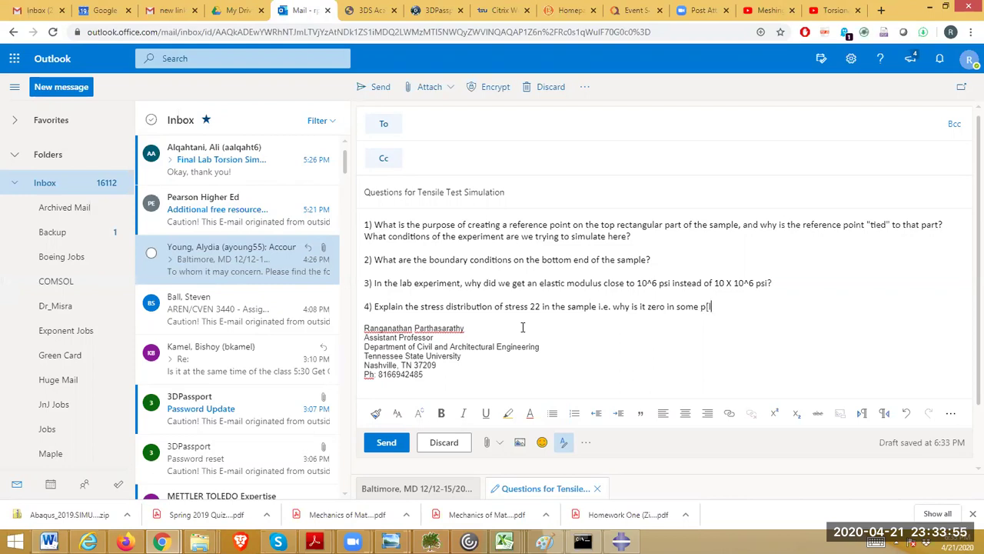
text(aces, uniform in some places, )
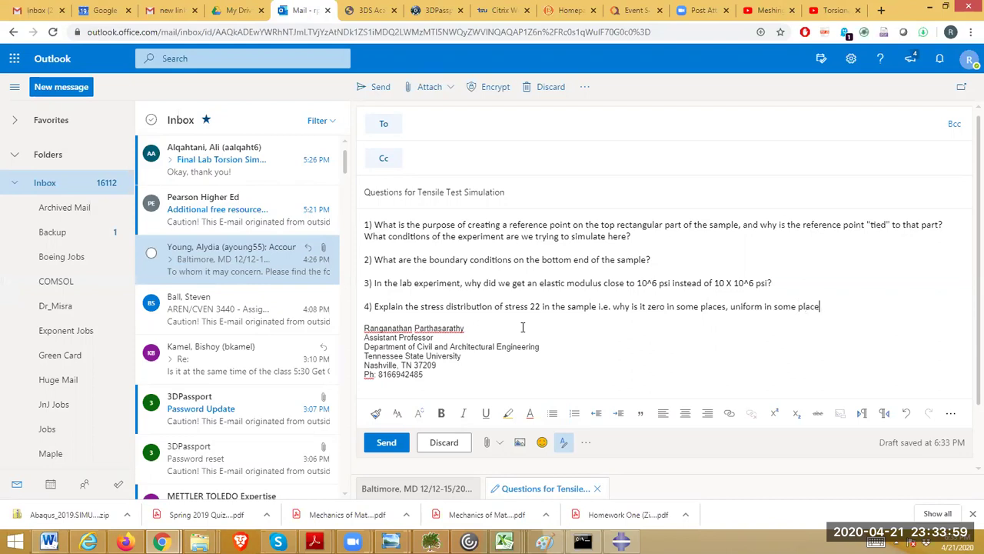
text(and )
text(varying )
text(as a g)
text(ient )
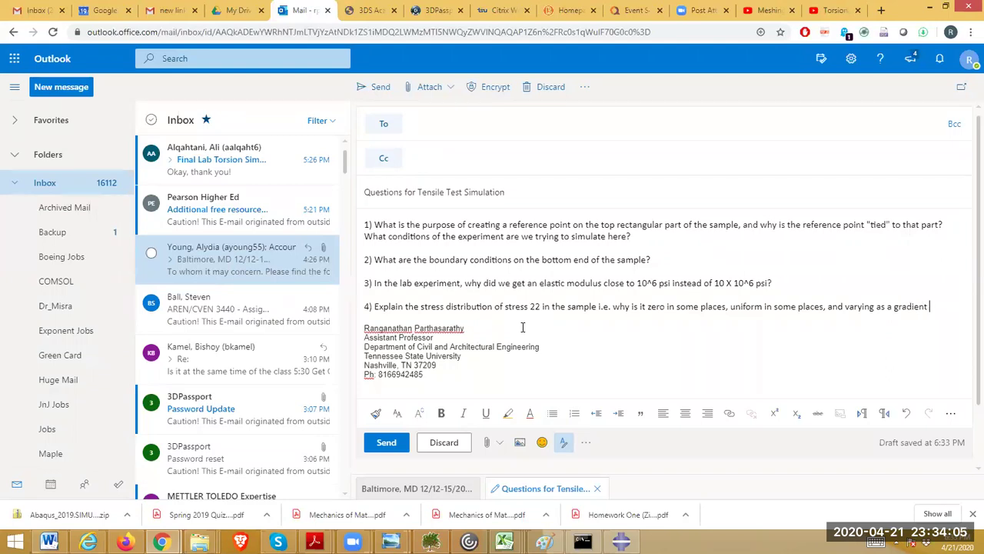
text(in some places?)
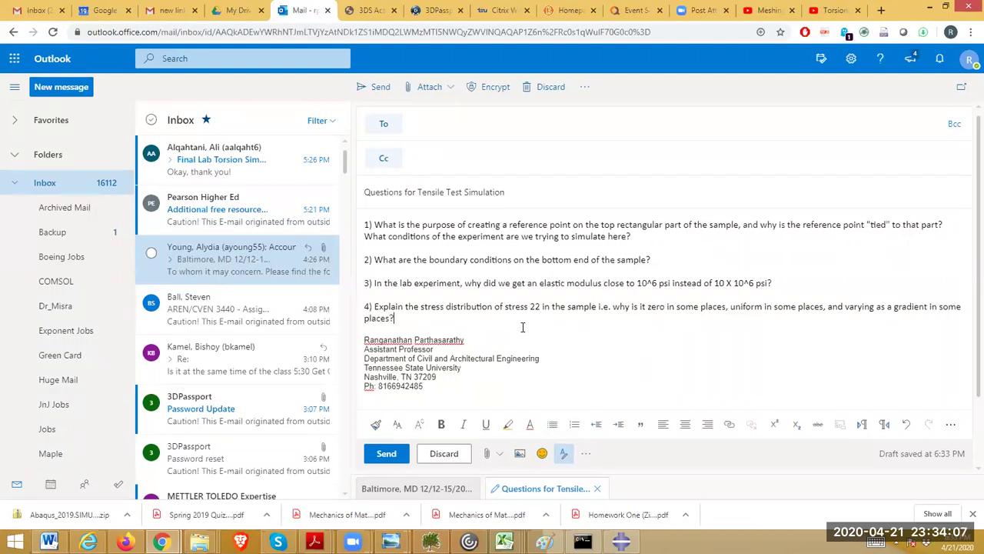
key(Return)
key(Return)
text(5))
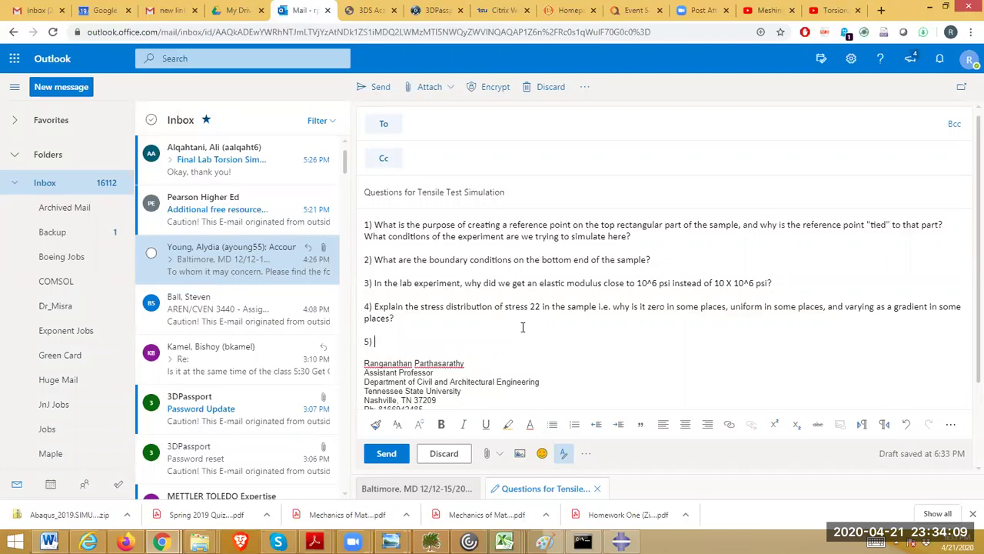
Switch to Abaqus, open the section sketch of Solid extrude-1 and examine the width dimension at the middle of the gauge section.
click(931, 6)
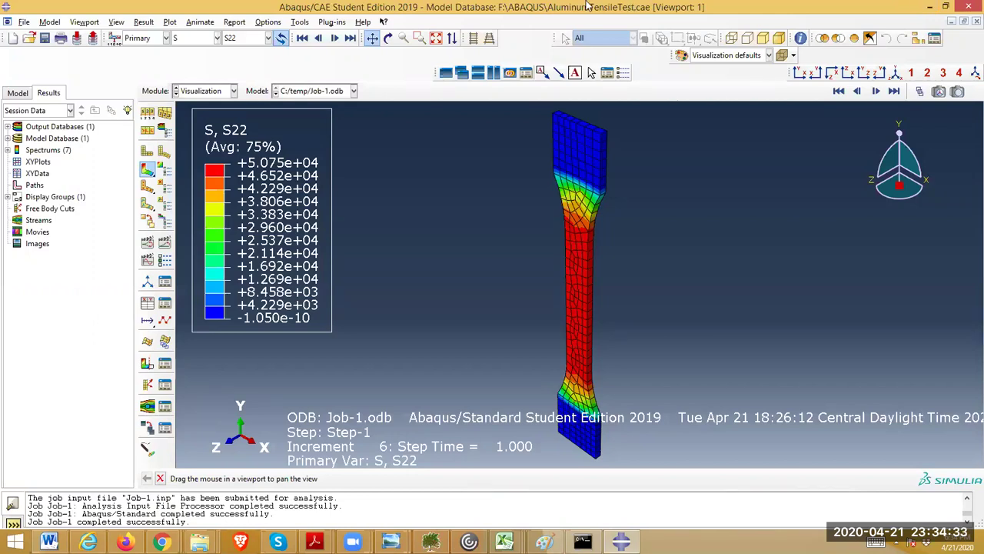
click(18, 92)
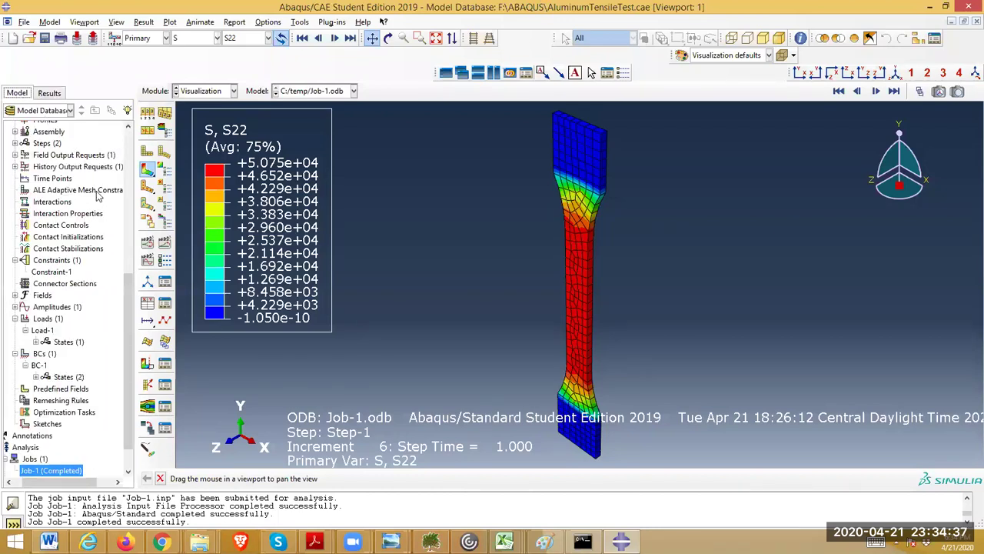
drag(133, 294, 134, 146)
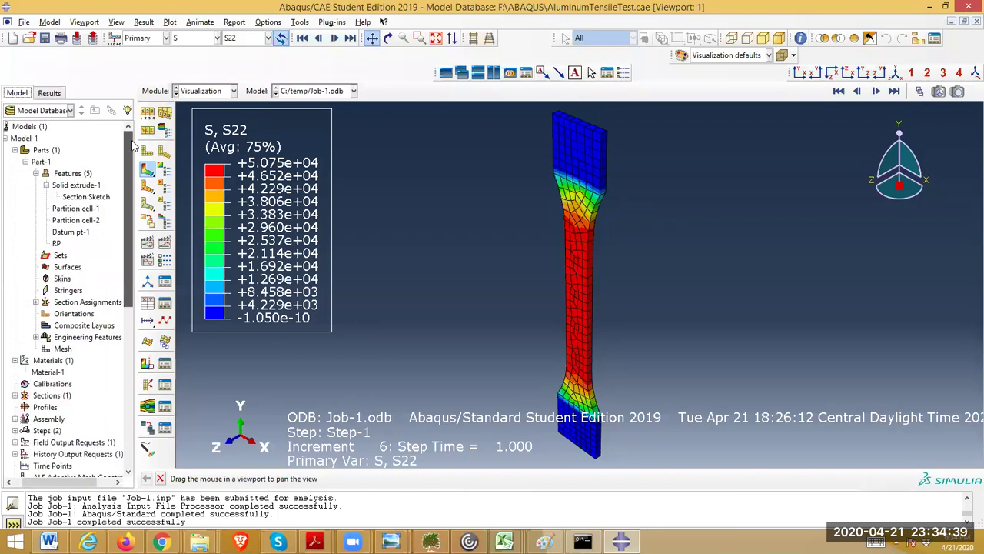
click(83, 187)
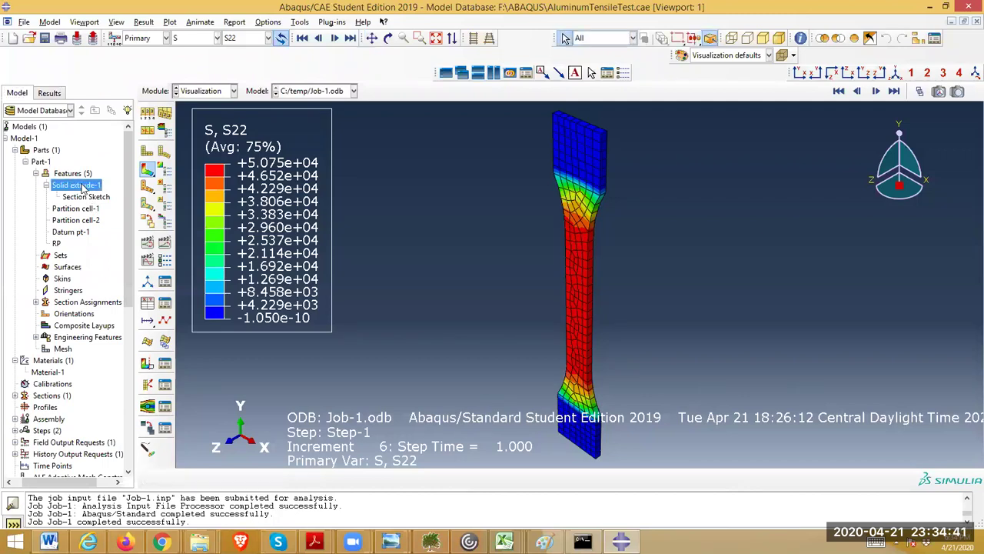
click(85, 198)
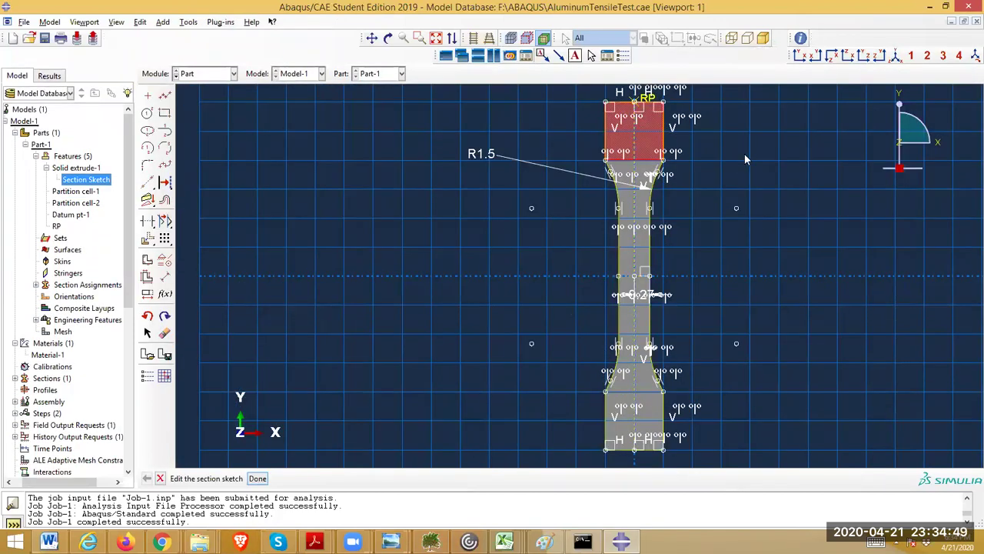
click(419, 38)
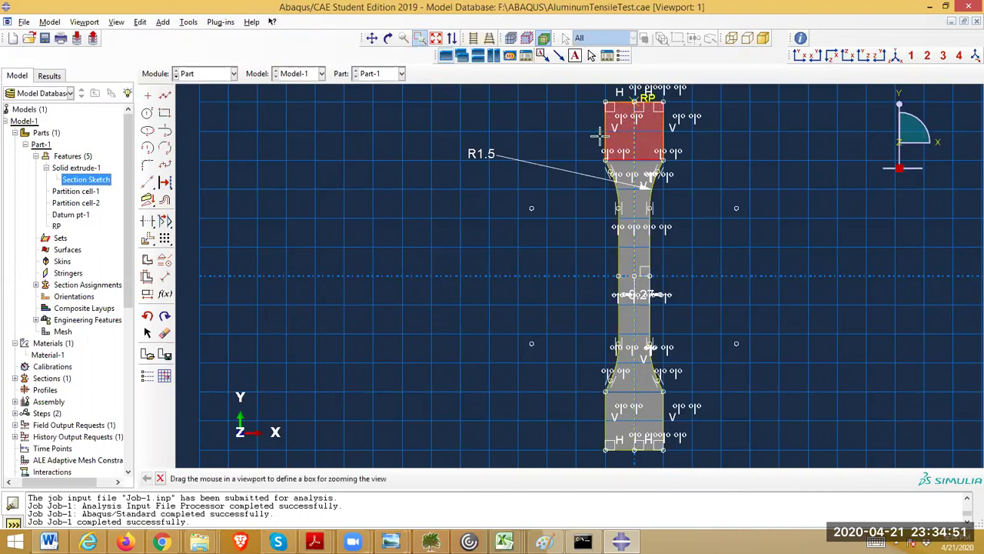
drag(592, 247, 668, 307)
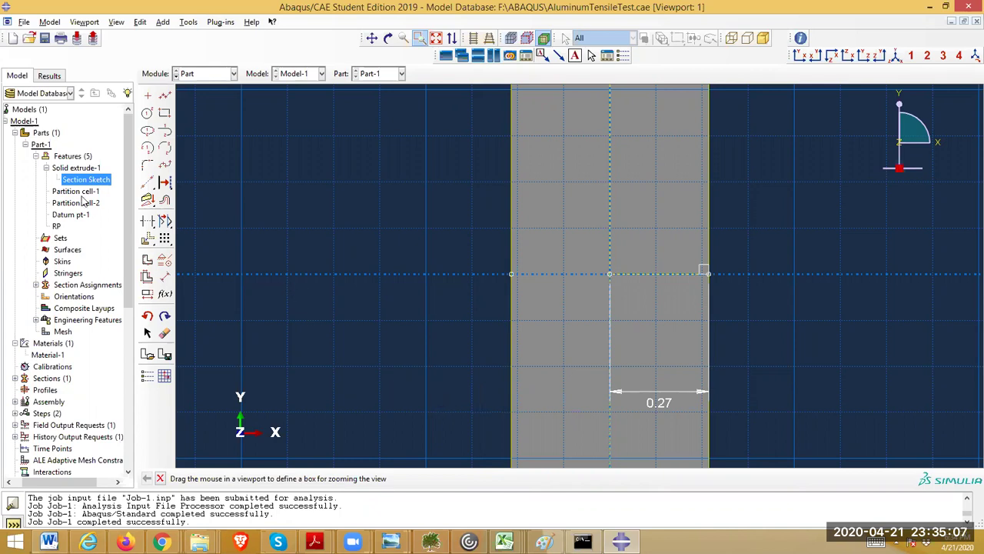
Open the Solid extrude-1 feature for editing, check its extrusion depth and cancel the edit.
right_click(74, 168)
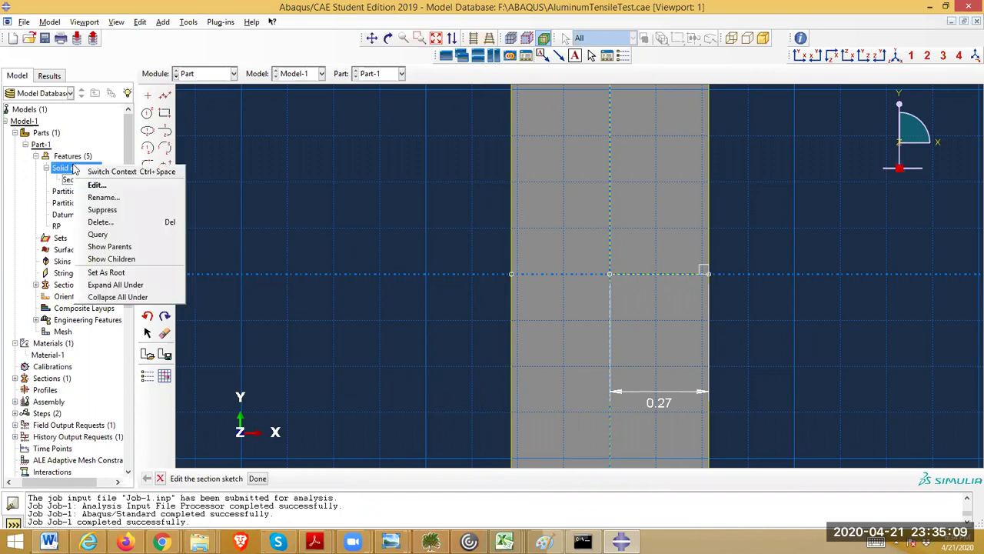
click(112, 188)
click(447, 295)
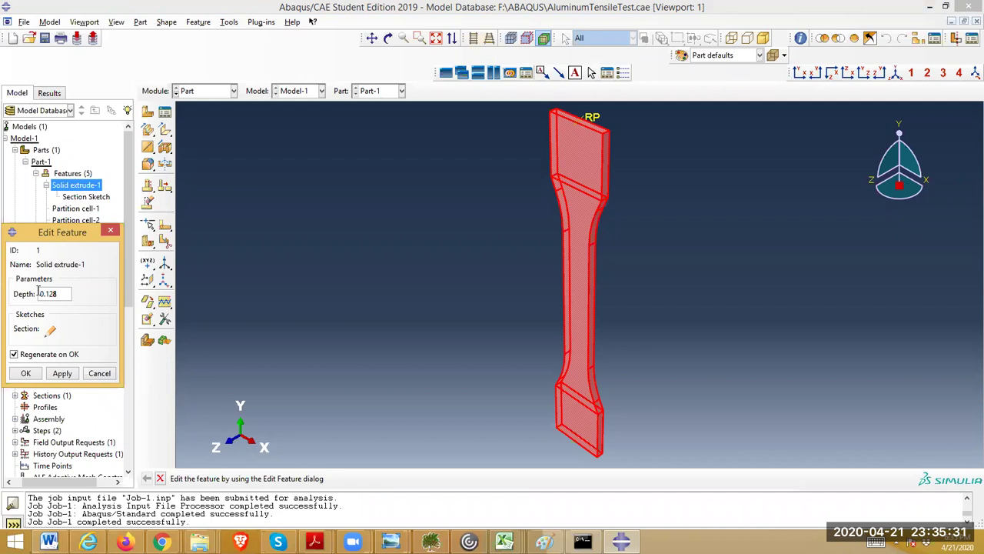
drag(40, 293, 60, 302)
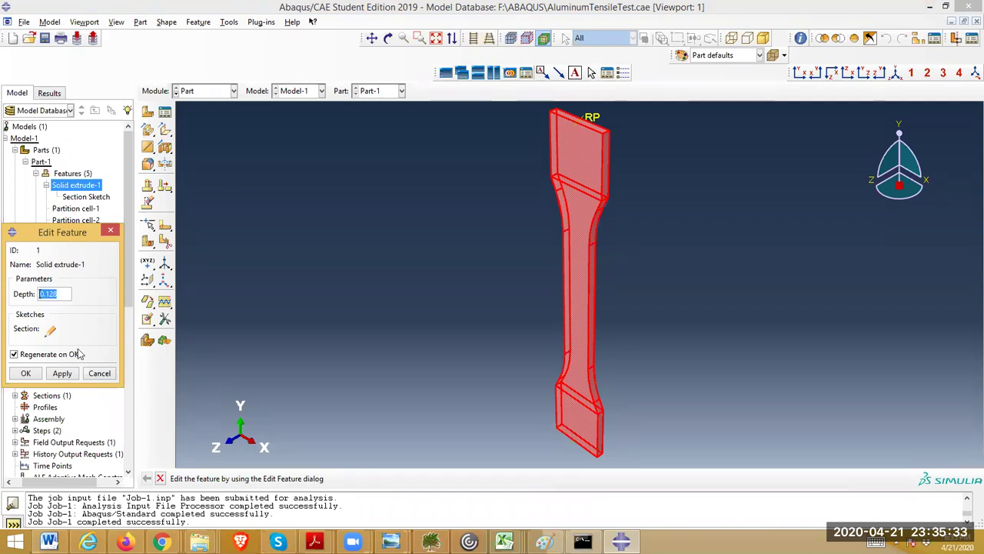
click(99, 373)
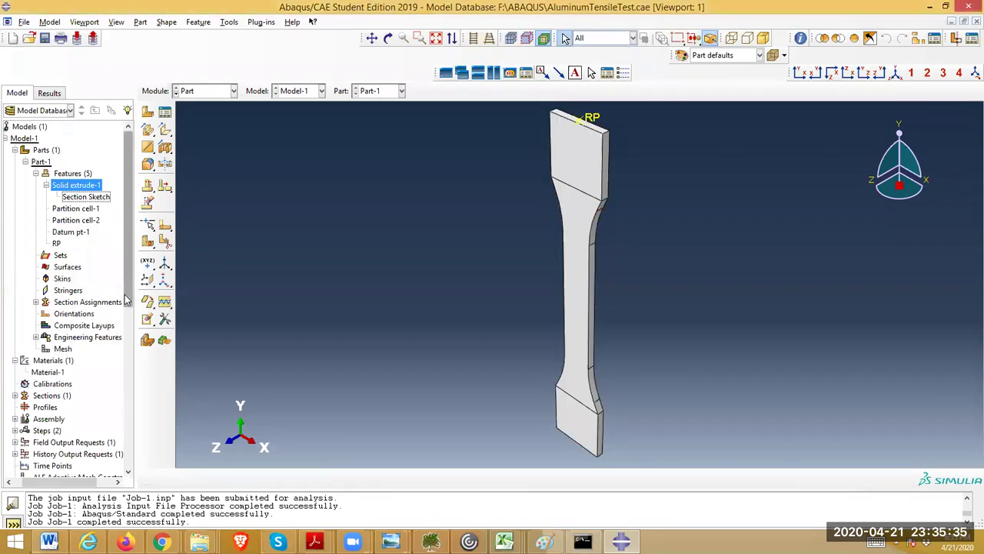
Switch to Outlook and write question 5: "From the contour plot of the S22 in the simulation, what is the stress in the uniform red area".
drag(126, 296, 130, 378)
drag(134, 452, 134, 463)
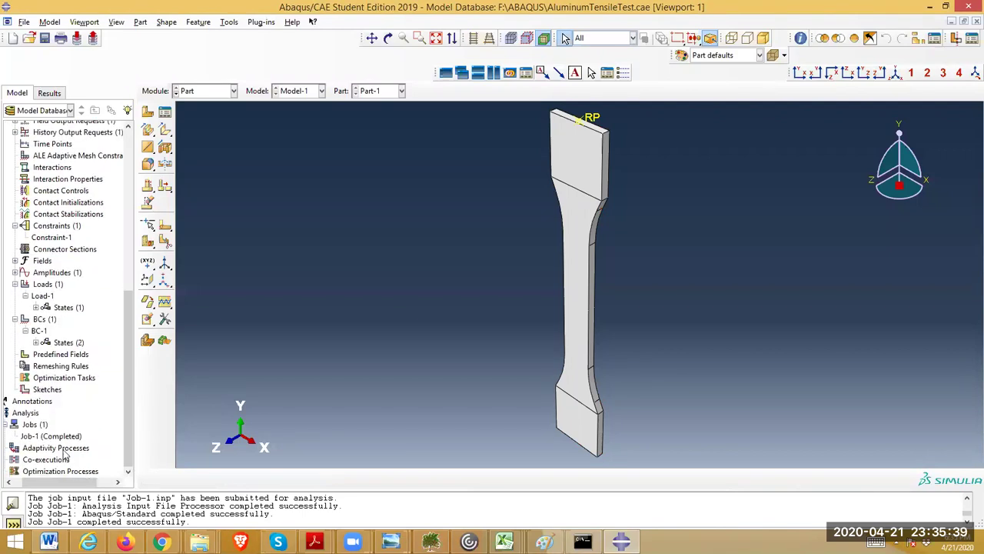
mouse_move(161, 542)
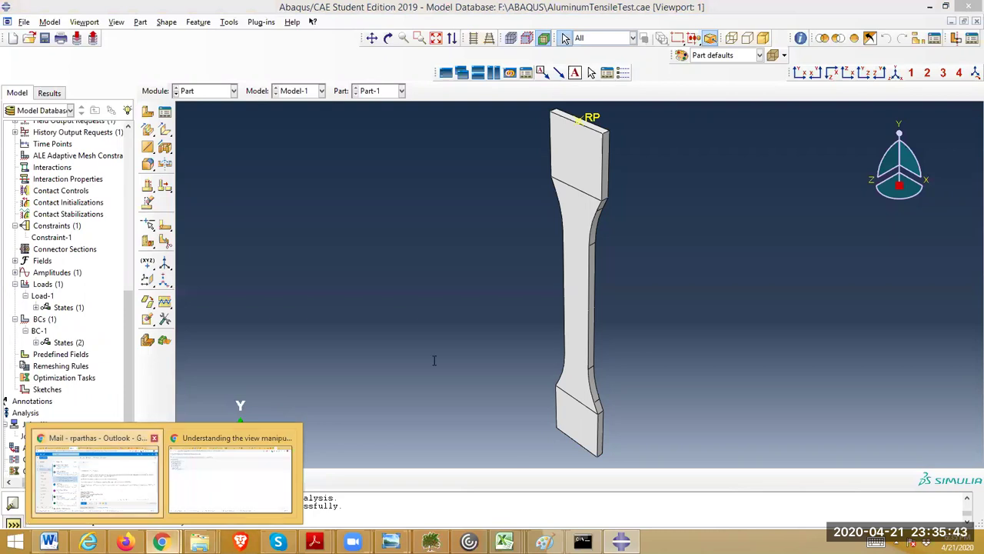
key(alt+Tab)
text(the controub)
key(BackSpace)
key(BackSpace)
key(BackSpace)
key(BackSpace)
key(BackSpace)
text(our plot of the )
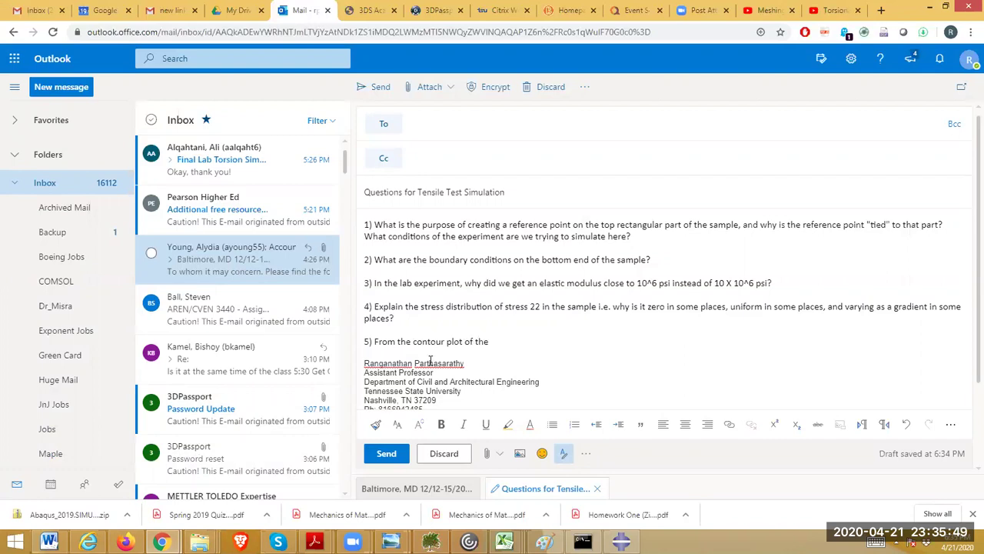
text(S22 in the simulation, what is th)
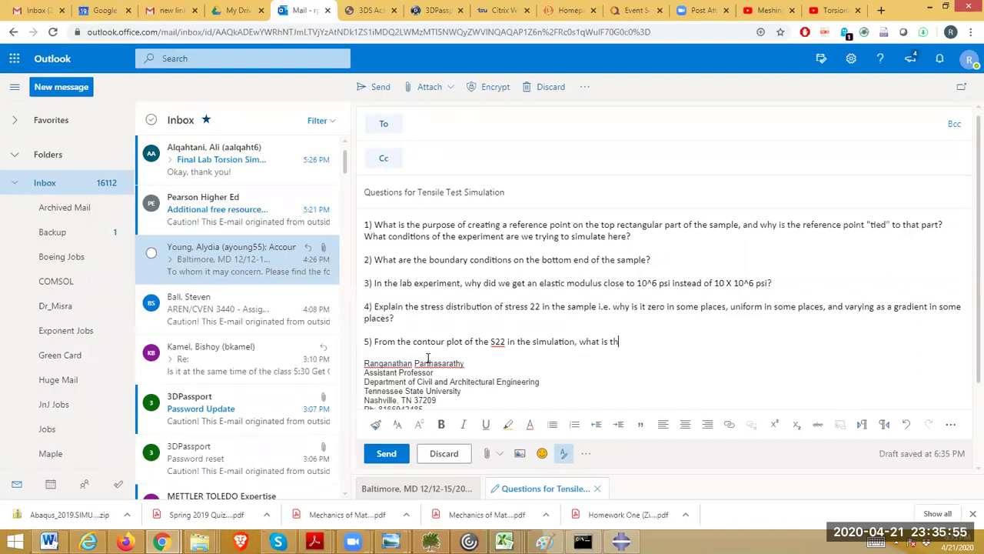
text(e stress in the uniform red area)
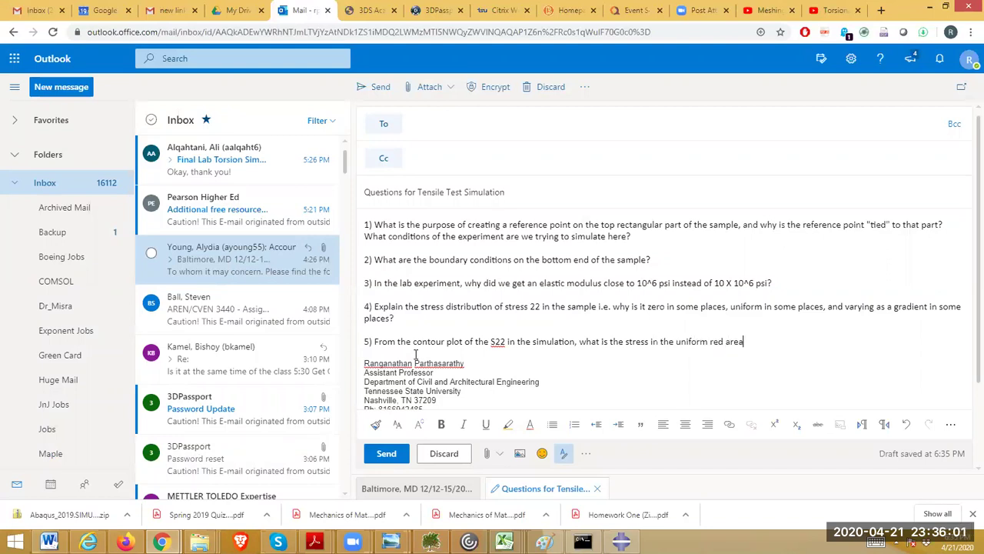
Complete question 5 with "? How does this compare to the hand calculated stress for an applied load of 3400 lb?" and leave a blank line below.
text(?  How does this compare toe)
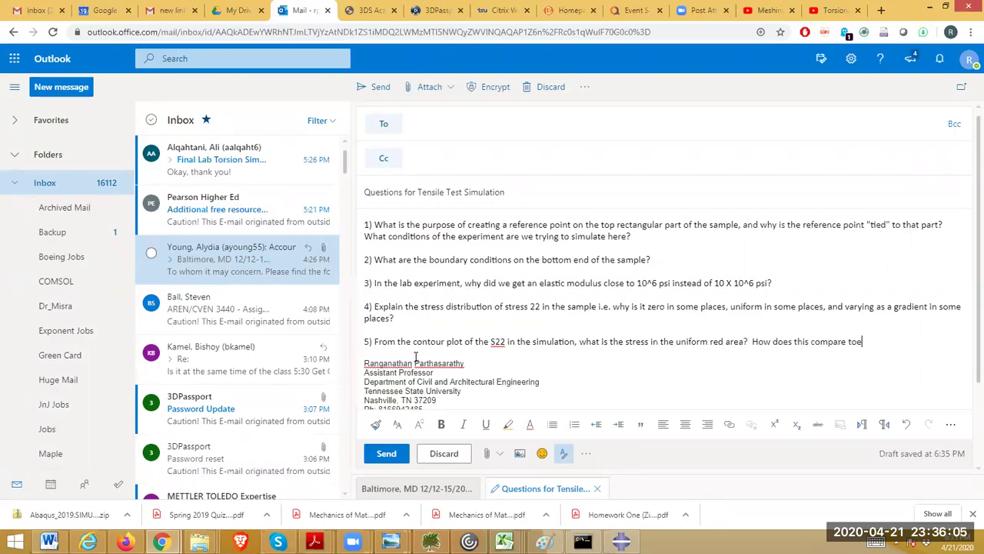
key(BackSpace)
text(the hand calculated stres)
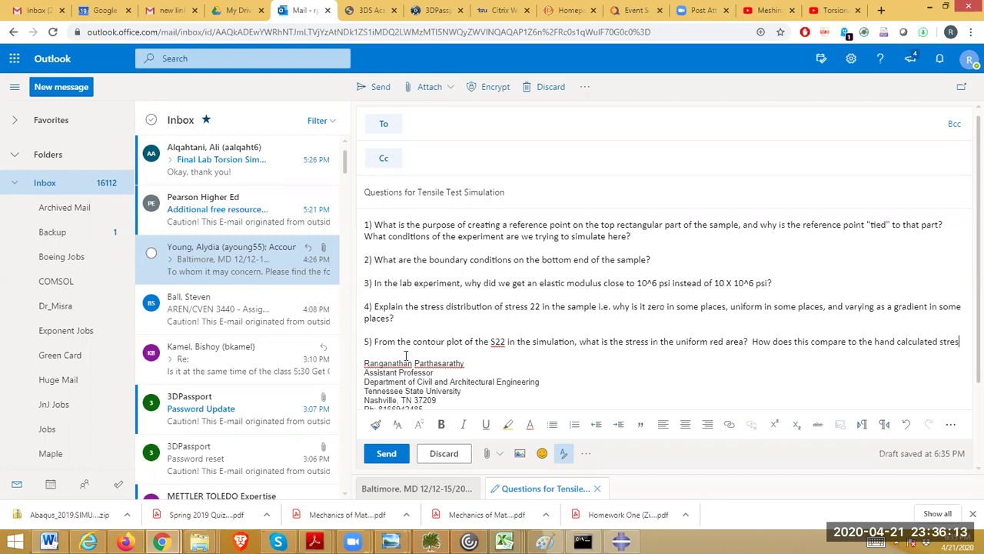
text(s for an applied)
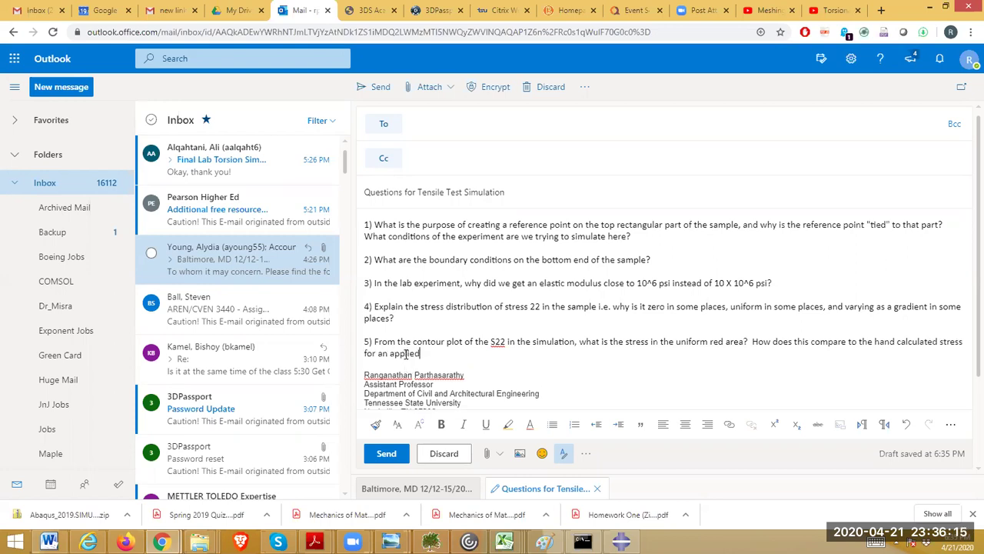
text( load of 3400 lb?)
key(Return)
key(Return)
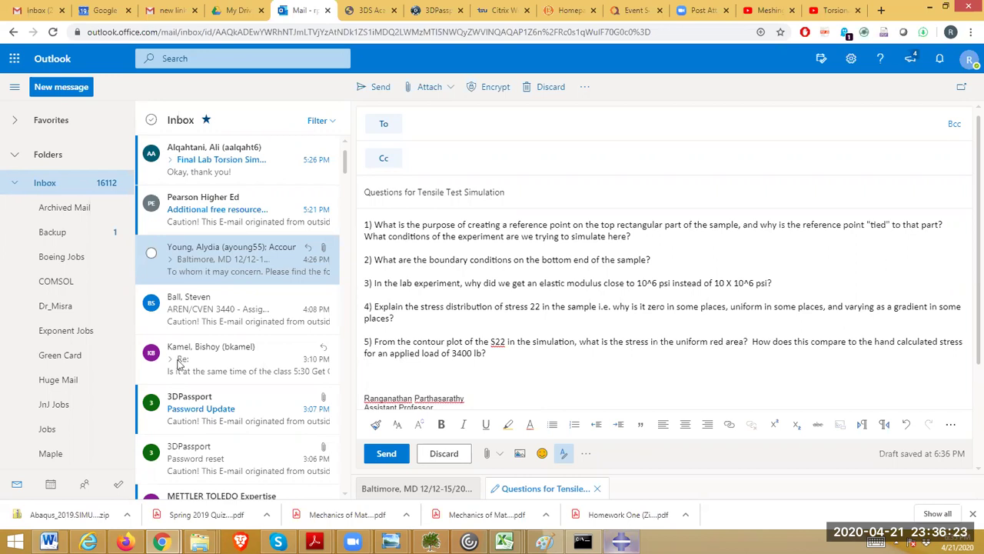
Switch to Abaqus, open Load-1 to check its concentrated force in the CF2 direction, and cancel the edit.
key(alt+Tab)
click(42, 298)
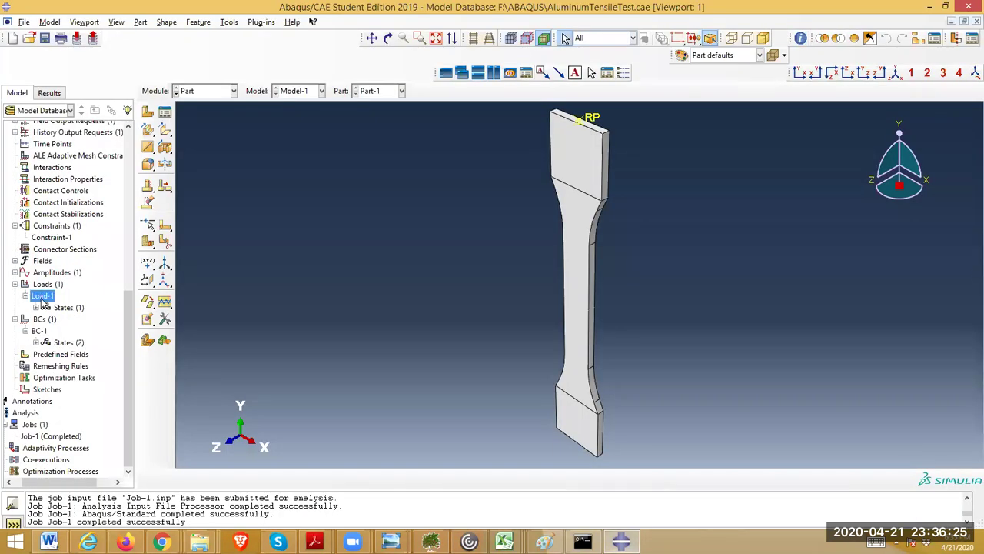
double_click(43, 297)
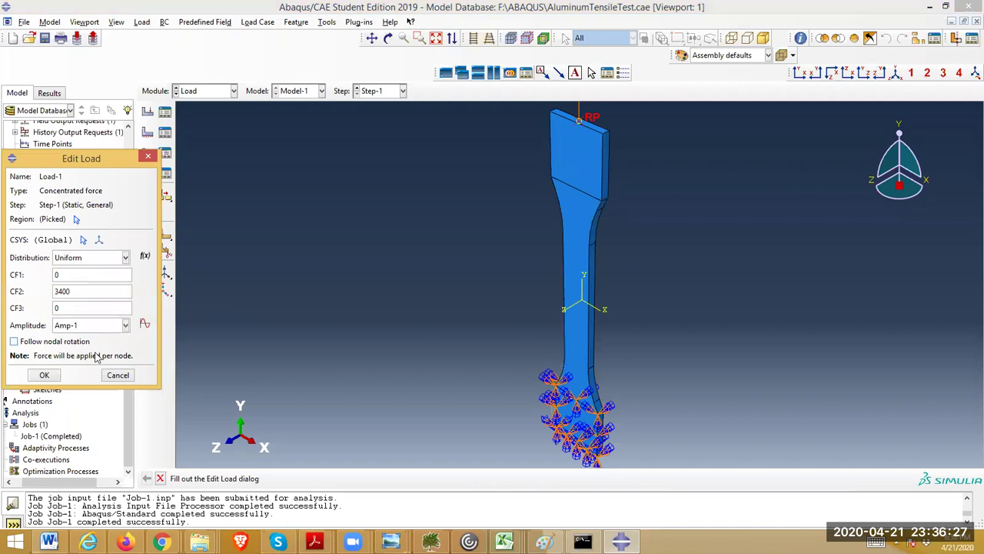
click(126, 376)
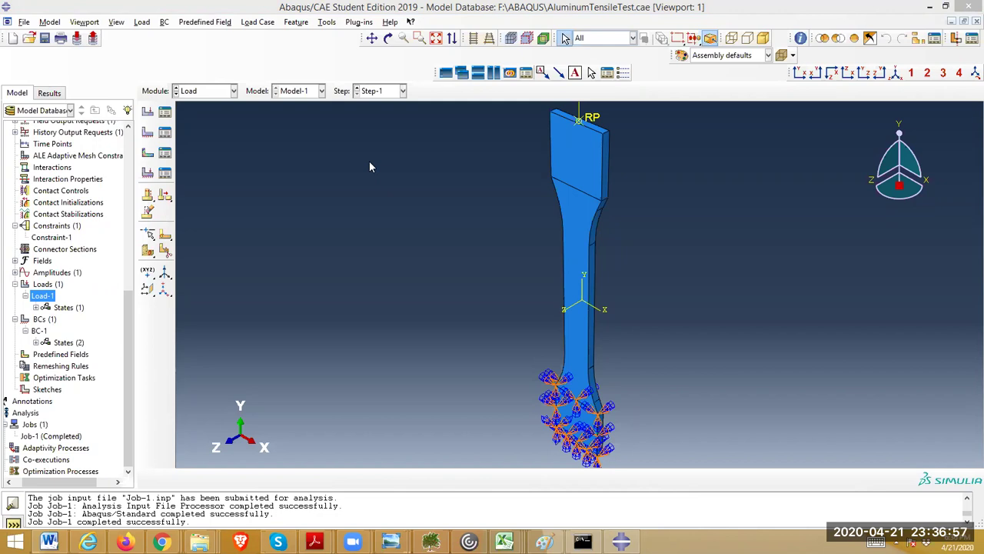
Reopen the Solid extrude-1 feature in the model tree to review its extrusion settings, and close the feature editor.
click(511, 8)
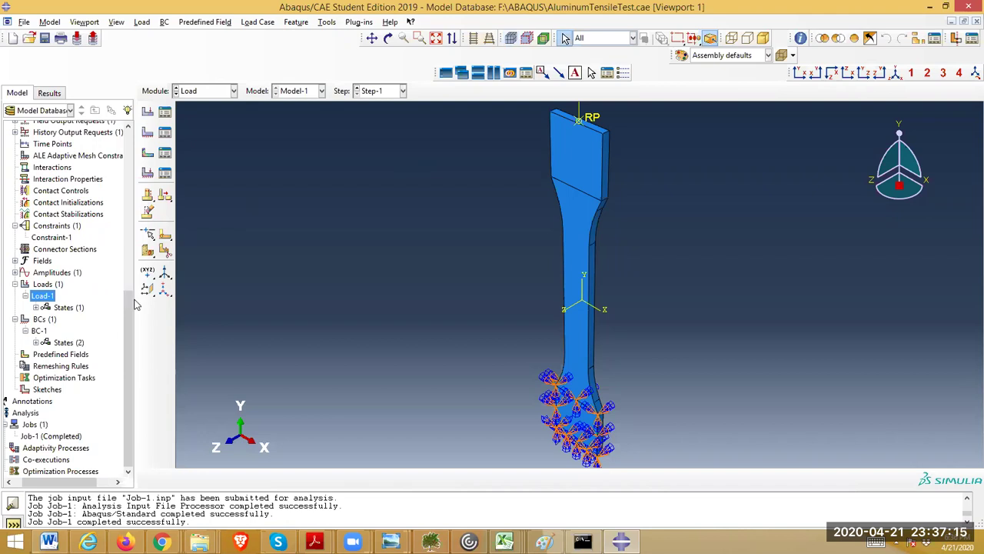
drag(133, 272, 131, 149)
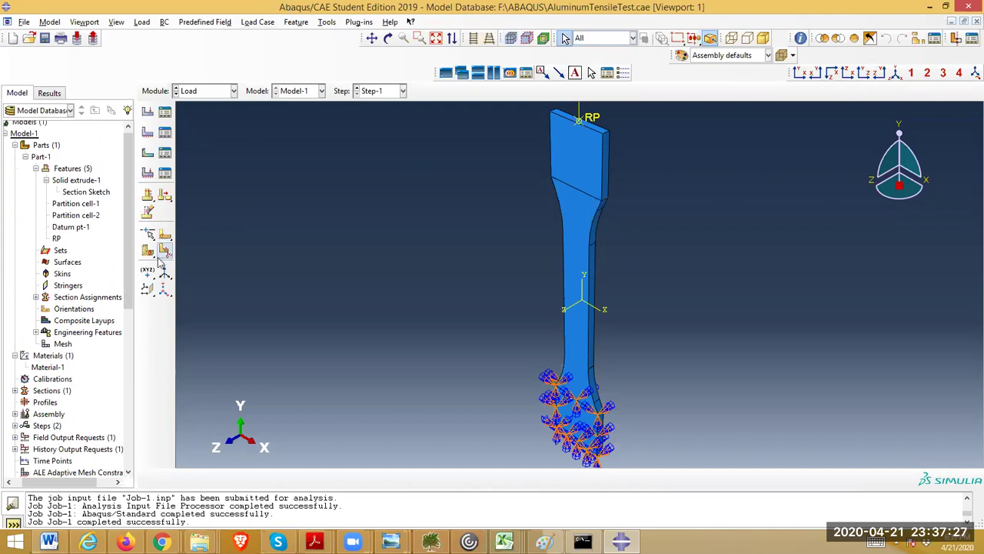
drag(133, 269, 170, 454)
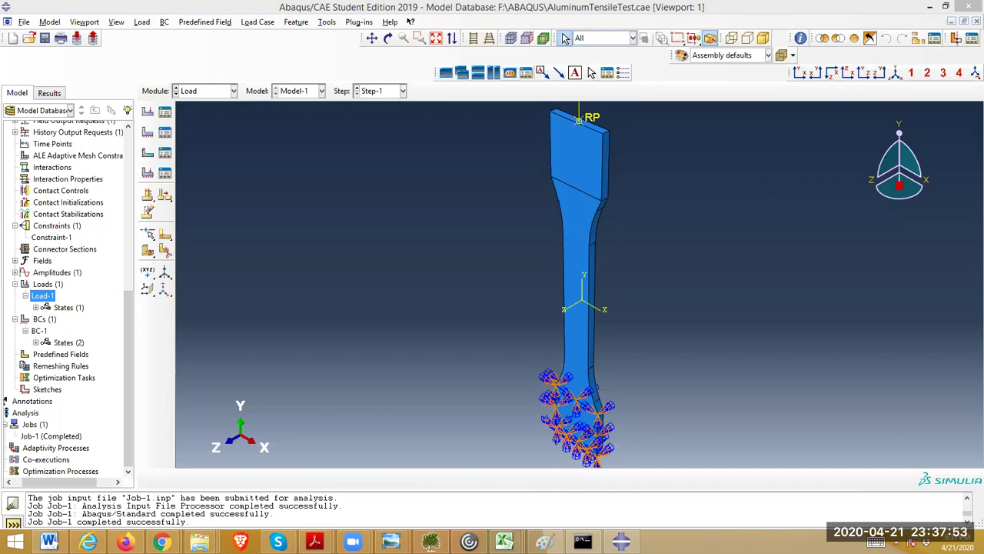
scroll(124, 375, up, 1)
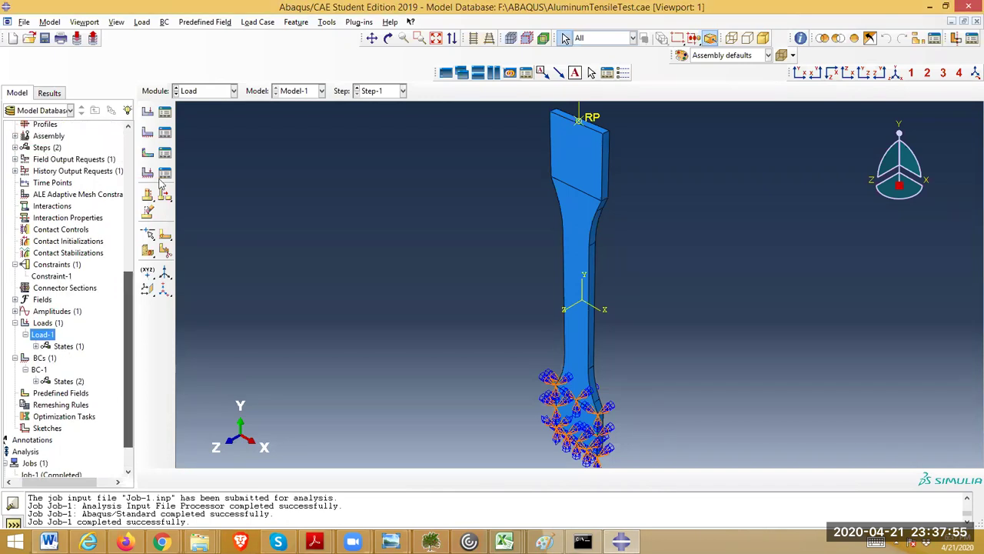
scroll(123, 199, up, 8)
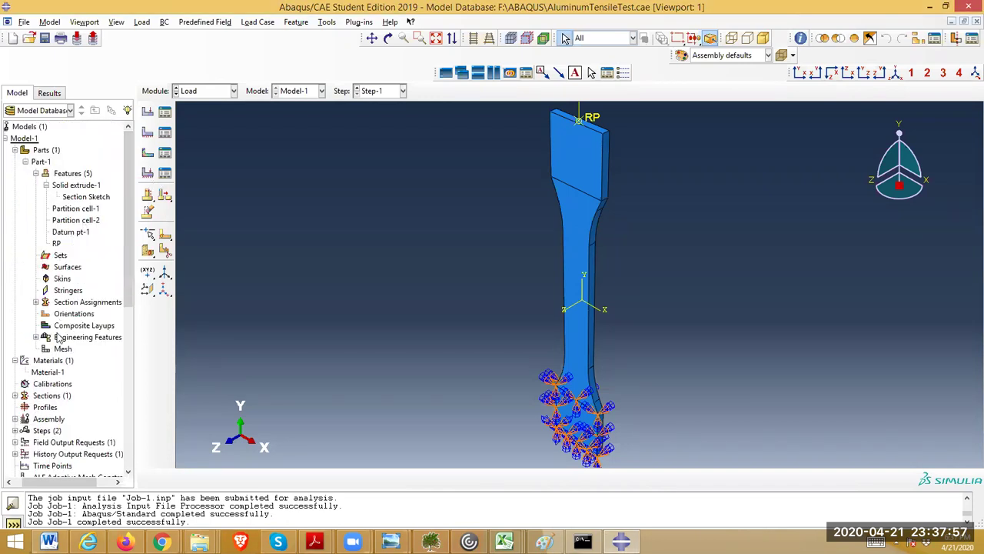
right_click(80, 186)
key(Return)
click(113, 225)
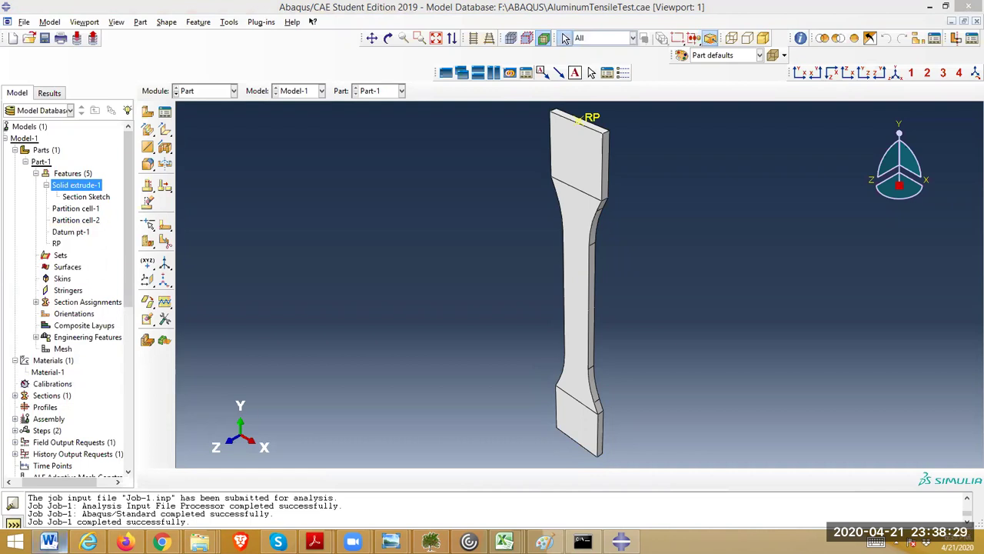
mouse_move(161, 542)
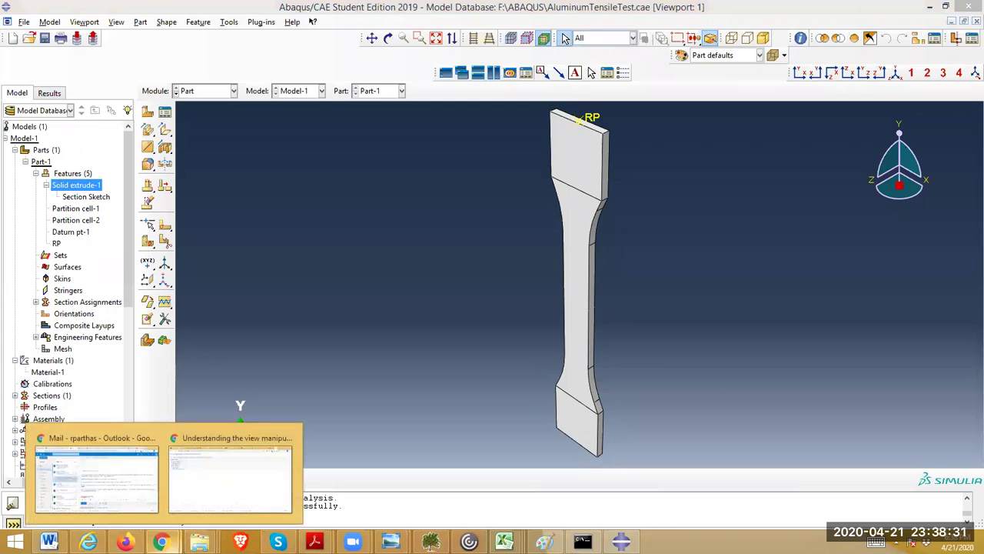
Switch to Outlook and read through the five drafted questions in the "Questions for Tensile Test Simulation" e-mail.
click(133, 488)
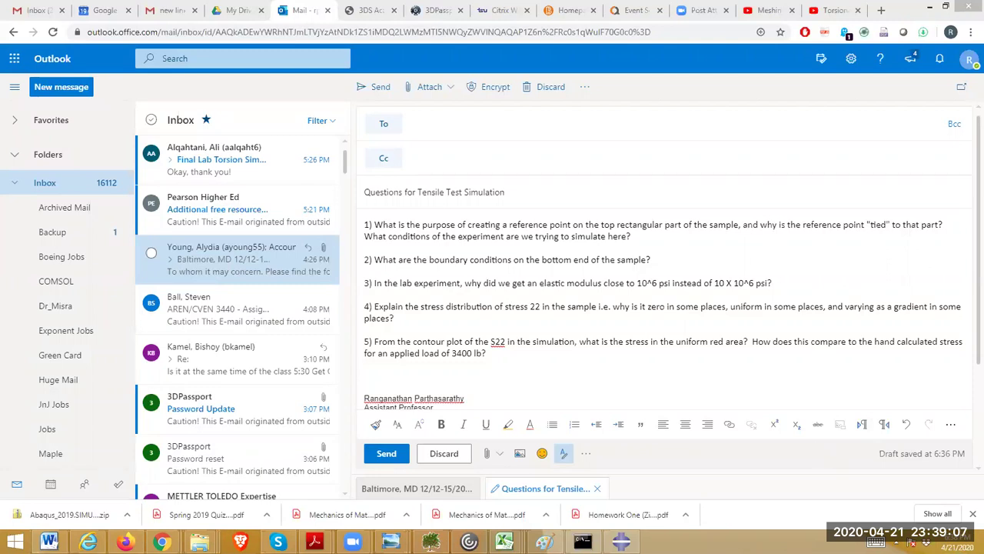
right_click(956, 542)
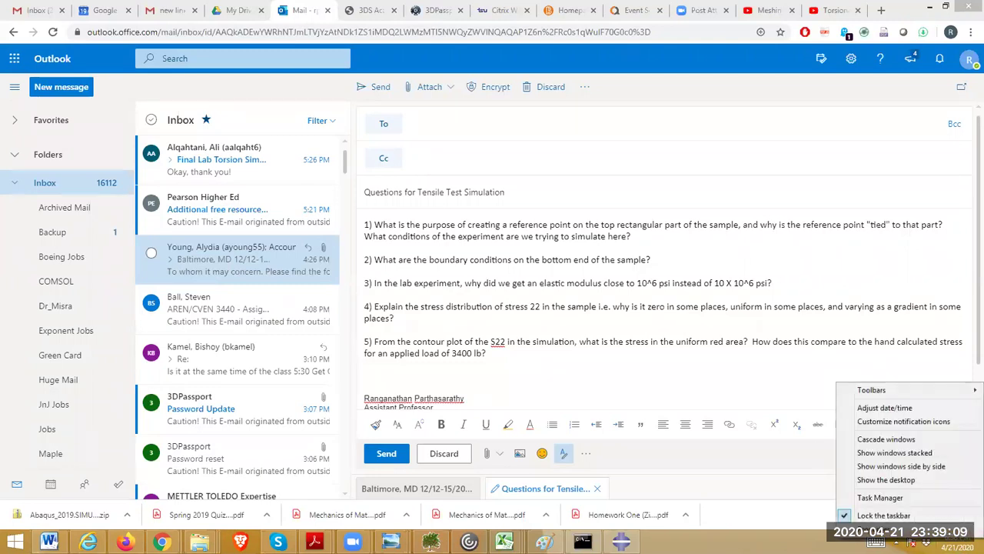
click(956, 542)
drag(739, 283, 734, 283)
click(796, 271)
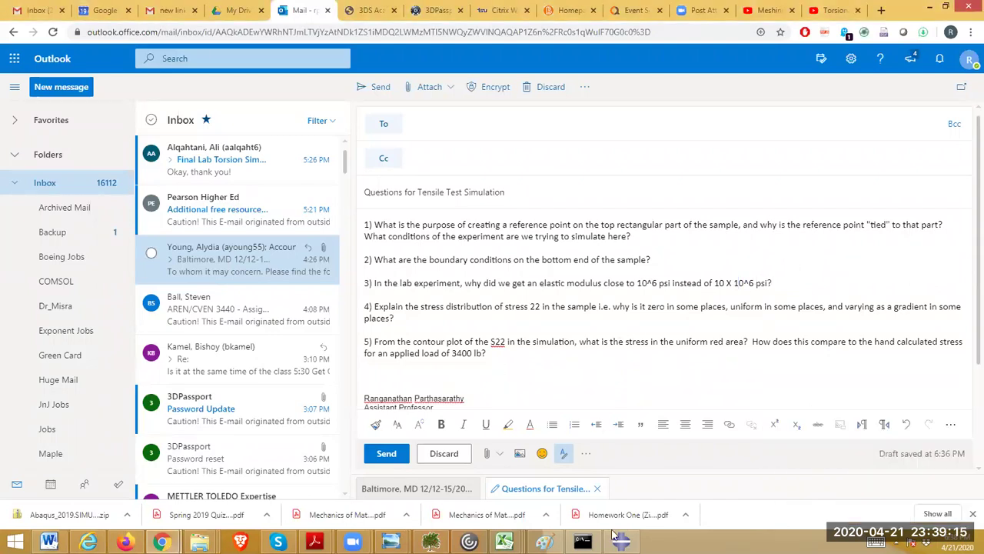
mouse_move(623, 542)
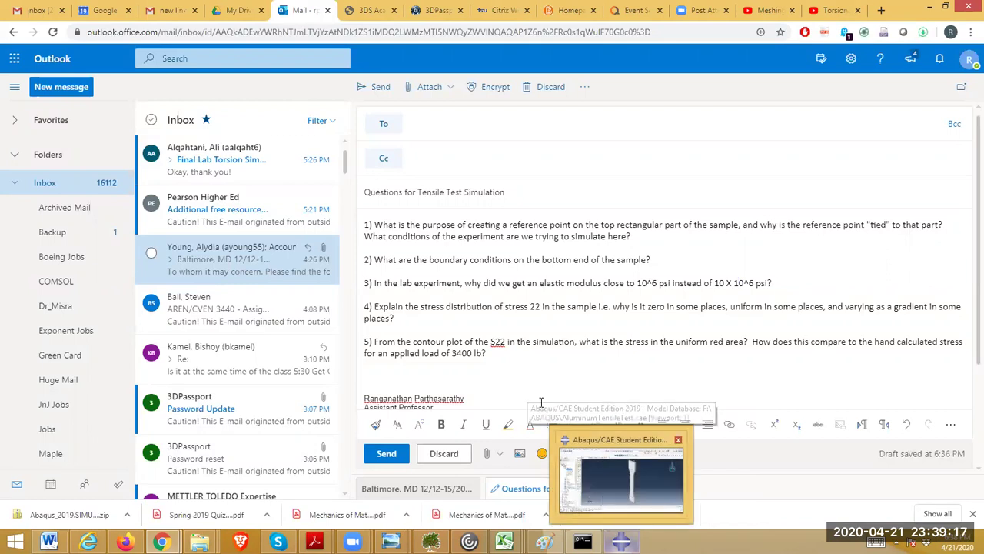
click(491, 259)
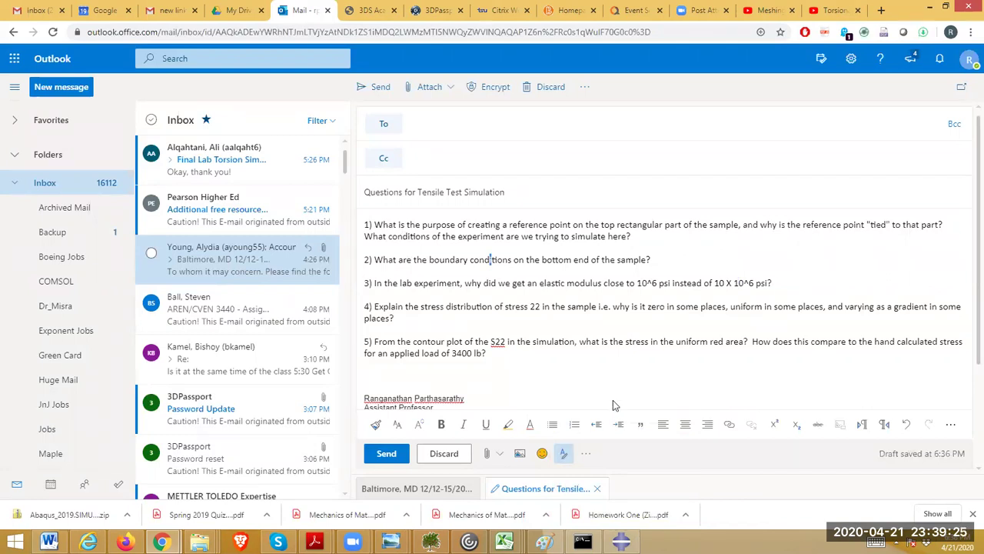
Switch to Abaqus, show the results of Job-1, and examine the S22 contour plot and the available output variables.
key(alt+Tab)
drag(129, 265, 152, 416)
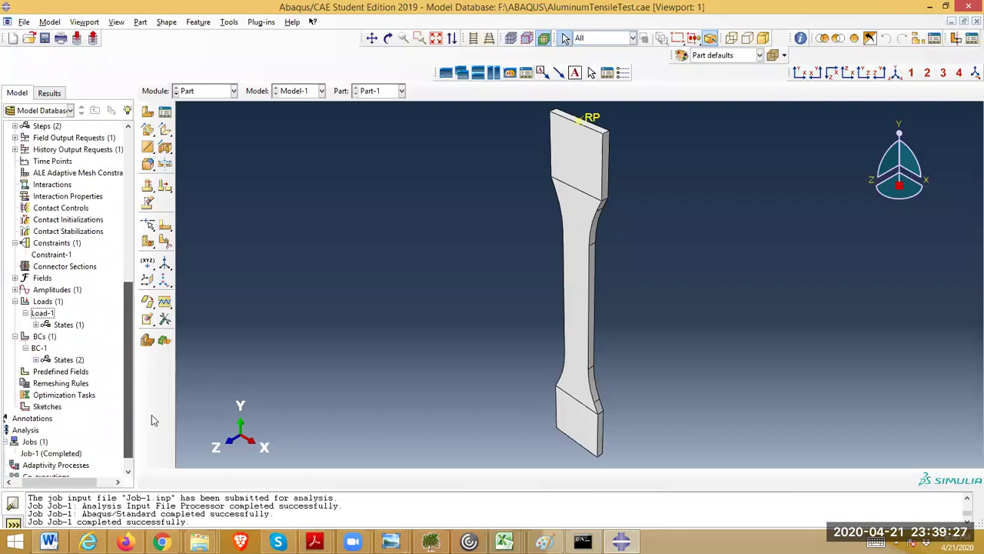
right_click(62, 454)
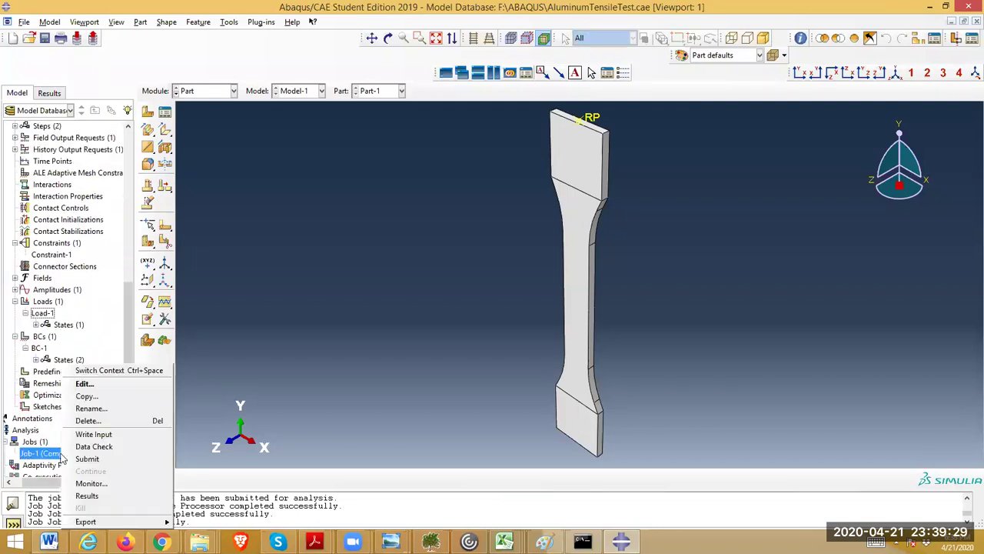
click(87, 495)
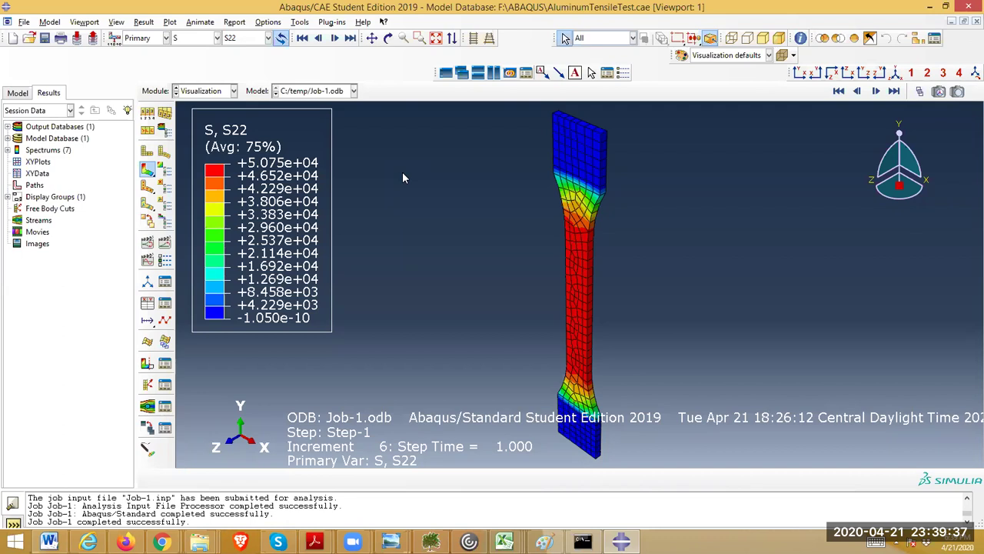
click(184, 40)
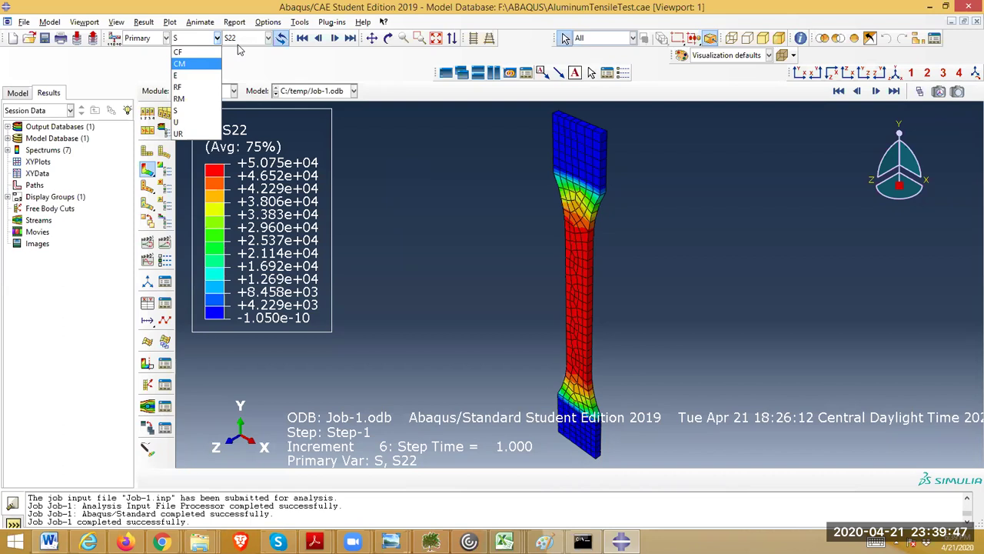
click(248, 69)
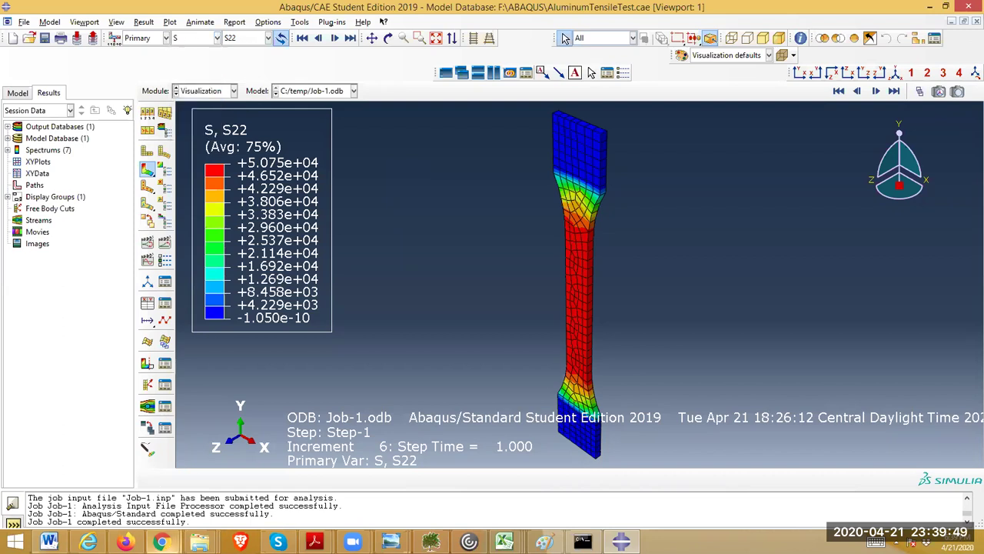
Return to the Outlook draft and end the message with "Thank you," and the sender's first name below question 5.
click(398, 380)
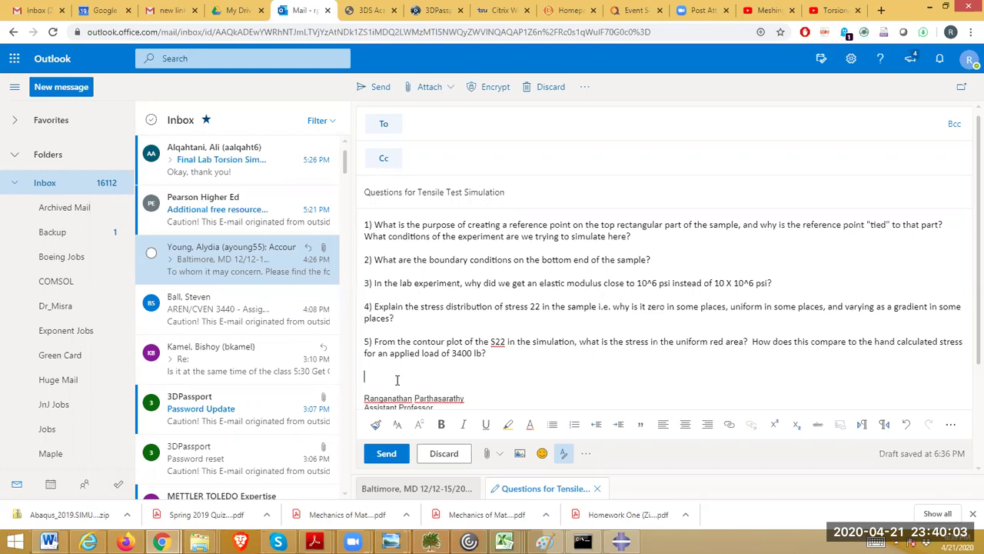
text(Thank you,)
key(Return)
key(Return)
text(Nathan)
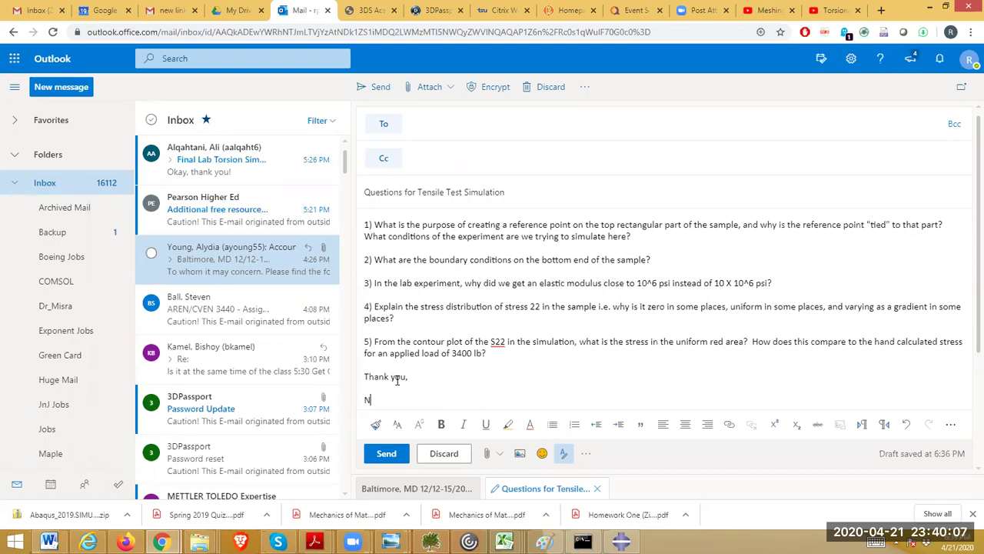
Address the e-mail to the Spring 2020 Mechanics of Materials Lab group and send it.
click(442, 124)
text(Spring 2020)
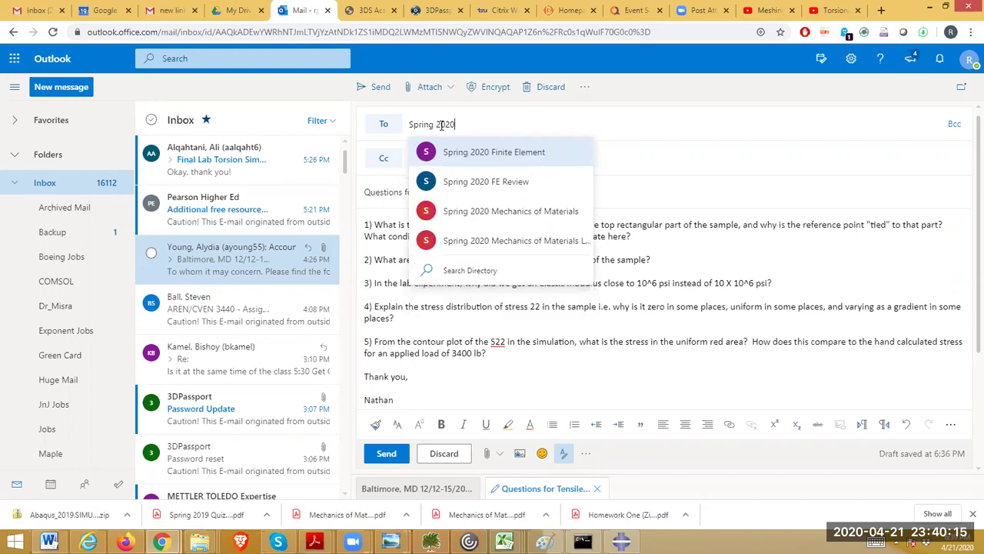
click(510, 241)
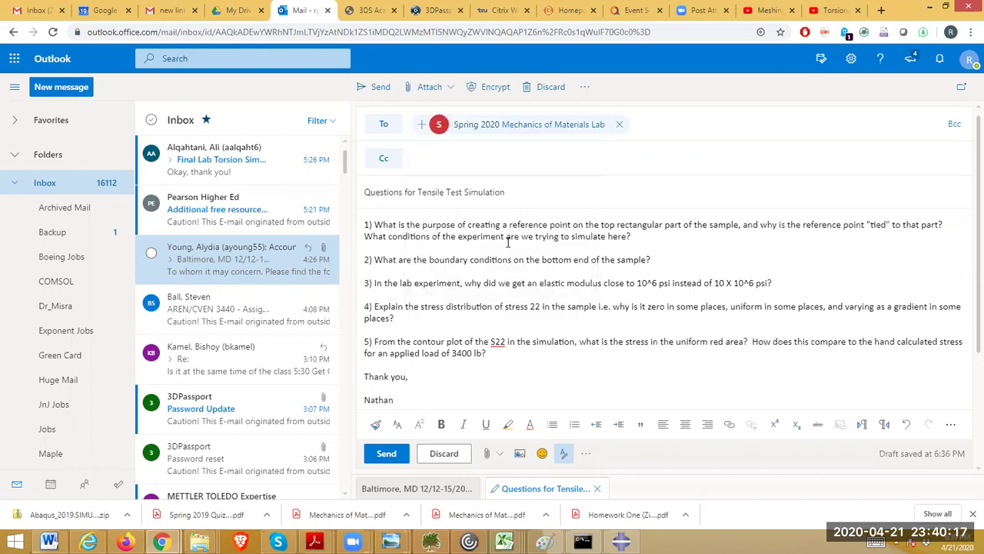
click(388, 459)
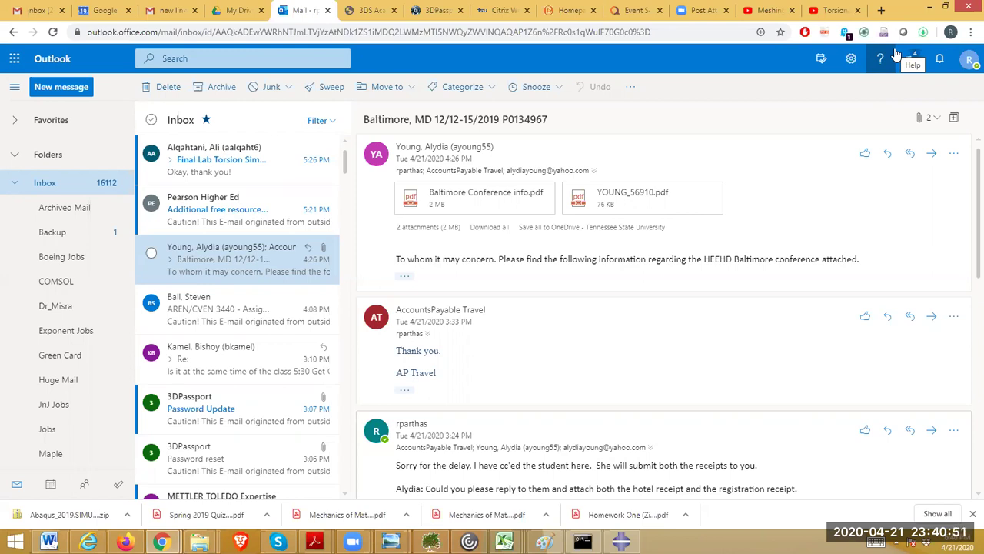
Return to Abaqus, start opening a database, and browse the F drive to the Spring 2020 folder.
click(931, 7)
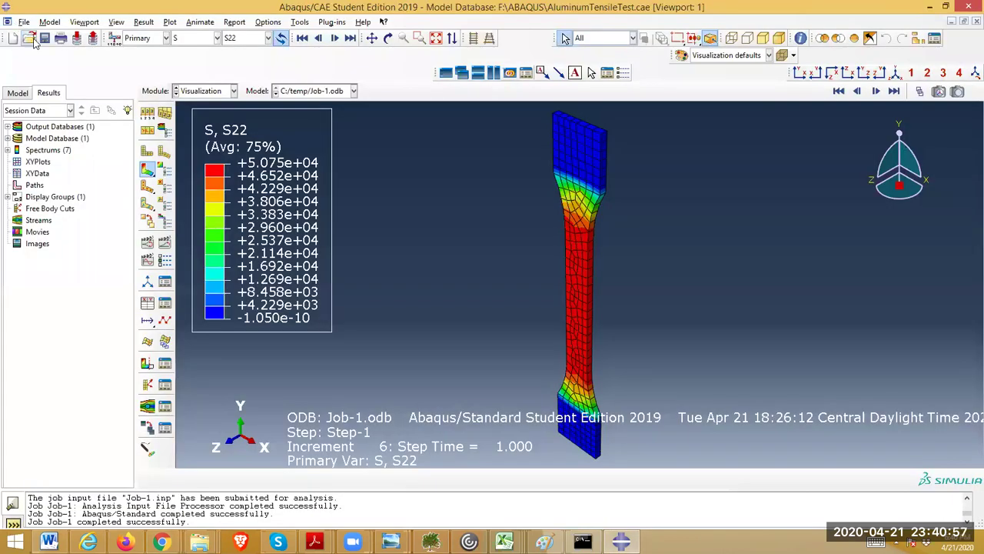
click(32, 41)
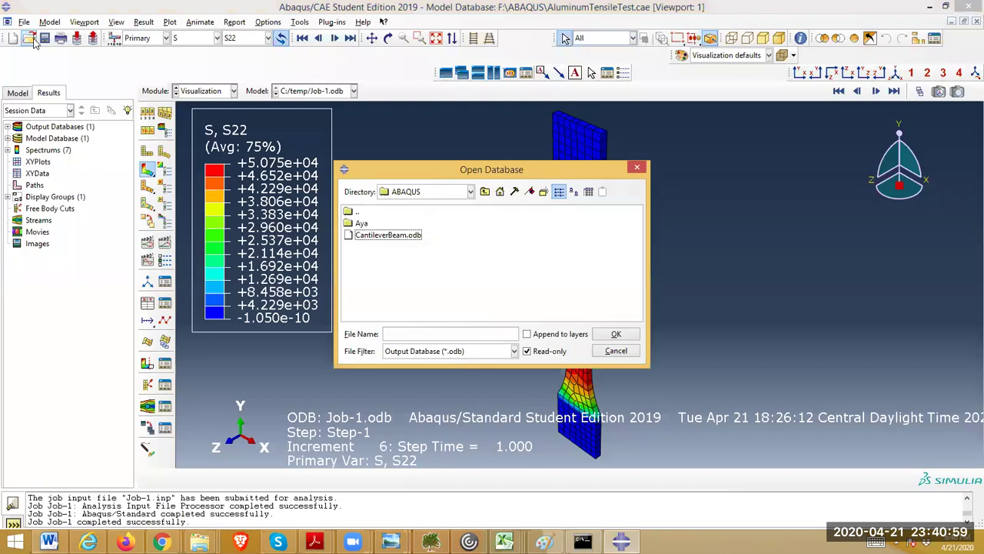
click(484, 192)
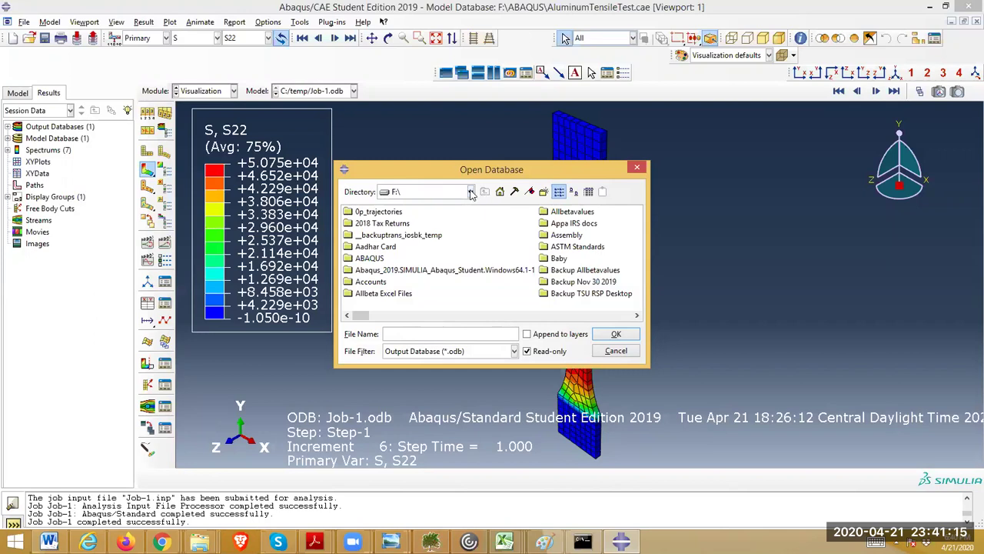
click(360, 259)
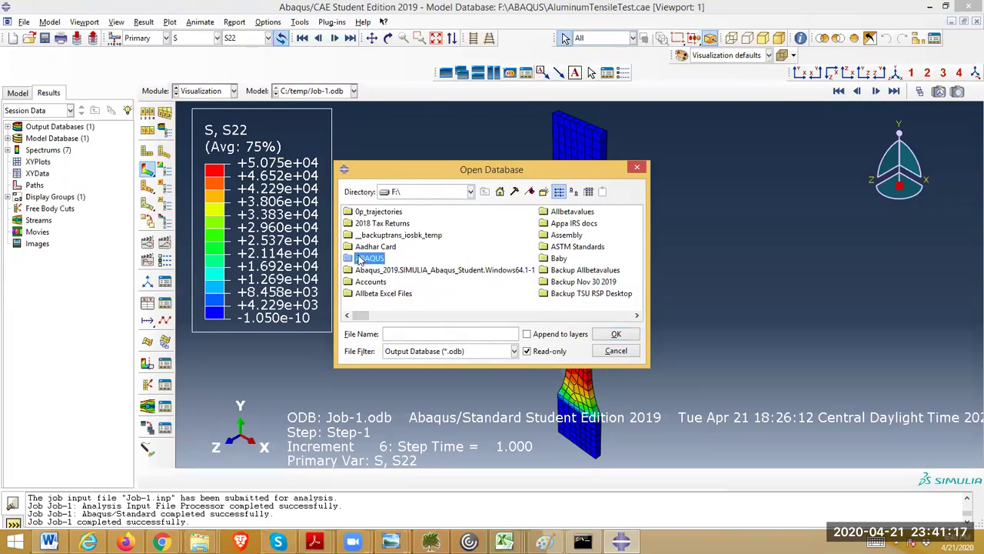
click(572, 227)
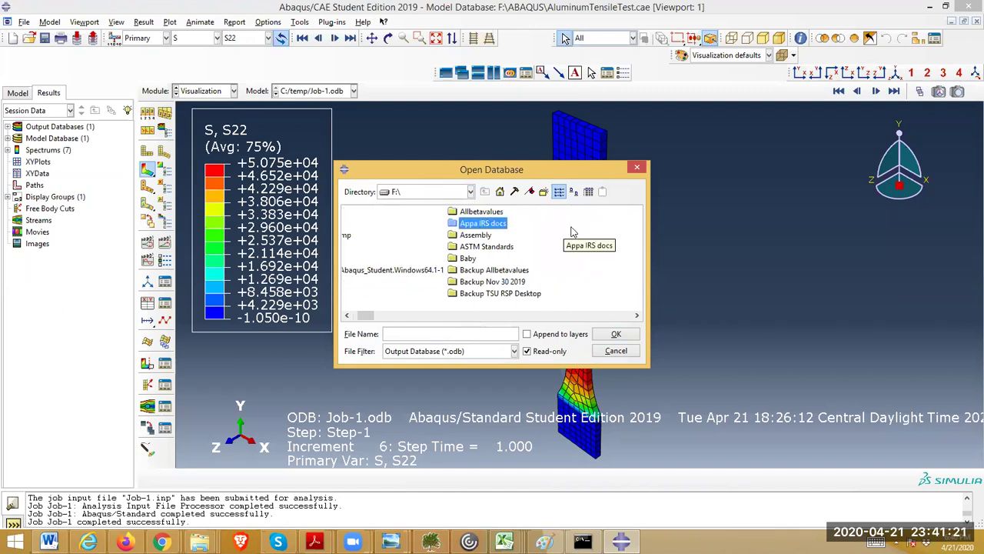
mouse_move(365, 316)
mouse_down()
mouse_move(546, 312)
mouse_move(551, 297)
mouse_move(580, 313)
mouse_up()
double_click(454, 271)
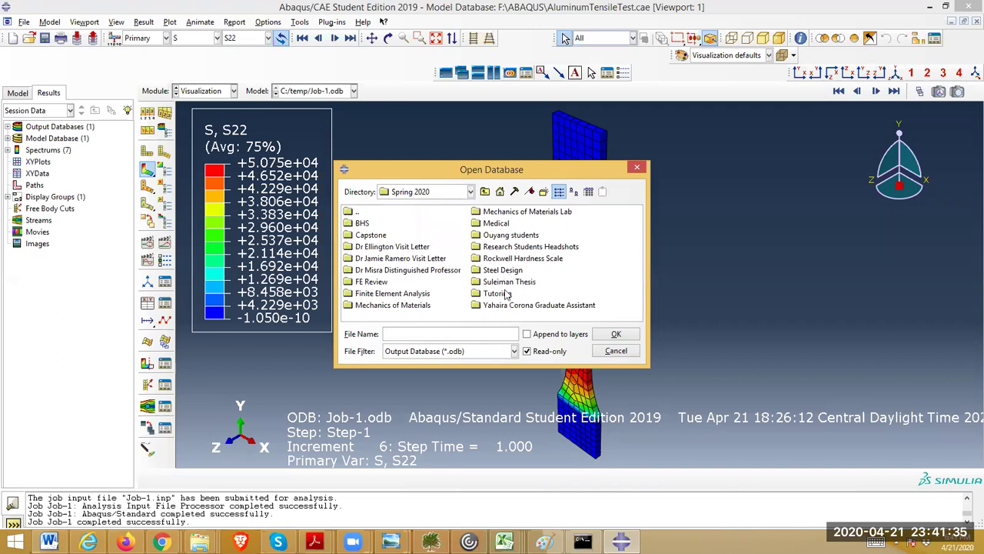
Browse through Mechanics of Materials Lab and Zoom to the Fw__Abuqus_Files folder, and cancel opening a database.
click(536, 215)
double_click(536, 214)
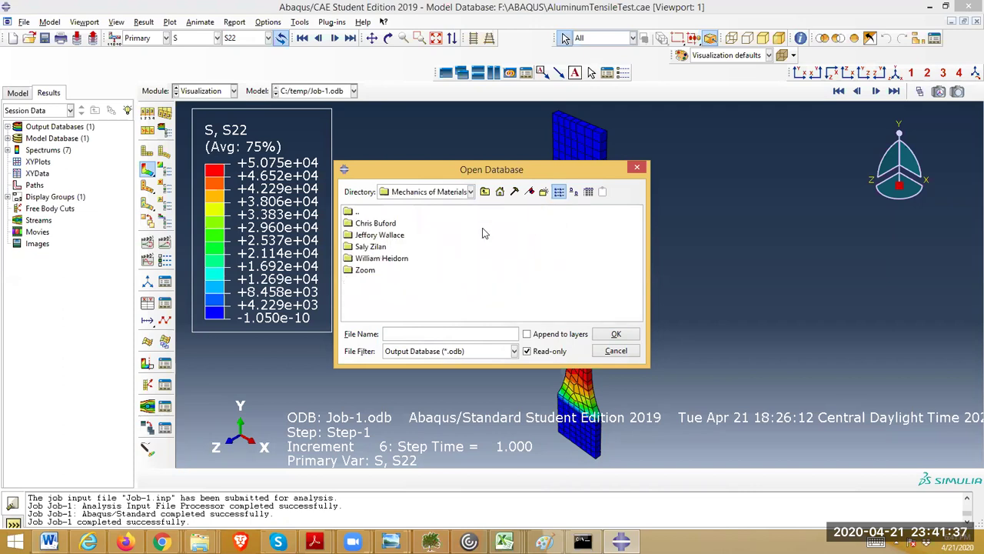
double_click(366, 269)
double_click(371, 224)
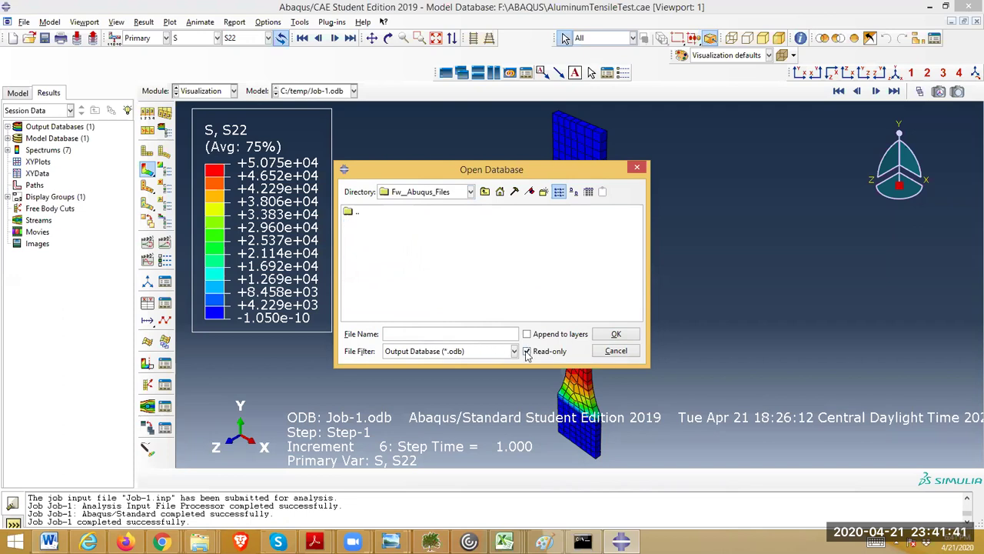
click(616, 350)
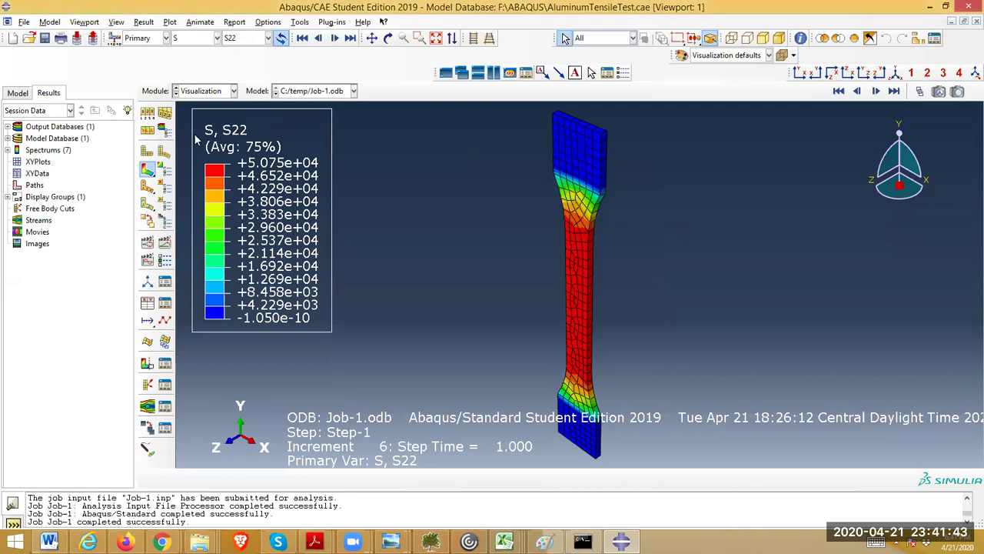
Return from the results to Model-1 in the Part module, dismissing the Open Database and Create Part dialogs.
click(18, 93)
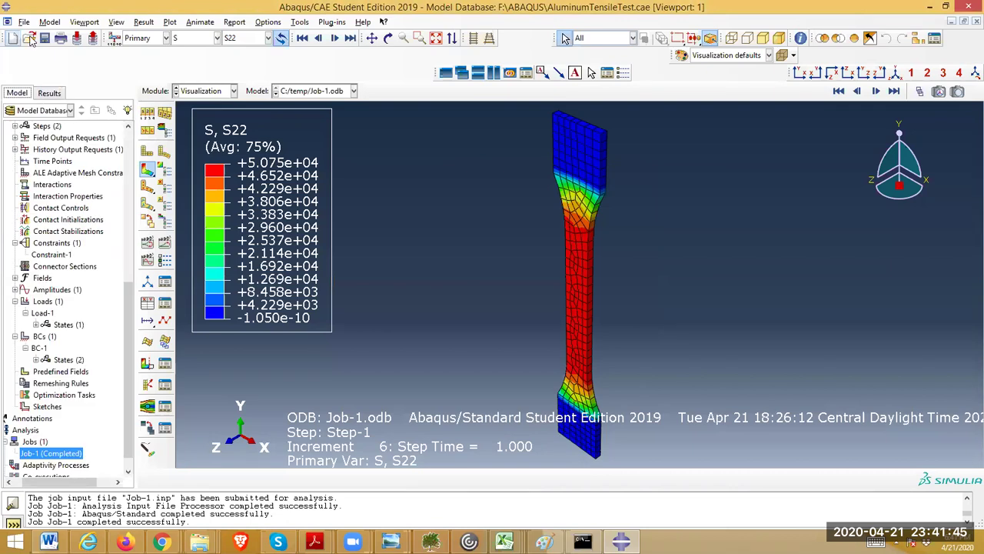
key(ctrl+o)
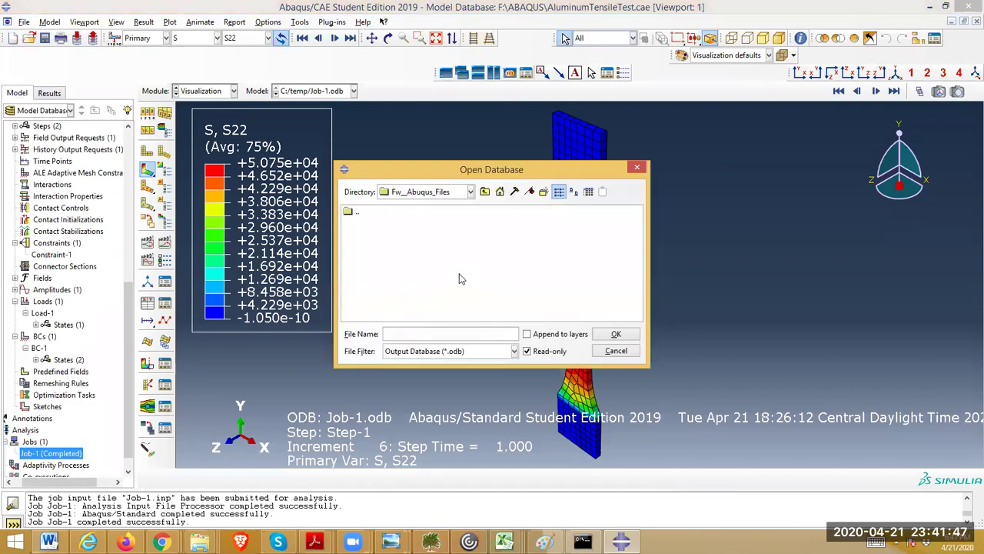
click(615, 351)
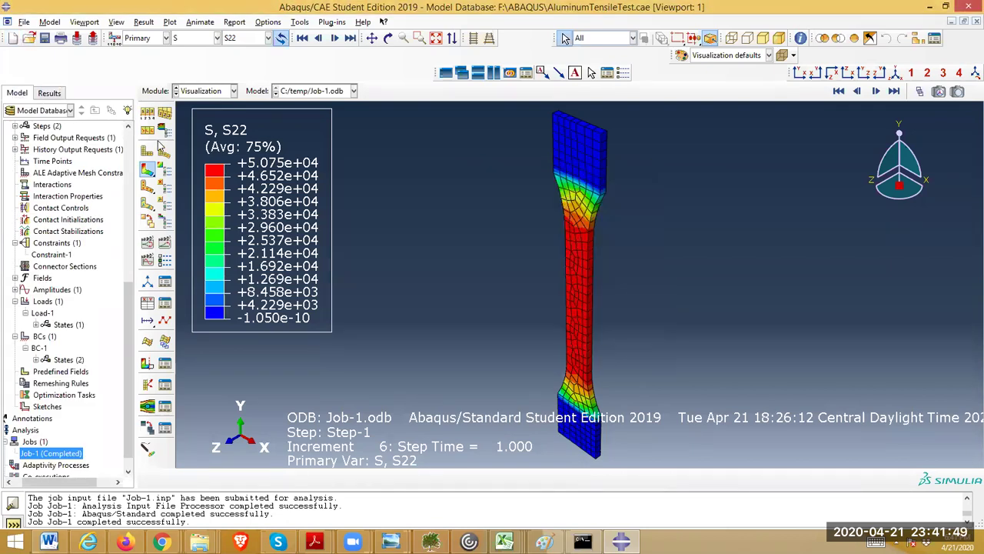
drag(131, 301, 115, 79)
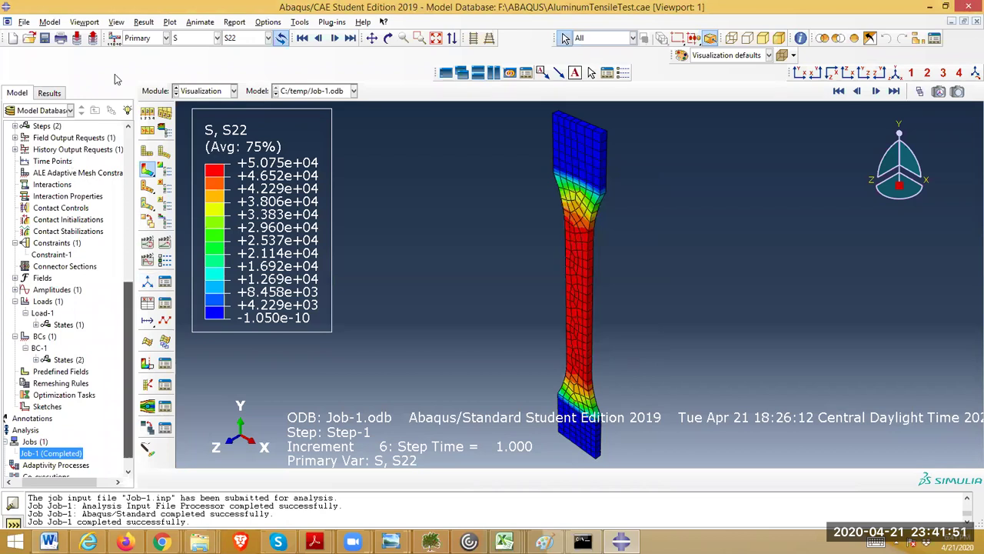
double_click(44, 153)
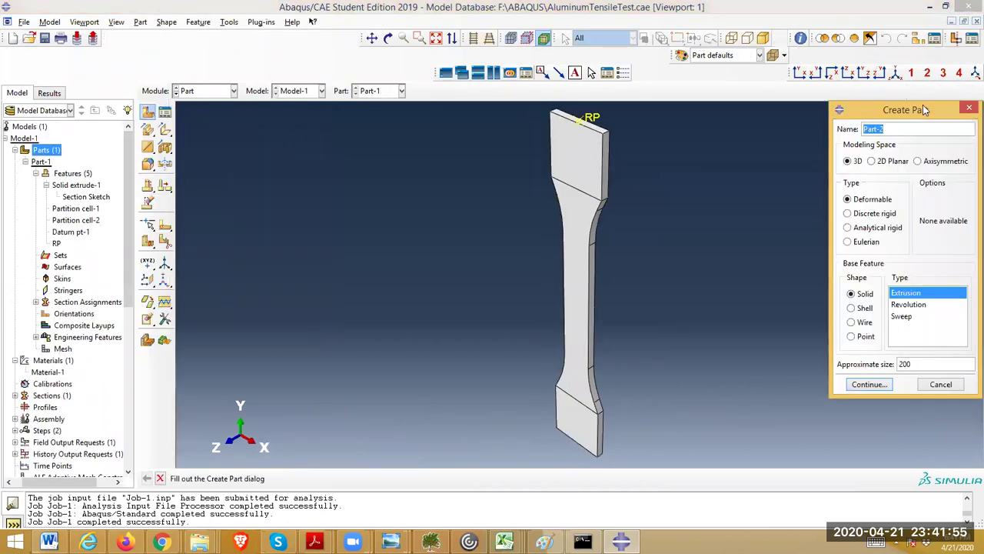
click(969, 109)
Try to open the model database VadarAbaqus.cae without saving changes to AluminumTensileTest.cae, and close the Abaqus CAE console window.
click(33, 37)
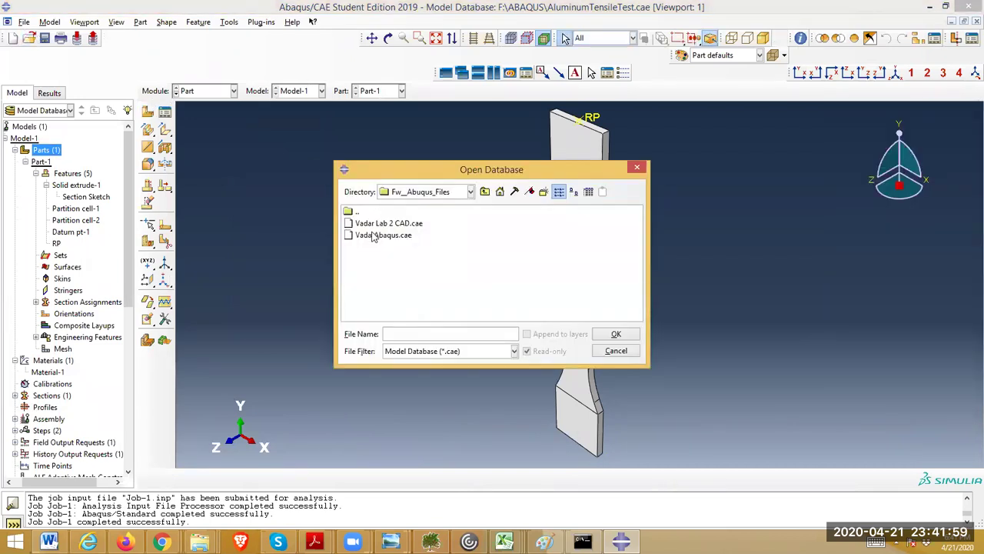
click(375, 235)
click(620, 334)
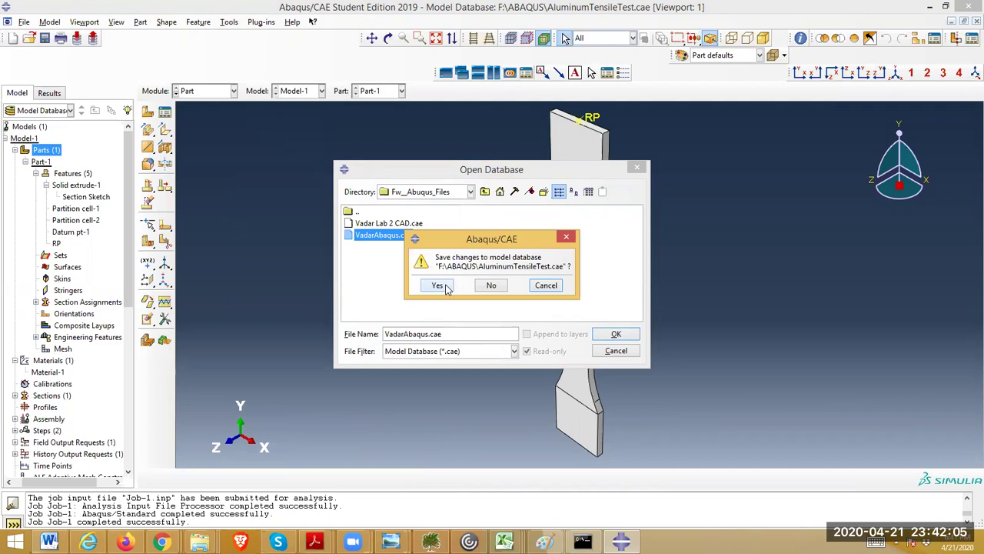
click(494, 286)
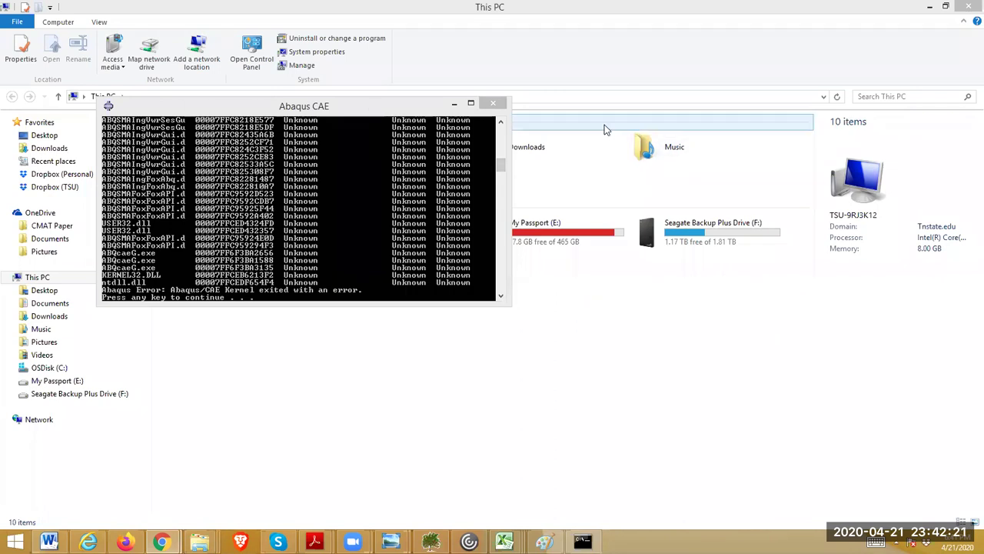
click(493, 103)
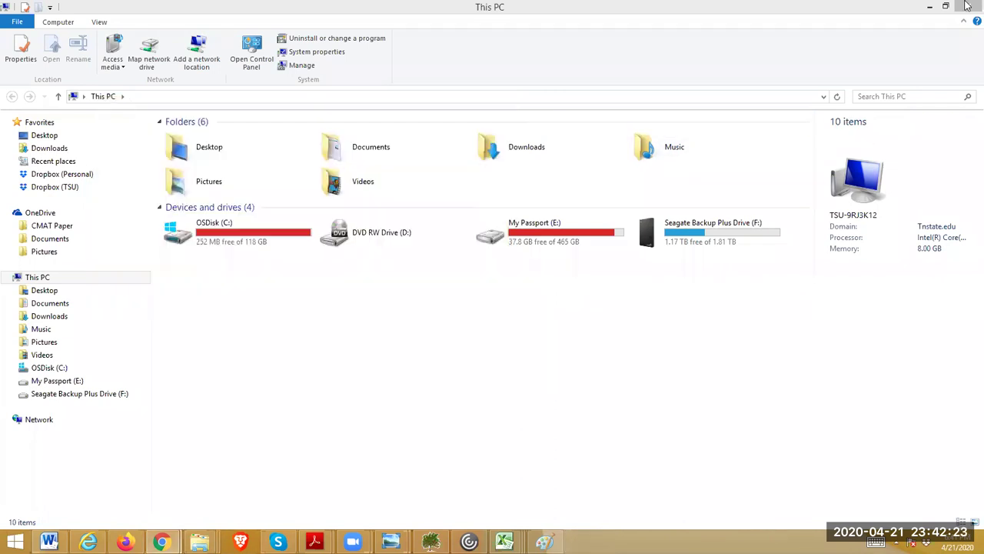
Search for abaqus, launch Abaqus CAE, and create a model database with a Standard/Explicit model.
mouse_move(961, 215)
click(958, 151)
text(a)
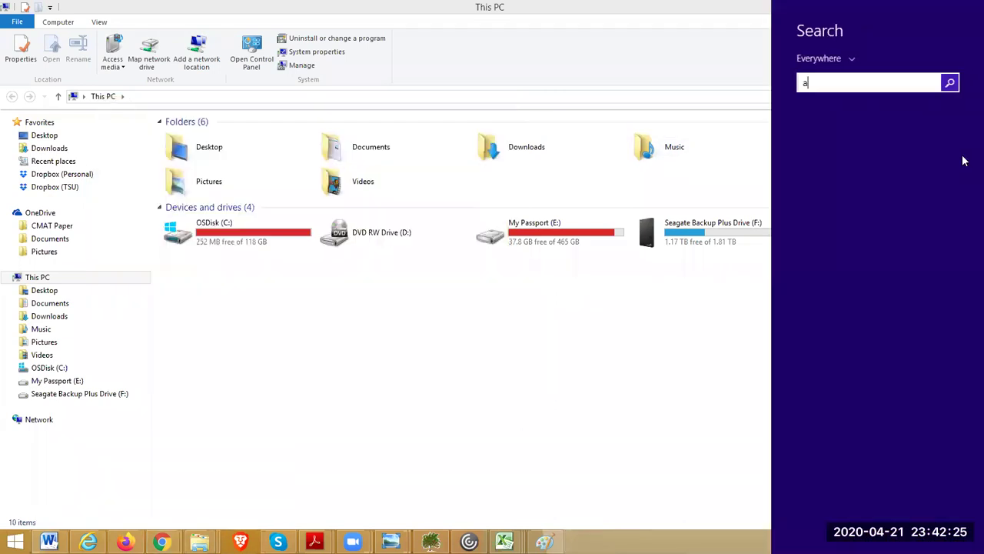
text(baq)
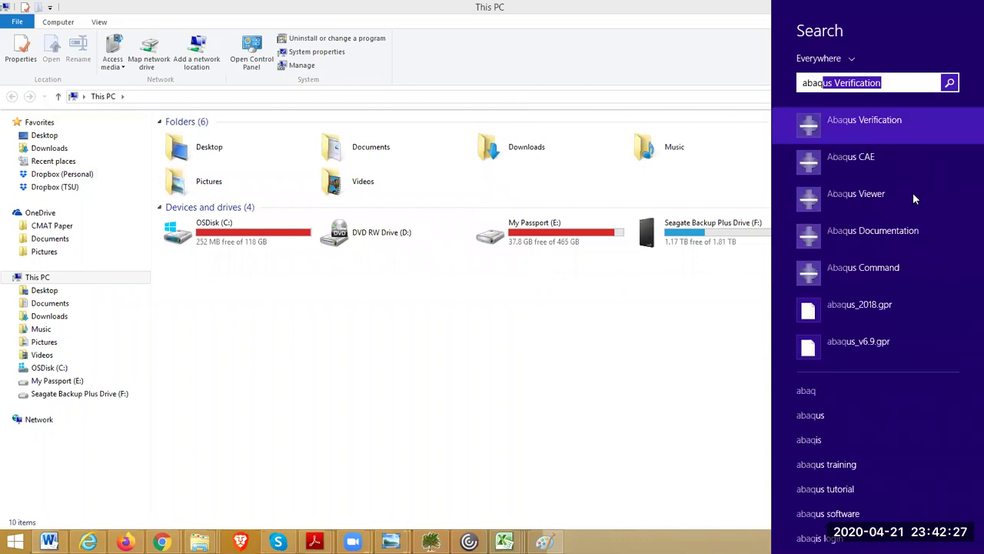
click(872, 163)
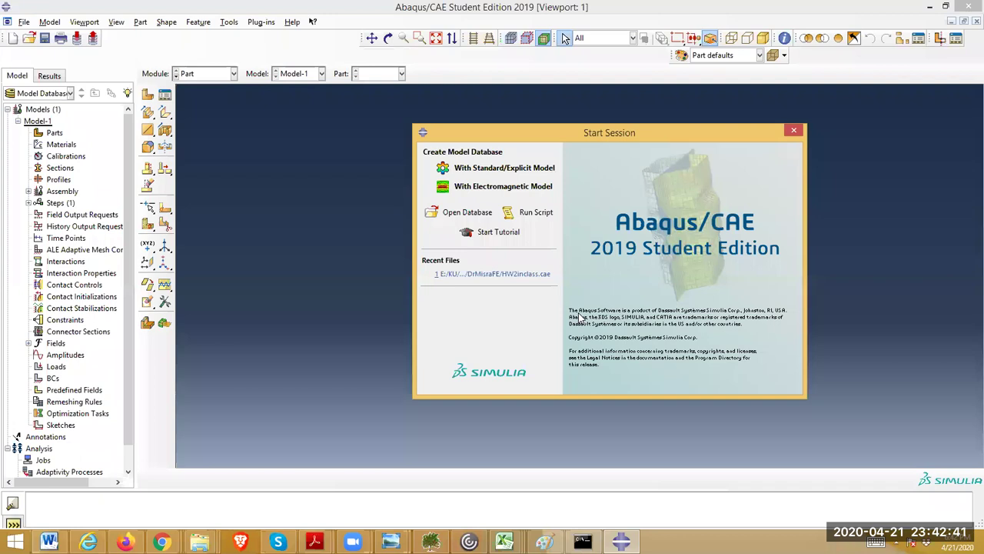
click(484, 169)
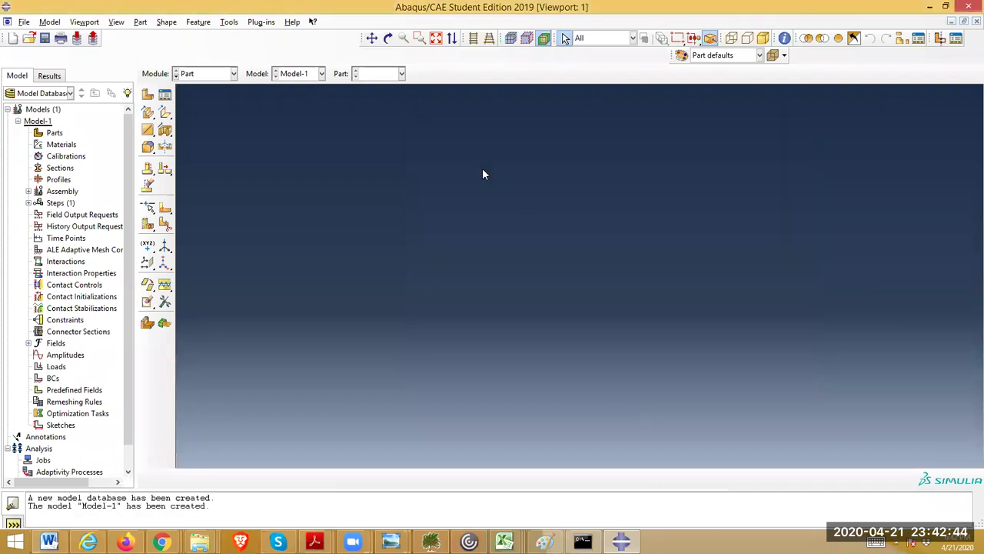
Start opening a database and browse the F drive to the Spring 2020 folder.
click(28, 38)
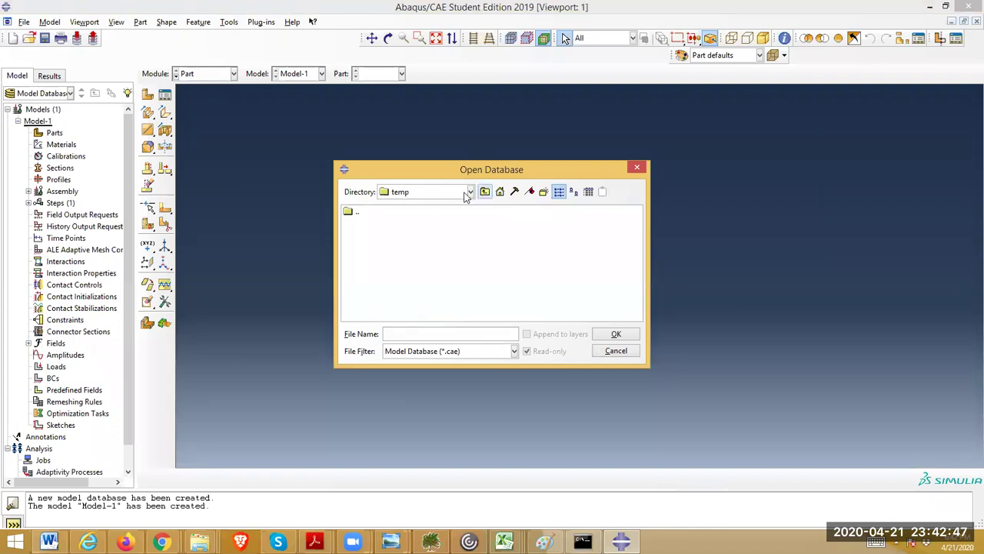
click(469, 192)
scroll(423, 246, down, 1)
click(397, 252)
click(378, 283)
drag(360, 316, 582, 320)
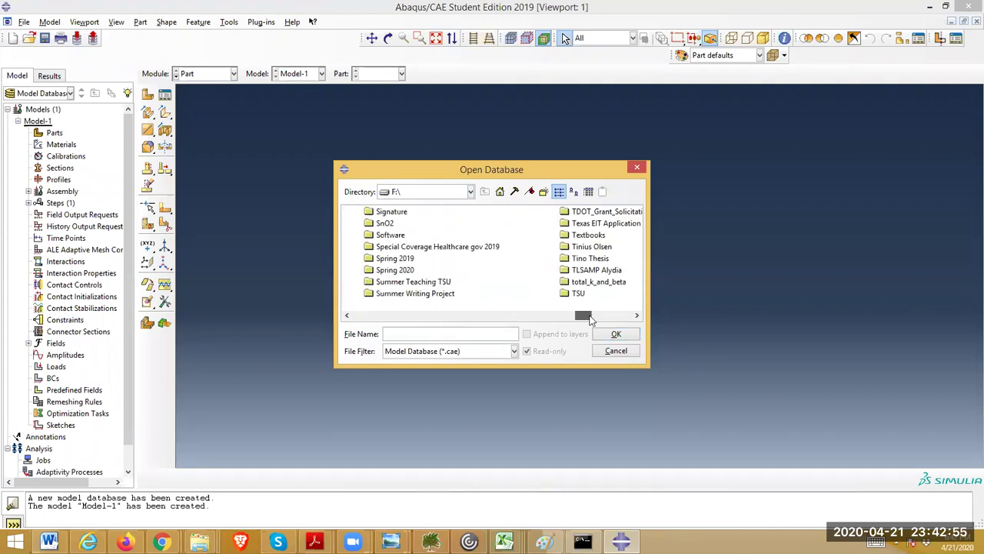
double_click(394, 270)
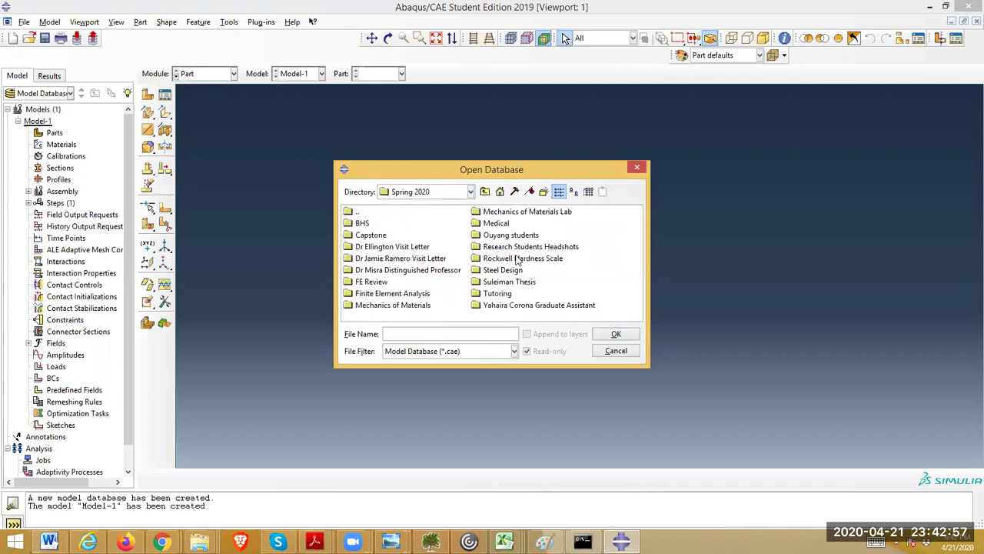
Open VadarAbaqus.cae from Mechanics of Materials Lab, Zoom, Fw__Abuqus_Files, converting it to the current release without viewing the conversion log.
double_click(519, 215)
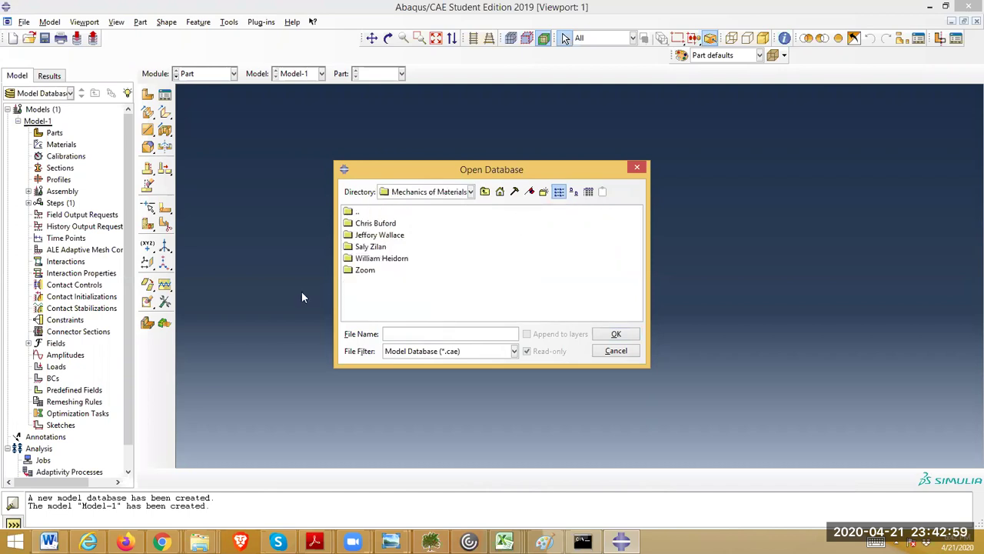
double_click(359, 271)
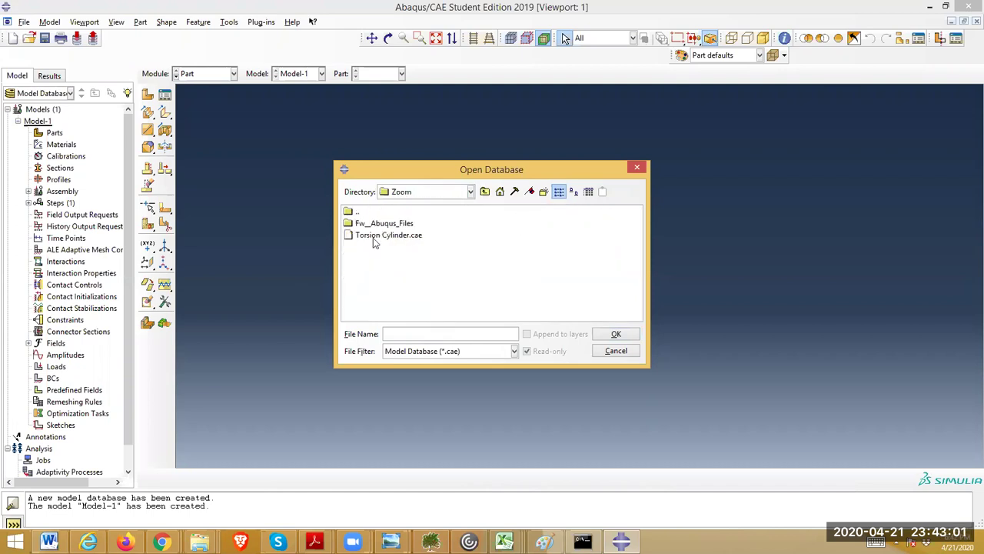
click(378, 227)
double_click(377, 224)
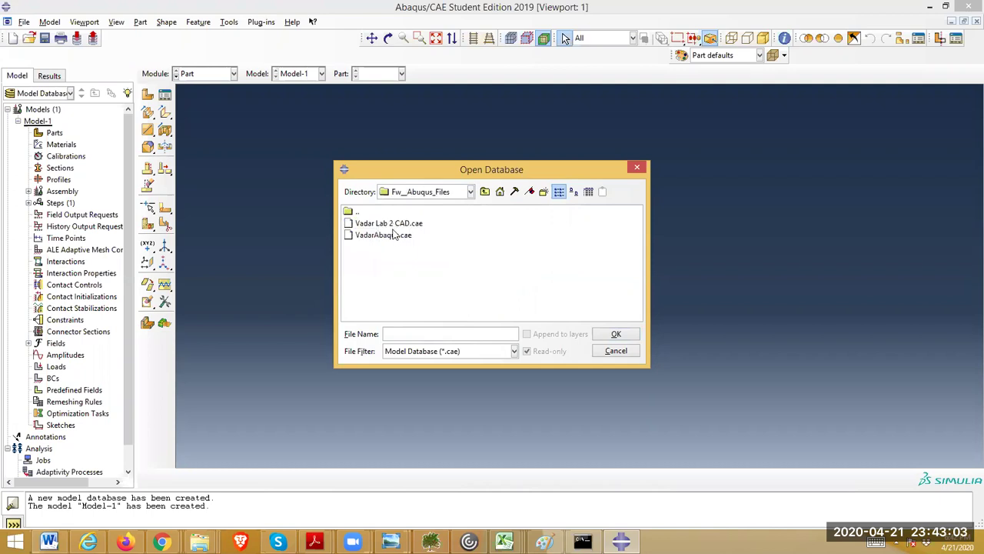
click(391, 236)
double_click(392, 236)
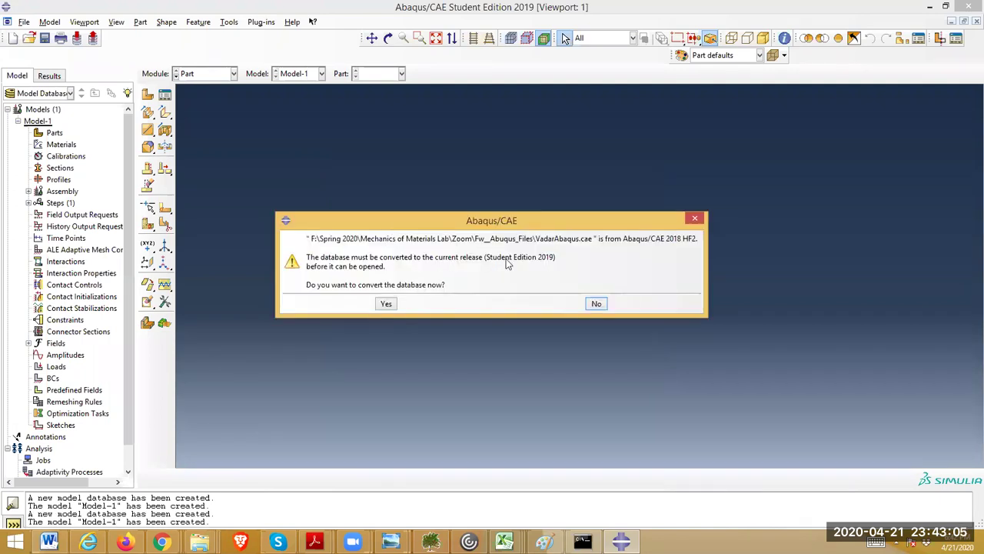
click(385, 305)
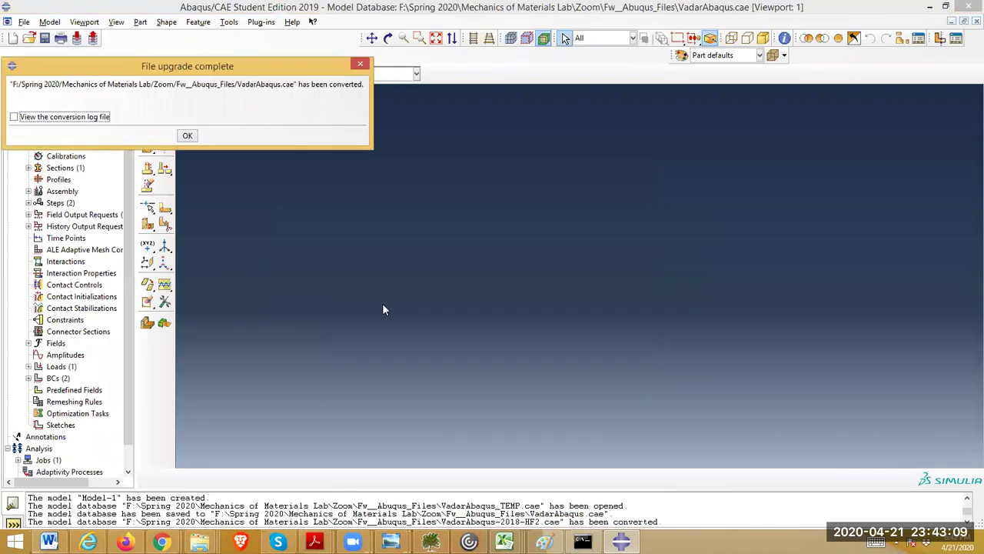
click(189, 135)
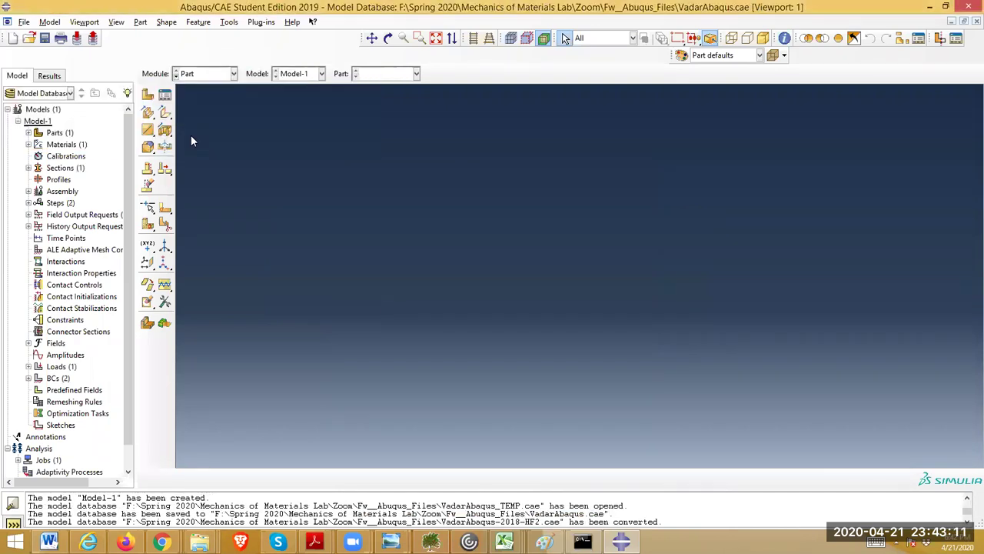
Display the RoundSample part without creating a new part, and open the Aluminum material's definition.
double_click(60, 133)
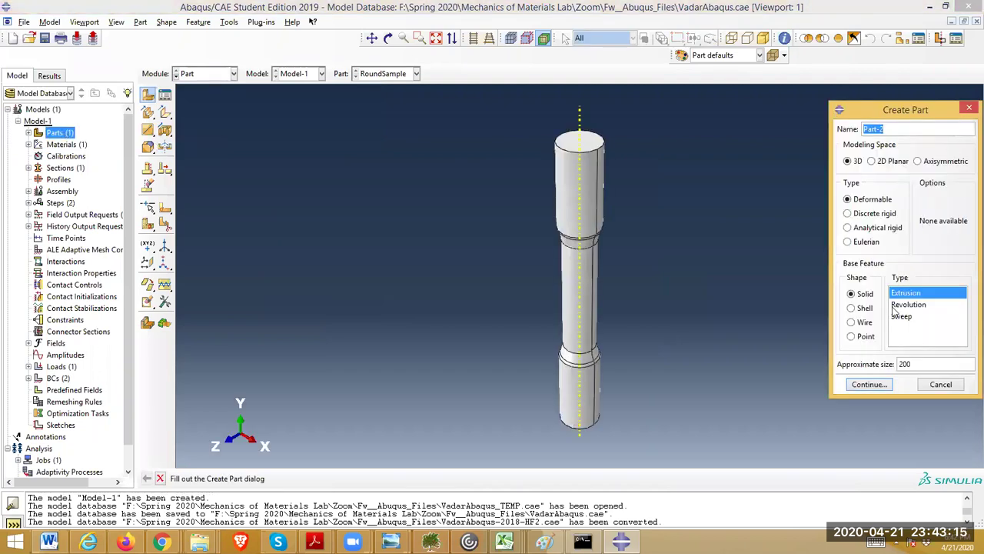
click(939, 383)
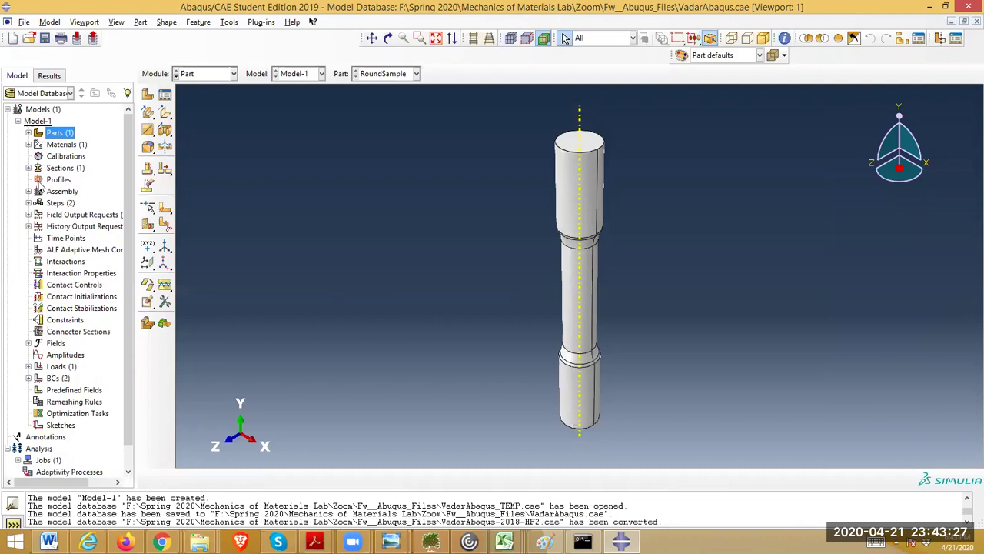
click(29, 144)
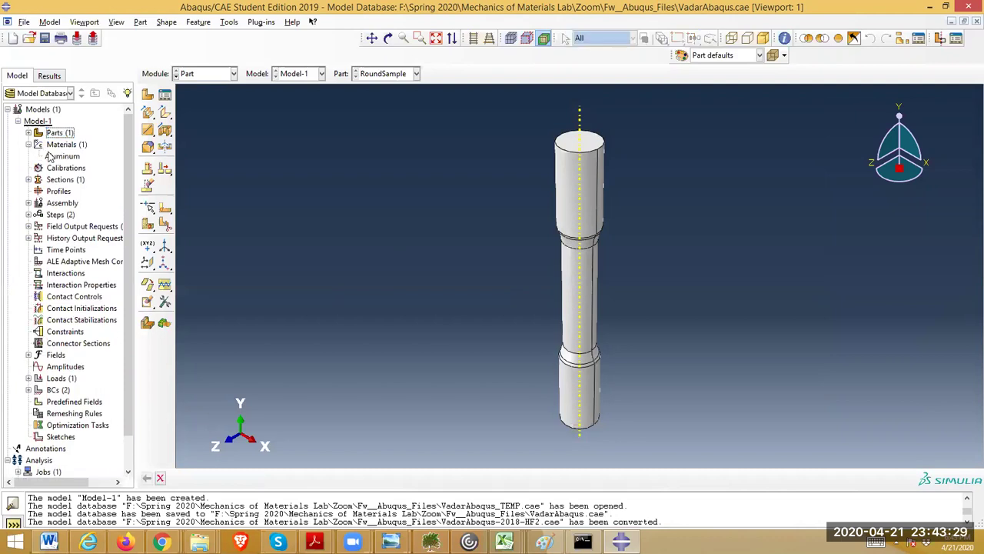
click(57, 157)
double_click(57, 156)
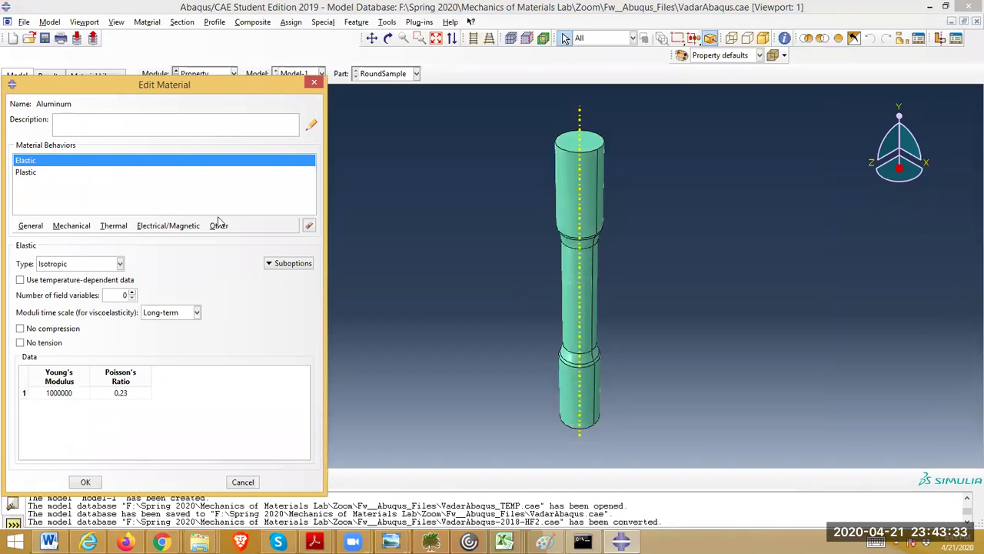
Examine the Aluminum material's Young's modulus and Poisson's ratio, and the yield stress and plastic strain data of its Plastic behavior.
double_click(67, 394)
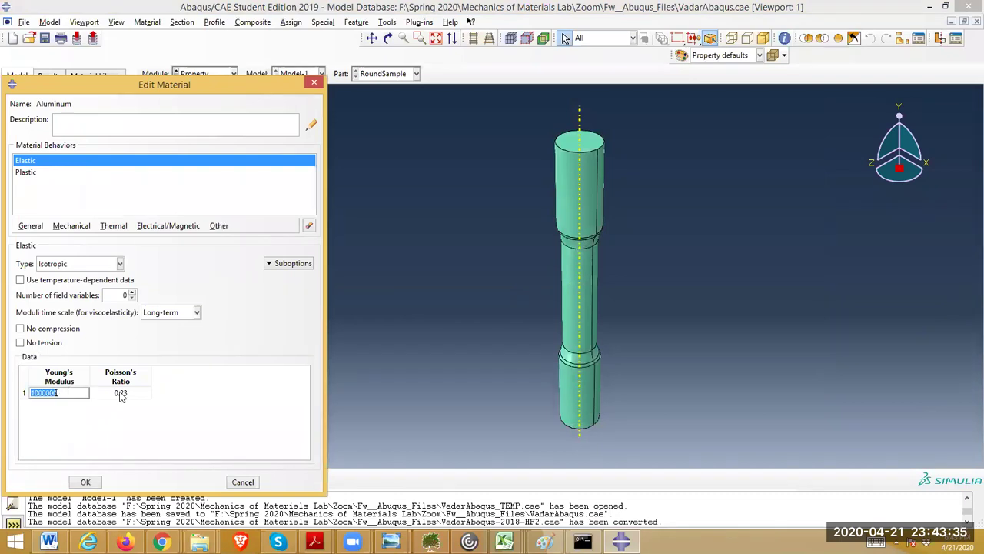
double_click(121, 394)
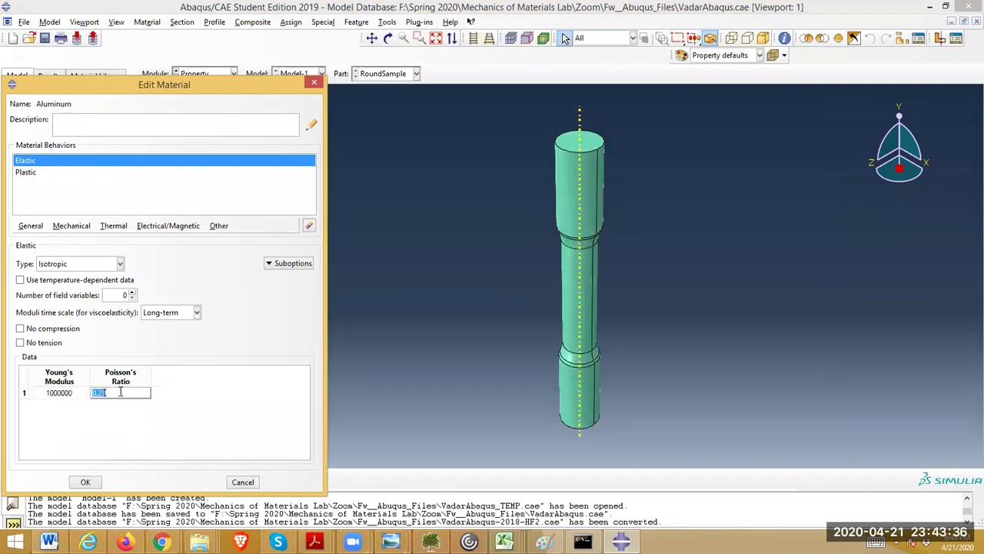
click(71, 226)
mouse_move(194, 254)
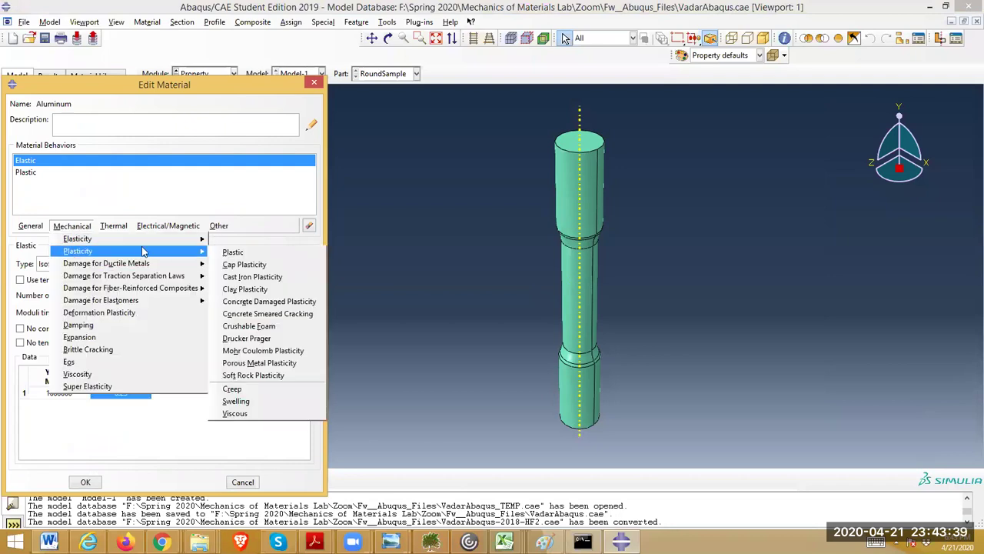
click(228, 256)
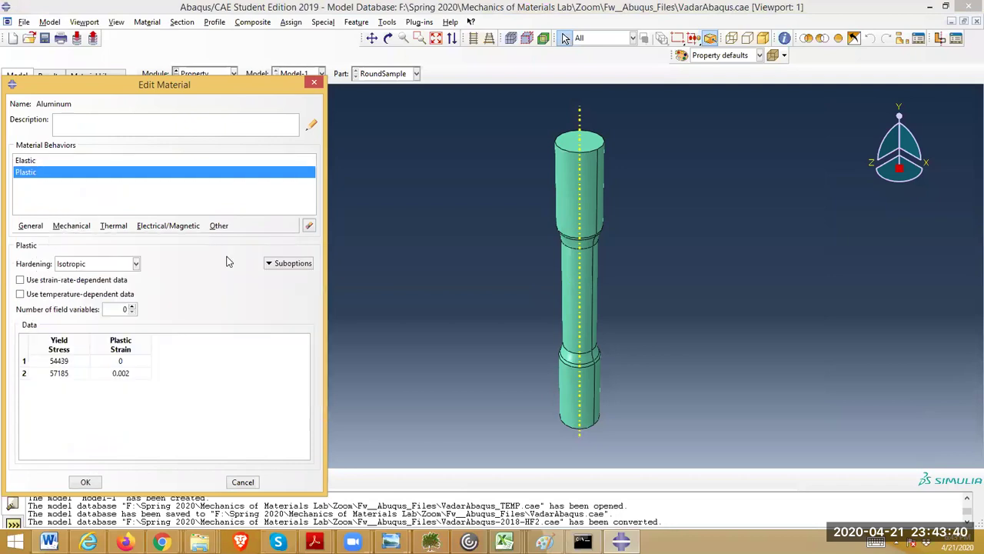
click(73, 373)
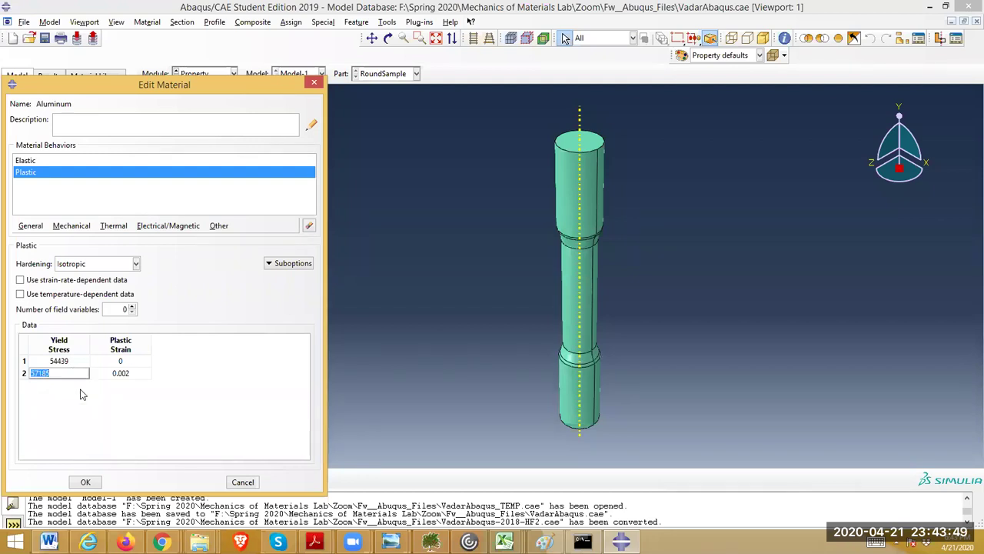
click(81, 389)
click(121, 375)
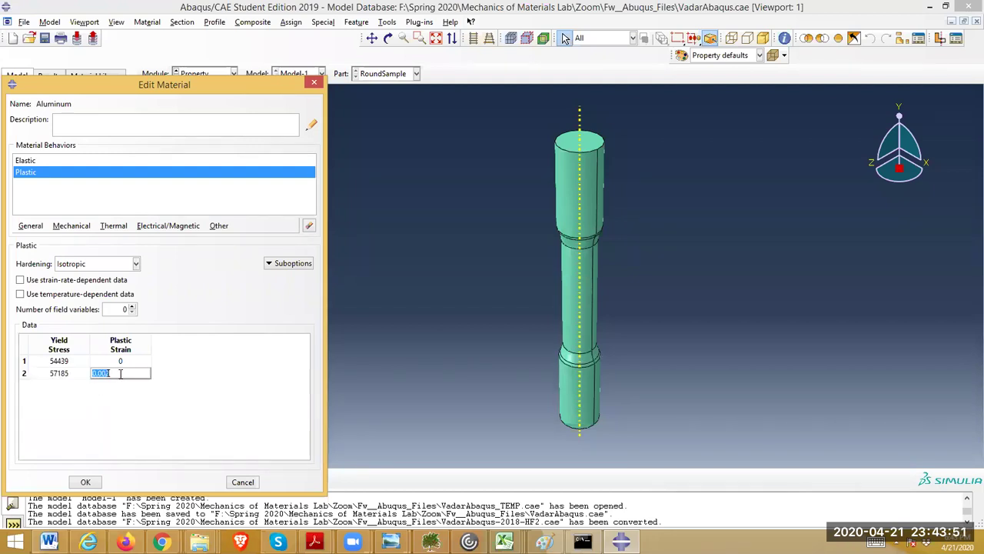
click(127, 401)
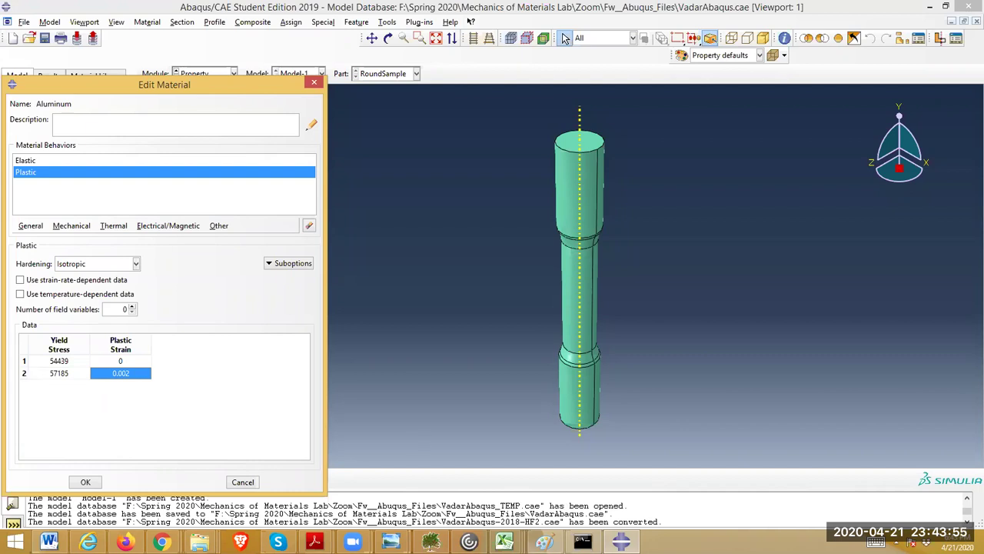
Switch to Paint and draw a pair of black graph axes below the shear modulus formula.
click(545, 543)
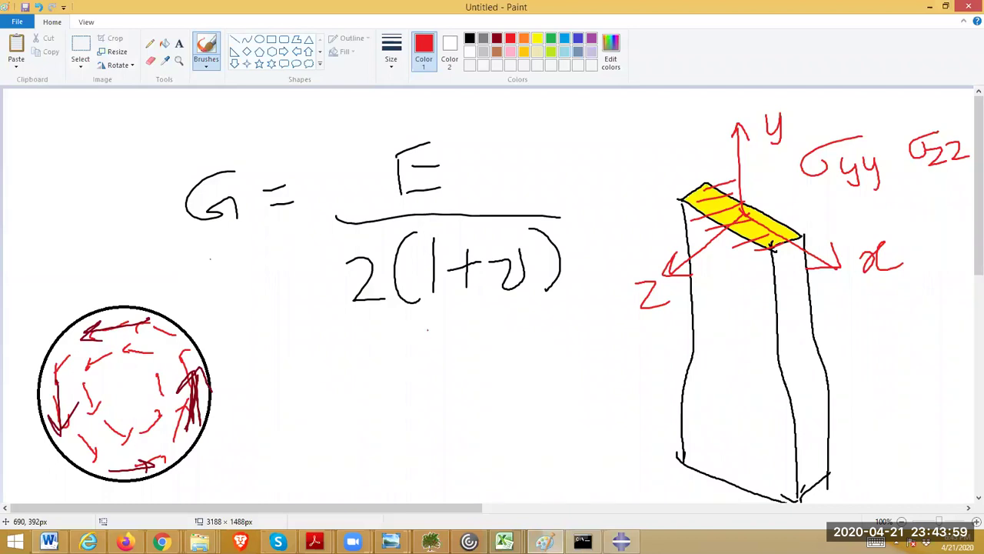
click(469, 38)
mouse_move(329, 326)
mouse_down()
mouse_move(333, 501)
mouse_move(566, 476)
mouse_up()
Handwrite the black label "elastoplastic isotropic hardening" beside the graph axes, undoing and redrawing faulty strokes.
drag(482, 338, 535, 349)
drag(540, 335, 547, 348)
drag(578, 339, 579, 358)
mouse_move(598, 340)
mouse_down()
mouse_move(589, 348)
mouse_move(604, 355)
mouse_up()
drag(557, 333, 586, 330)
mouse_move(551, 371)
mouse_down()
mouse_move(566, 429)
mouse_move(567, 401)
mouse_up()
key(ctrl+z)
key(ctrl+z)
key(ctrl+z)
key(ctrl+z)
key(ctrl+z)
key(ctrl+z)
drag(550, 329, 581, 323)
mouse_move(581, 326)
mouse_down()
mouse_move(594, 365)
mouse_move(594, 339)
mouse_up()
mouse_move(615, 309)
mouse_down()
mouse_move(617, 333)
mouse_move(638, 334)
mouse_up()
mouse_move(643, 326)
mouse_down()
mouse_move(664, 321)
mouse_move(672, 334)
mouse_up()
mouse_move(684, 300)
mouse_down()
mouse_move(686, 329)
mouse_move(702, 335)
mouse_up()
mouse_move(719, 320)
mouse_down()
mouse_move(711, 337)
mouse_move(710, 308)
mouse_up()
drag(583, 366, 583, 383)
drag(610, 363, 592, 380)
mouse_move(630, 363)
mouse_down()
mouse_move(624, 372)
mouse_move(669, 361)
mouse_up()
mouse_move(672, 370)
mouse_down()
mouse_move(686, 358)
mouse_move(701, 385)
mouse_up()
drag(700, 357, 748, 356)
drag(626, 392, 641, 426)
mouse_move(655, 407)
mouse_down()
mouse_move(680, 415)
mouse_move(701, 394)
mouse_up()
mouse_move(701, 414)
mouse_down()
mouse_move(721, 394)
mouse_move(723, 408)
mouse_up()
mouse_move(729, 400)
mouse_down()
mouse_move(809, 393)
mouse_move(807, 429)
mouse_up()
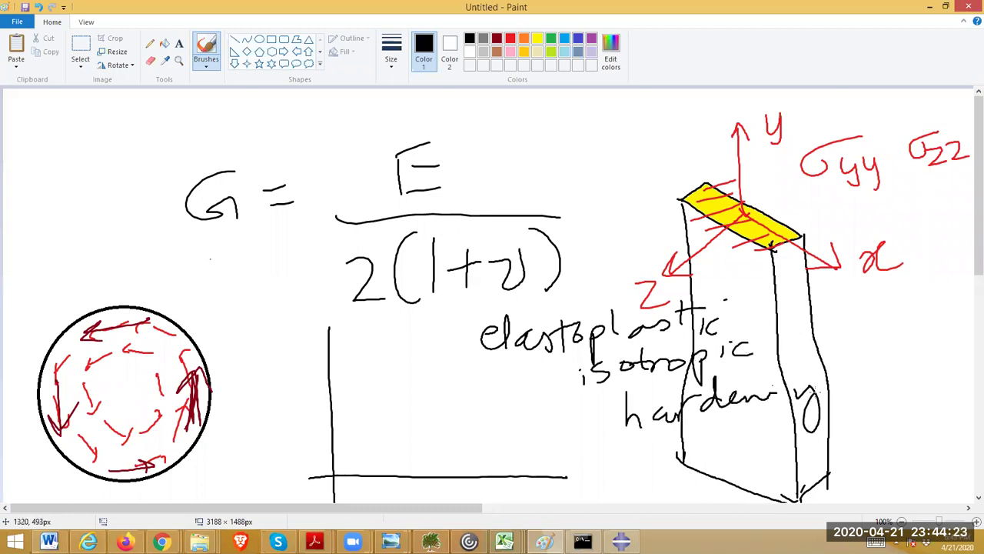
mouse_move(335, 484)
mouse_down()
mouse_move(379, 374)
mouse_move(550, 306)
mouse_up()
key(ctrl+z)
key(ctrl+z)
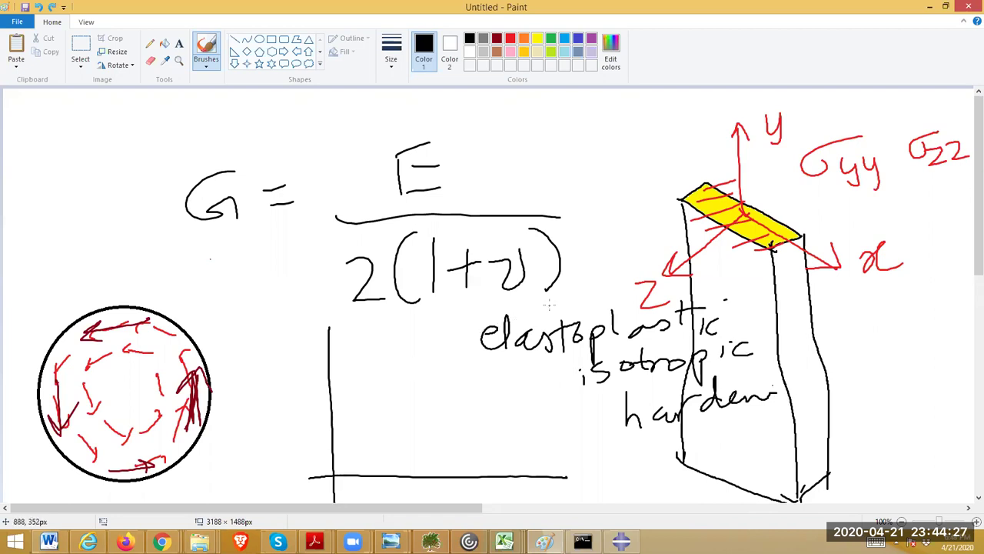
Draw a two-segment elastoplastic line on the axes, and a second small graph with a smooth curve in the canvas's upper-left corner.
mouse_move(334, 475)
mouse_down()
mouse_move(400, 350)
mouse_move(575, 252)
mouse_up()
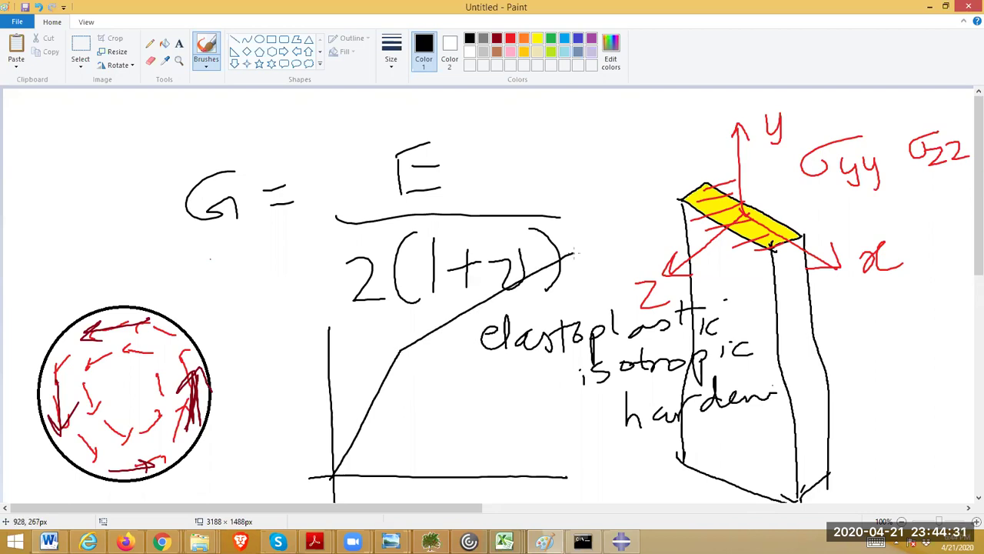
drag(68, 101, 63, 259)
drag(29, 230, 277, 220)
mouse_move(62, 247)
mouse_down()
mouse_move(81, 196)
mouse_move(145, 104)
mouse_move(194, 90)
mouse_up()
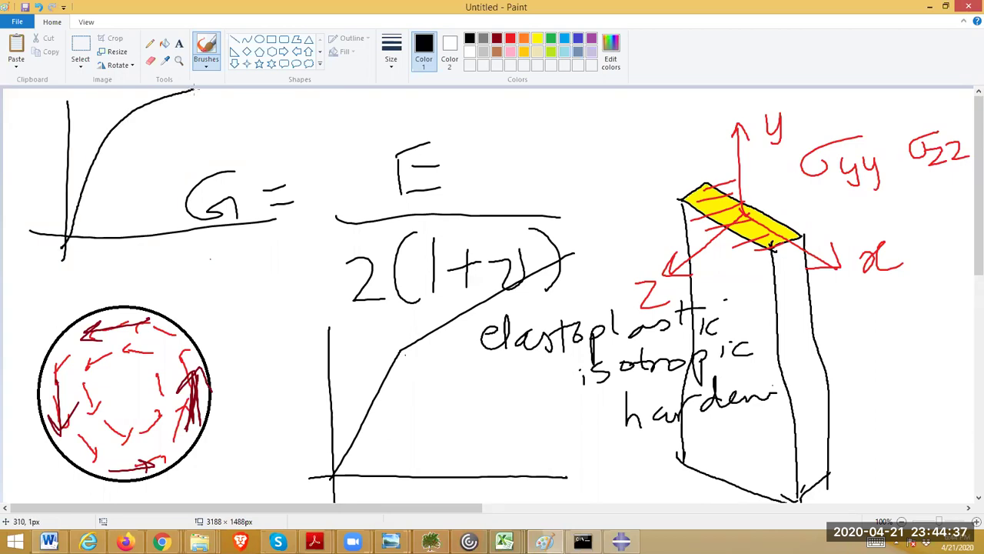
Mark the bend of the two-segment line and a point on its hardening segment in red, undoing the stray strokes.
mouse_move(392, 334)
mouse_down()
mouse_move(425, 335)
mouse_move(385, 333)
mouse_up()
key(ctrl+z)
click(510, 38)
mouse_move(400, 350)
mouse_down()
mouse_move(401, 360)
mouse_move(401, 348)
mouse_up()
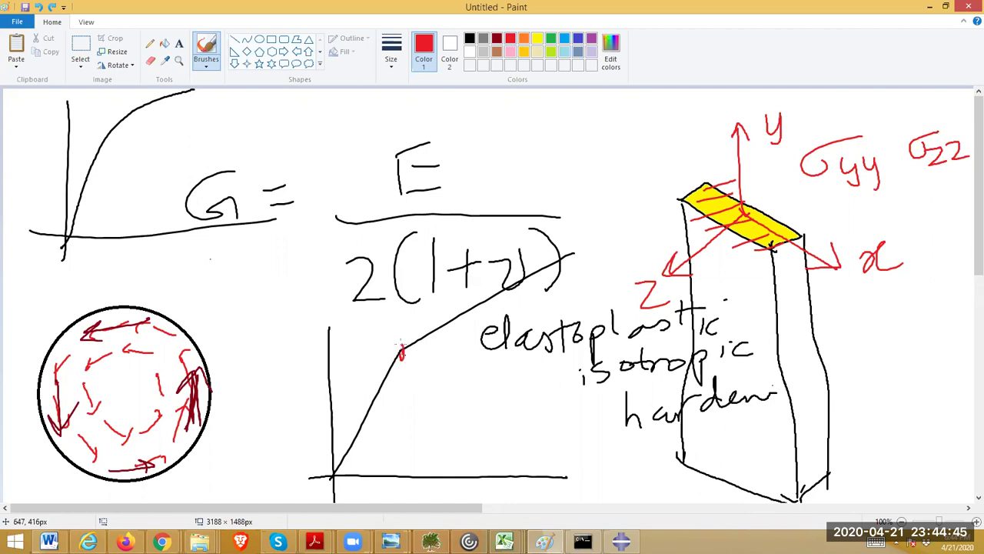
drag(462, 311, 464, 306)
drag(404, 351, 600, 250)
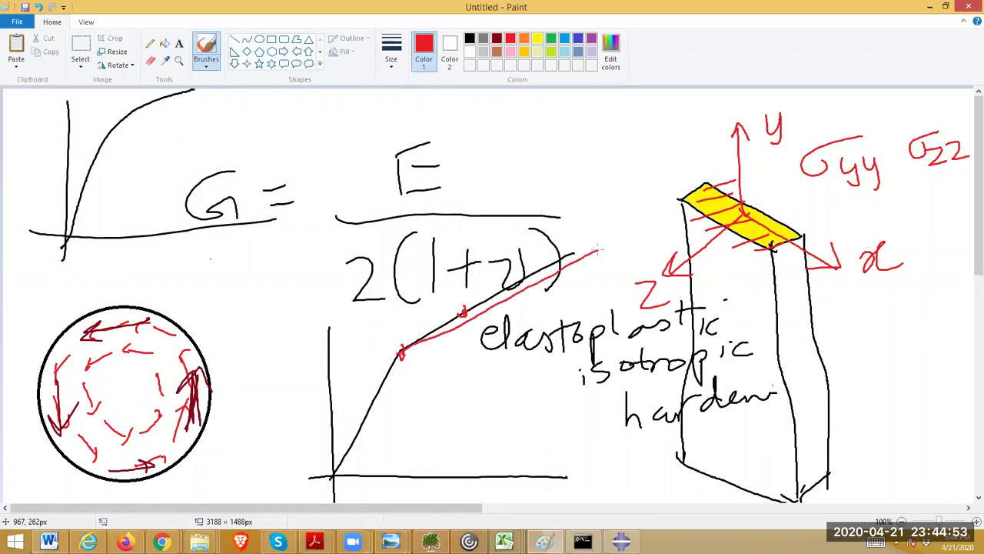
key(ctrl+z)
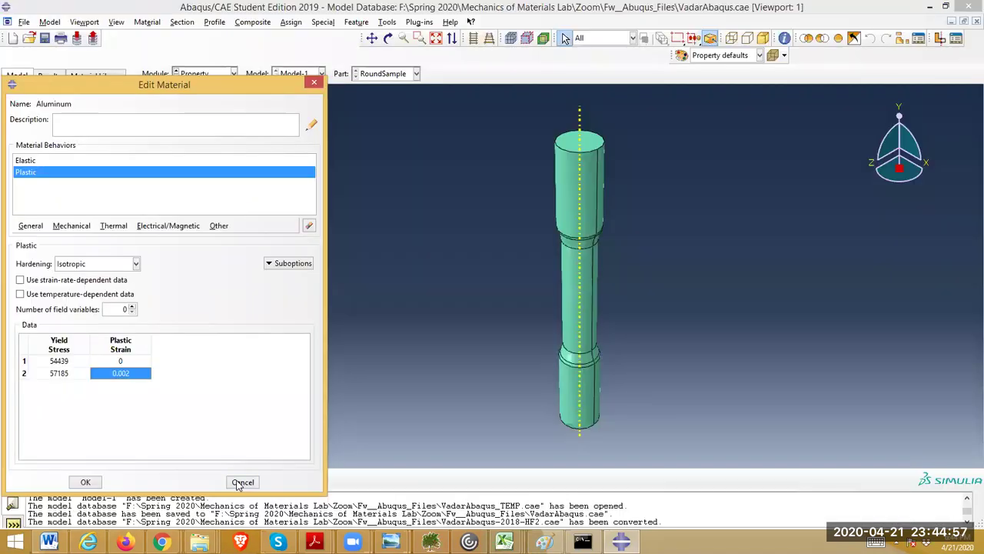
Close the Aluminum material editor without changes and resubmit Job-1, overwriting its existing job files.
click(244, 482)
drag(129, 429, 128, 476)
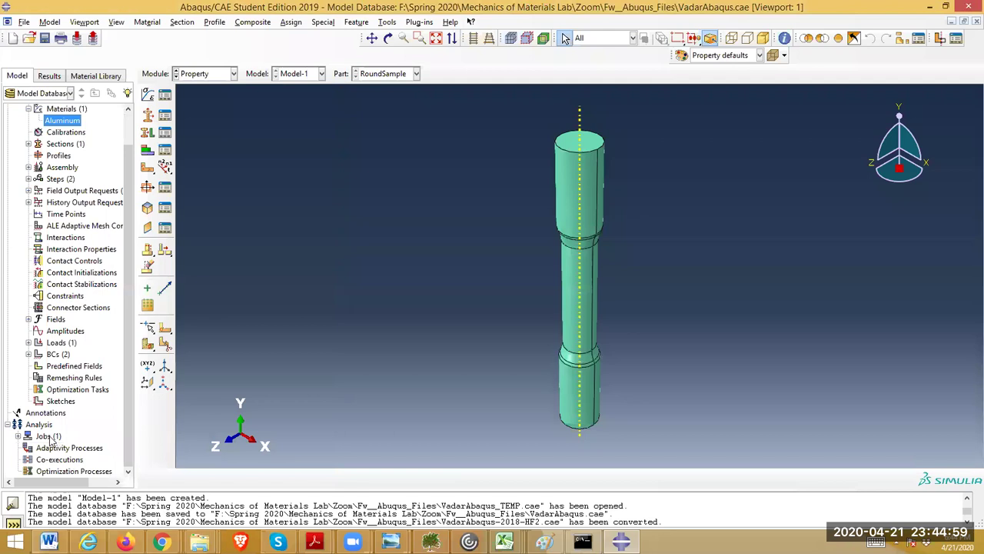
click(18, 436)
right_click(50, 447)
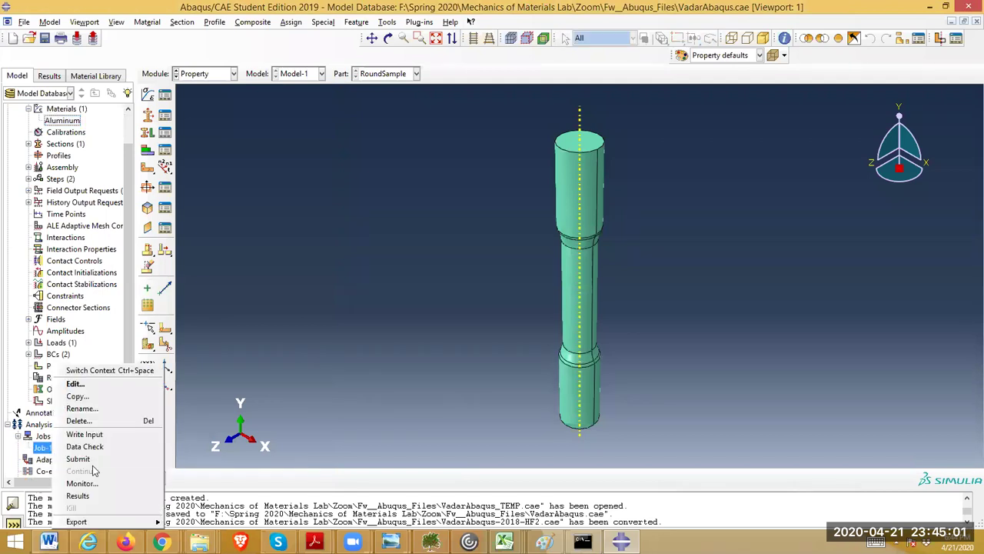
click(94, 459)
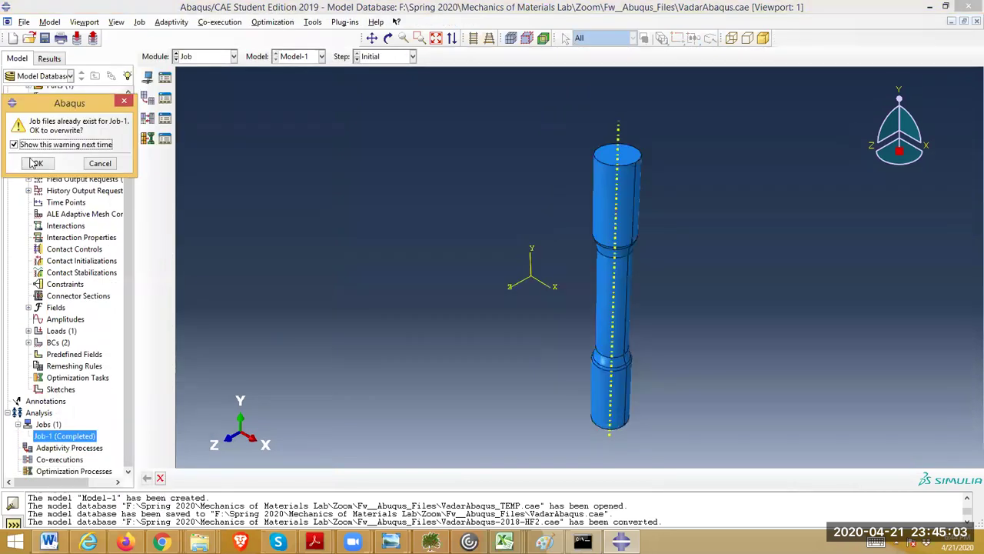
click(38, 164)
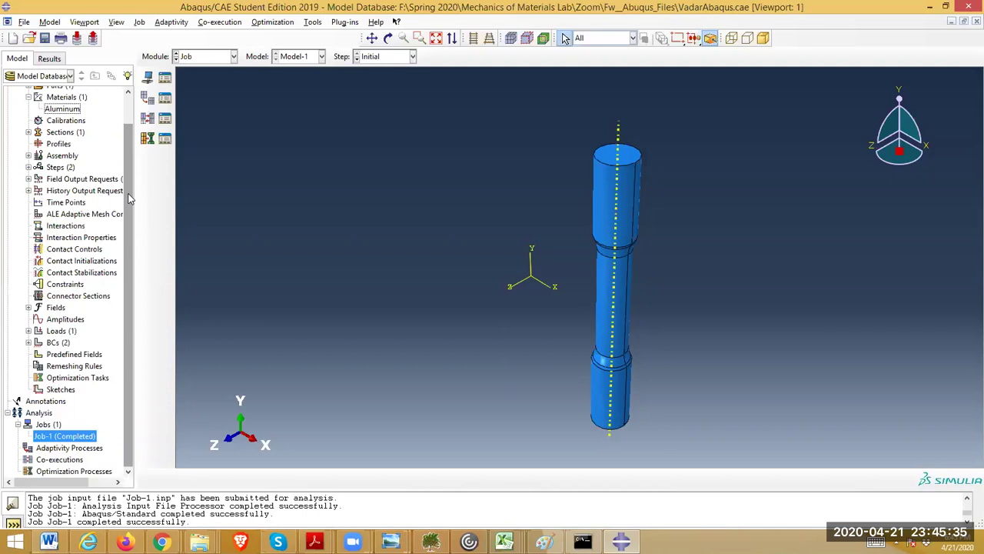
Open the Job-1 results, plot contours on the deformed specimen, and display the plastic strain variable PE.
right_click(59, 438)
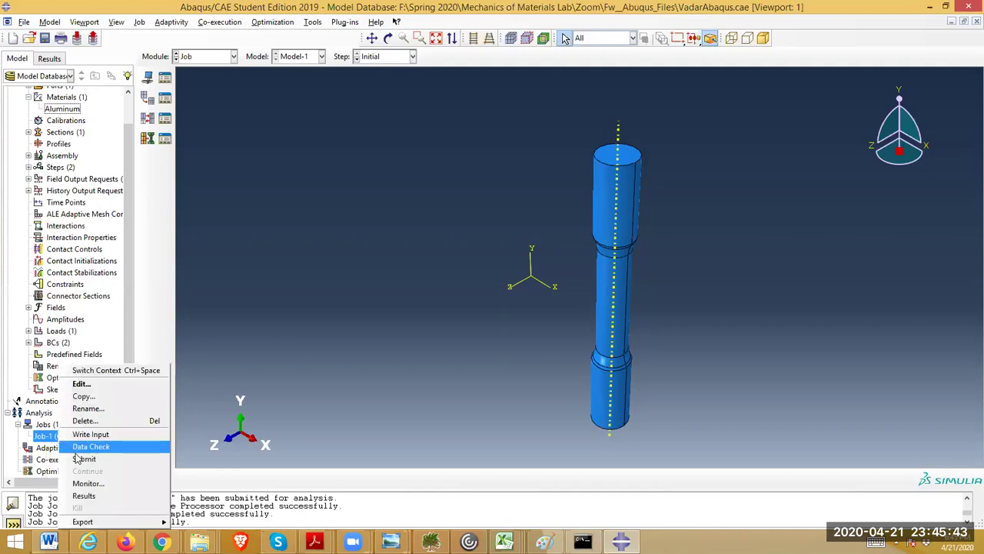
click(81, 495)
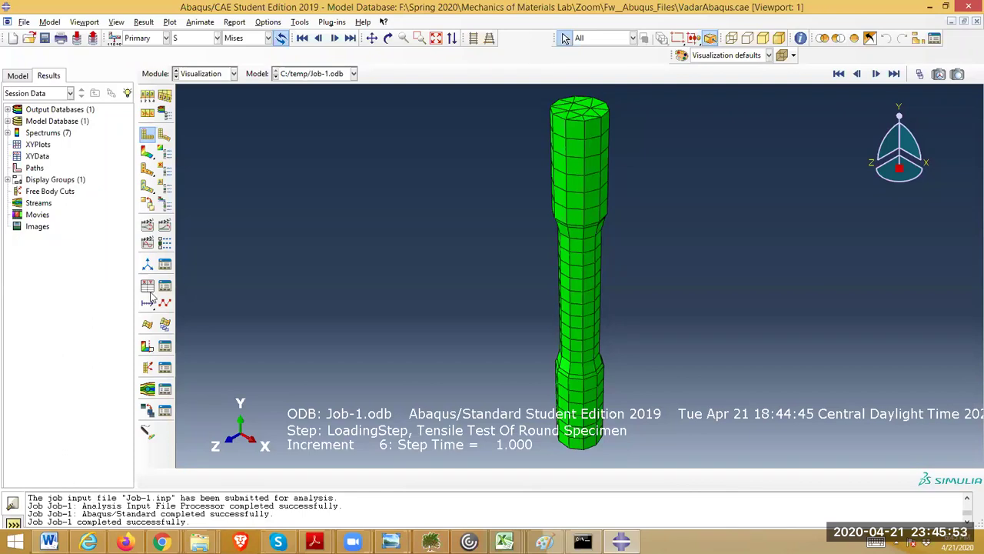
click(147, 153)
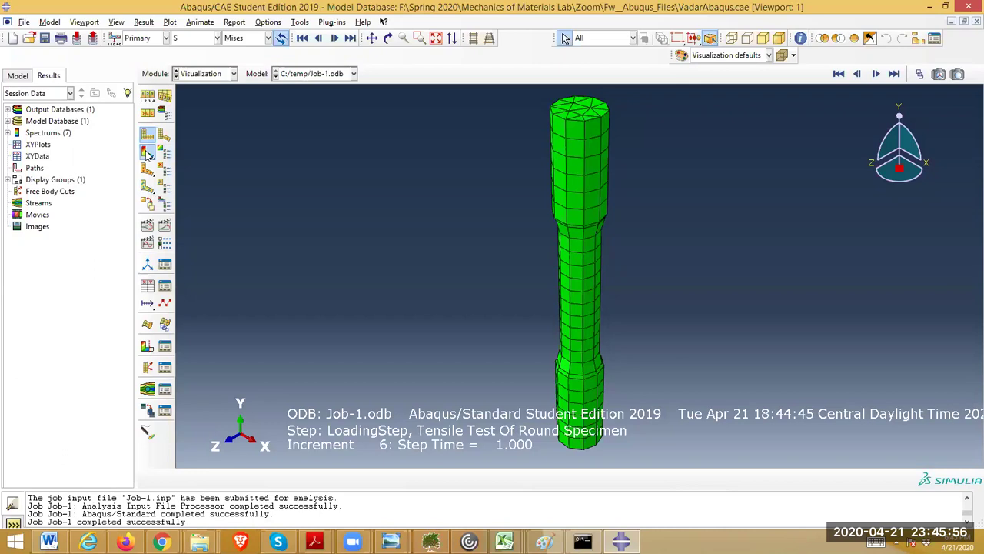
click(218, 37)
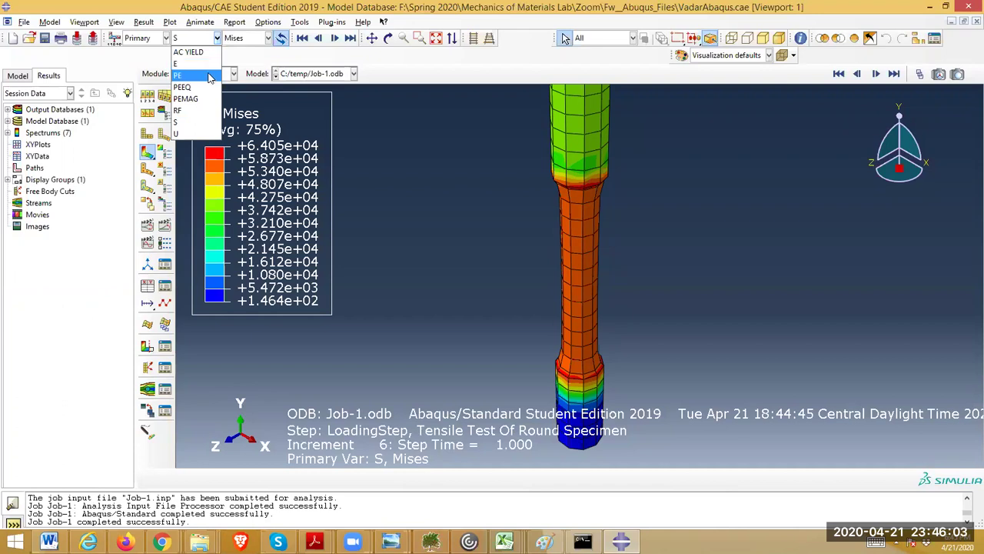
click(184, 75)
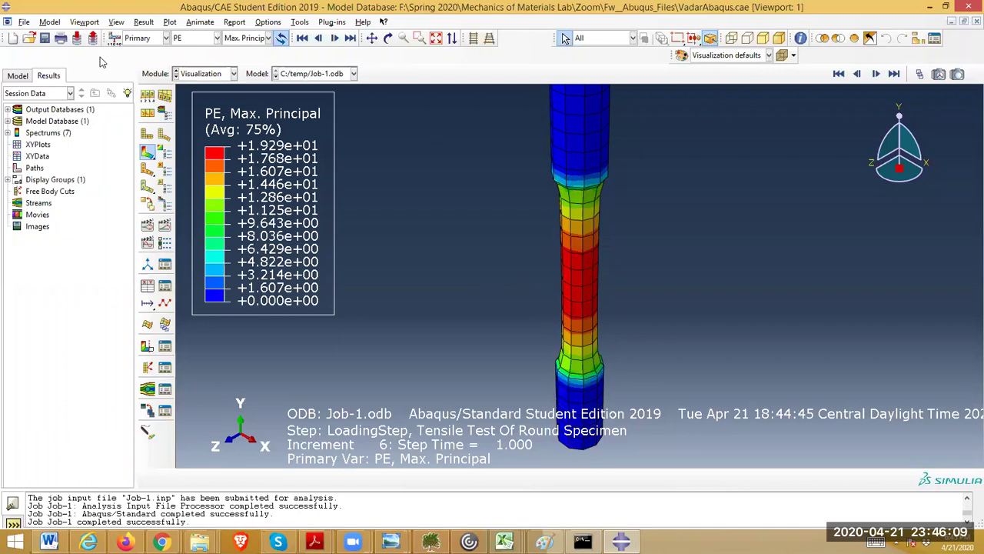
Return to the model tree and check the magnitude of the Pull surface traction, leaving the load unchanged.
click(15, 76)
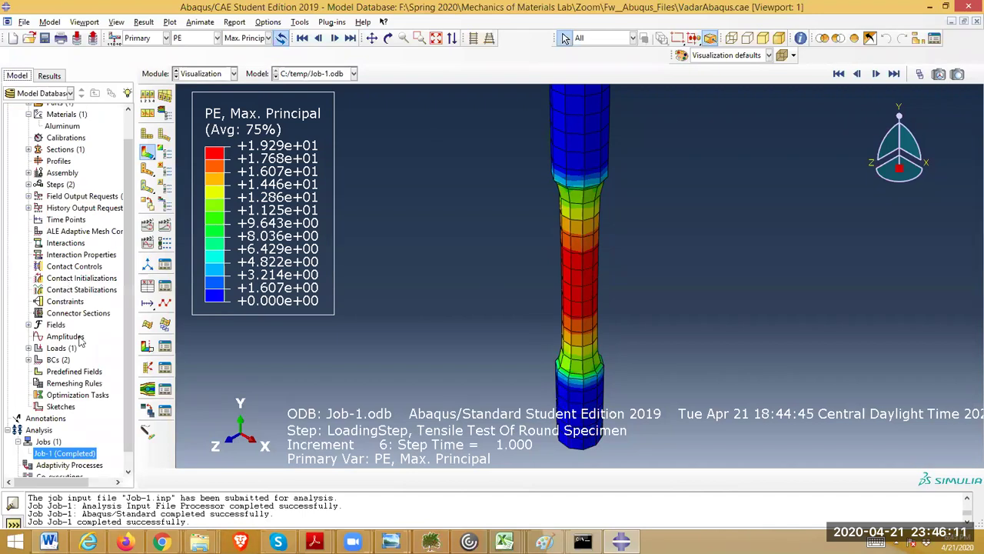
click(28, 349)
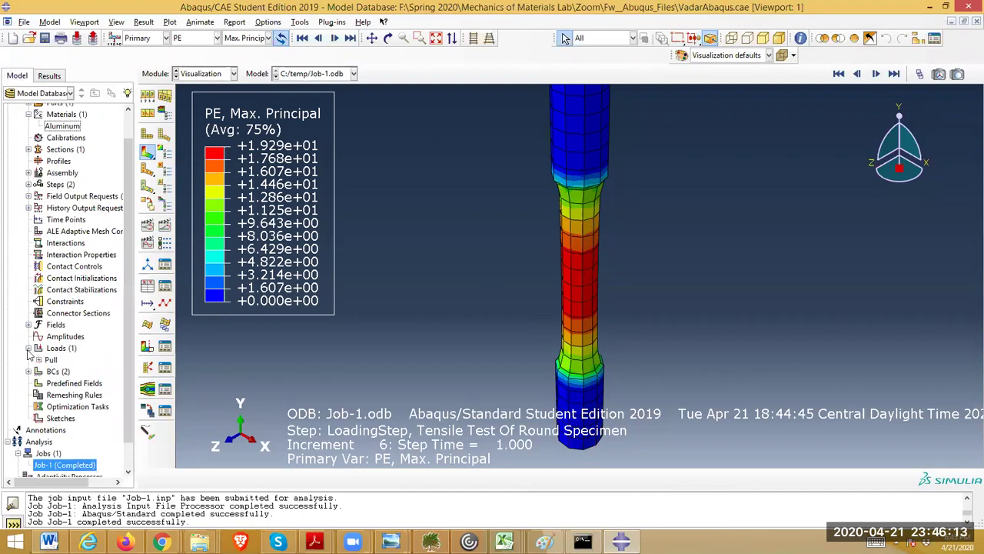
click(39, 360)
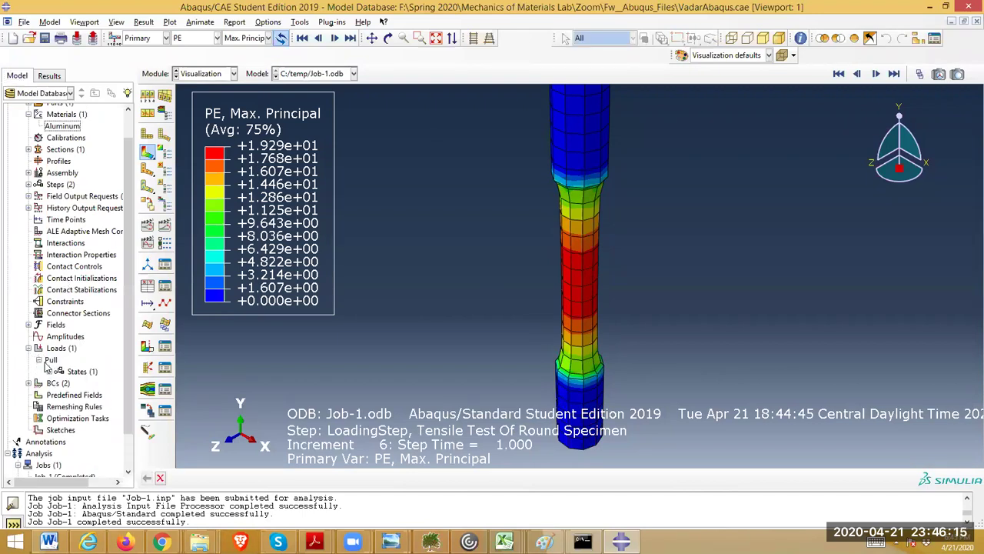
click(50, 360)
double_click(48, 361)
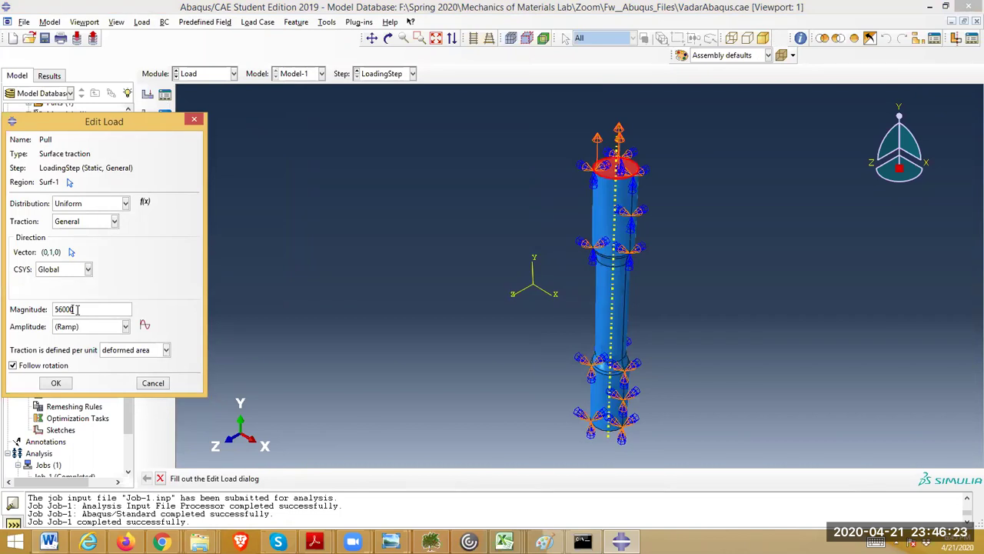
click(156, 385)
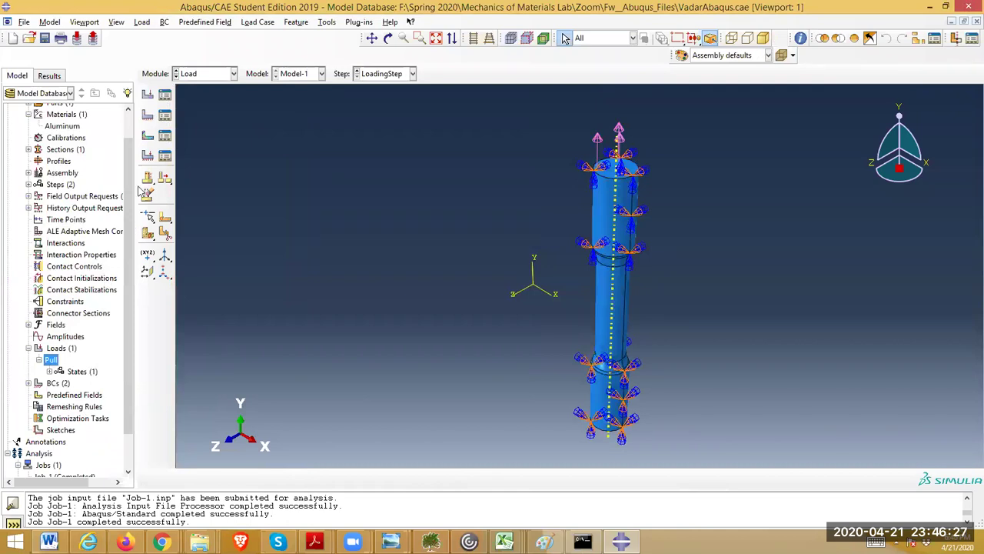
Review the yield stress and plastic strain data of the Aluminum material, then close the editor without changes.
double_click(73, 127)
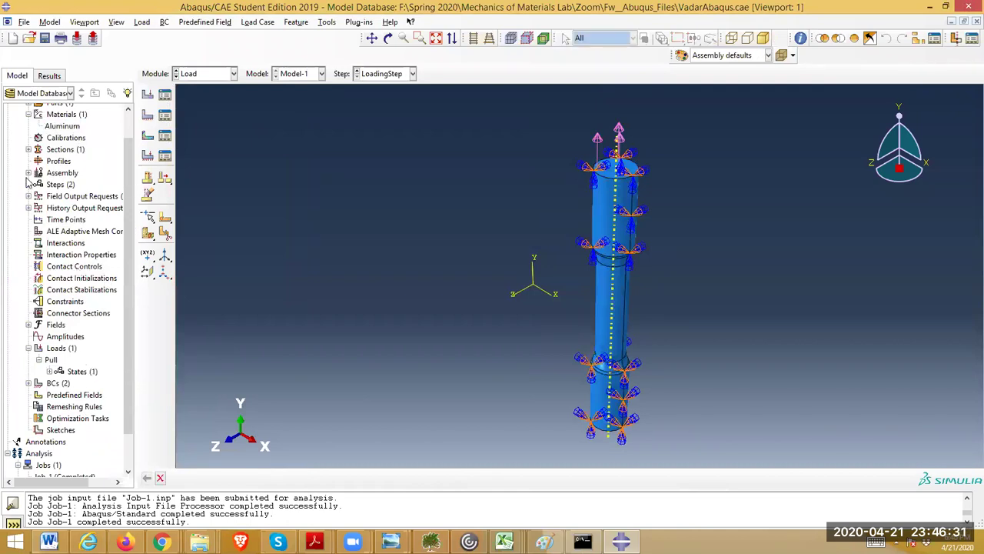
double_click(62, 126)
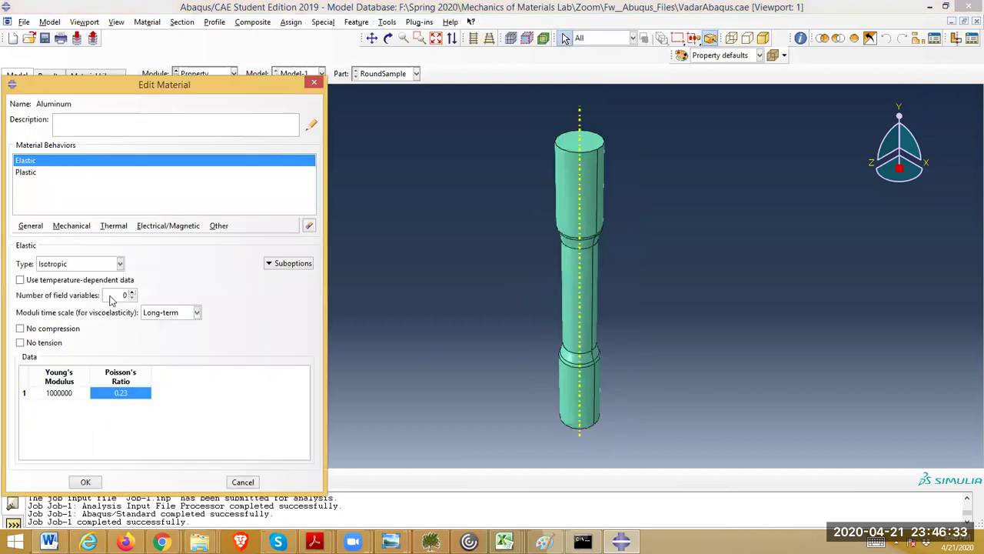
click(83, 226)
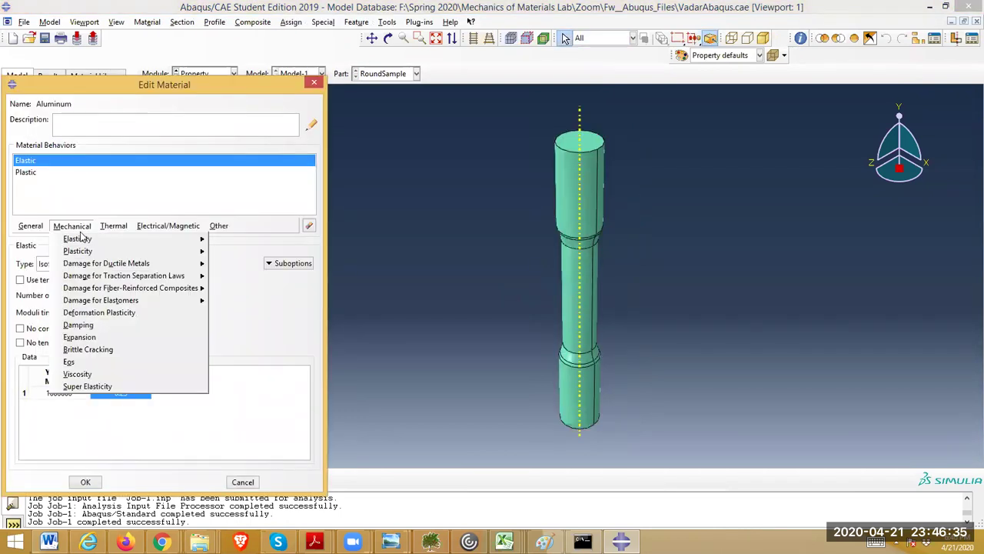
mouse_move(77, 251)
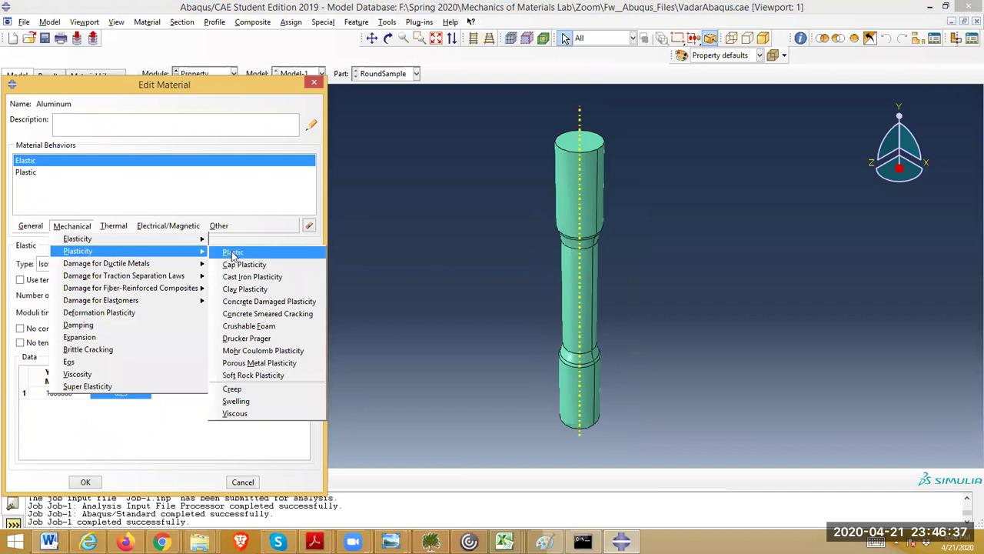
click(233, 253)
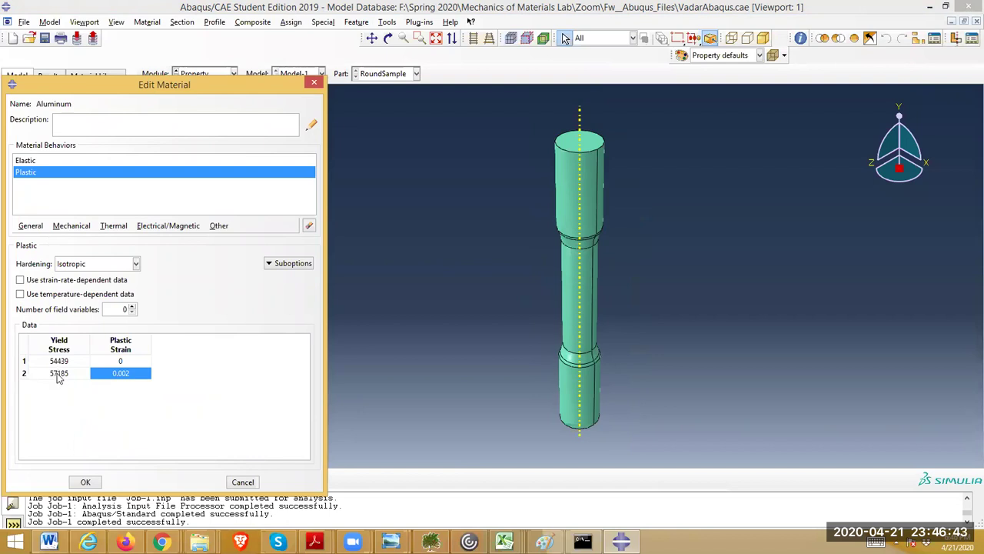
click(243, 481)
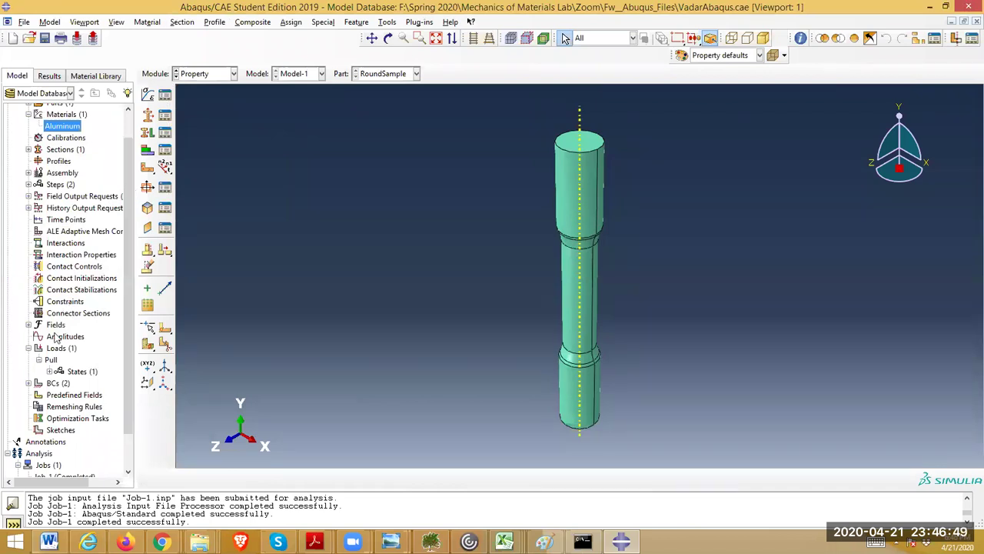
double_click(51, 360)
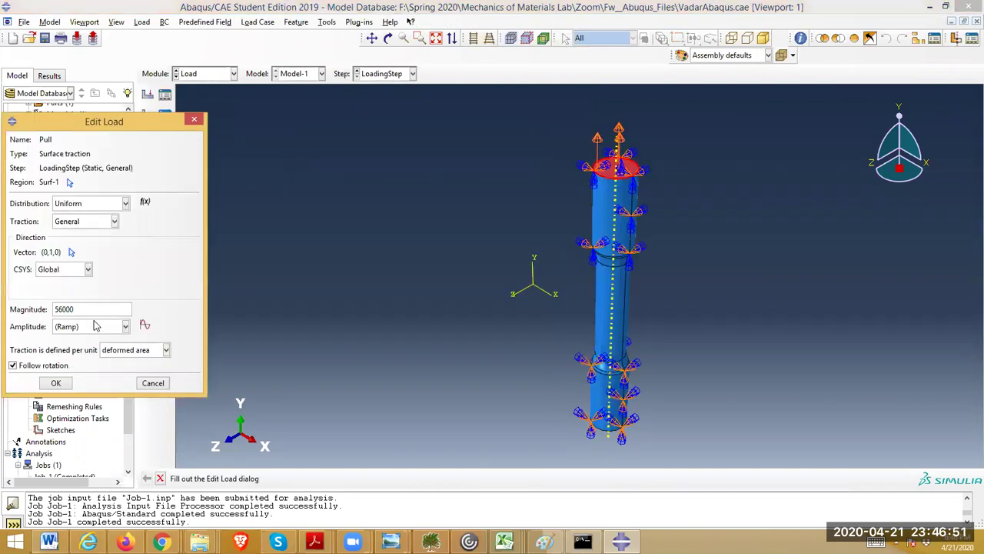
drag(74, 309, 3, 326)
text(66000)
click(155, 384)
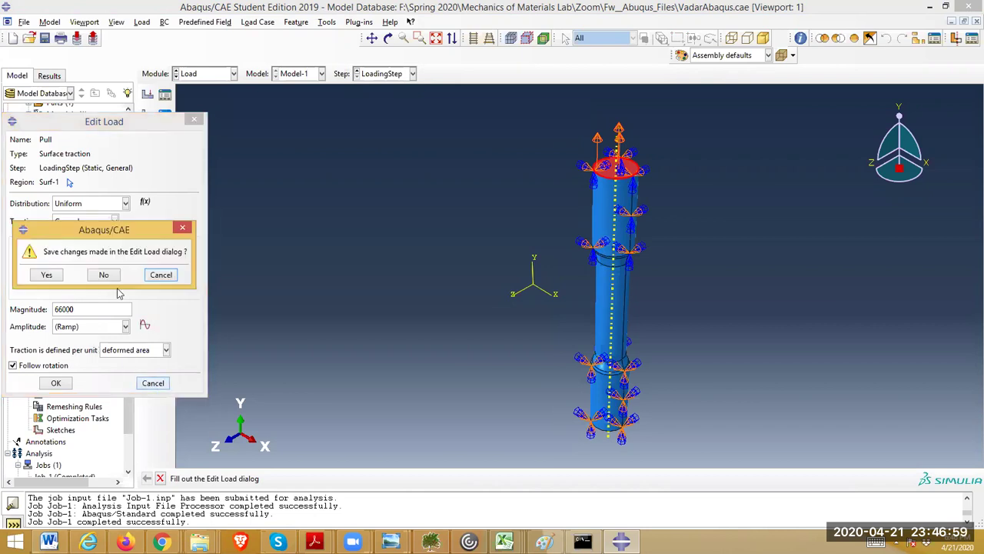
click(115, 280)
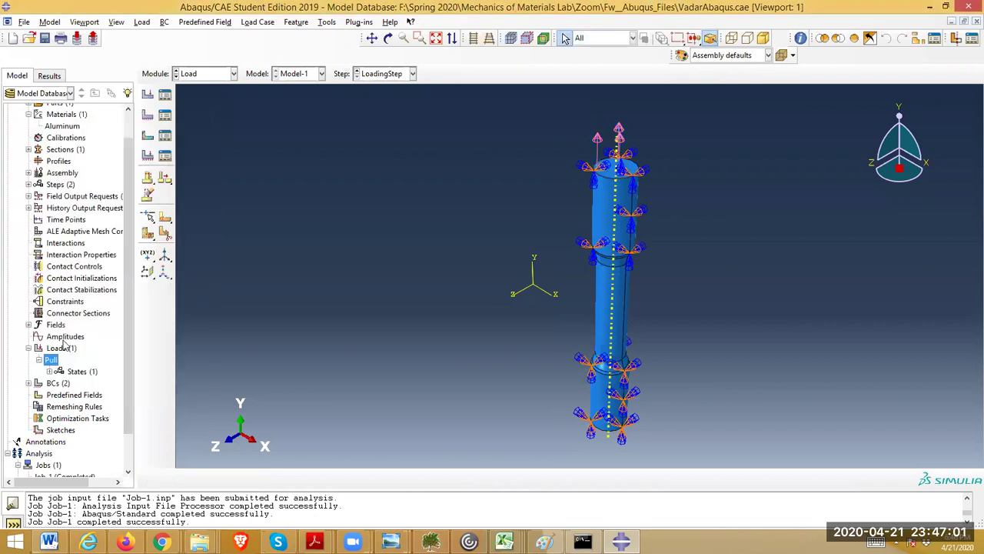
Try adding a Ductile Damage behavior to the Aluminum material, look over the other mechanical behaviors, and discard the changes.
click(65, 127)
double_click(65, 128)
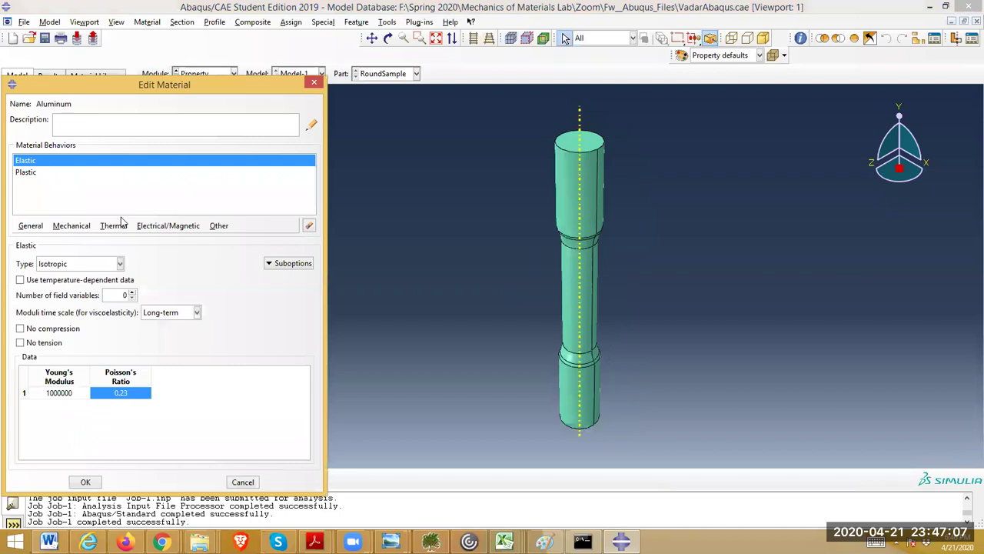
click(87, 231)
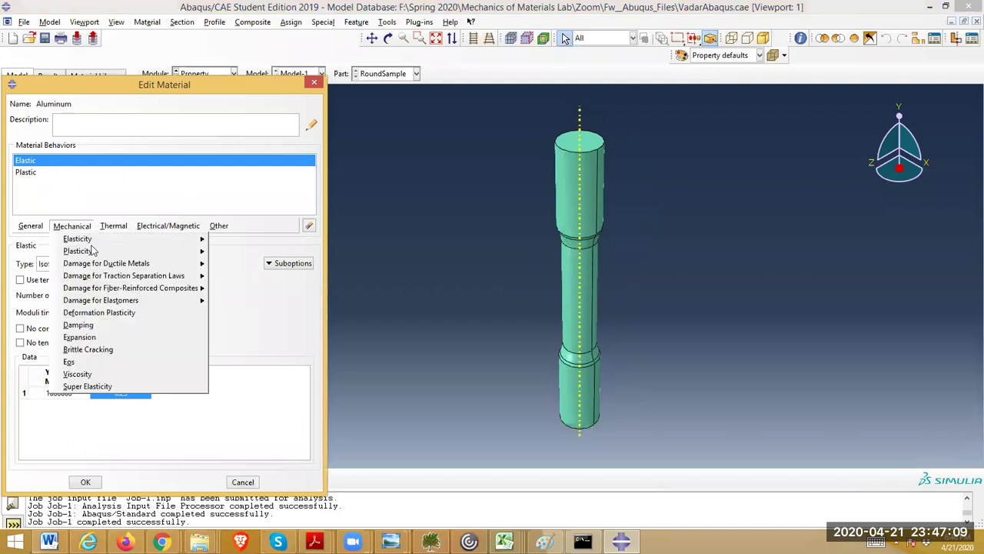
mouse_move(108, 266)
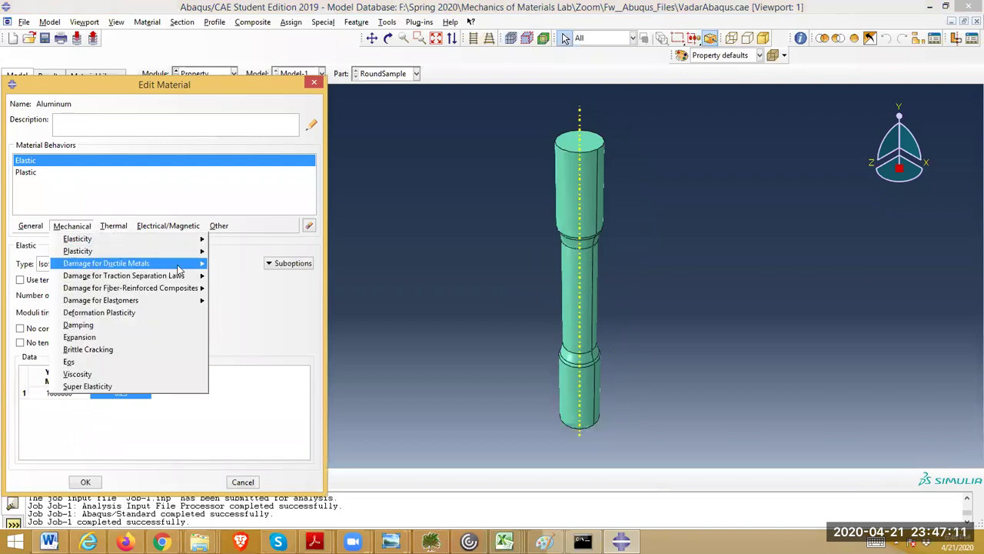
click(219, 265)
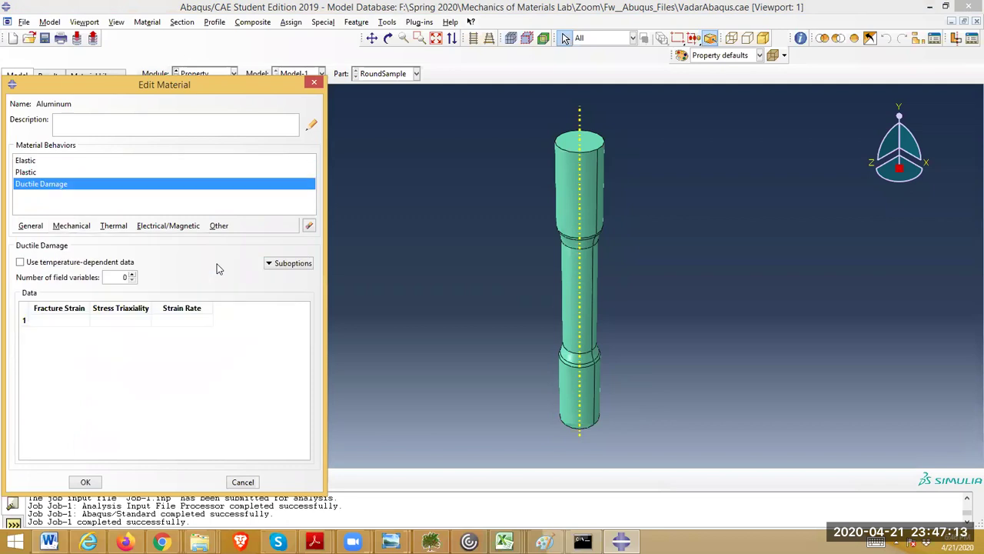
click(102, 229)
click(81, 228)
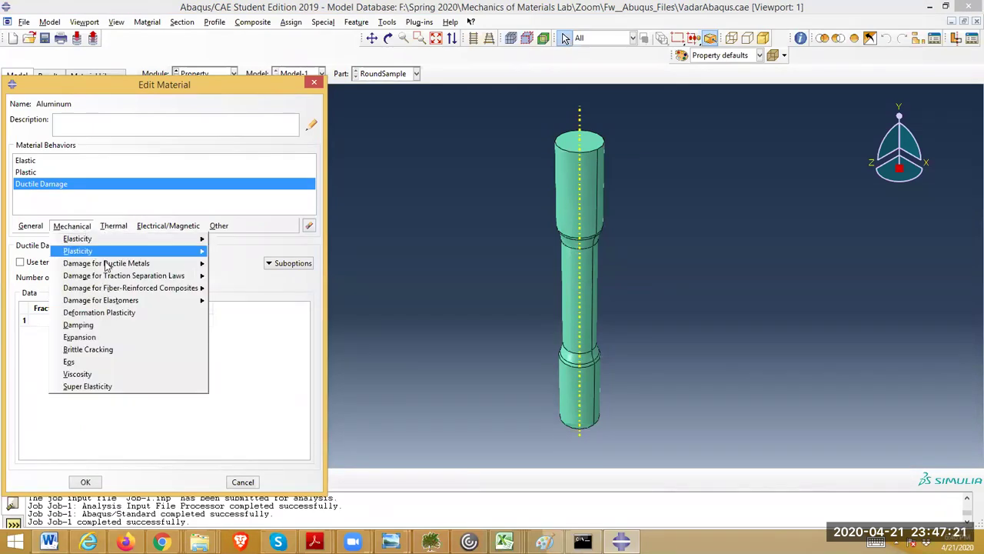
mouse_move(106, 266)
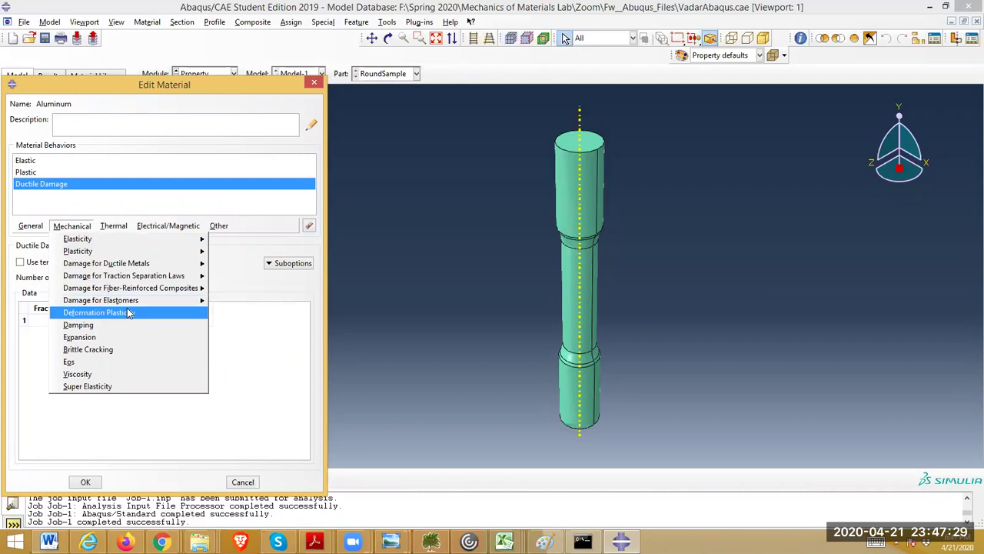
click(244, 482)
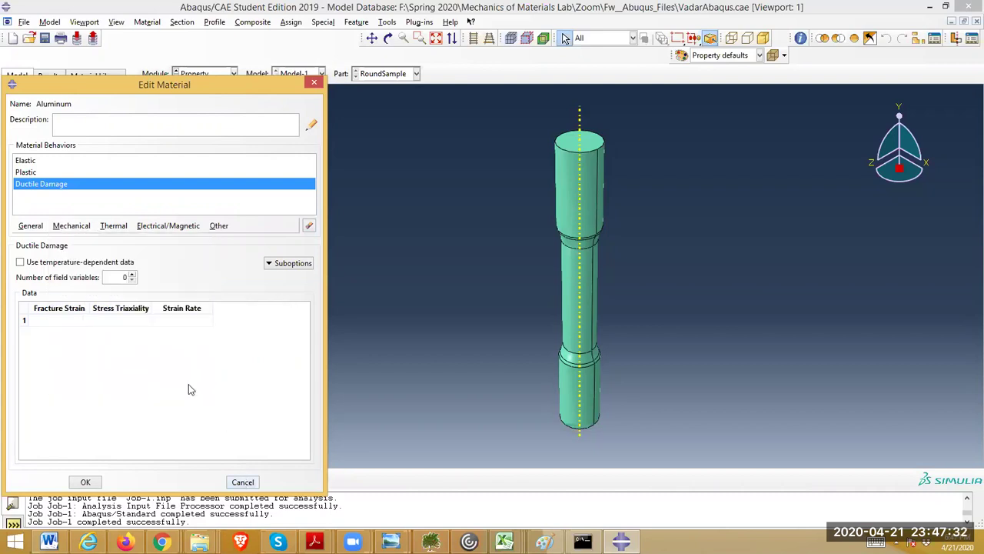
click(243, 482)
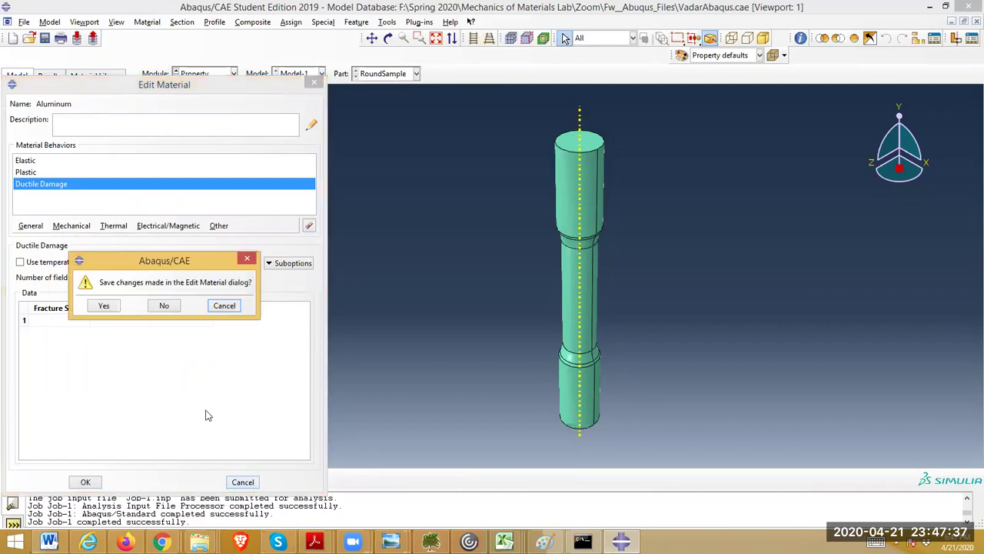
click(163, 306)
Set the magnitude of the Pull surface traction to 70000.
click(51, 360)
double_click(51, 360)
drag(89, 308, 42, 316)
text(70000)
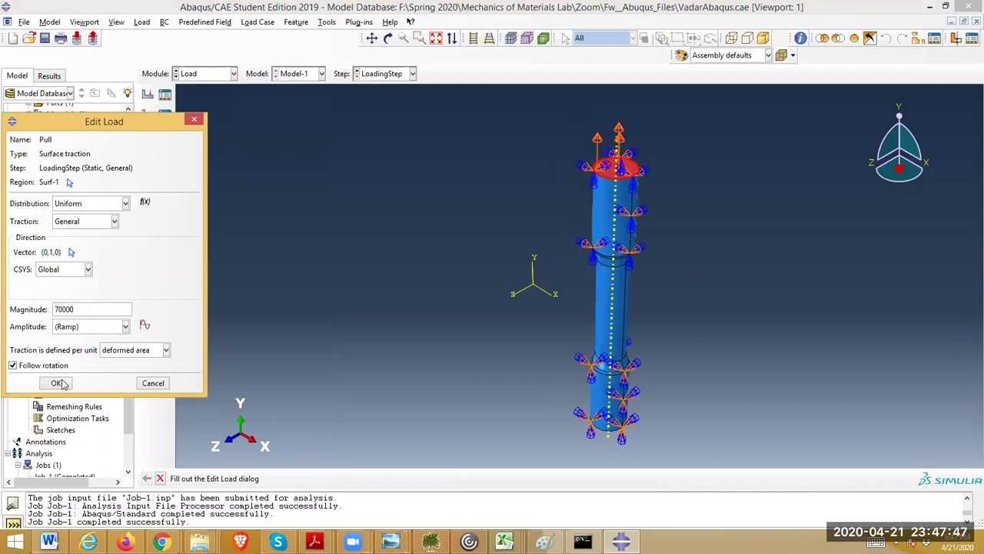
key(Return)
Submit Job-1 again with the changed Pull load, overwriting the existing job files.
scroll(61, 431, down, 1)
right_click(54, 437)
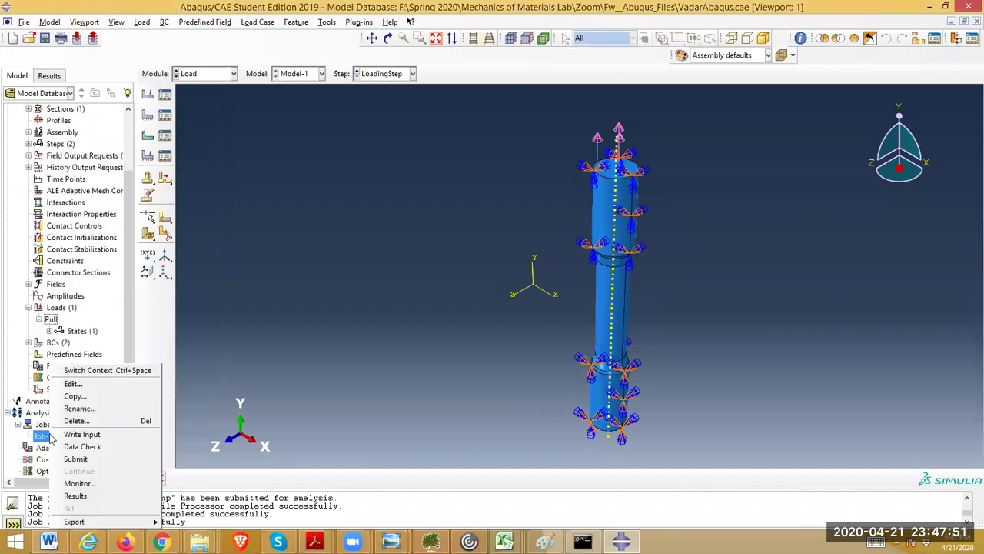
click(103, 458)
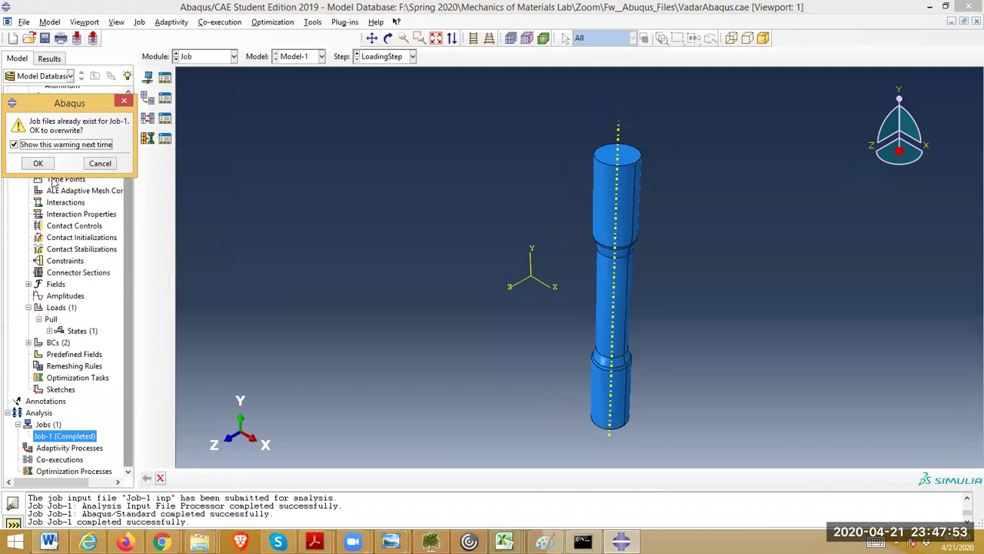
click(35, 161)
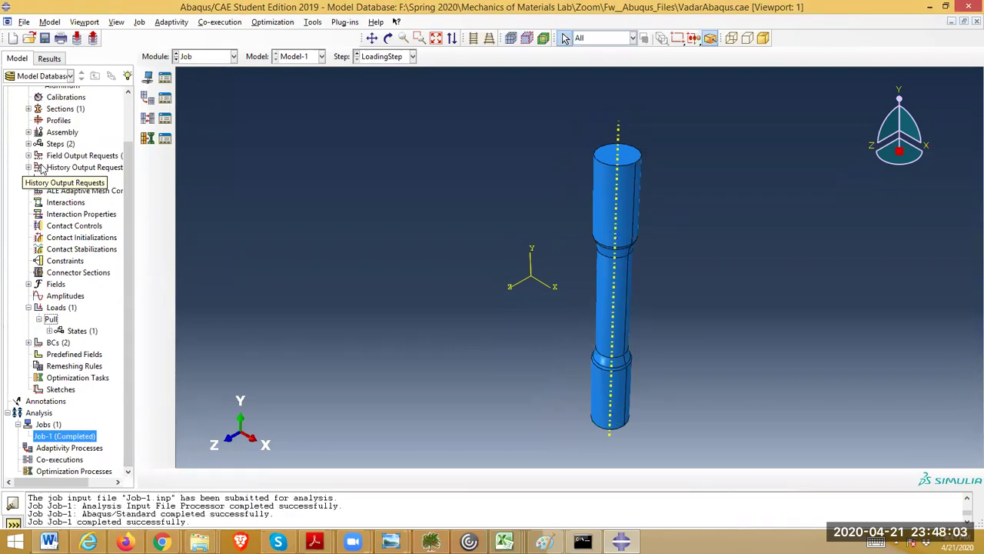
Open the Job-1 results and plot the plastic strain PE, Max. Principal, as contours on the specimen.
right_click(82, 438)
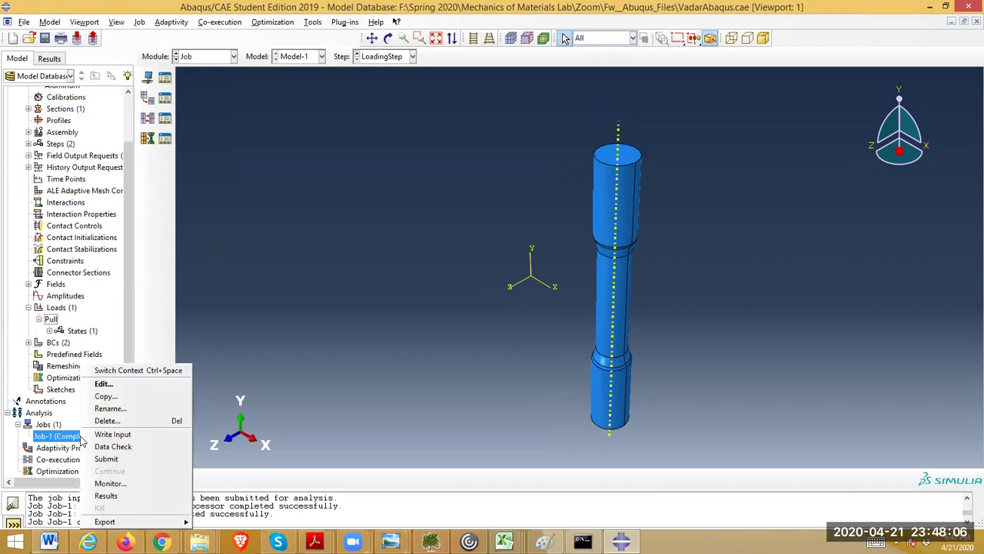
click(104, 494)
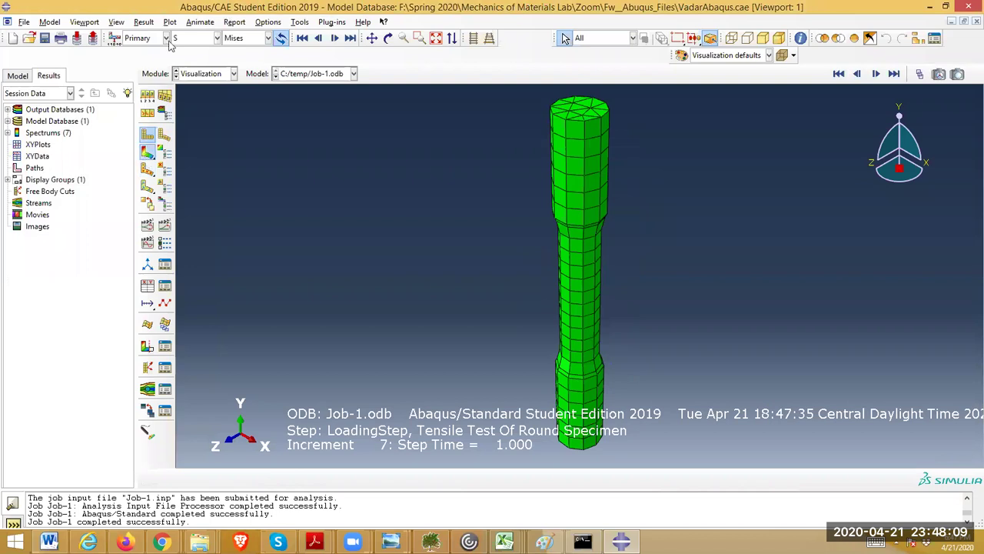
click(190, 38)
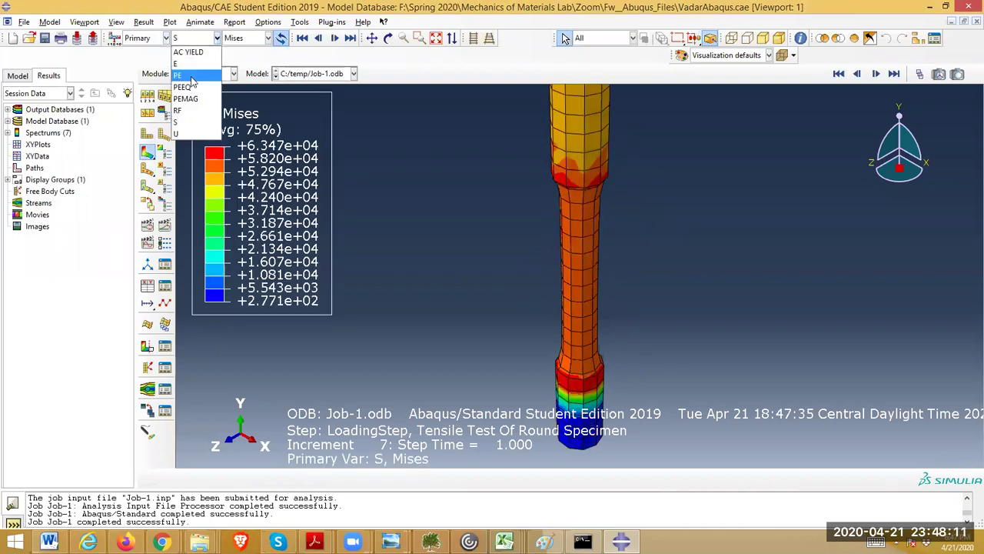
click(188, 76)
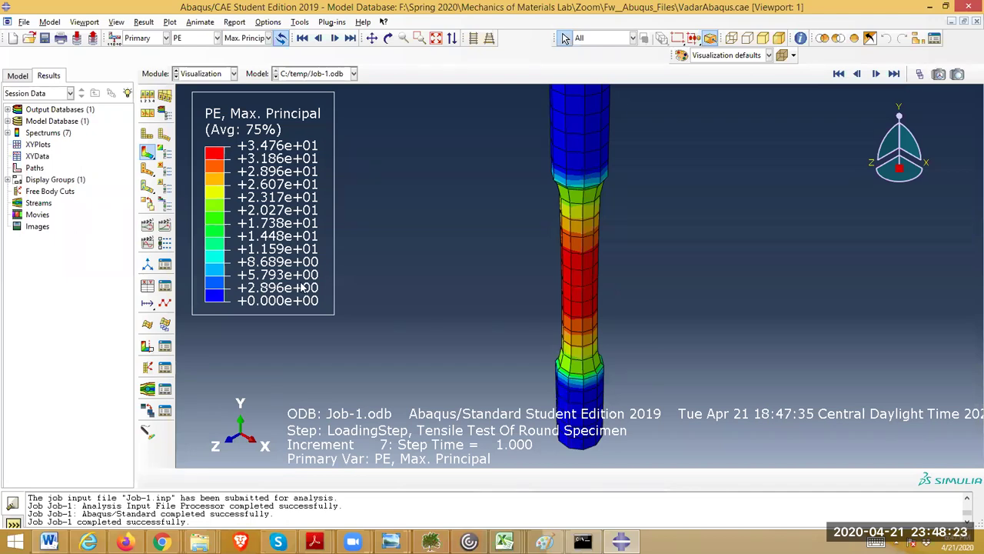
Review the ductile metal damage options available for the Aluminum material, then close the material editor without changes.
click(17, 76)
scroll(79, 154, up, 2)
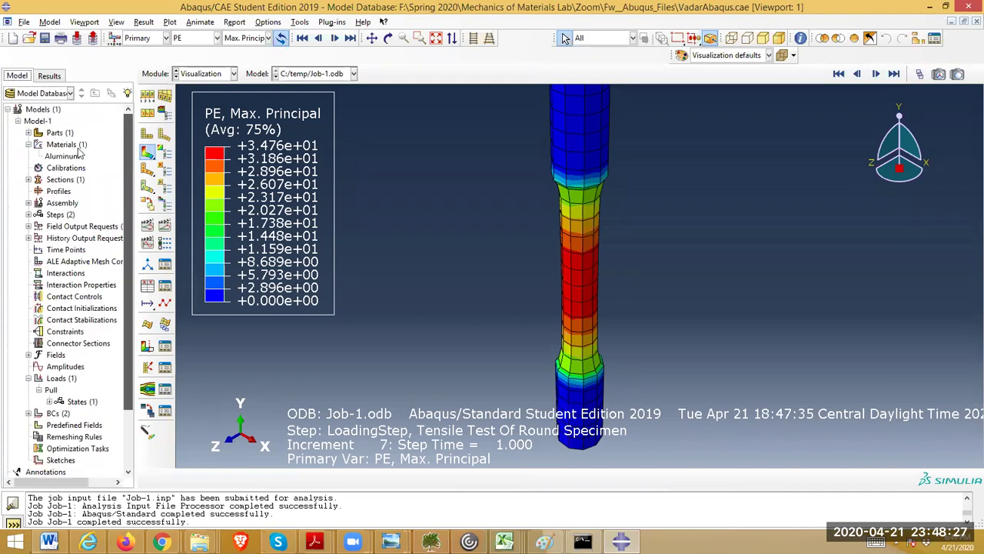
click(163, 243)
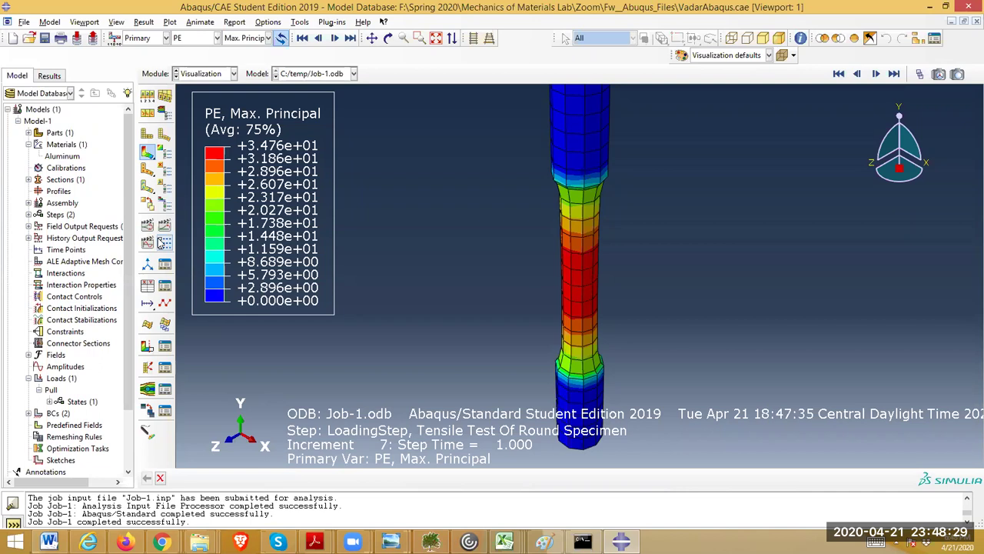
double_click(61, 156)
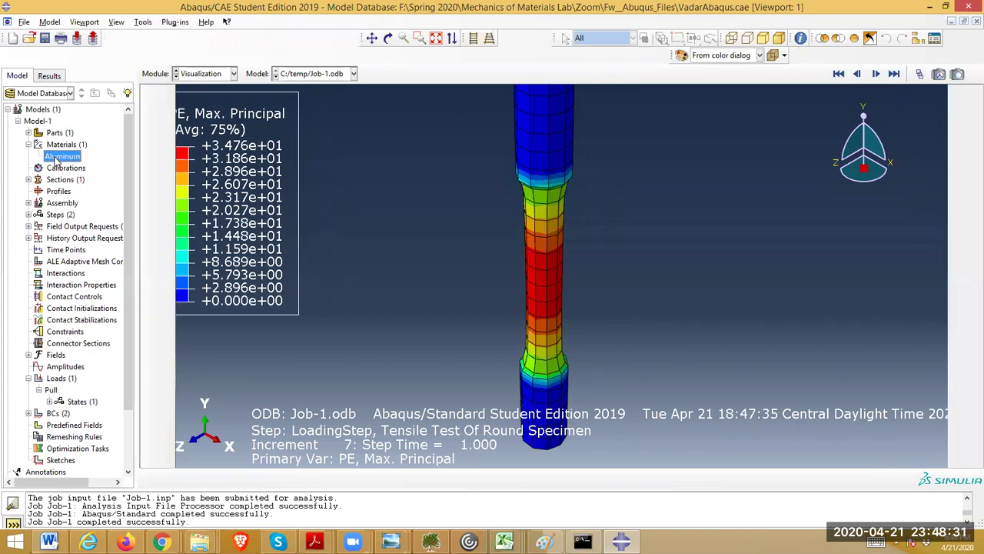
click(71, 225)
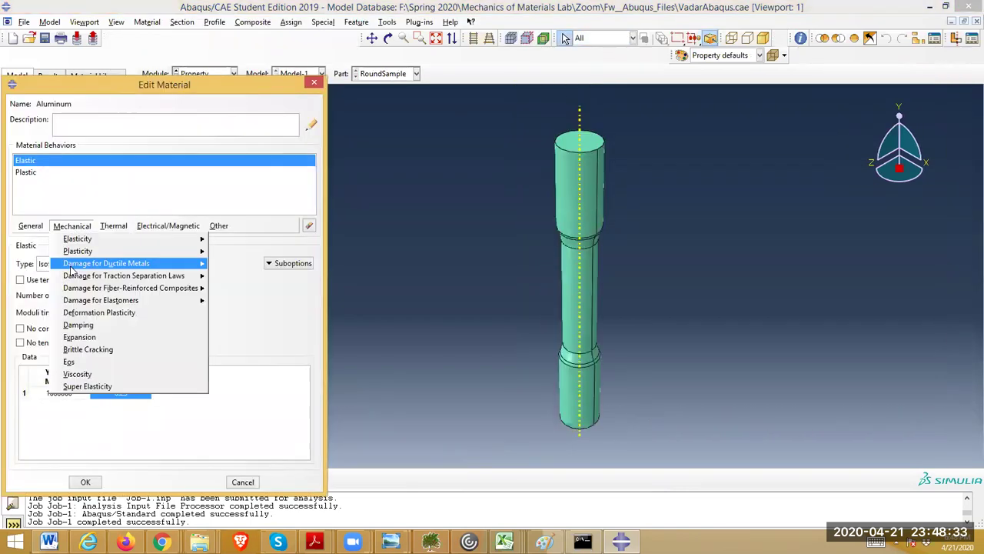
mouse_move(80, 246)
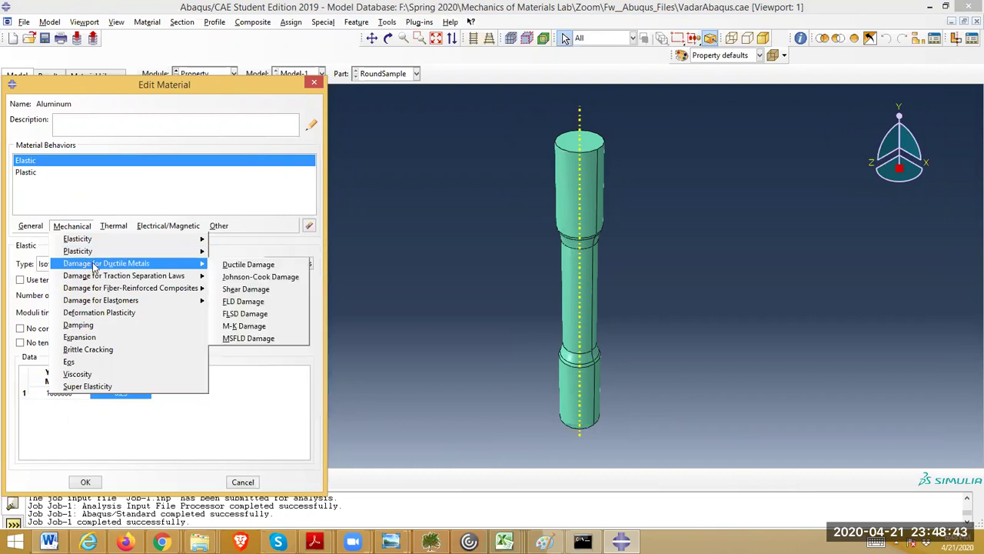
mouse_move(200, 266)
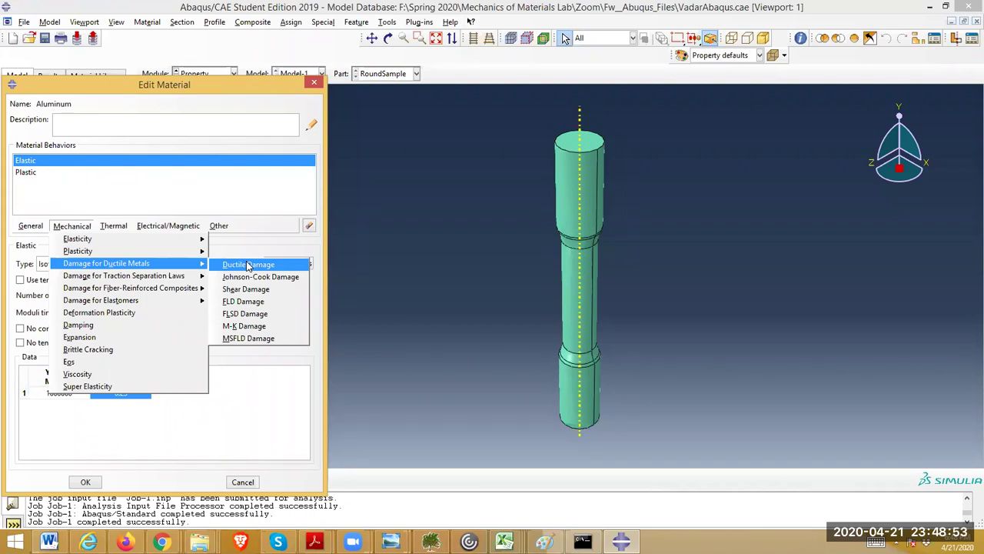
click(240, 375)
click(313, 82)
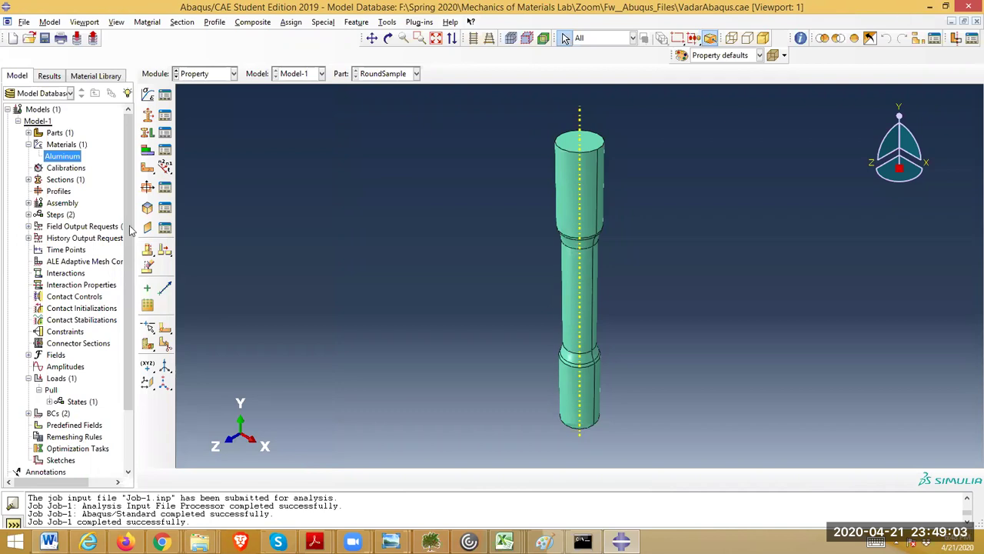
scroll(143, 286, down, 2)
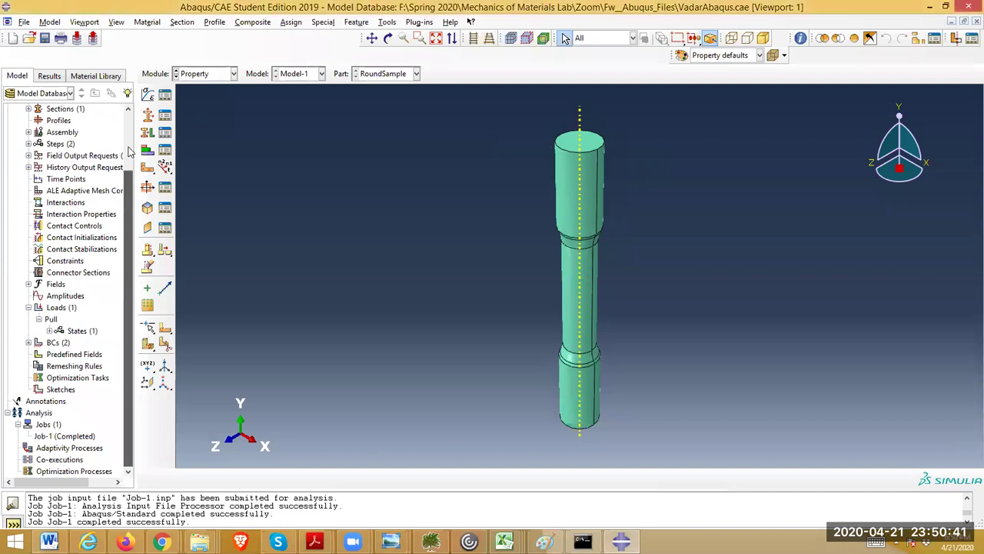
drag(125, 201, 123, 110)
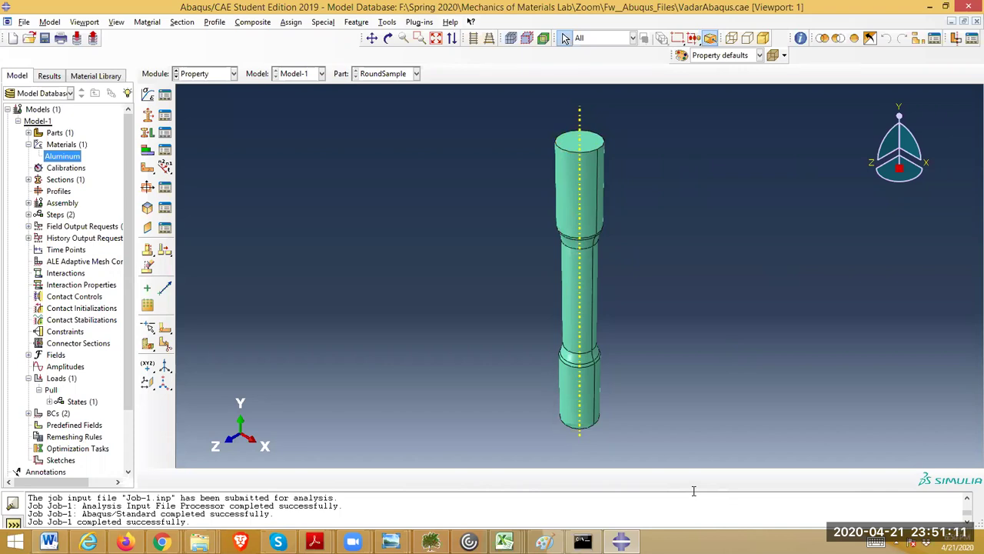
click(853, 296)
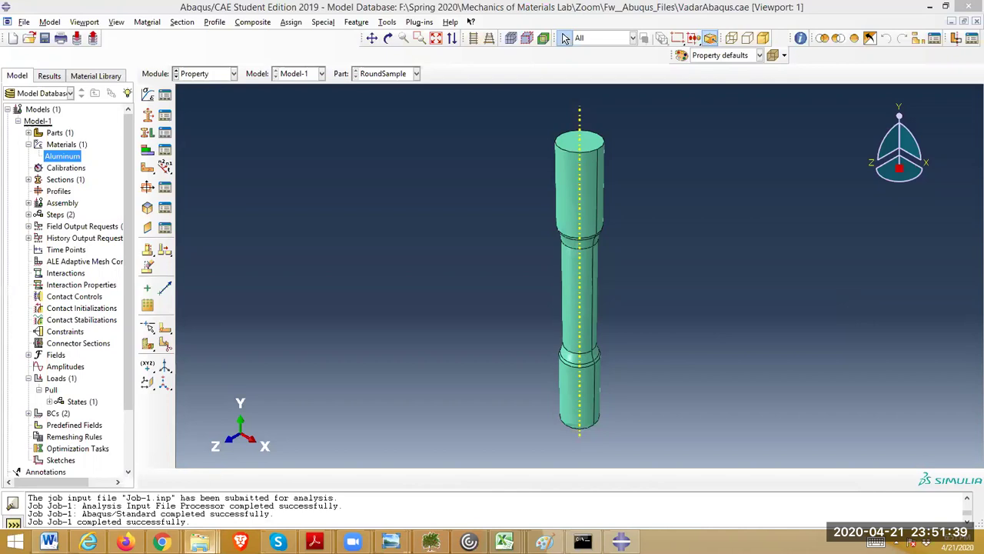
mouse_move(199, 542)
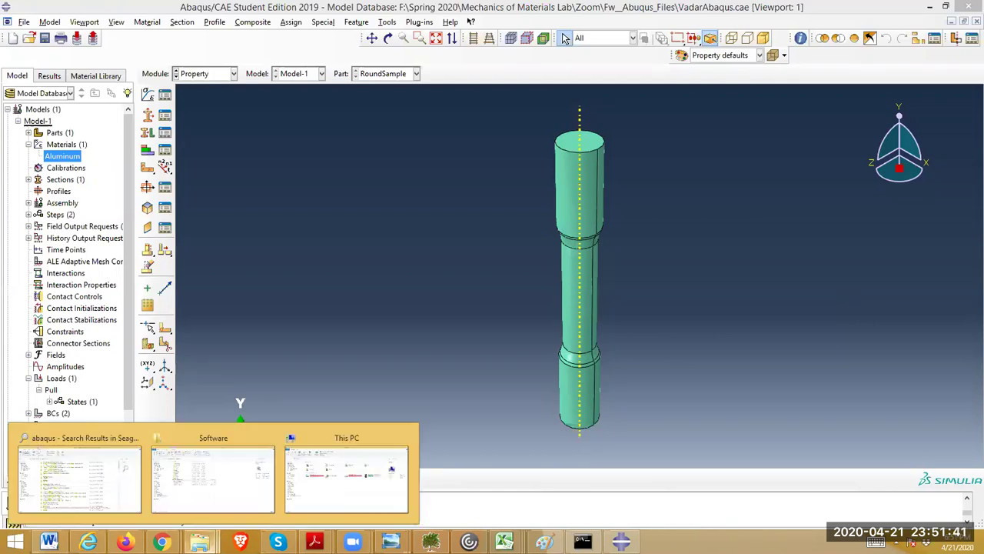